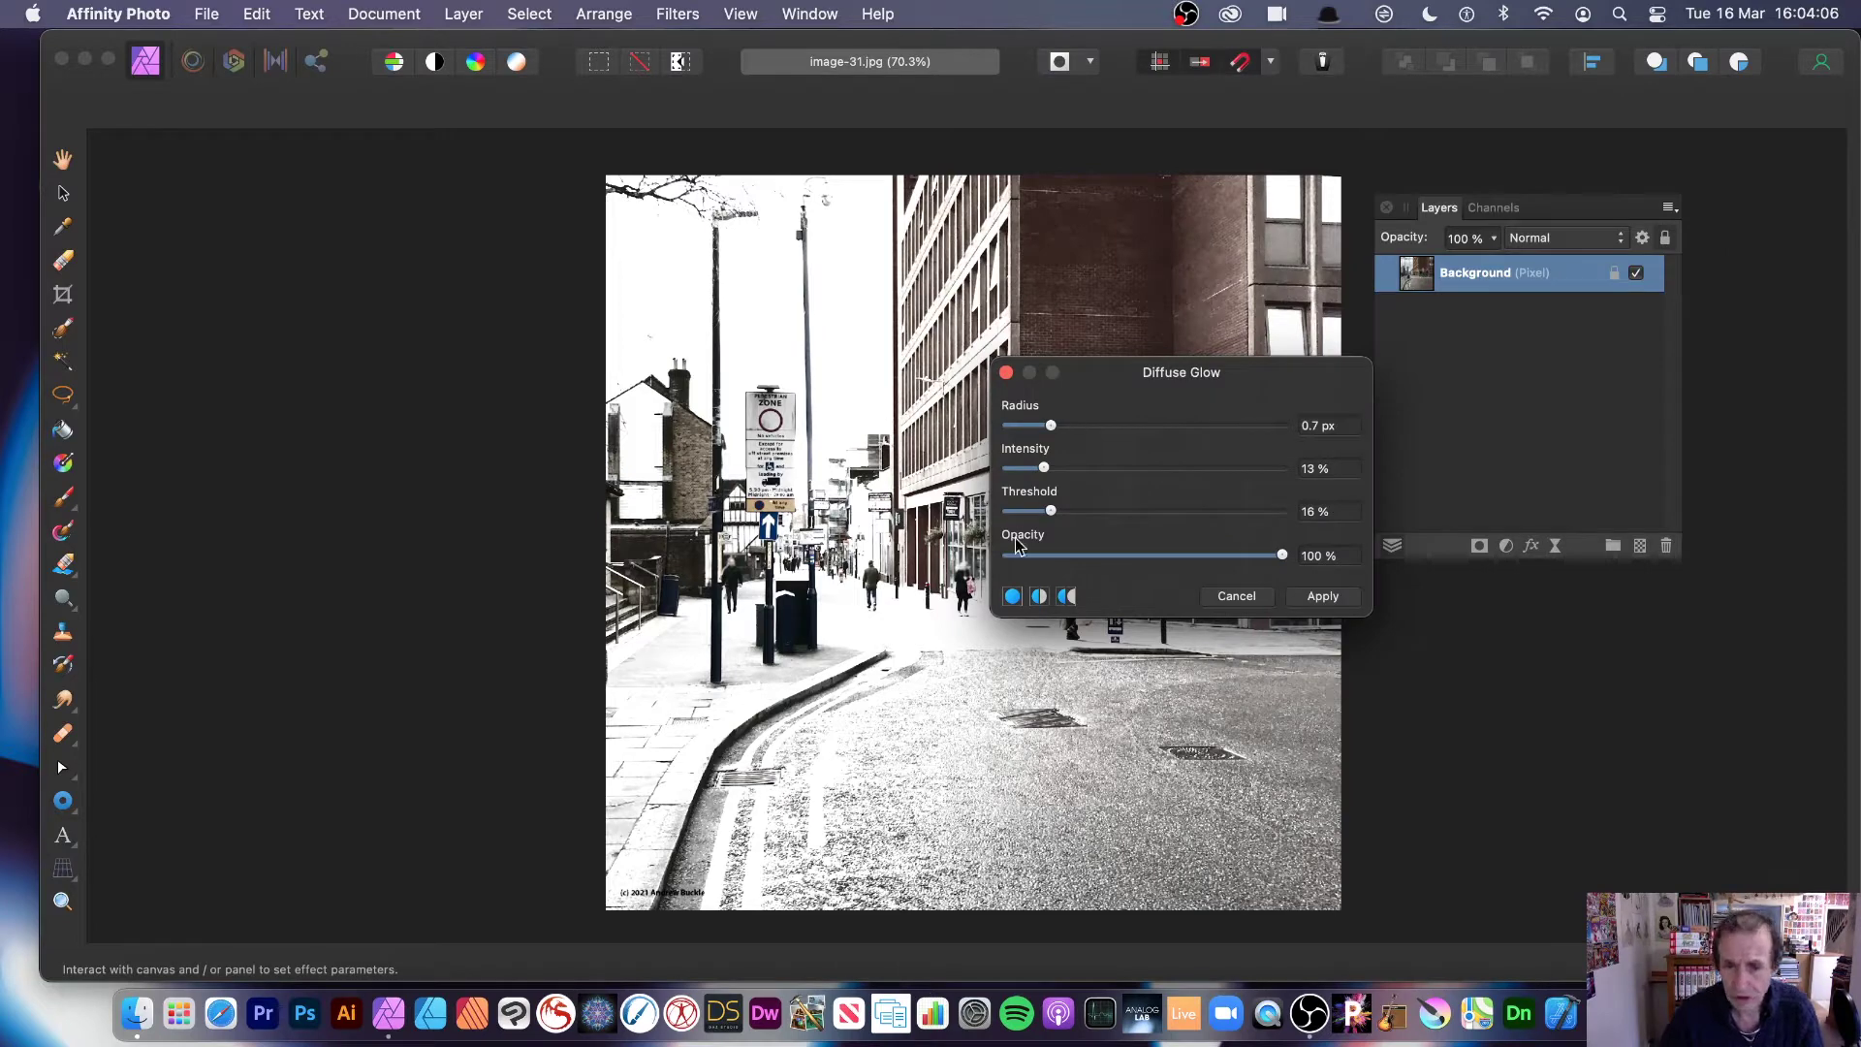
click(1061, 512)
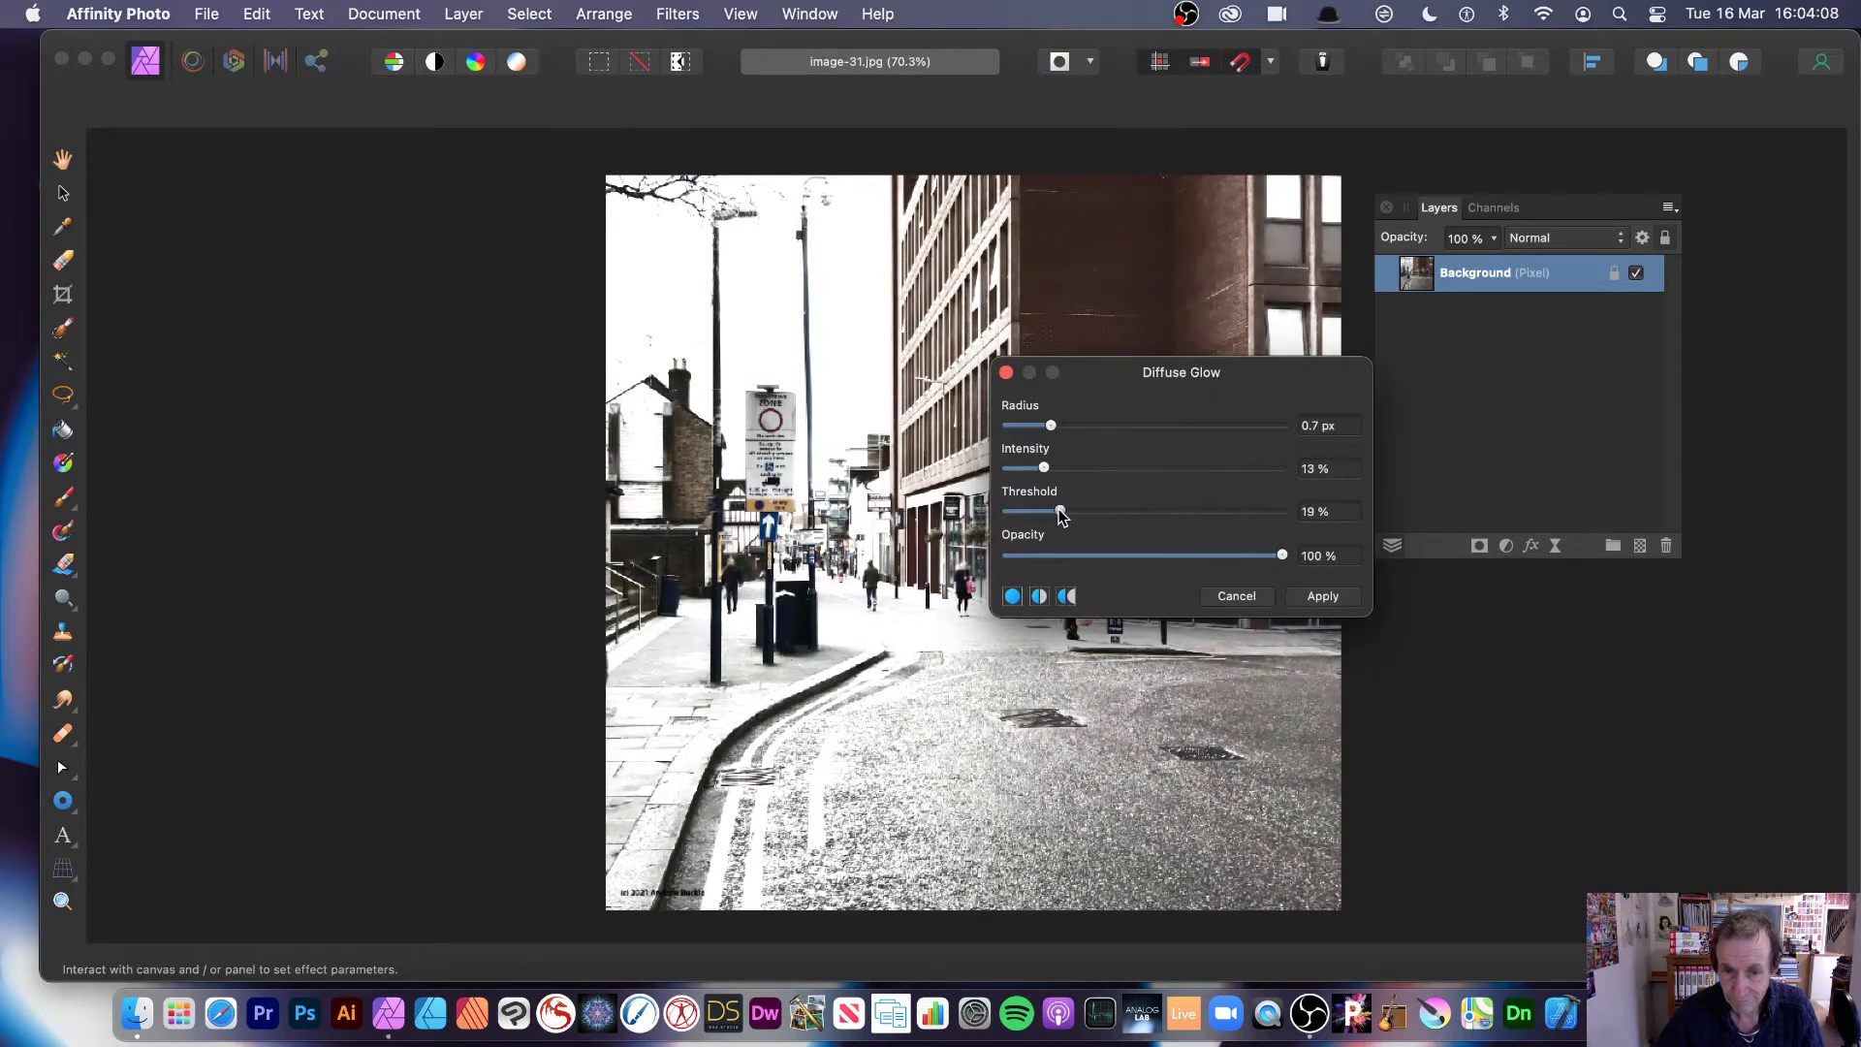
drag(1060, 514, 998, 516)
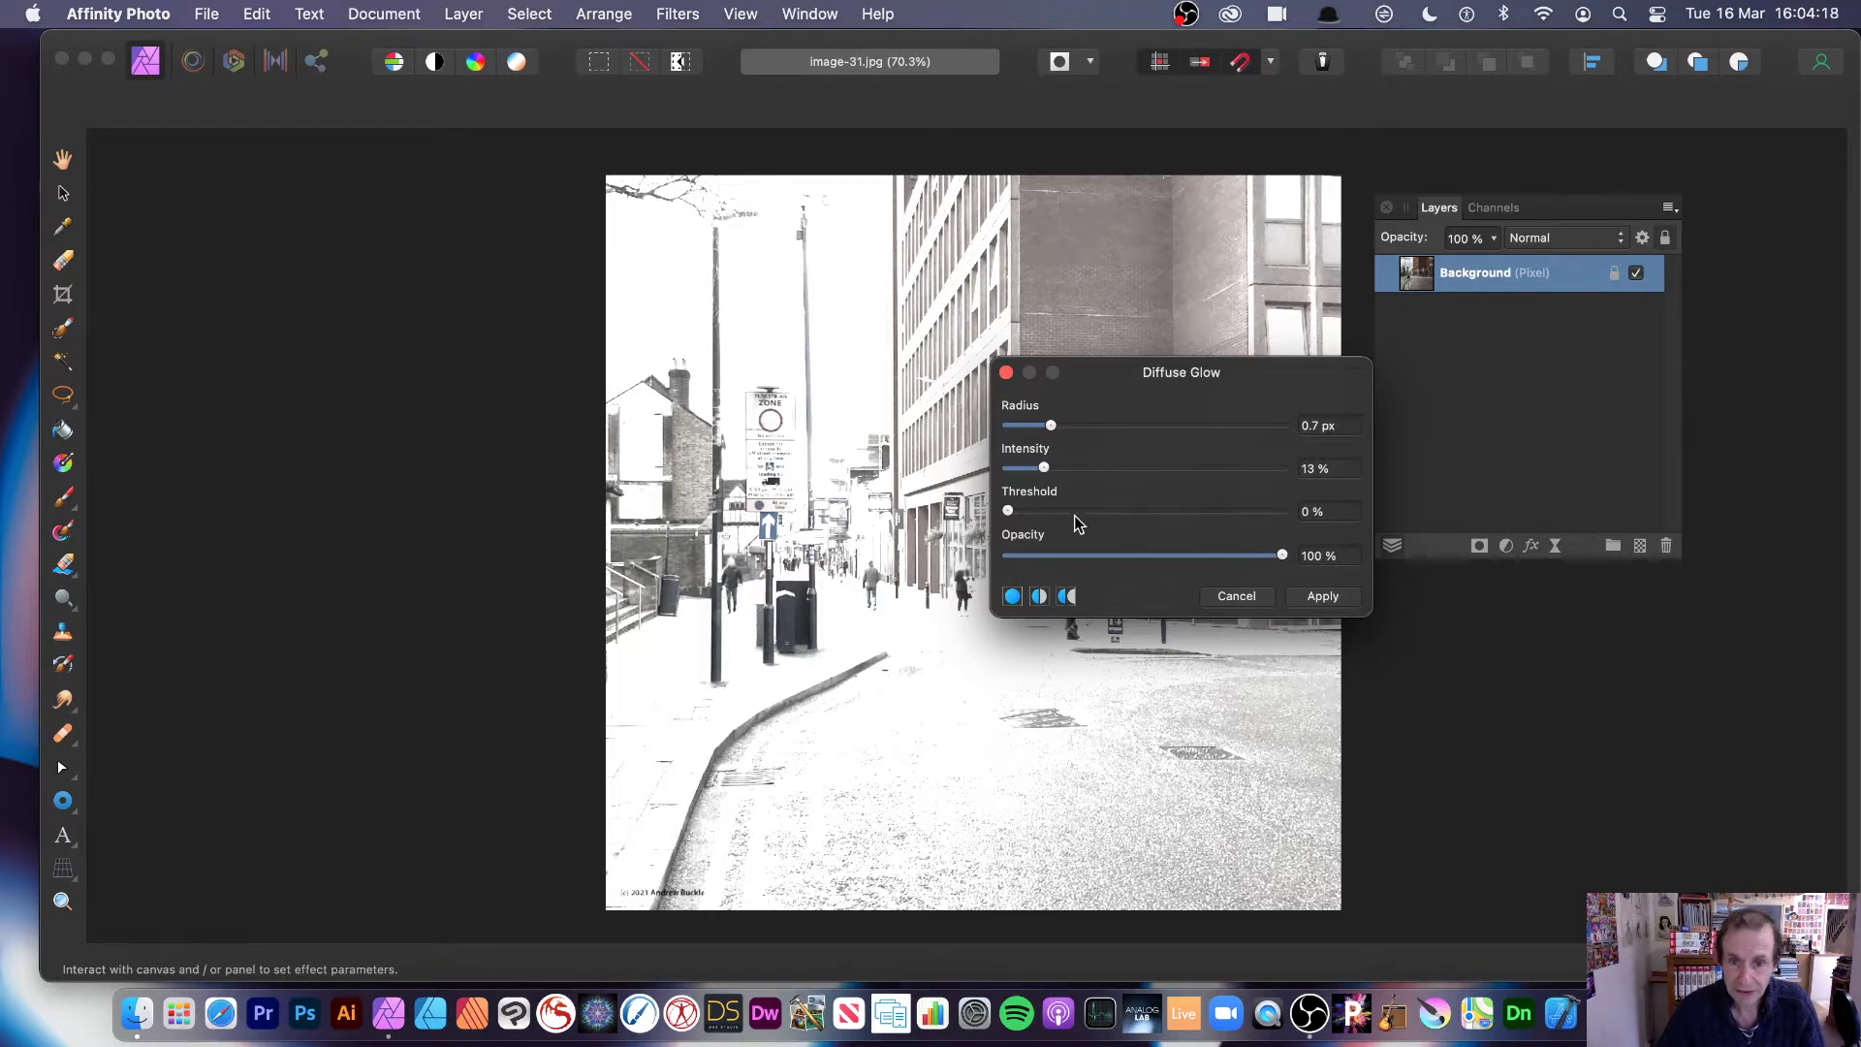
drag(1044, 467, 1082, 471)
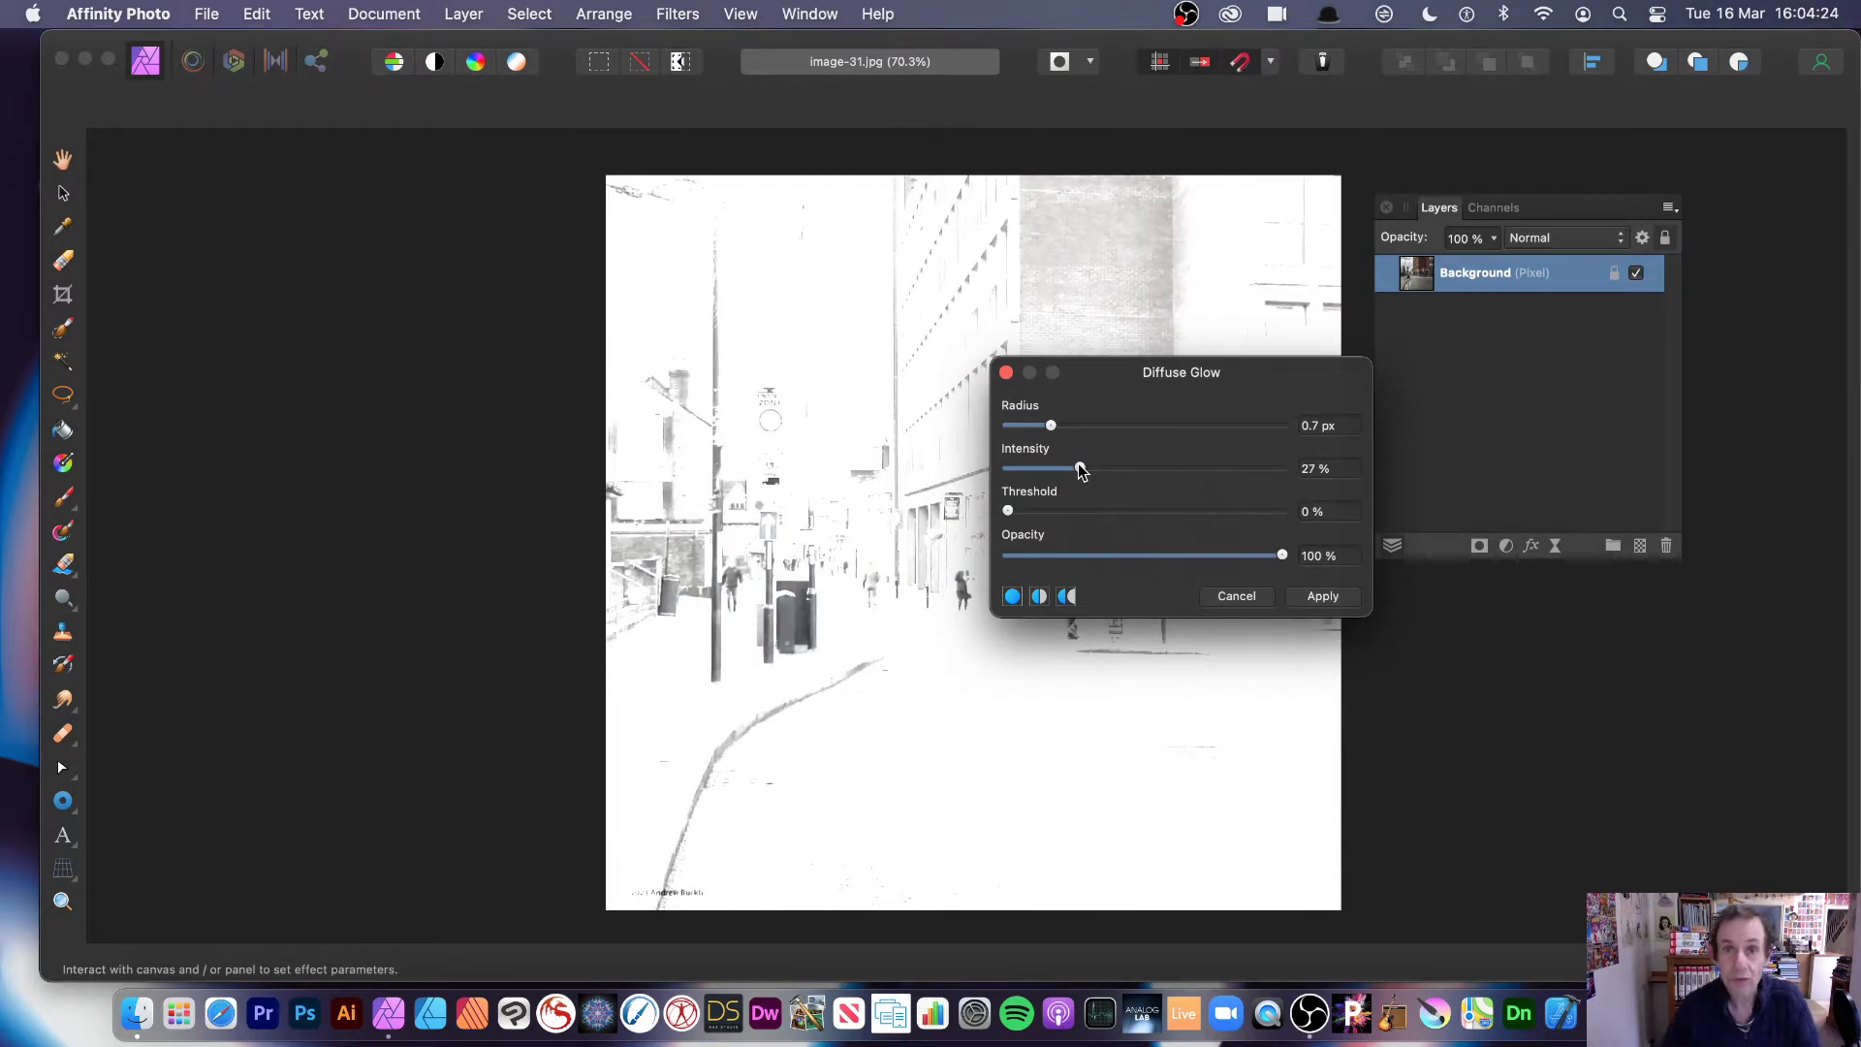
click(1244, 594)
click(483, 12)
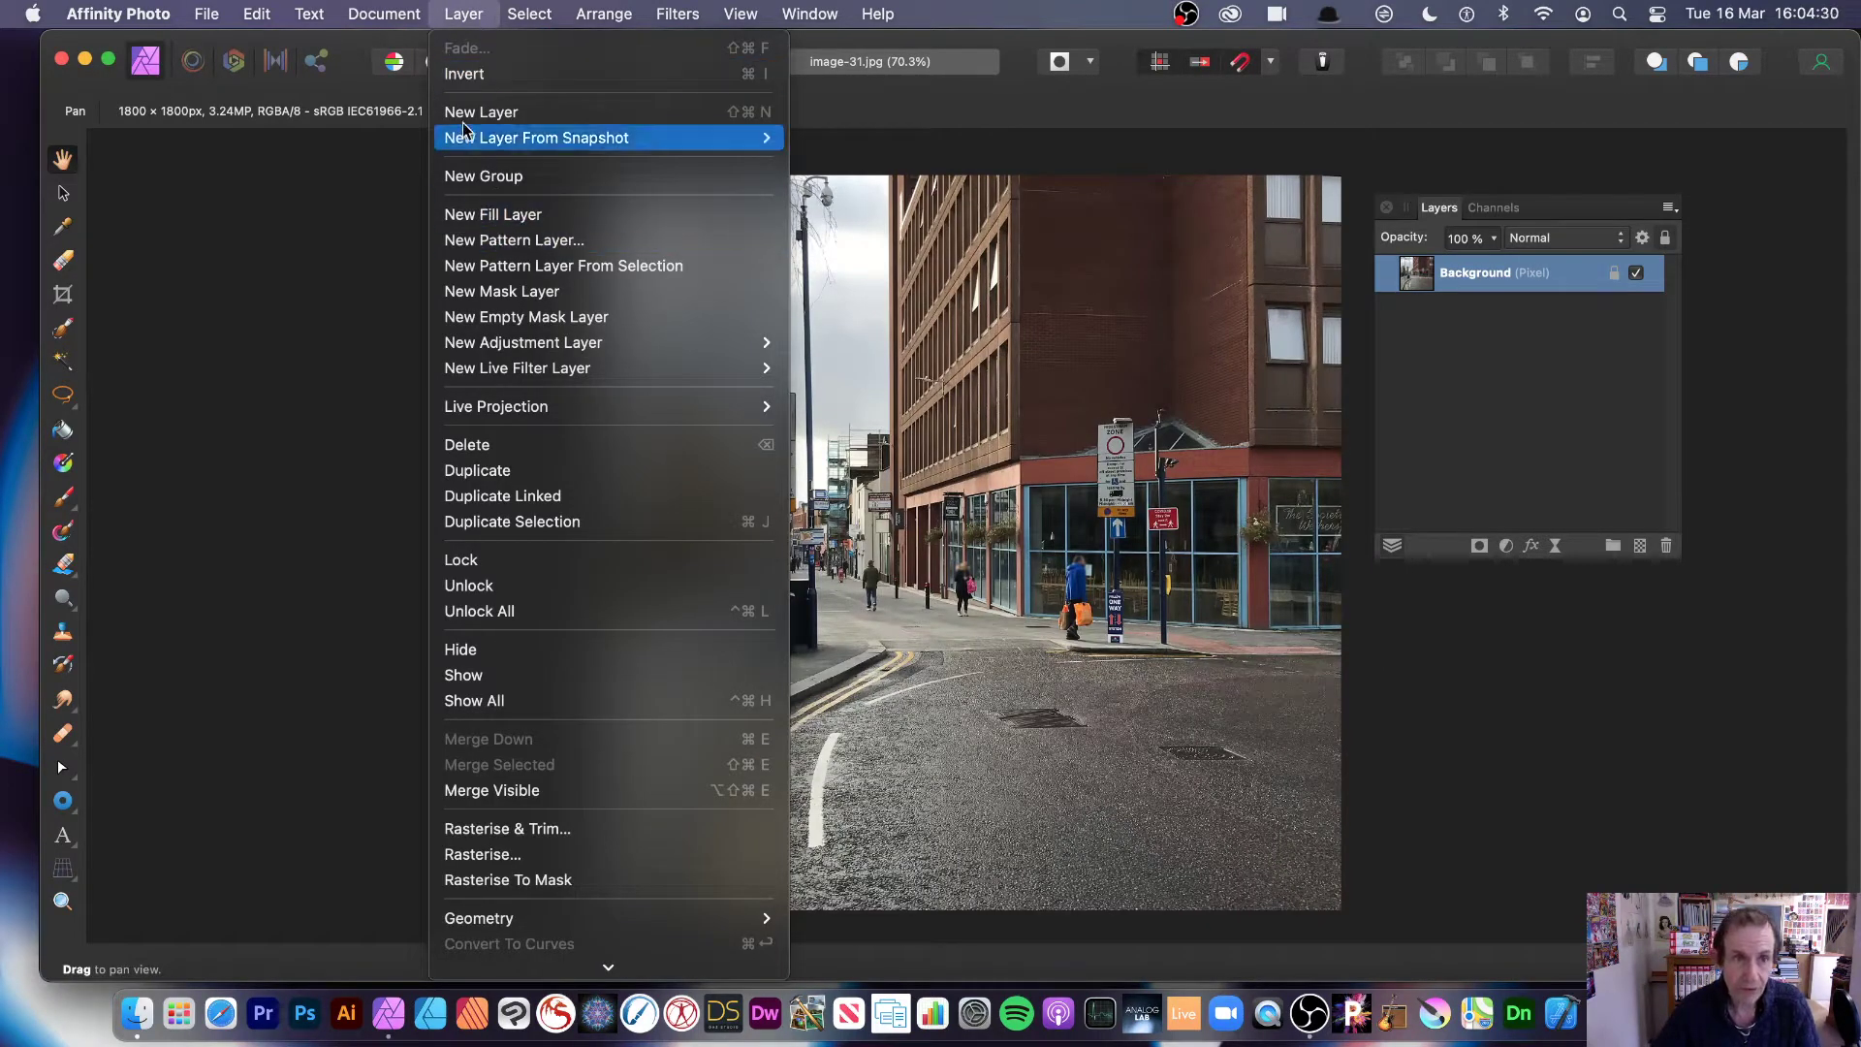
mouse_move(472, 369)
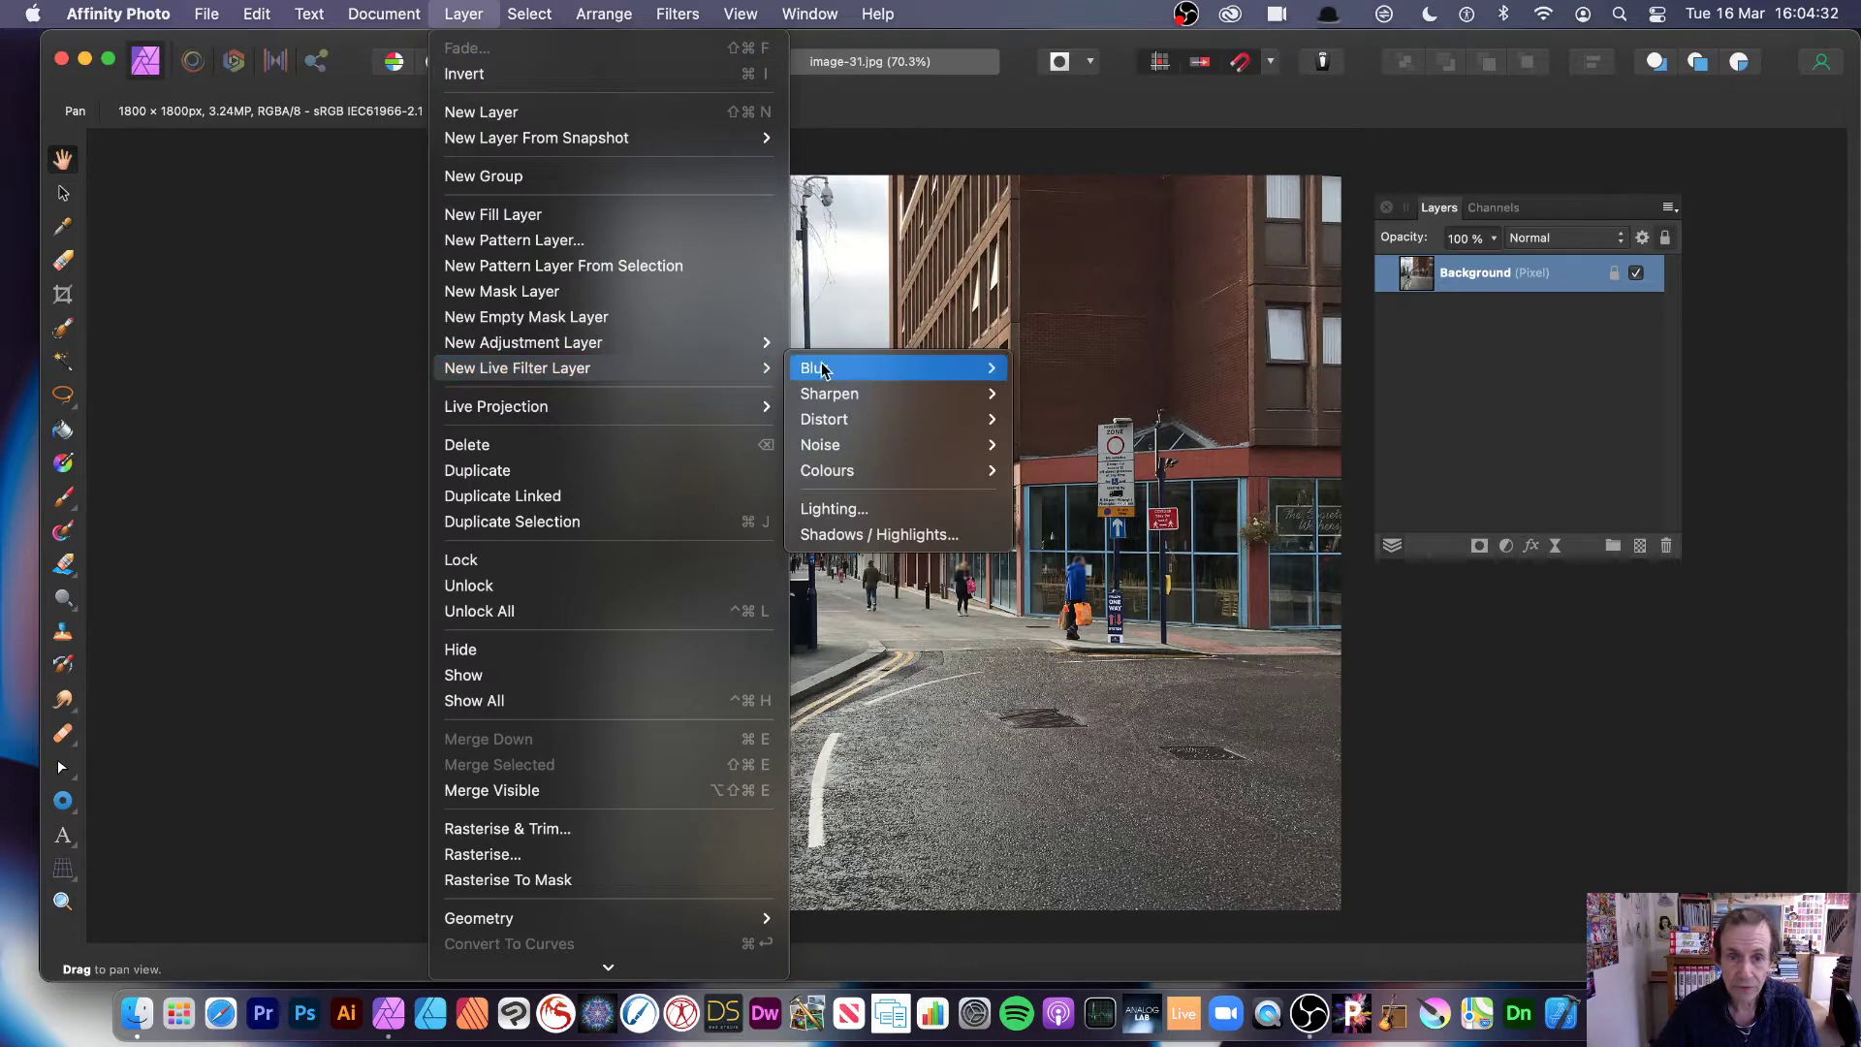
mouse_move(858, 377)
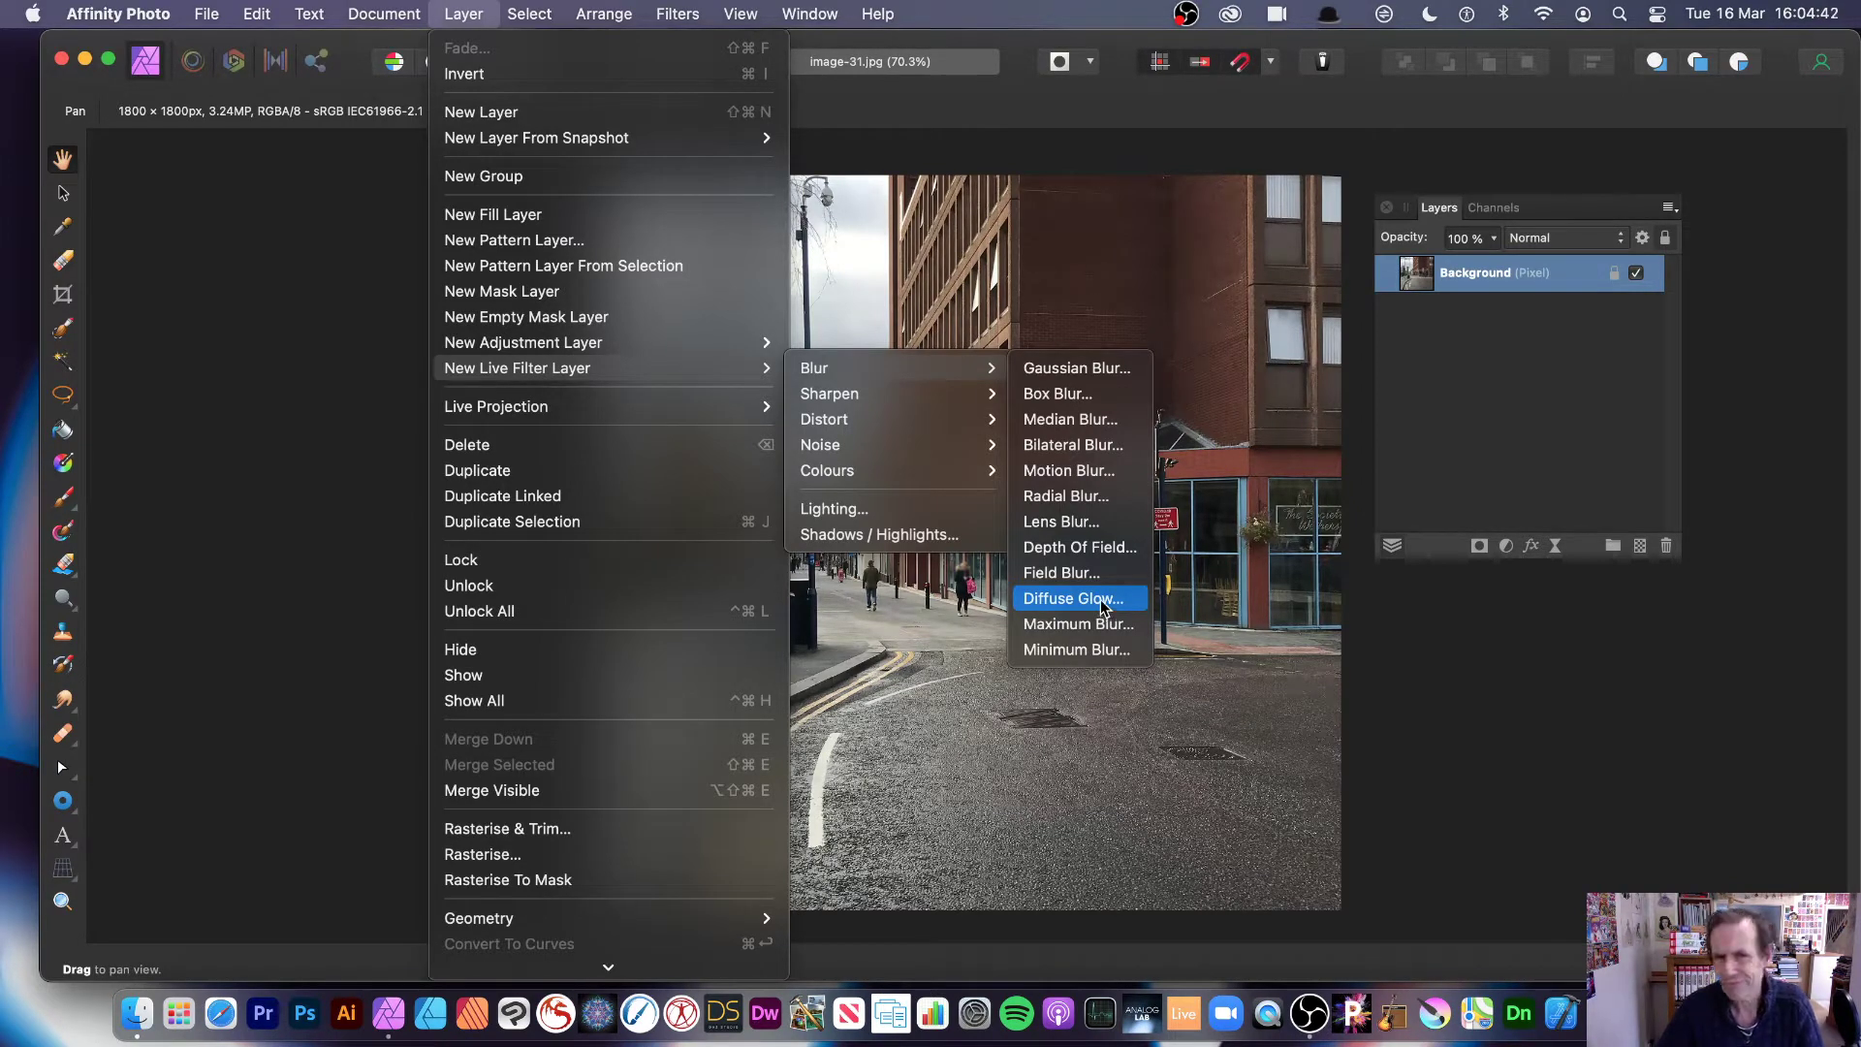
Step: Start a Diffuse Glow filter on the Background layer with intensity at 8% and threshold at 87%
mouse_move(675, 14)
mouse_move(666, 48)
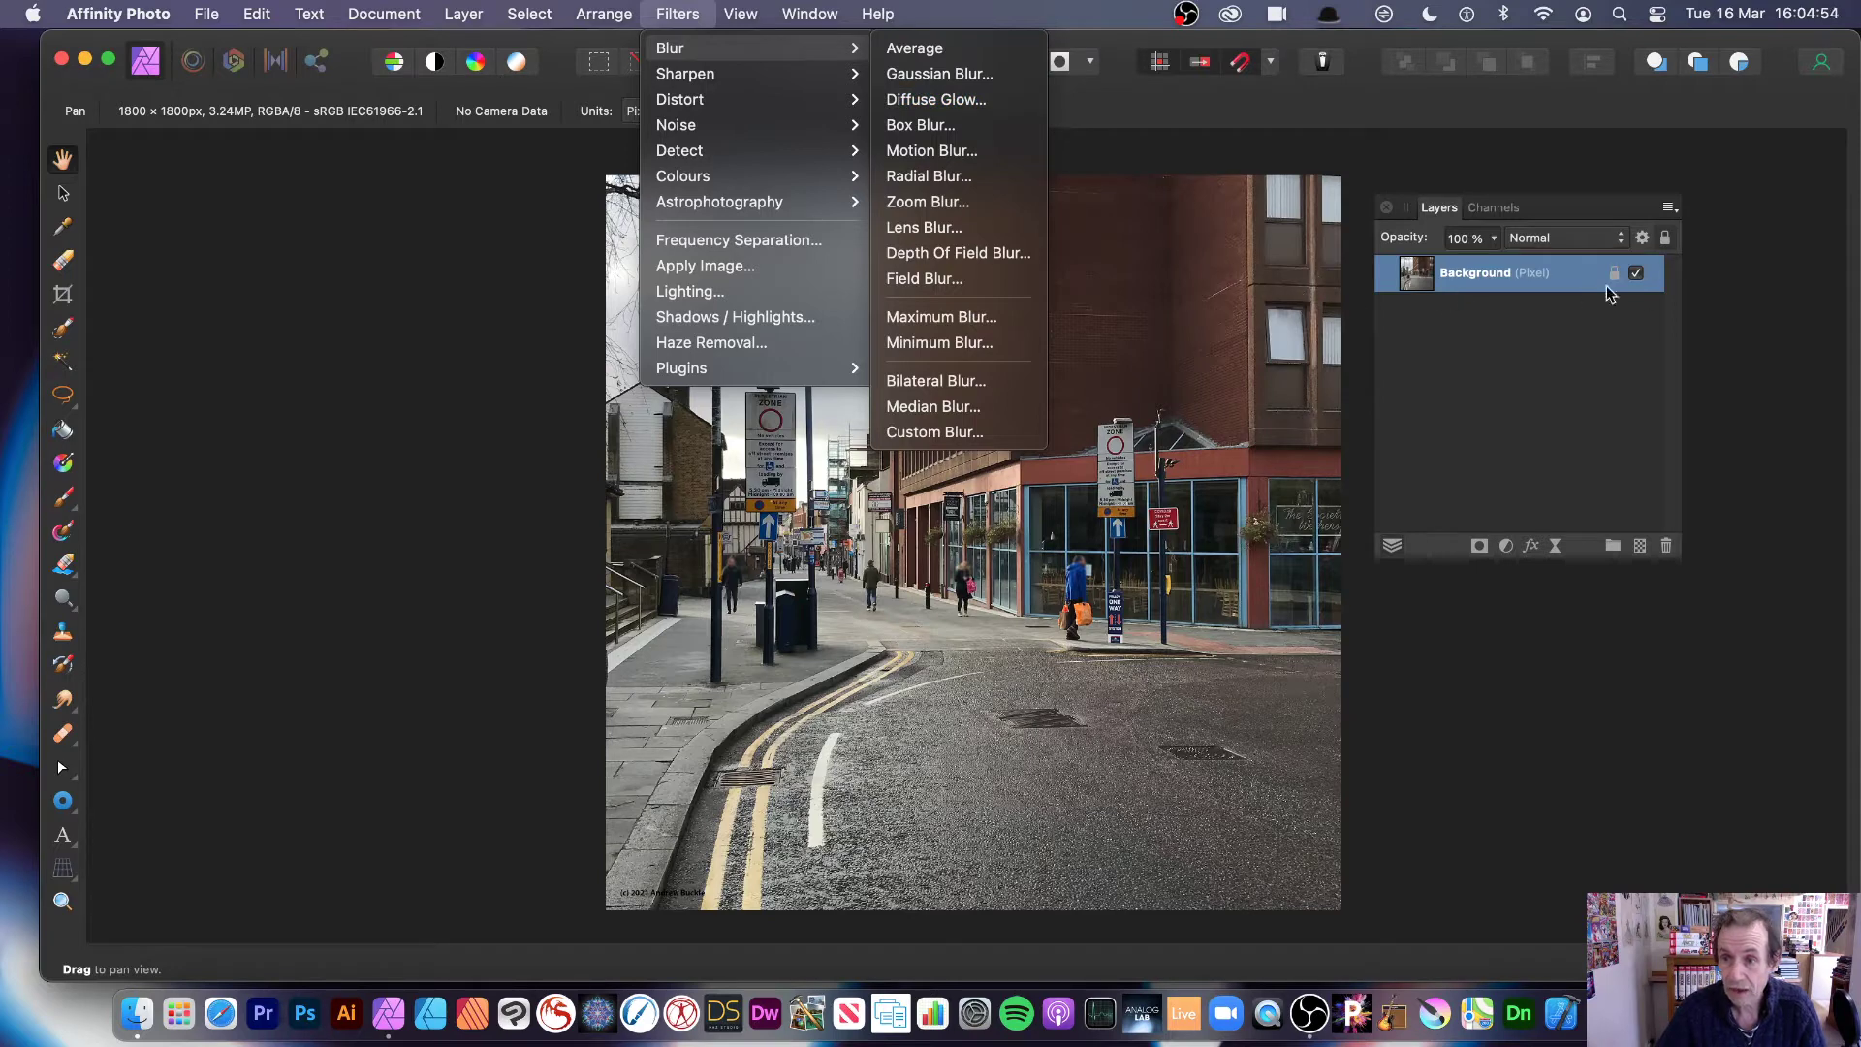
click(923, 99)
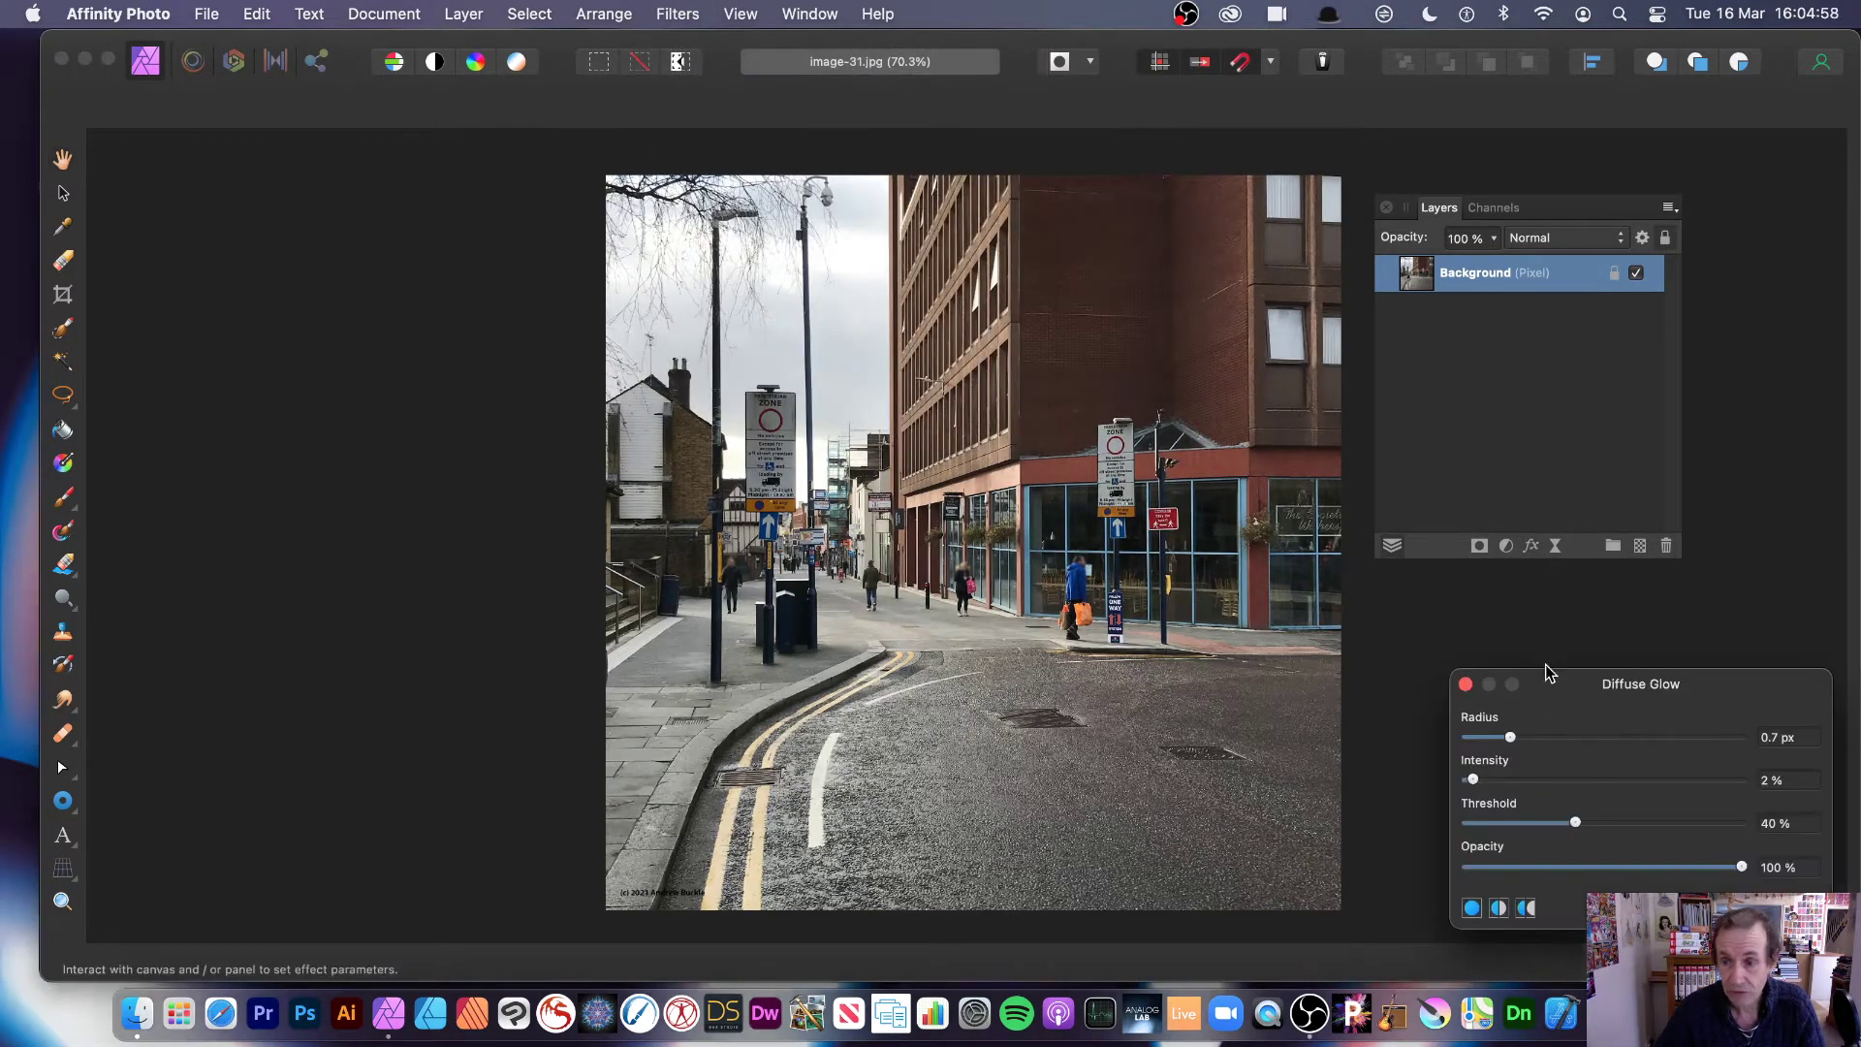
drag(1587, 708, 1210, 496)
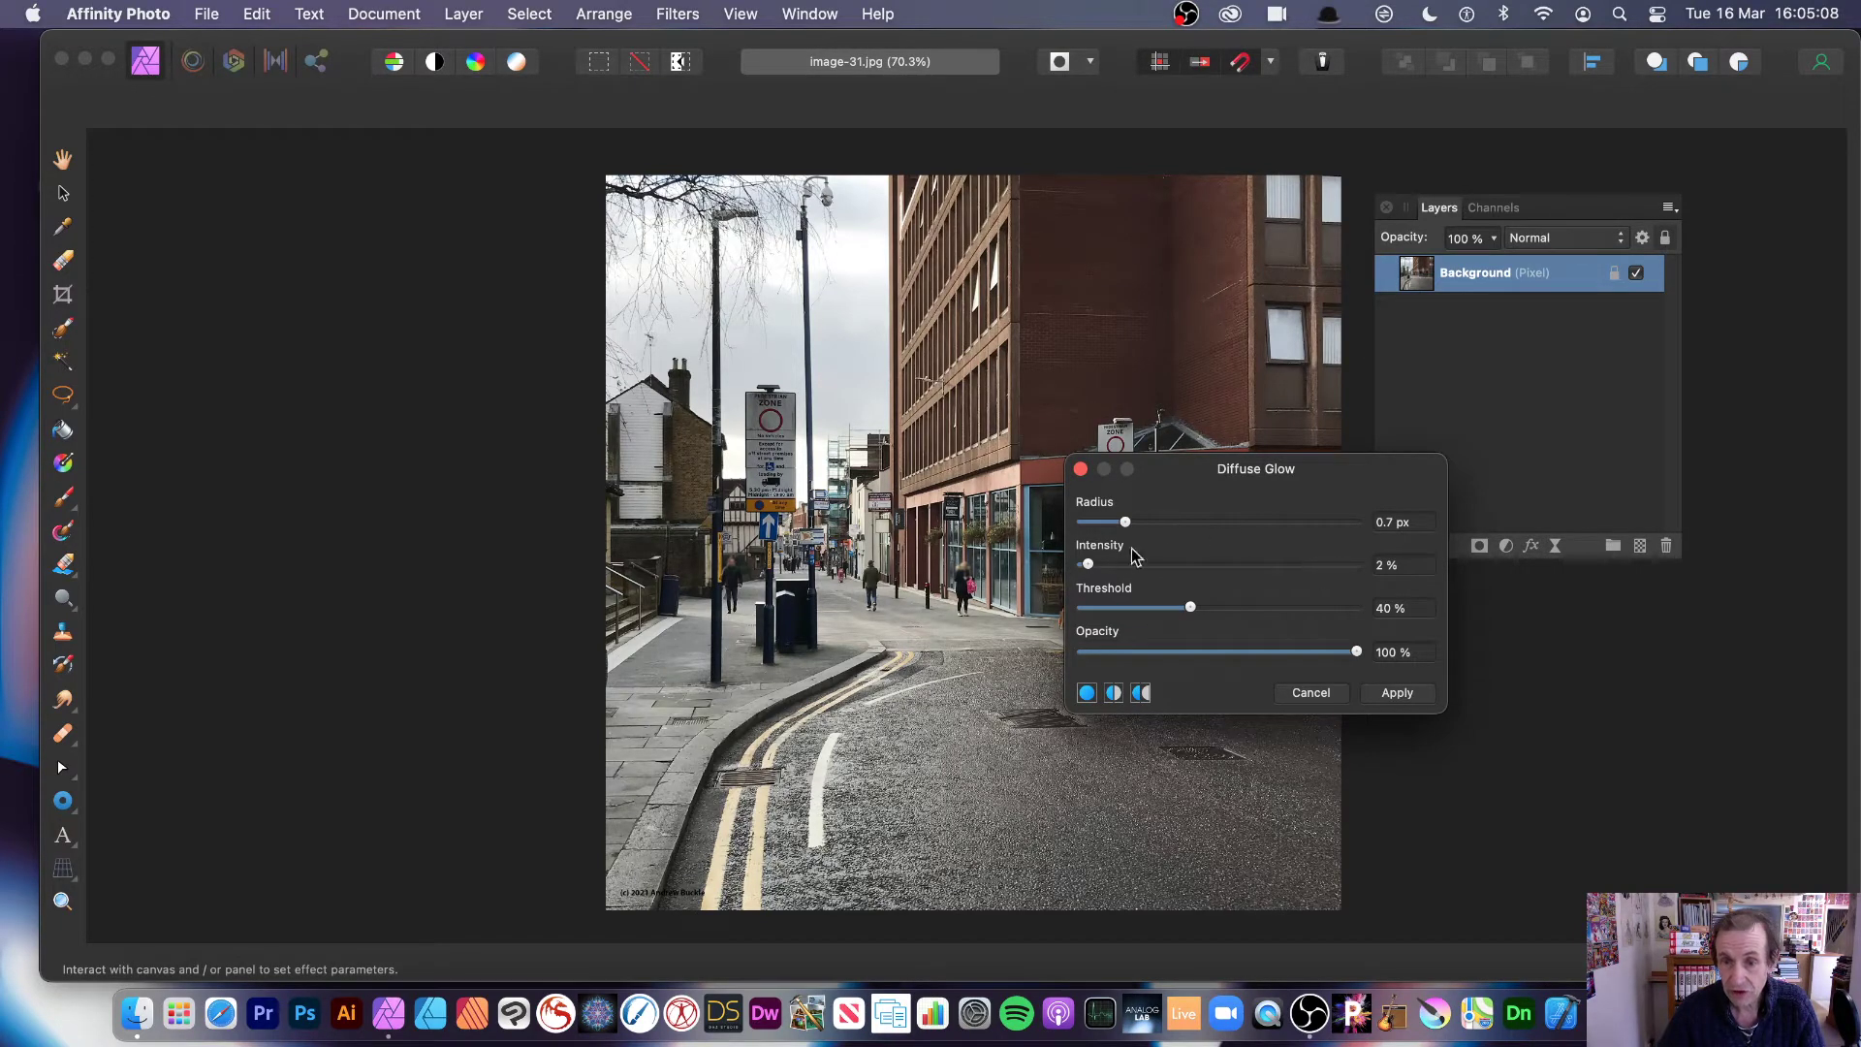
drag(1212, 611, 1106, 565)
click(1108, 564)
drag(1113, 608, 1322, 607)
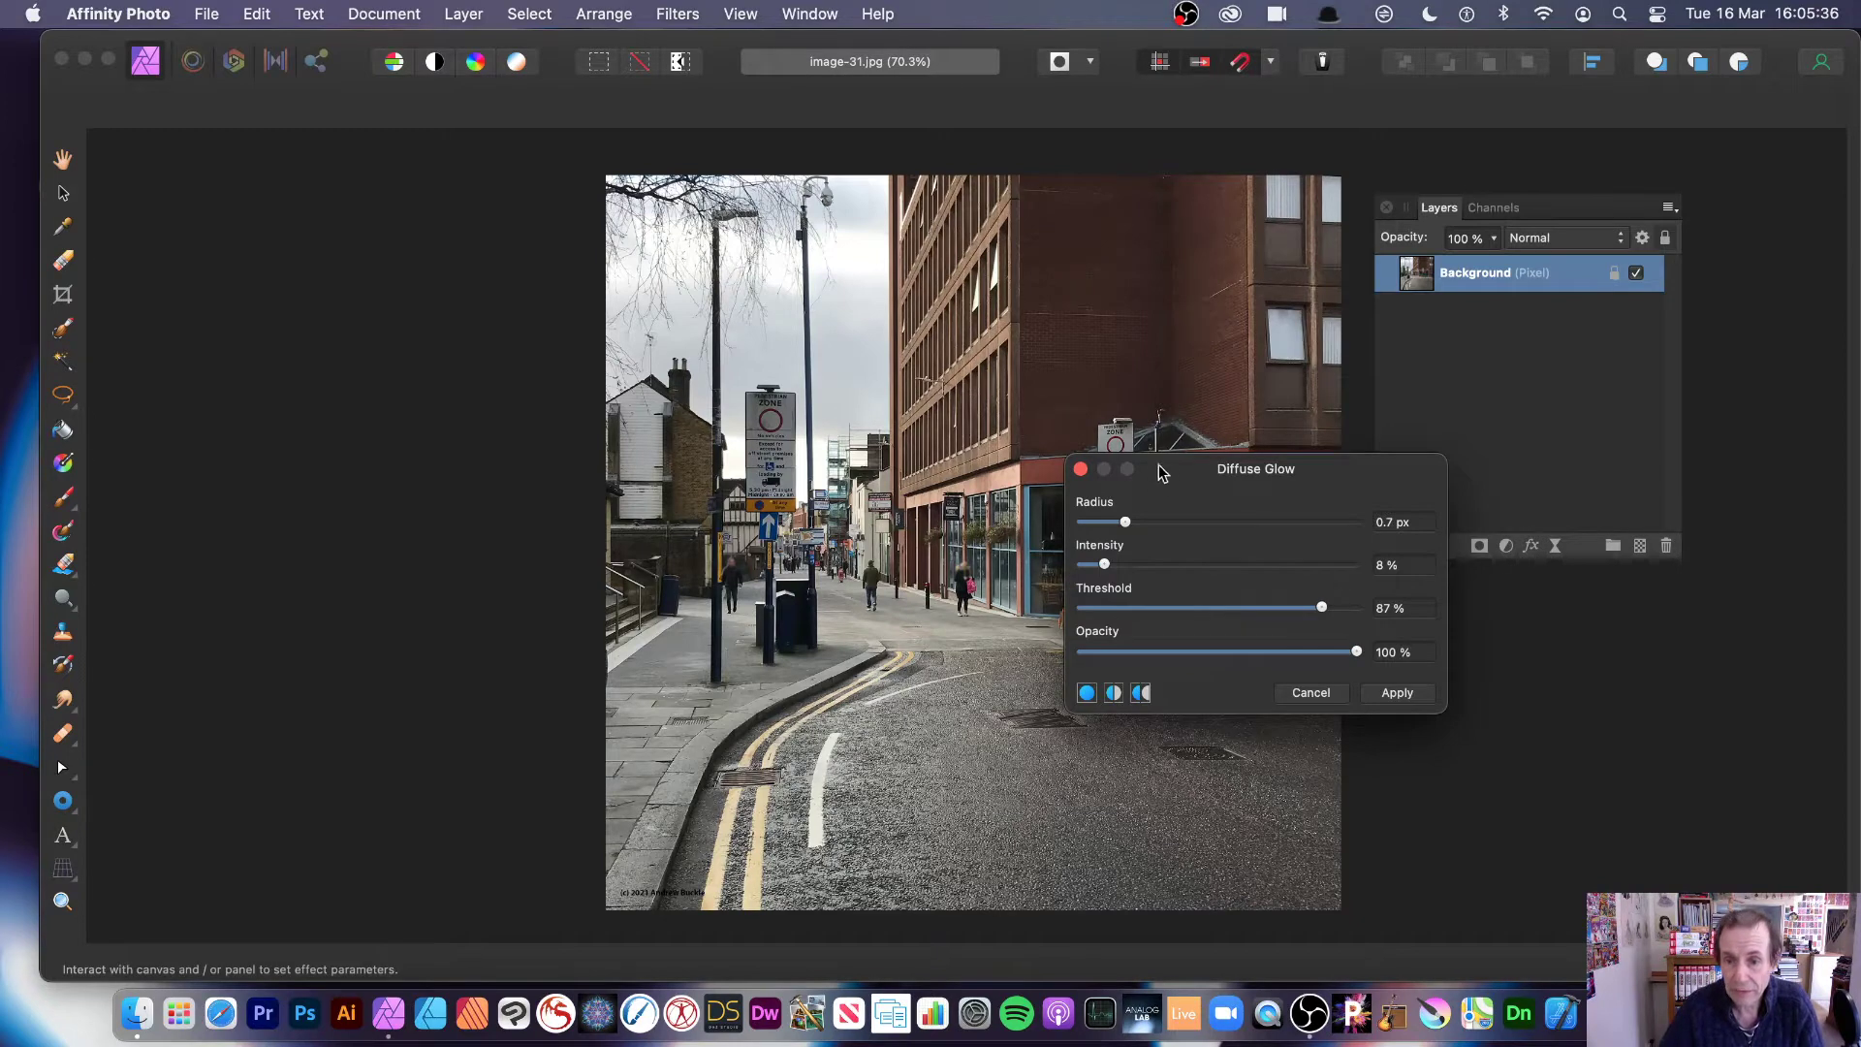
Step: Set the Diffuse Glow radius to 21.3 px, intensity to 47% and threshold to 53%
drag(1125, 522, 1236, 521)
drag(1104, 564, 1210, 565)
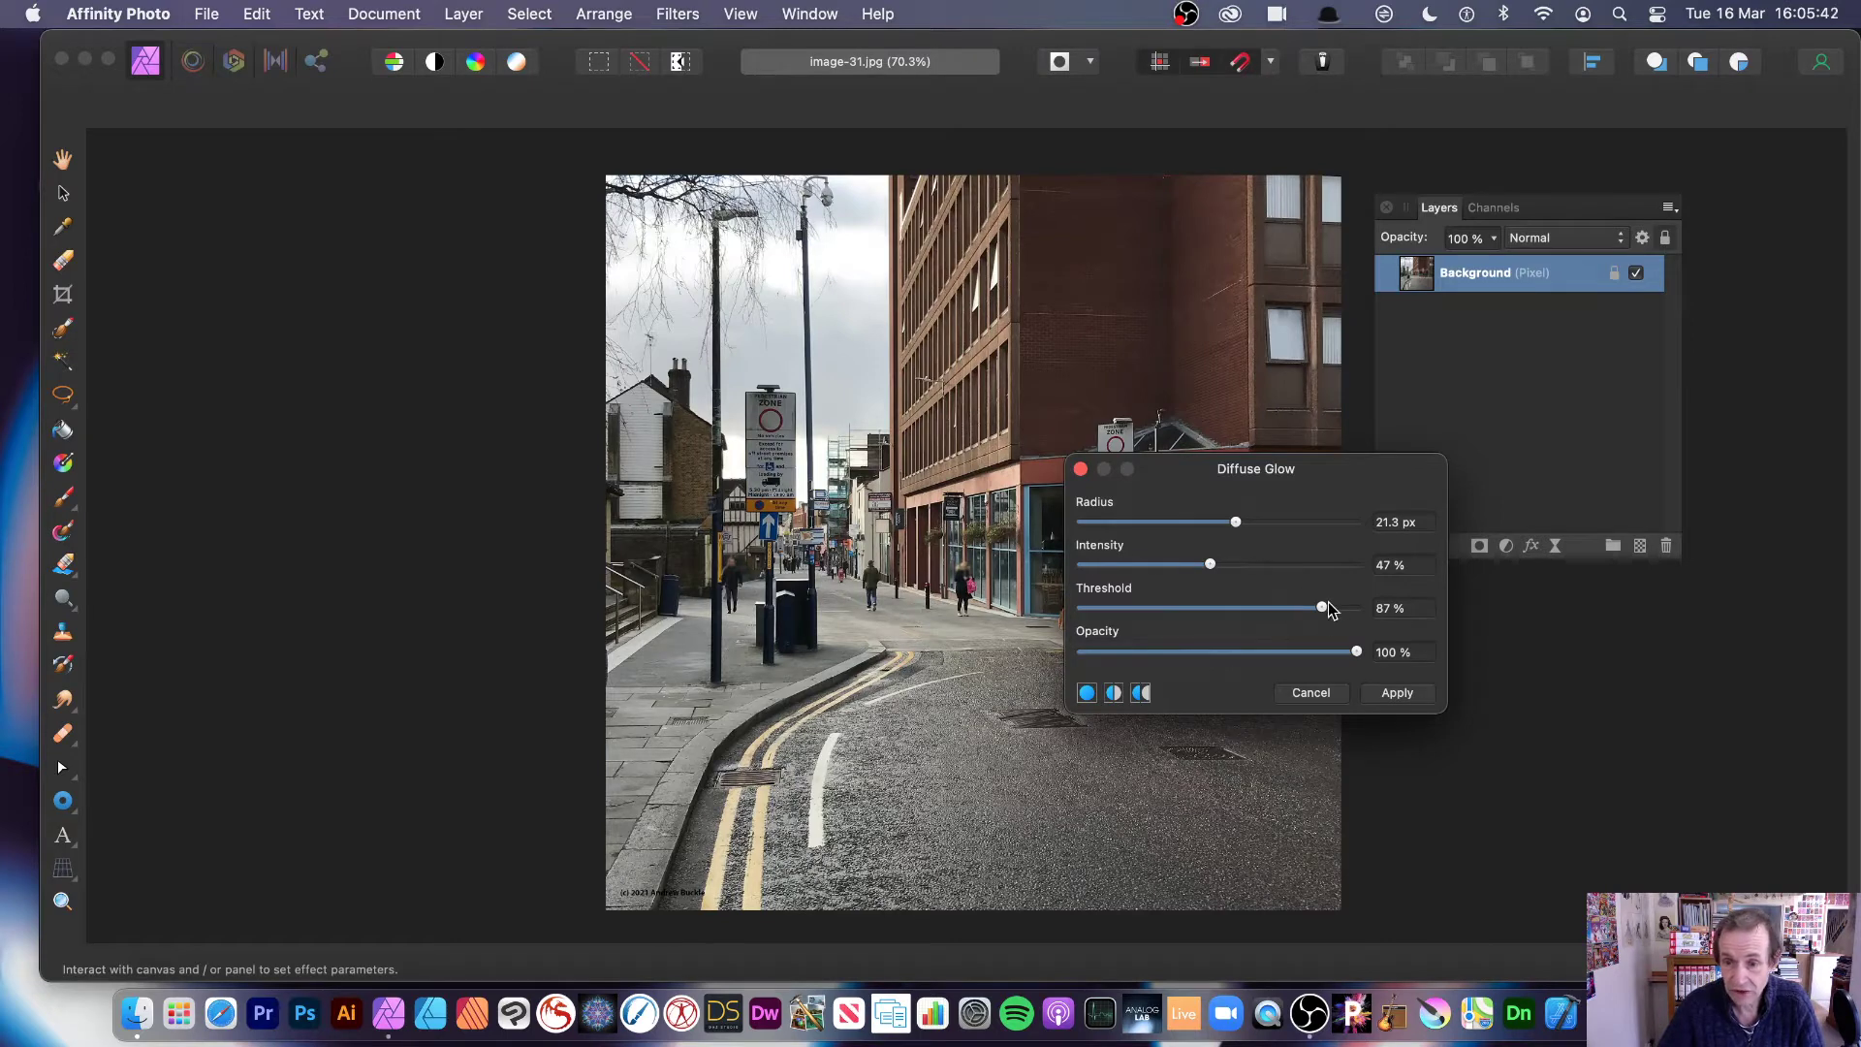
drag(1324, 608, 1228, 608)
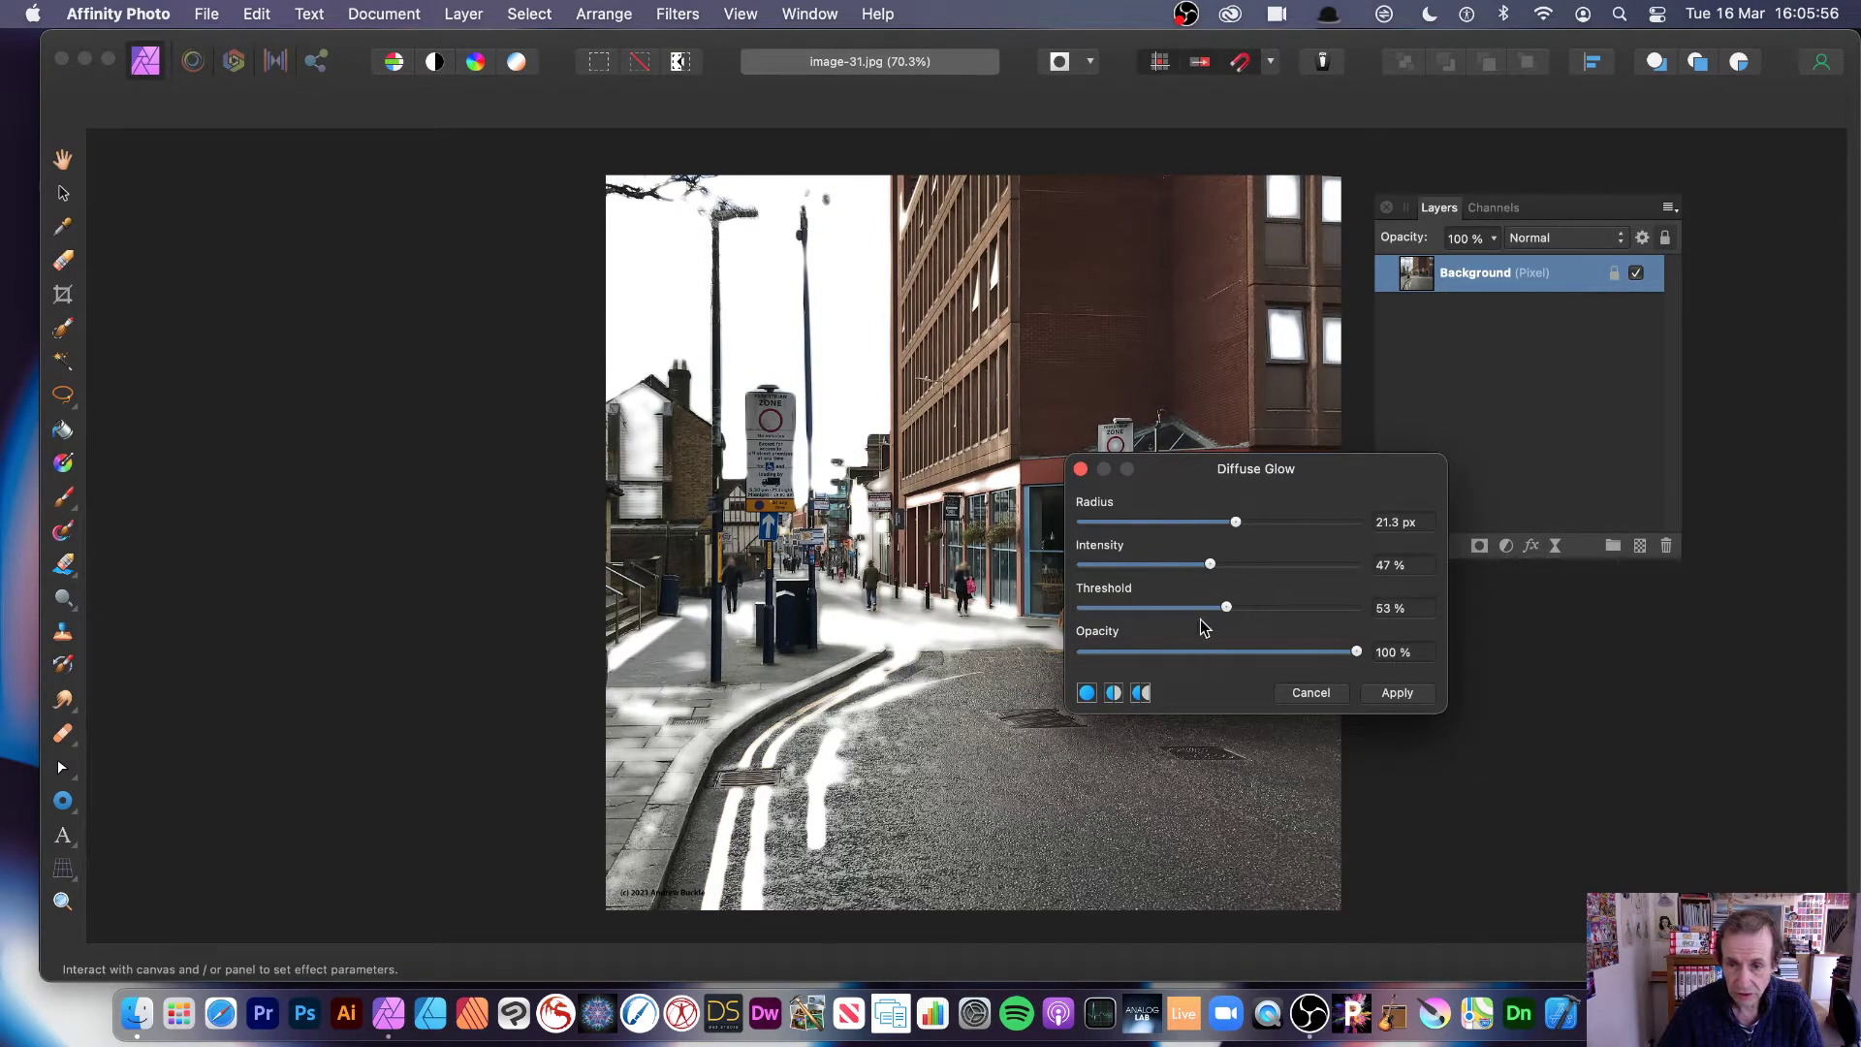
click(1226, 608)
drag(1224, 609, 1227, 609)
Step: Set the Diffuse Glow radius to 44.4 px, reduce its opacity slightly below full, and apply the filter
drag(1234, 522, 1101, 522)
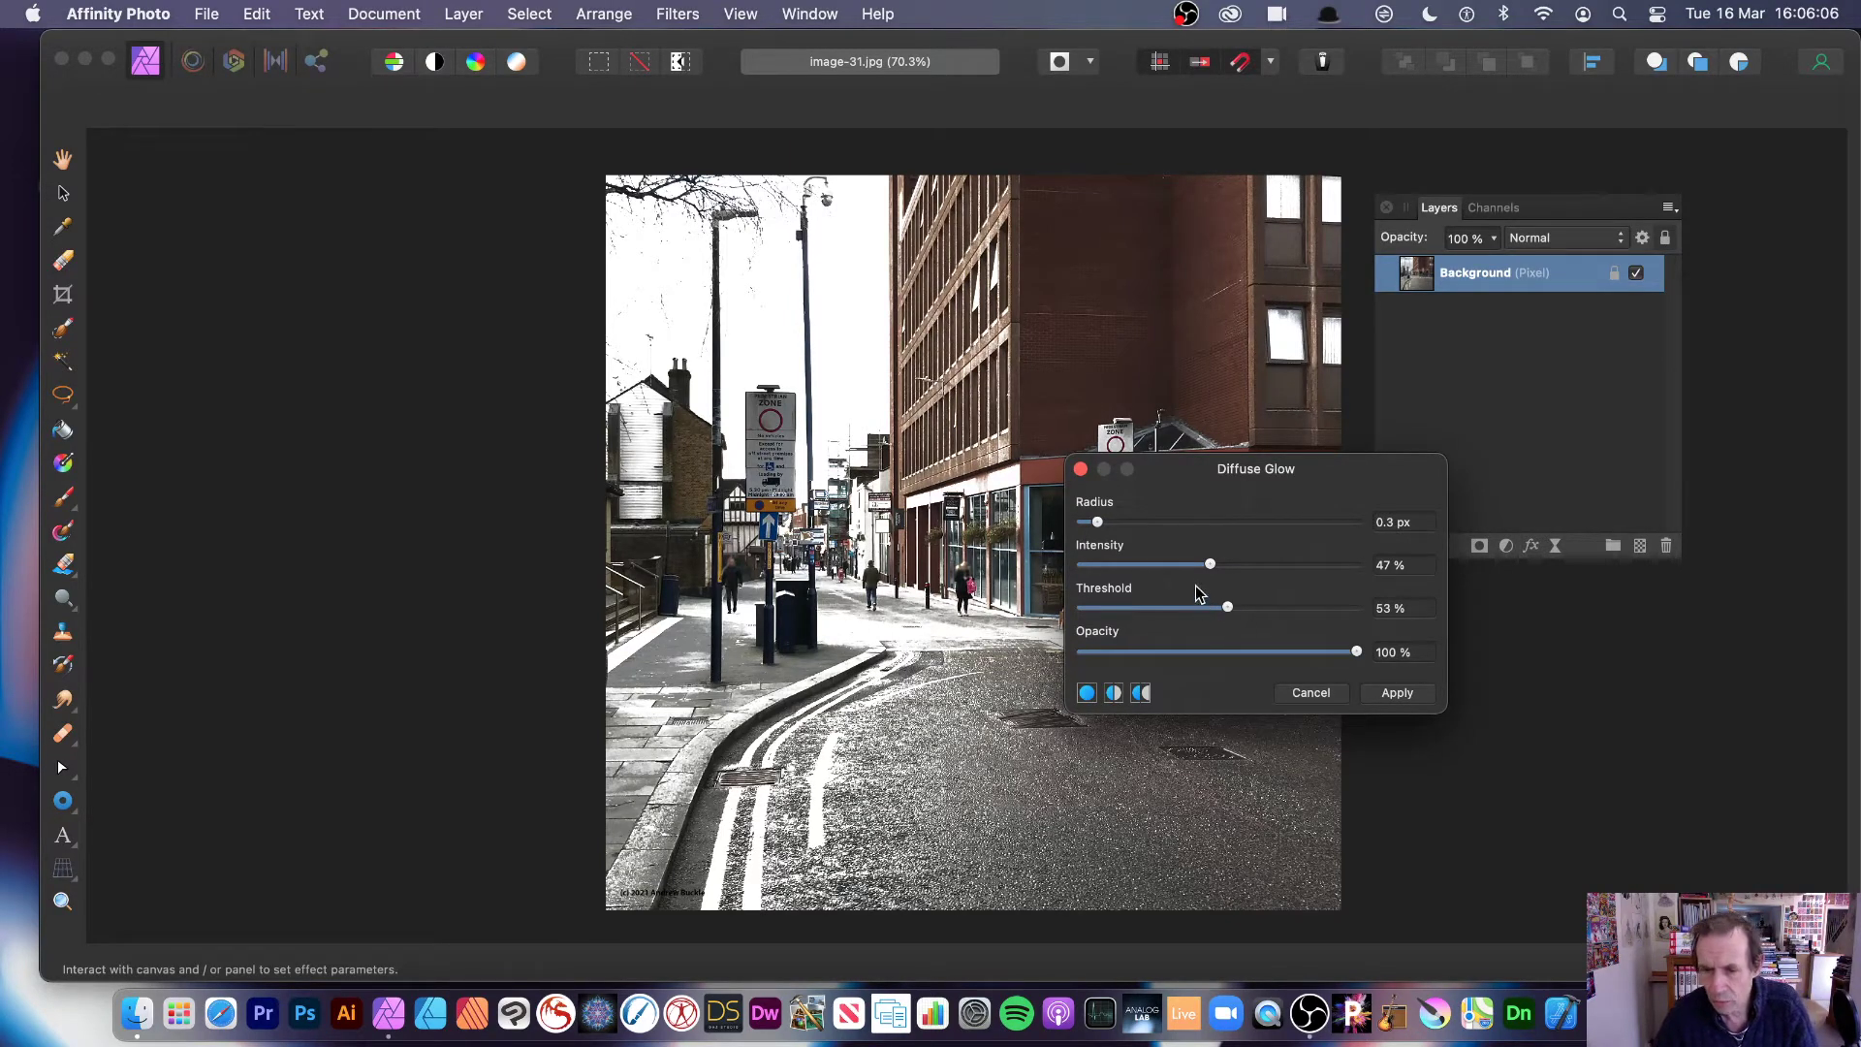
drag(1101, 522, 1309, 526)
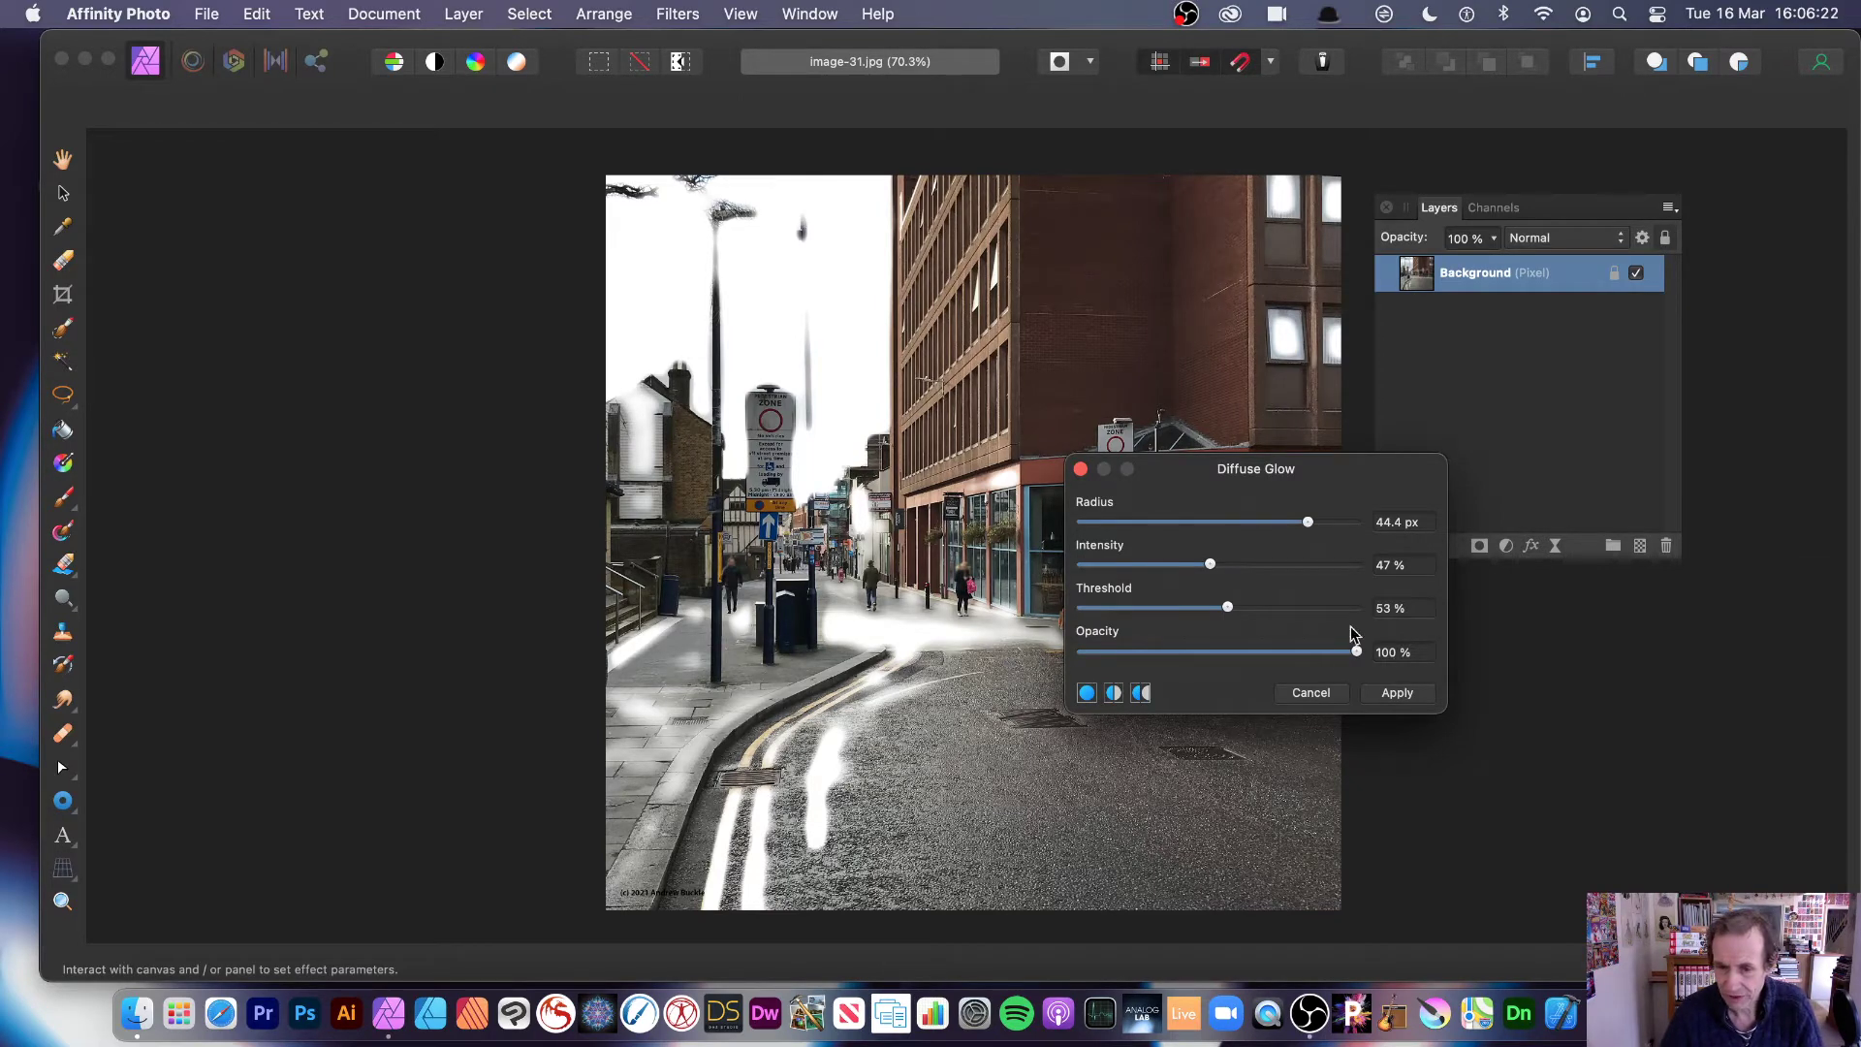
drag(1356, 655, 1204, 652)
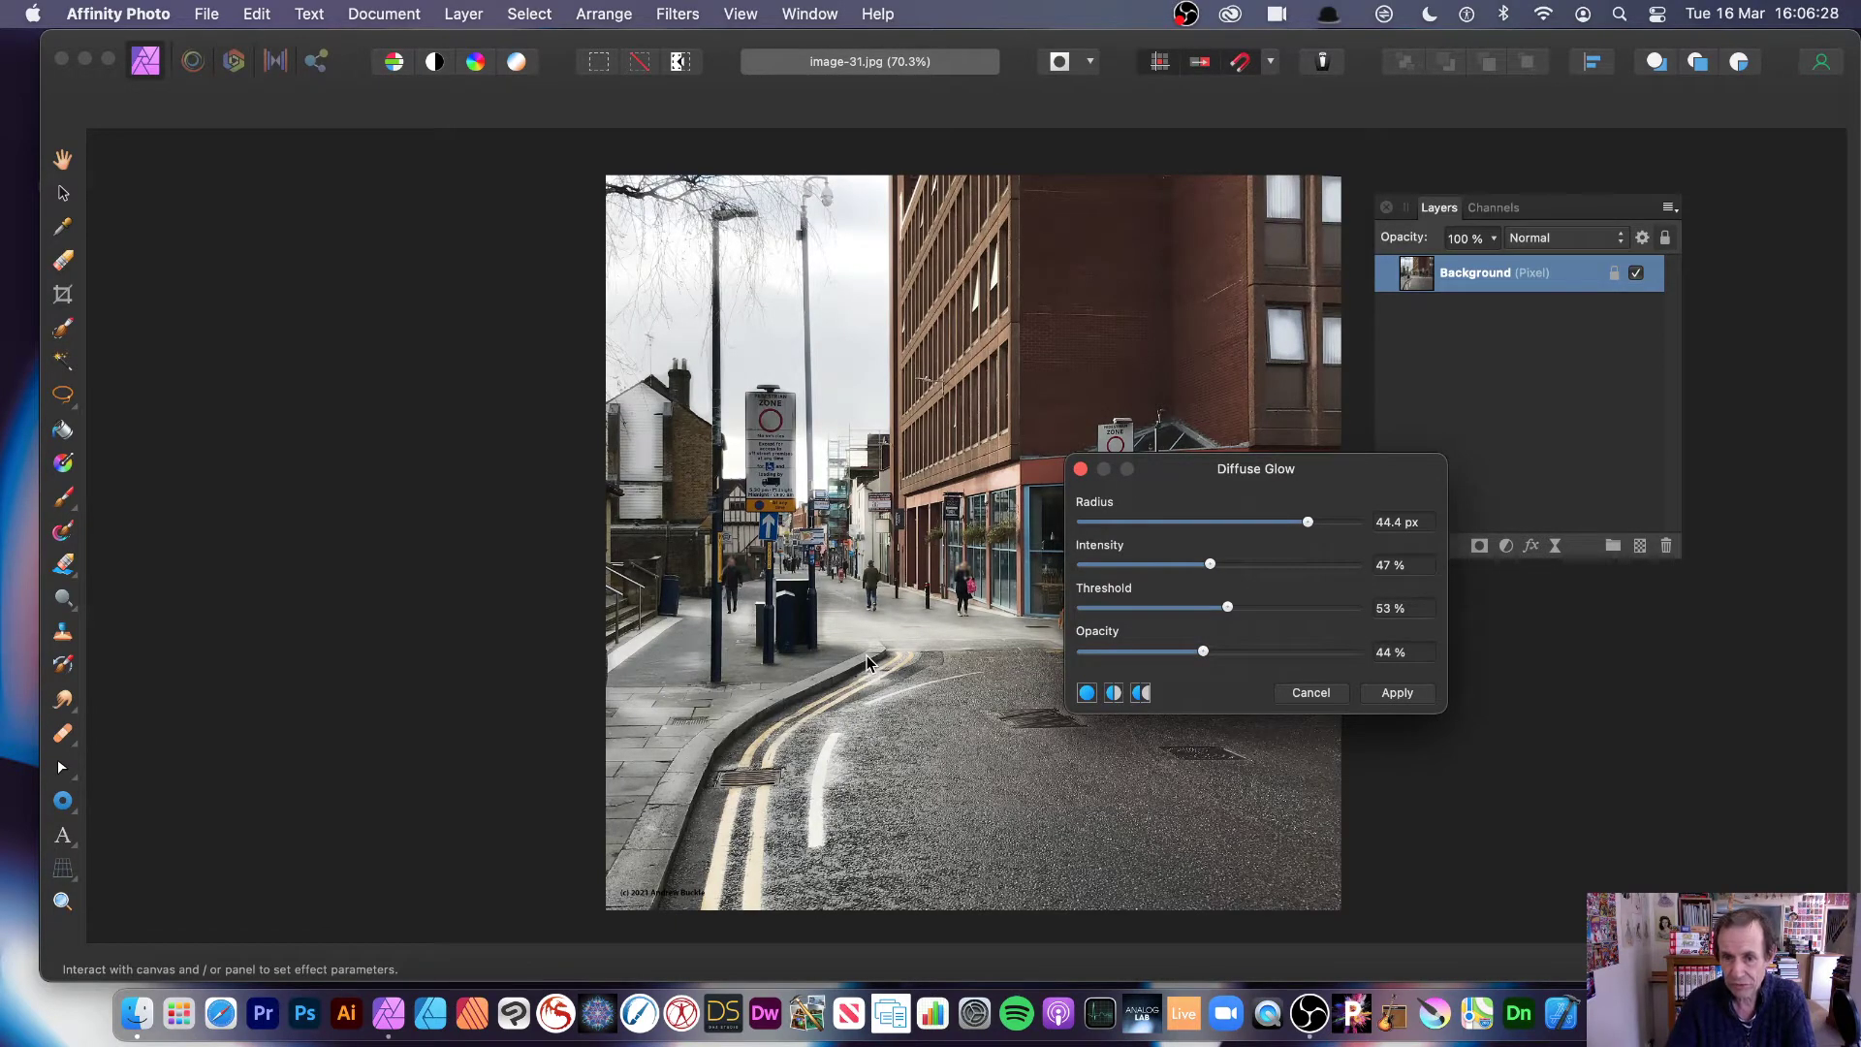
click(1325, 652)
click(1396, 692)
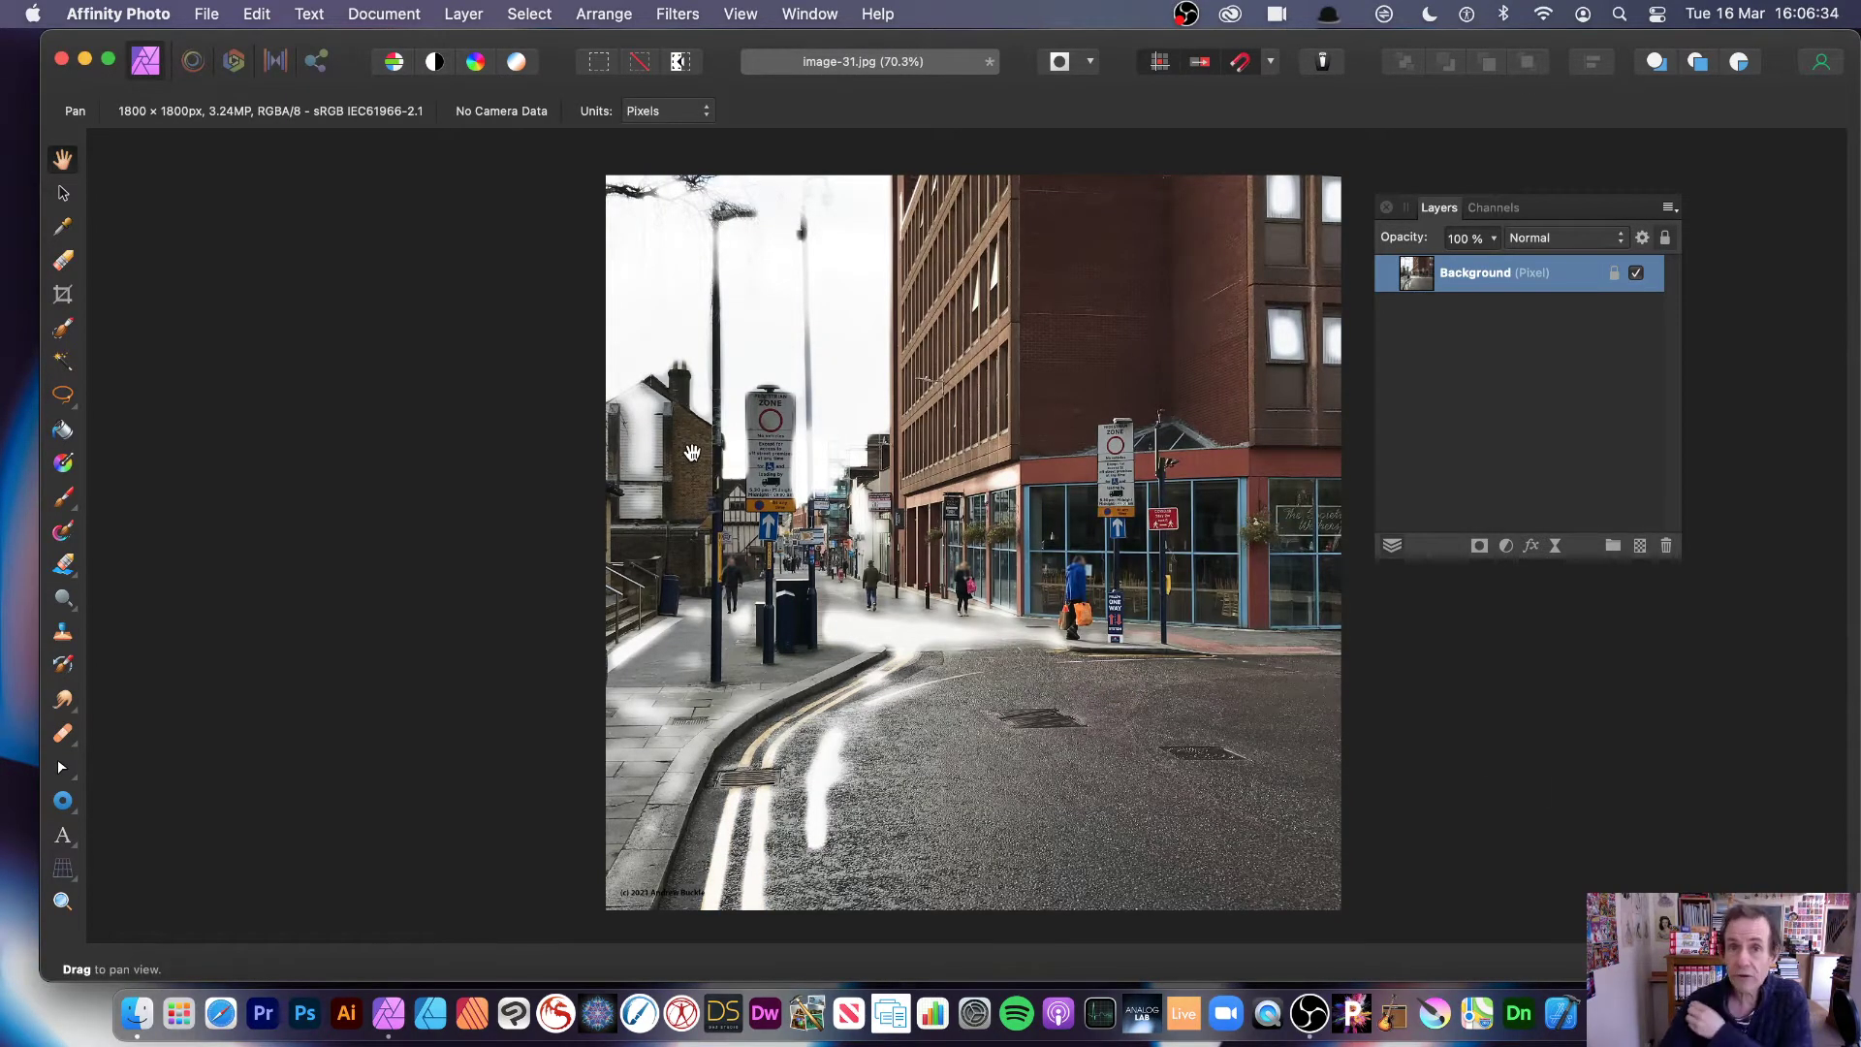
Step: Open the Fade settings for the applied Diffuse Glow and set the fade to 100%
click(465, 15)
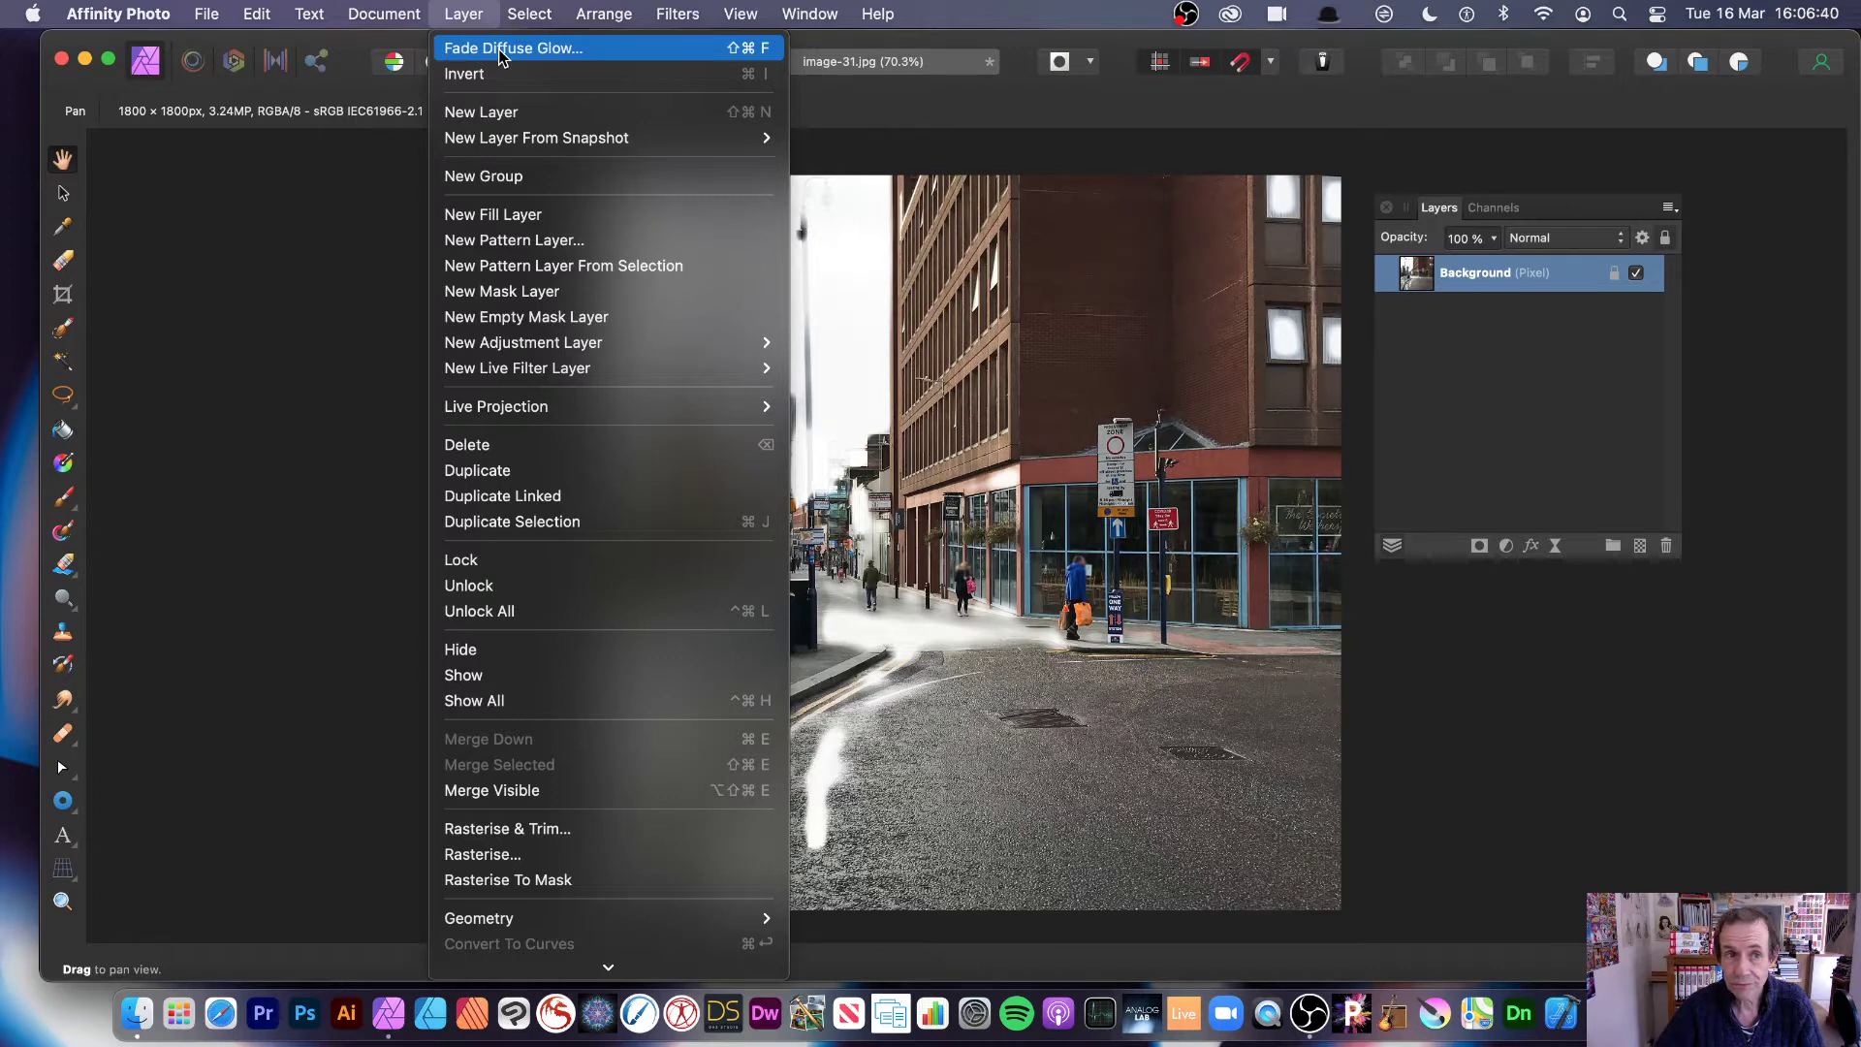
mouse_move(677, 14)
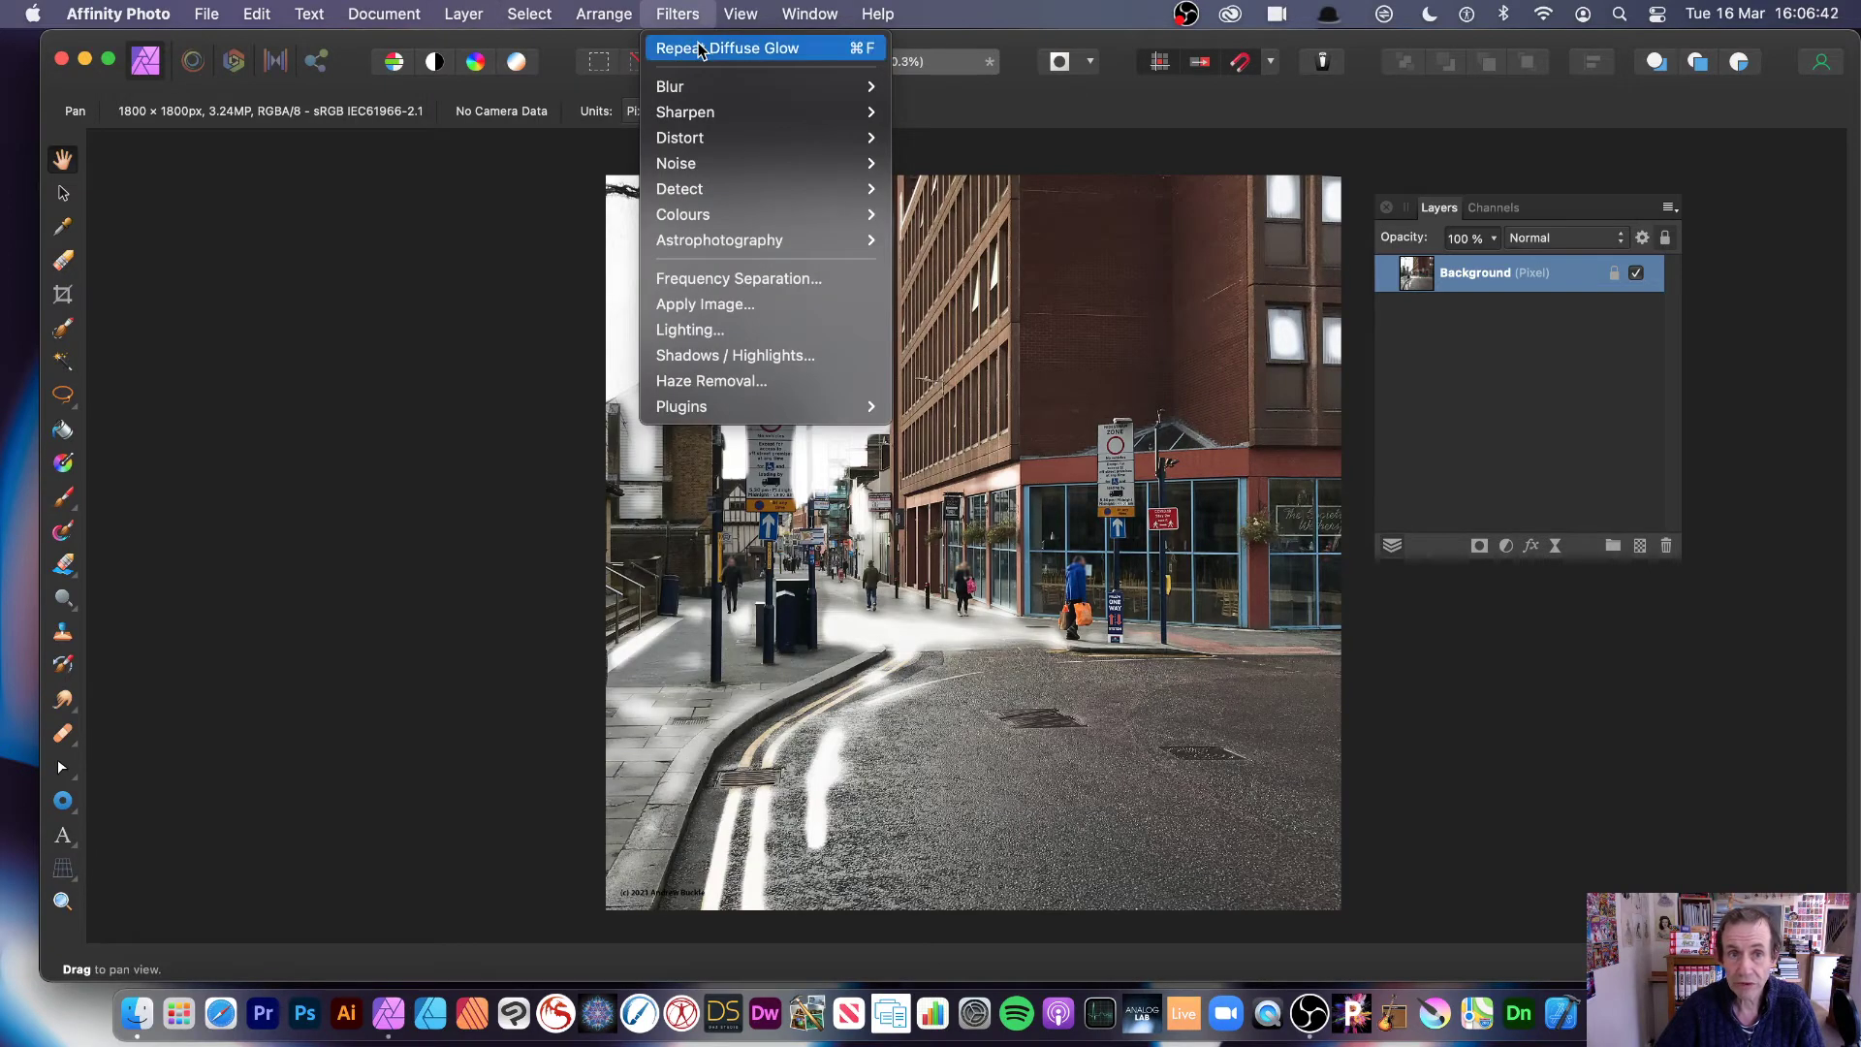
mouse_move(475, 13)
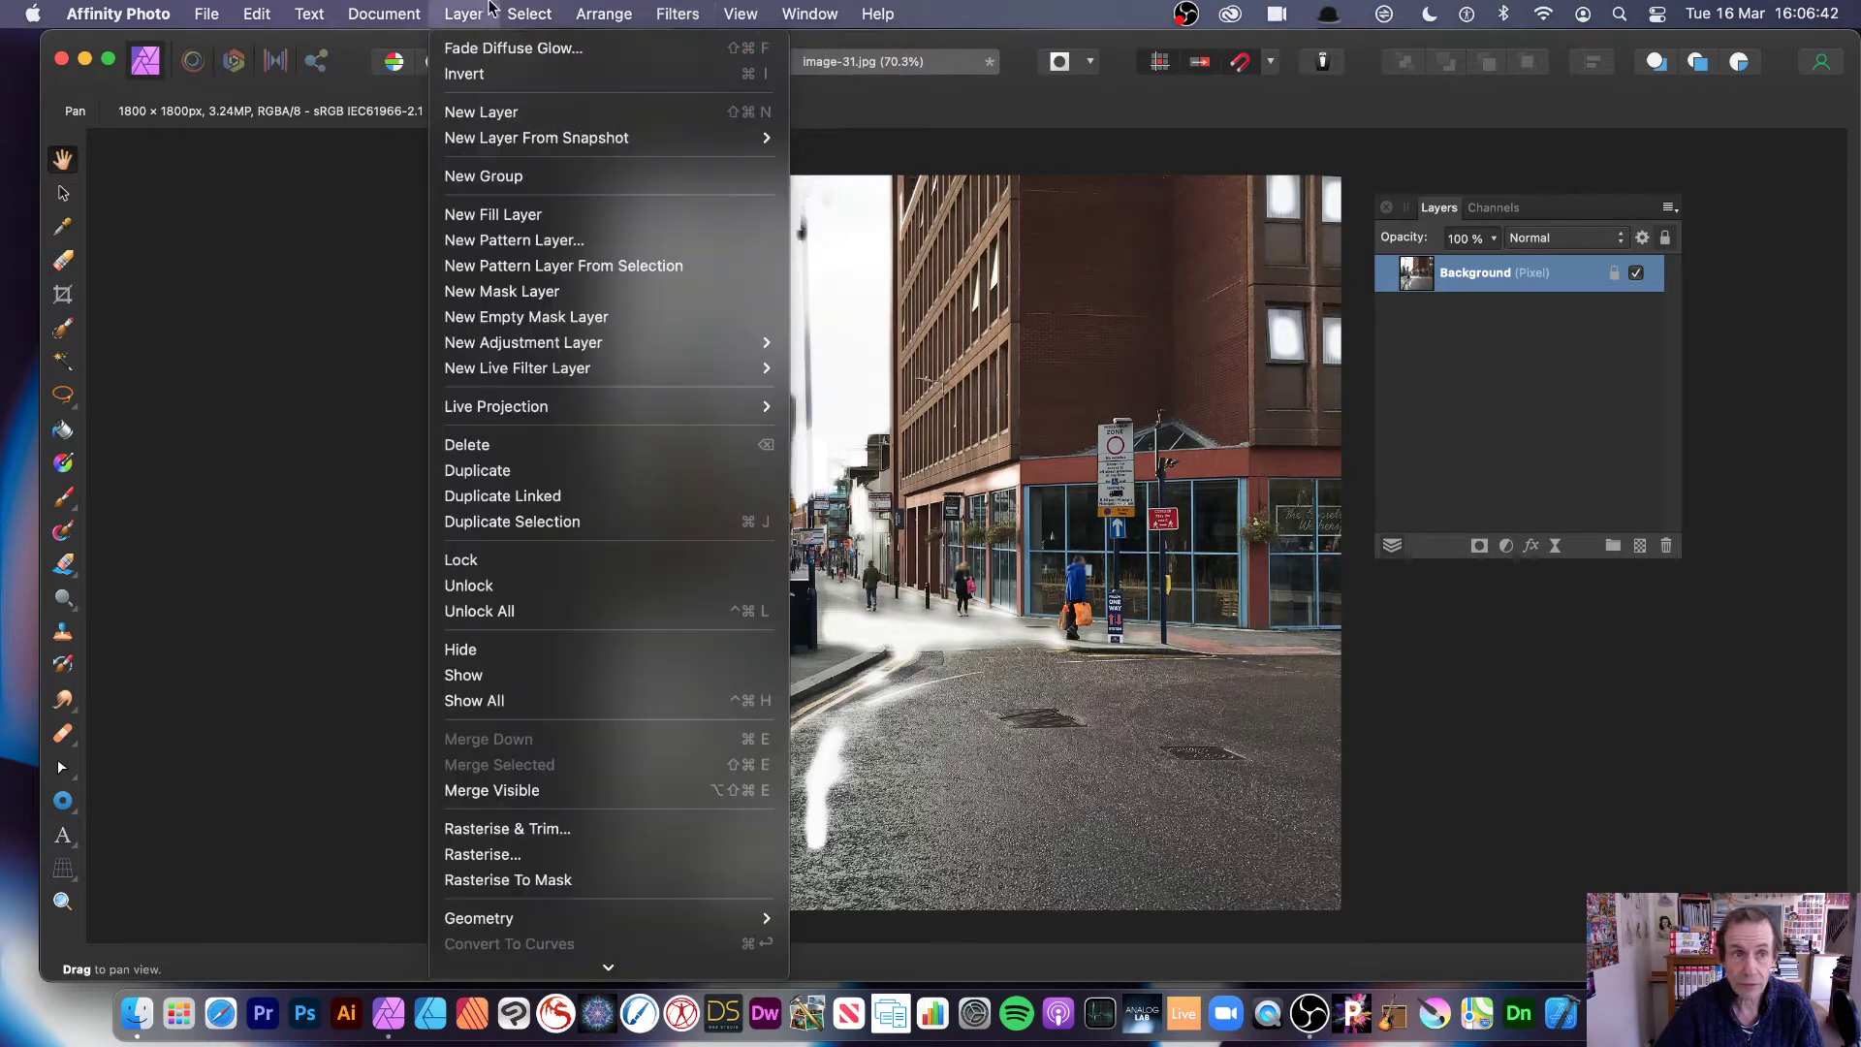
click(490, 51)
drag(1651, 769, 1058, 578)
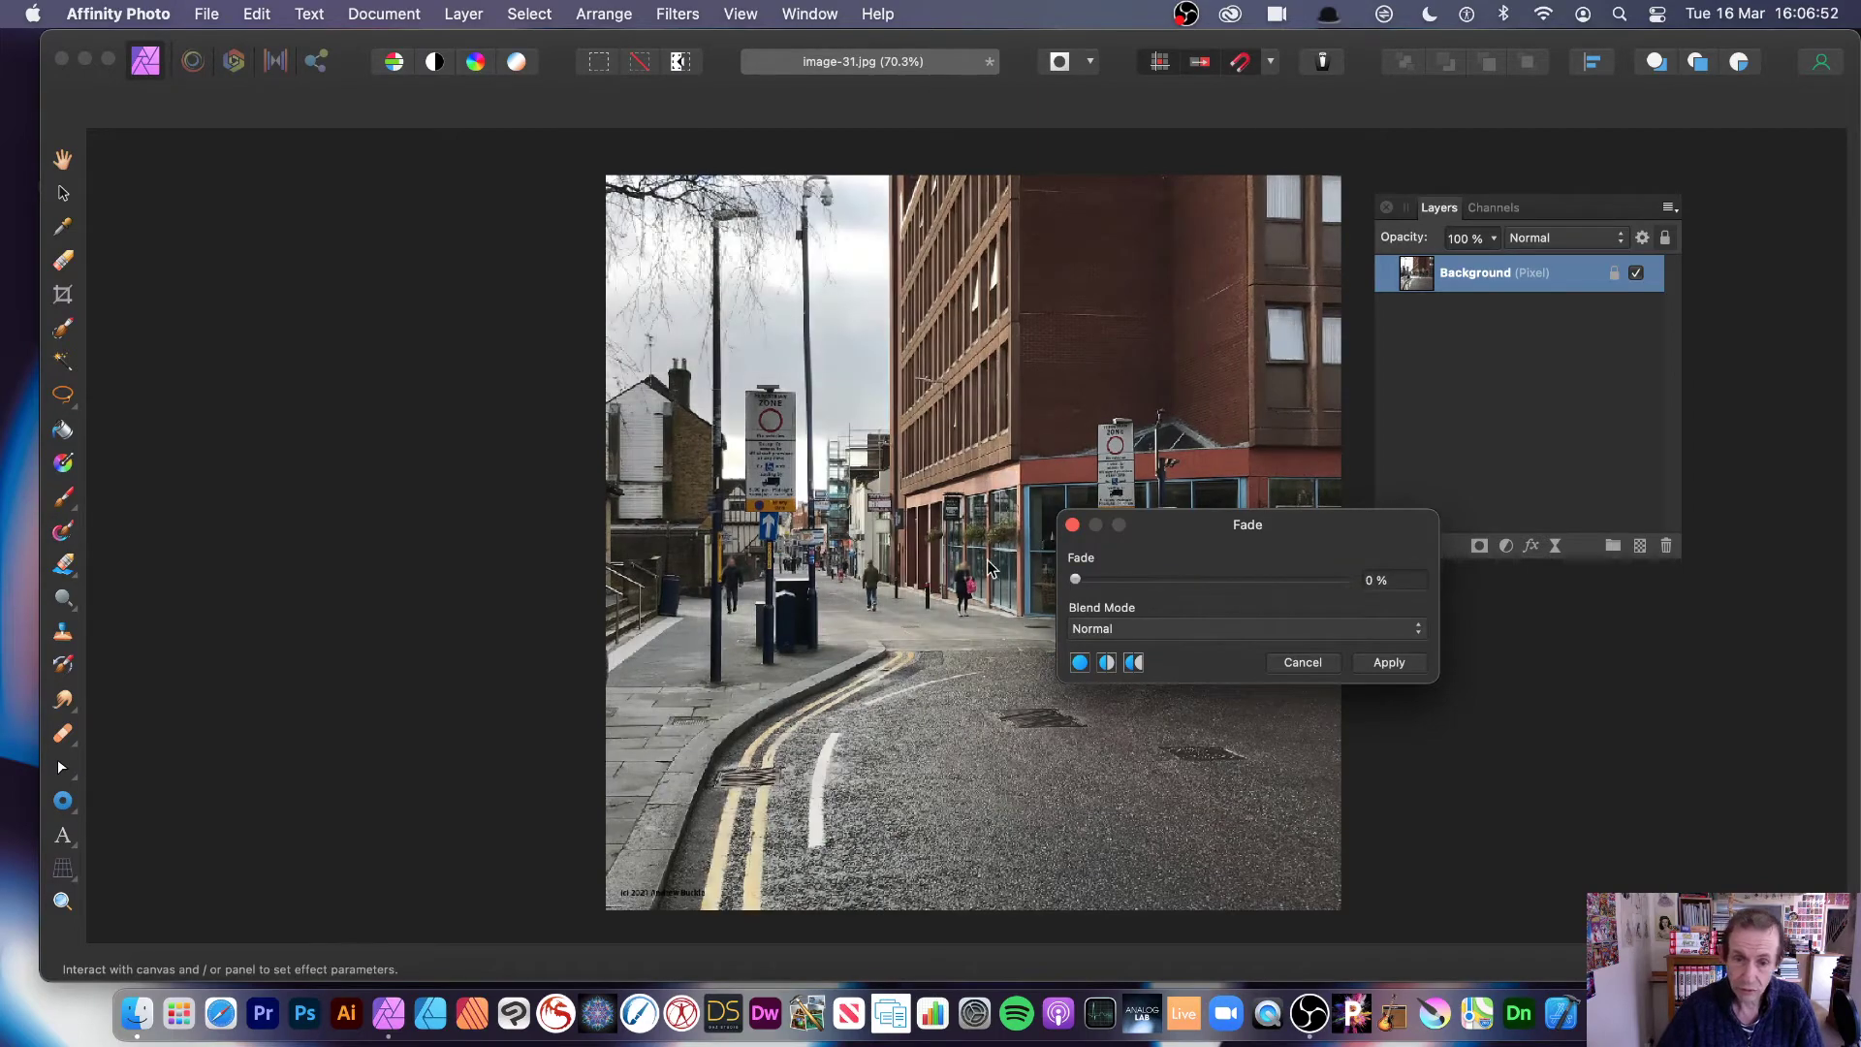
click(1179, 629)
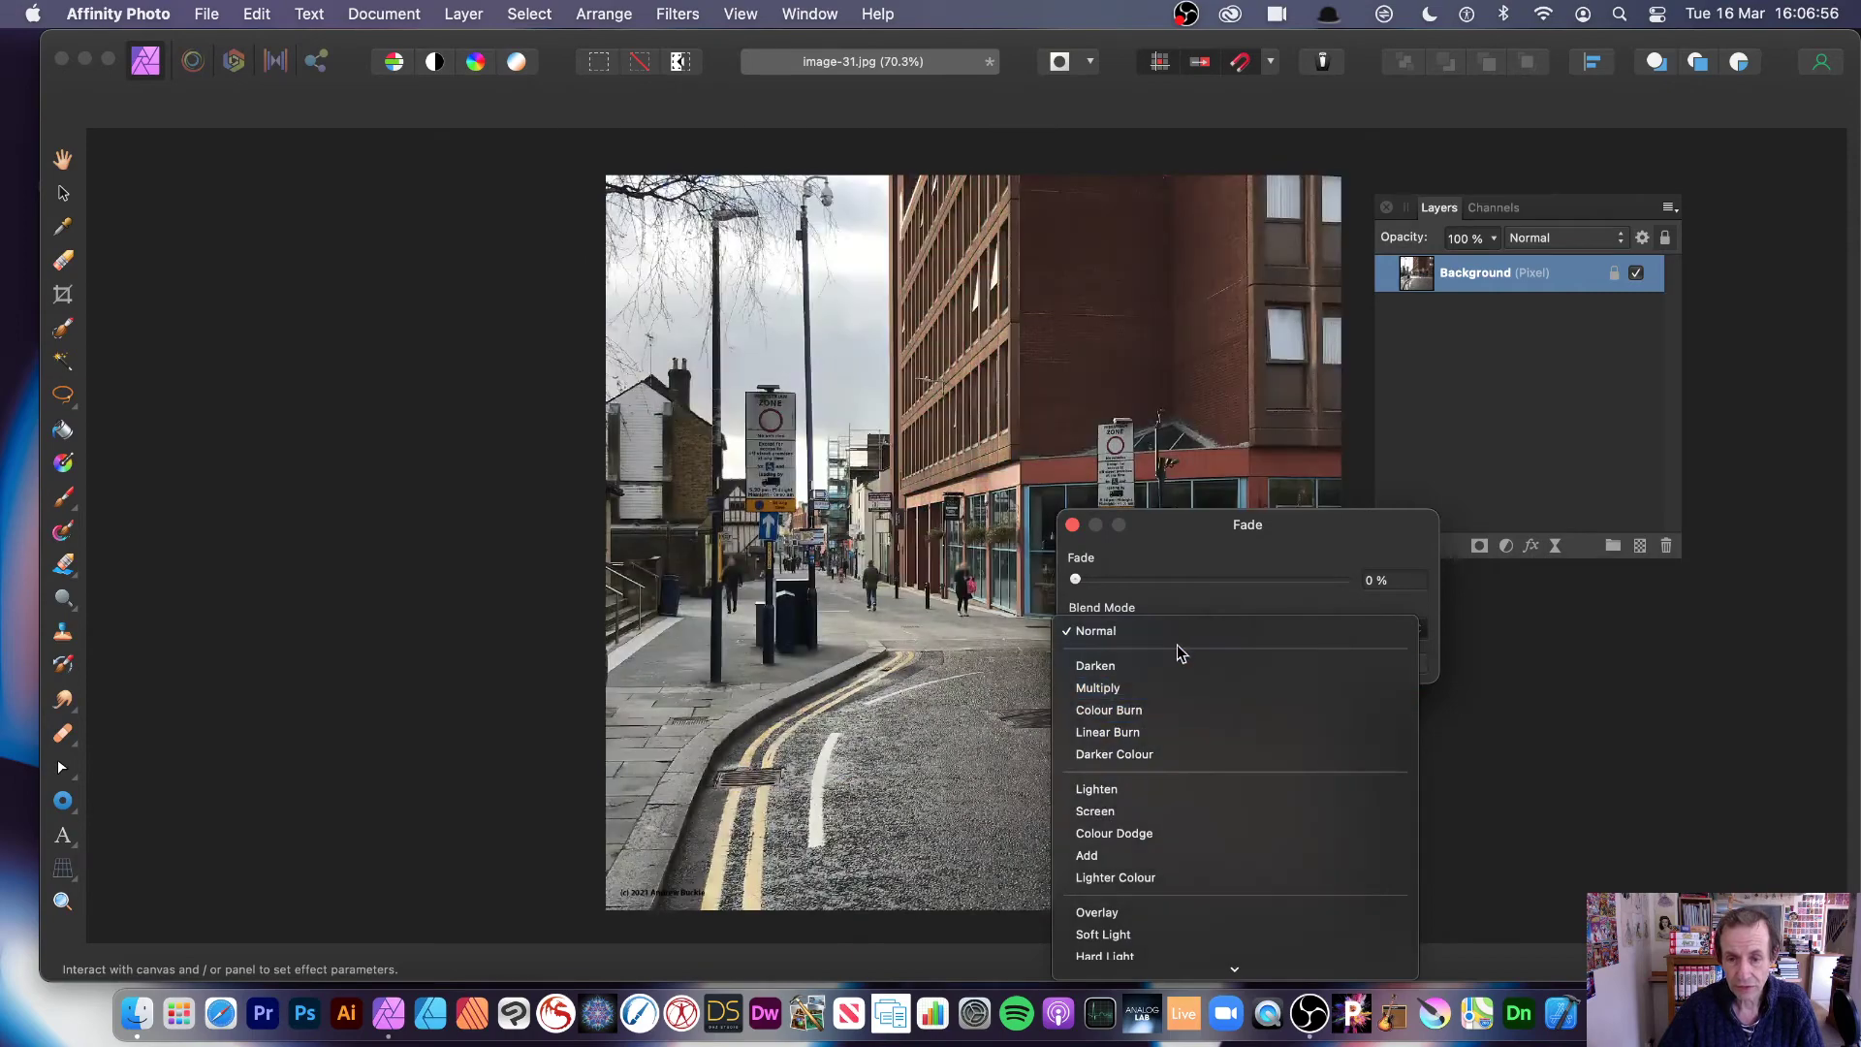
click(1200, 584)
drag(1200, 582, 1358, 588)
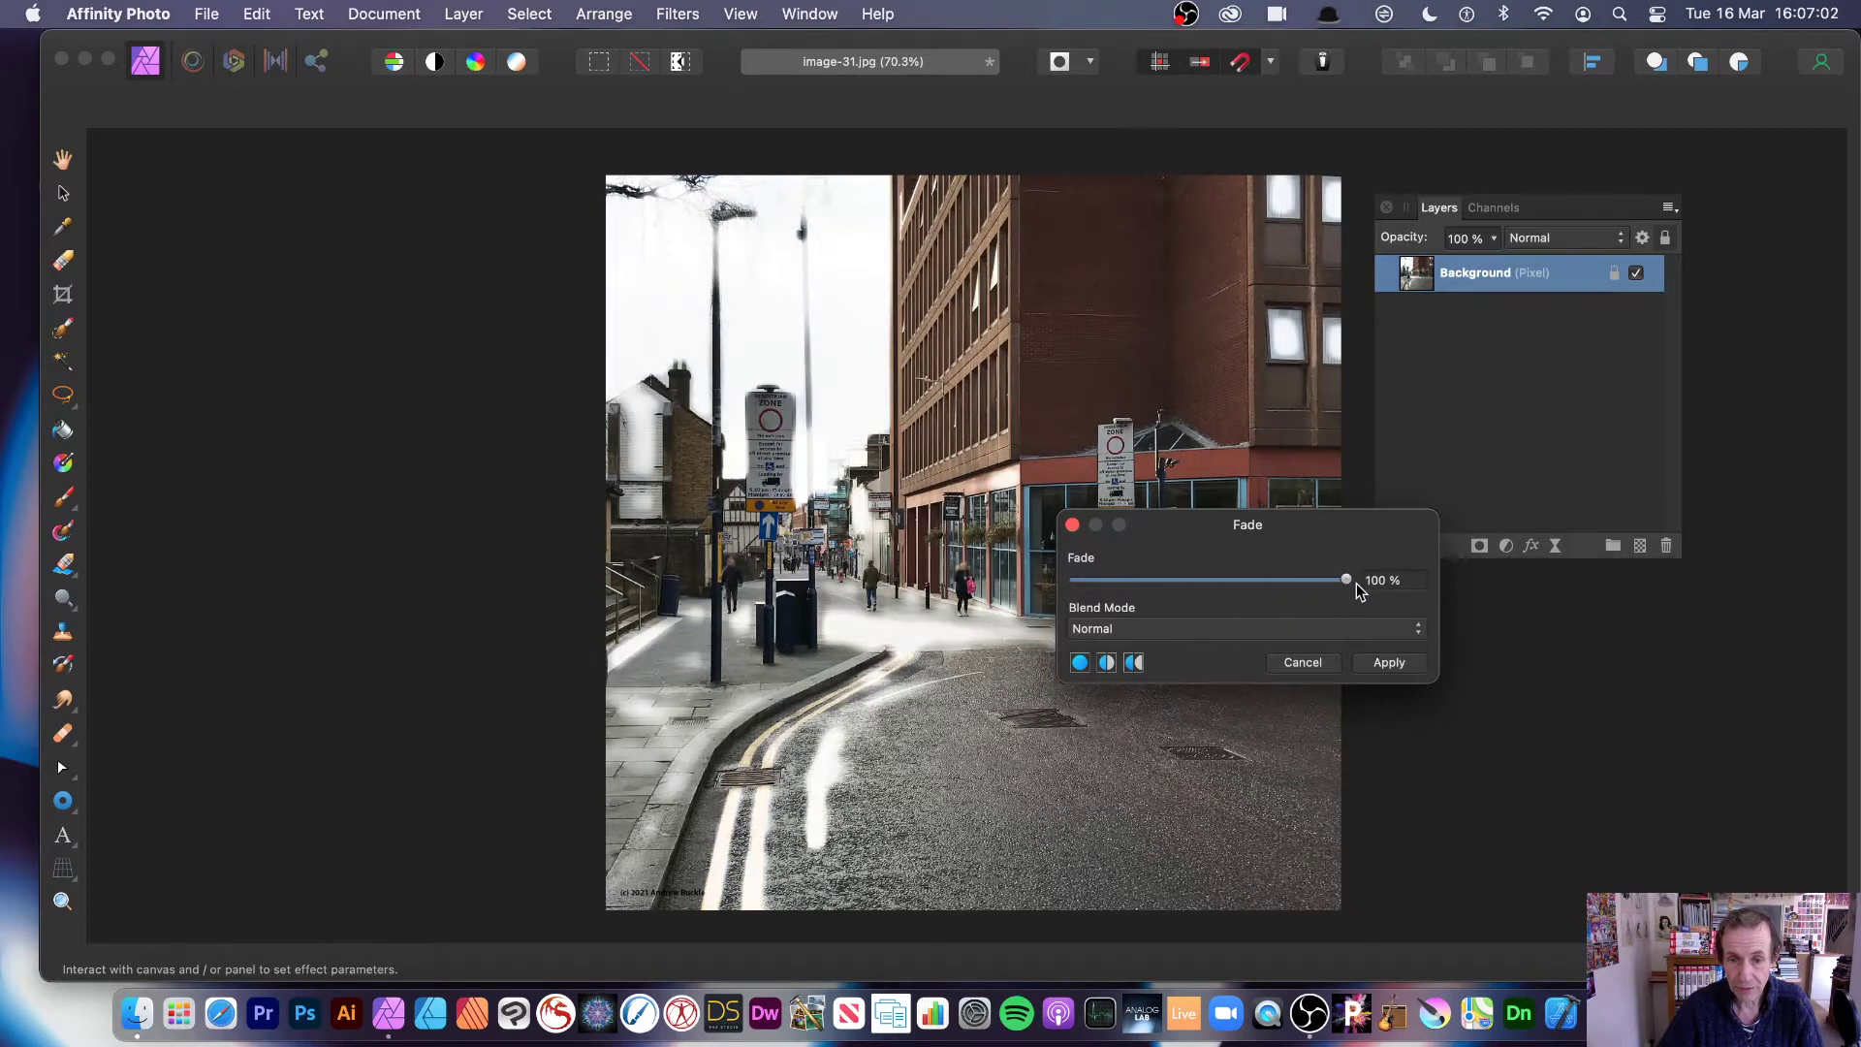
Step: Try the Linear Burn and Overlay blend modes for the fade, reducing the Overlay fade to 3%
click(1200, 628)
click(1189, 733)
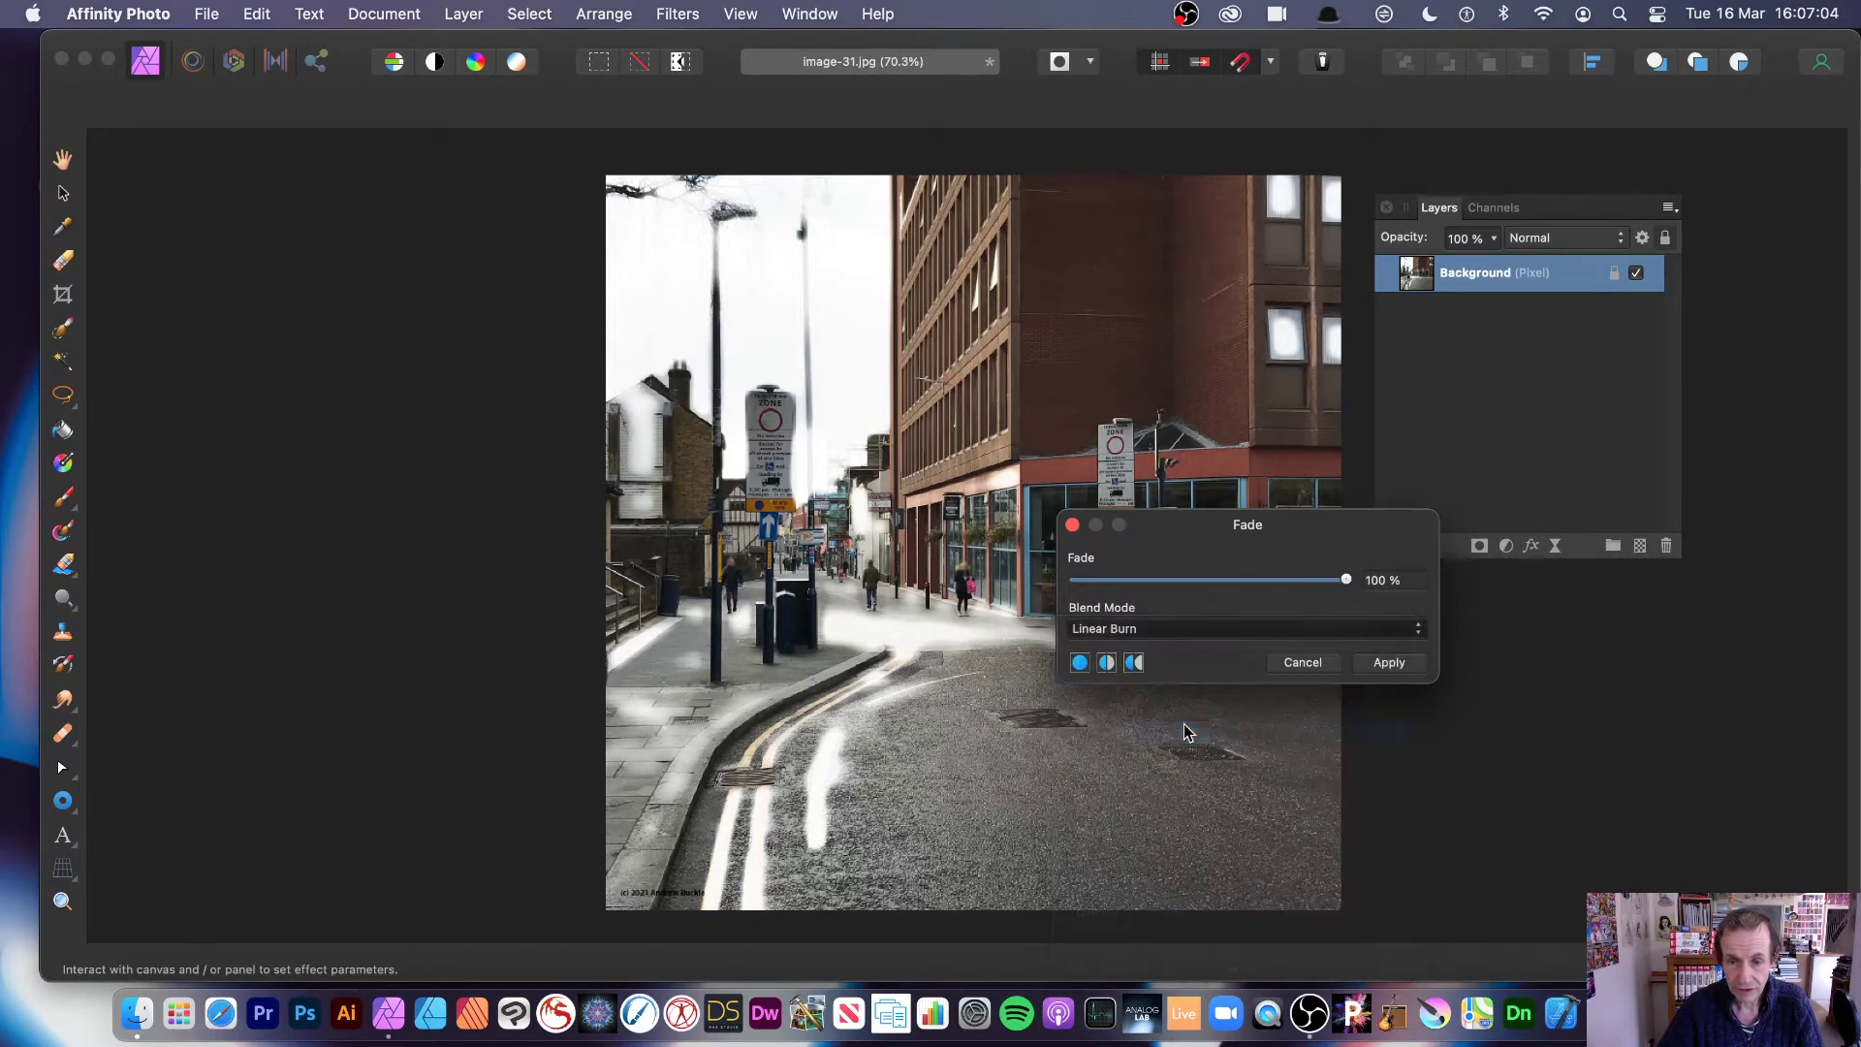
click(1197, 629)
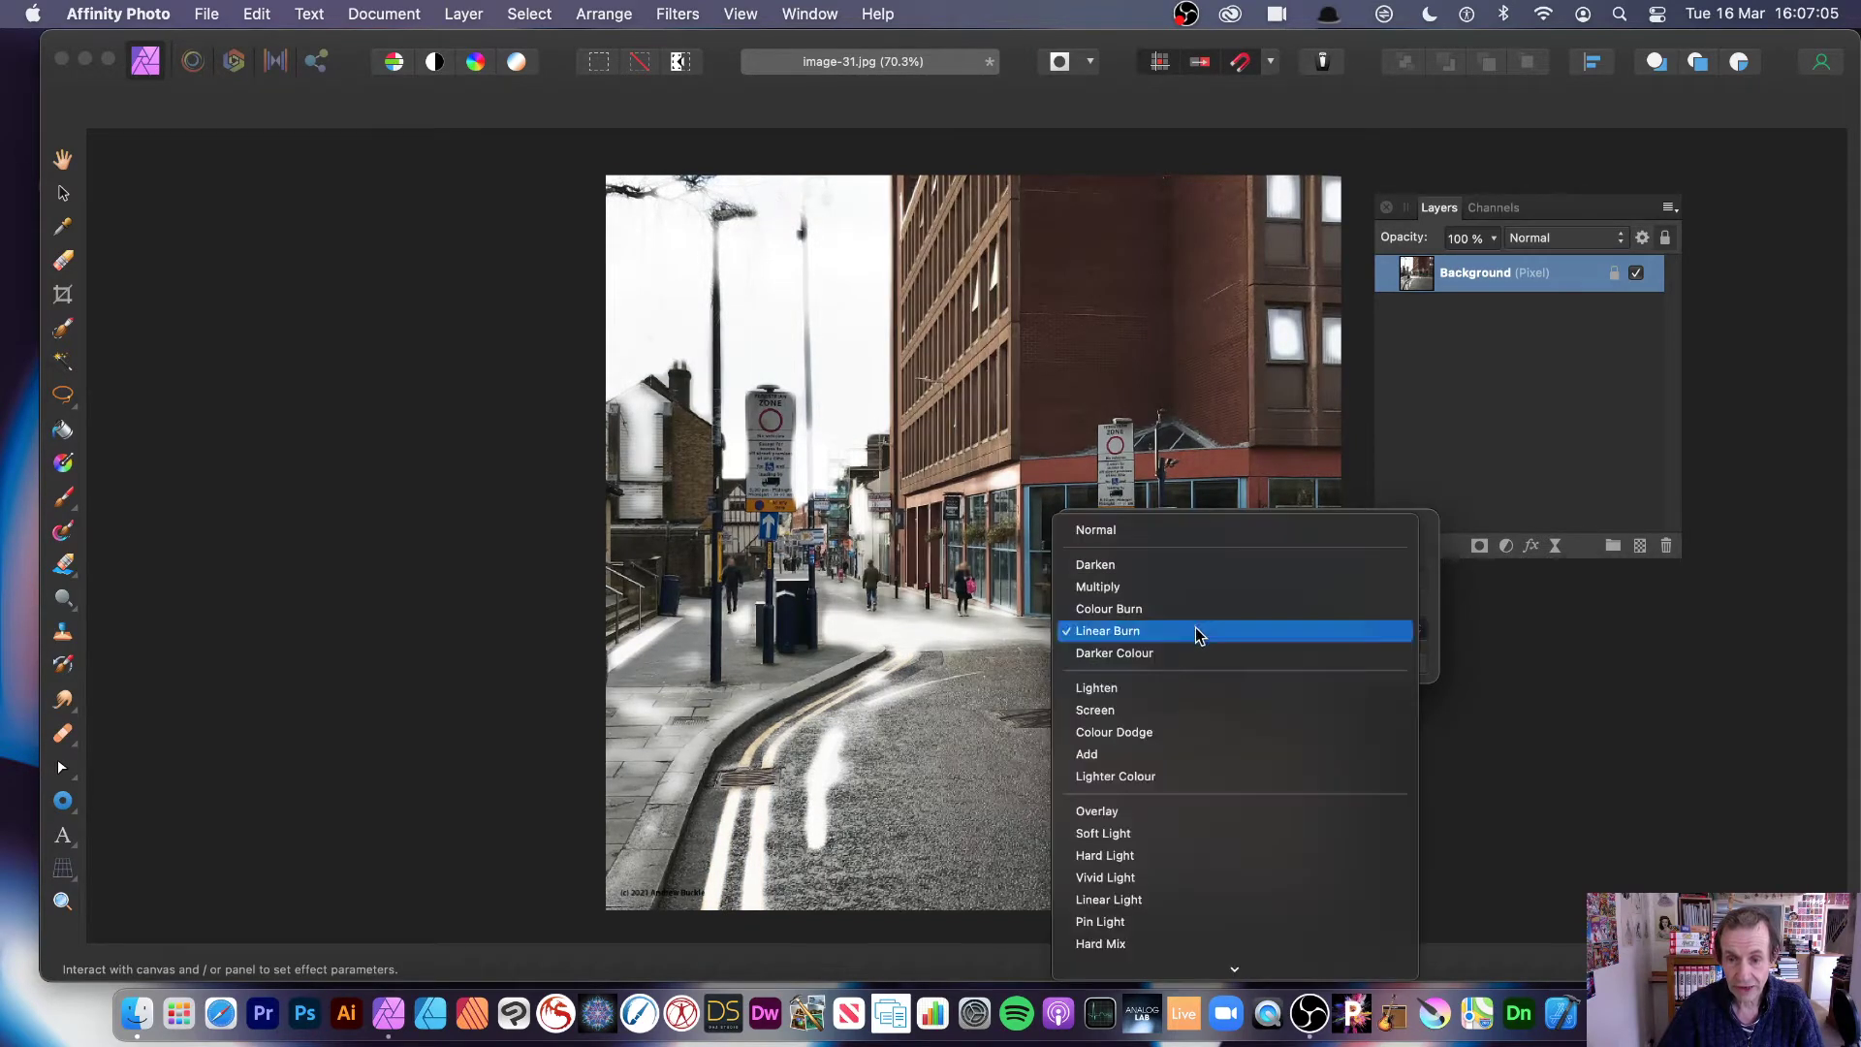
click(1196, 817)
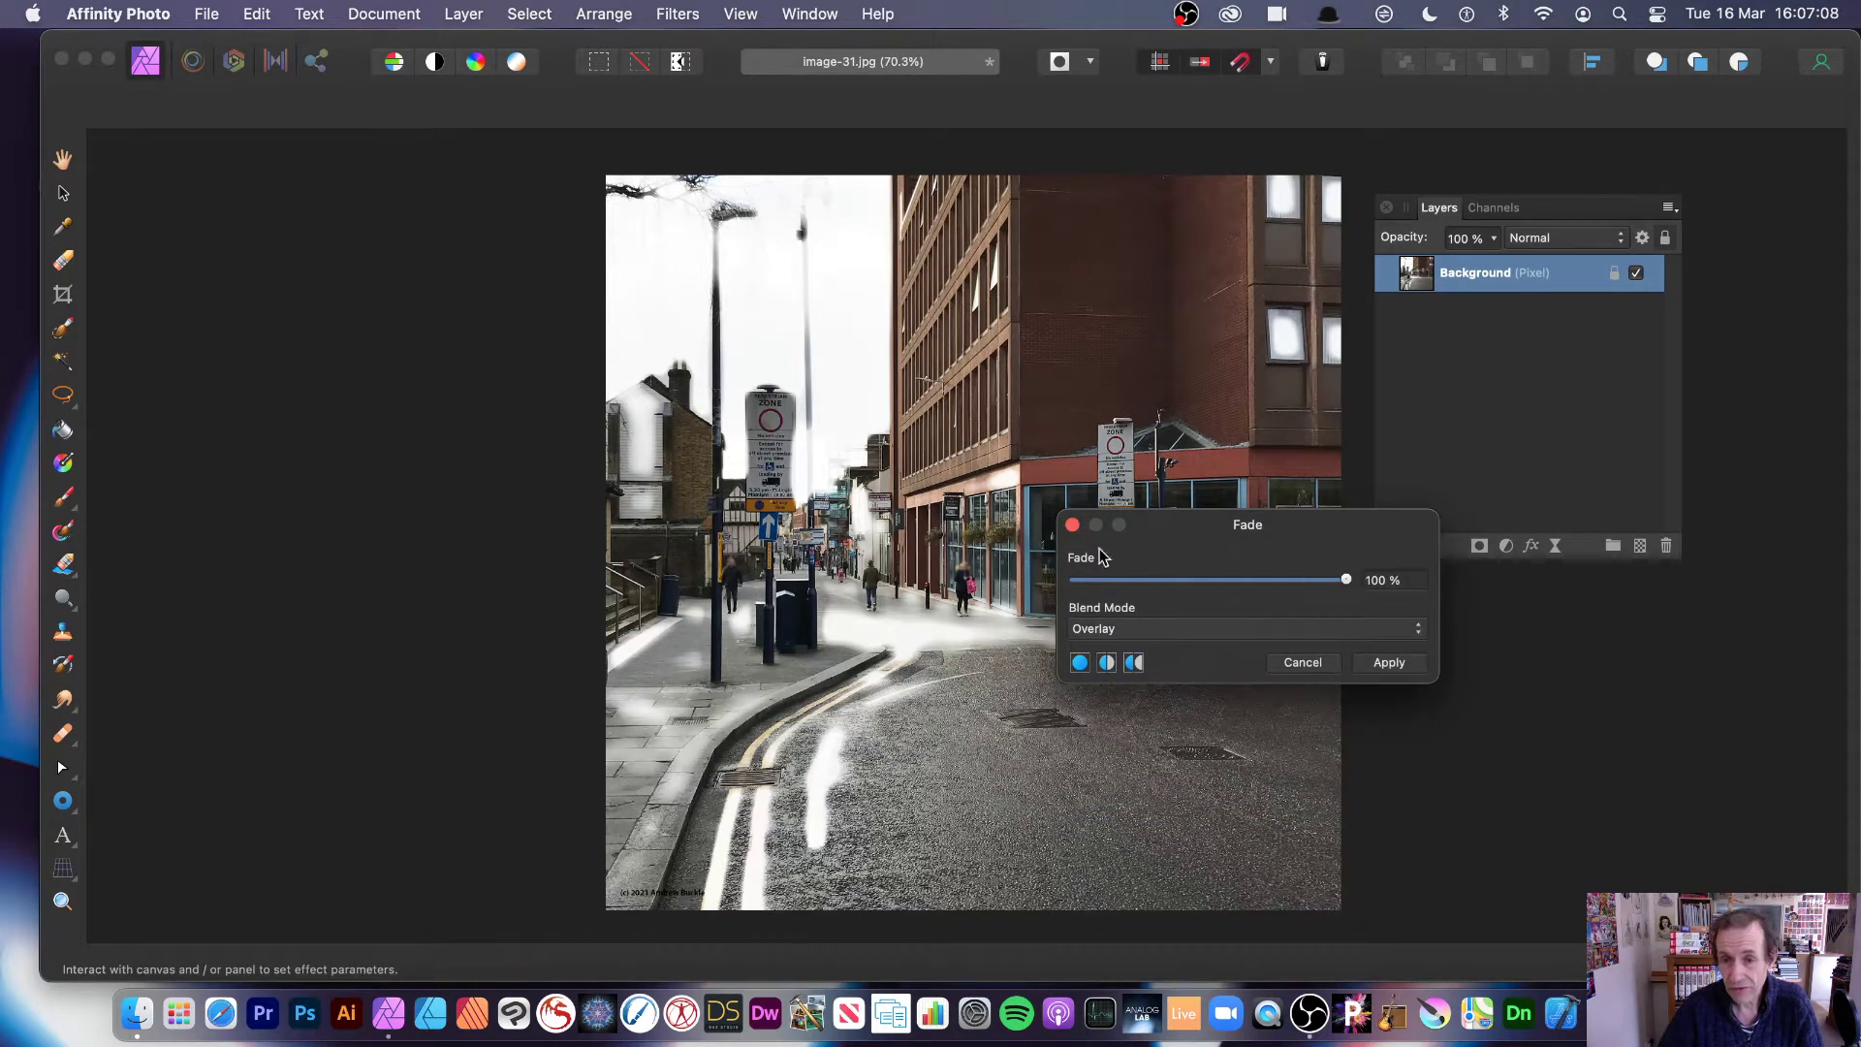
drag(1153, 581, 1088, 580)
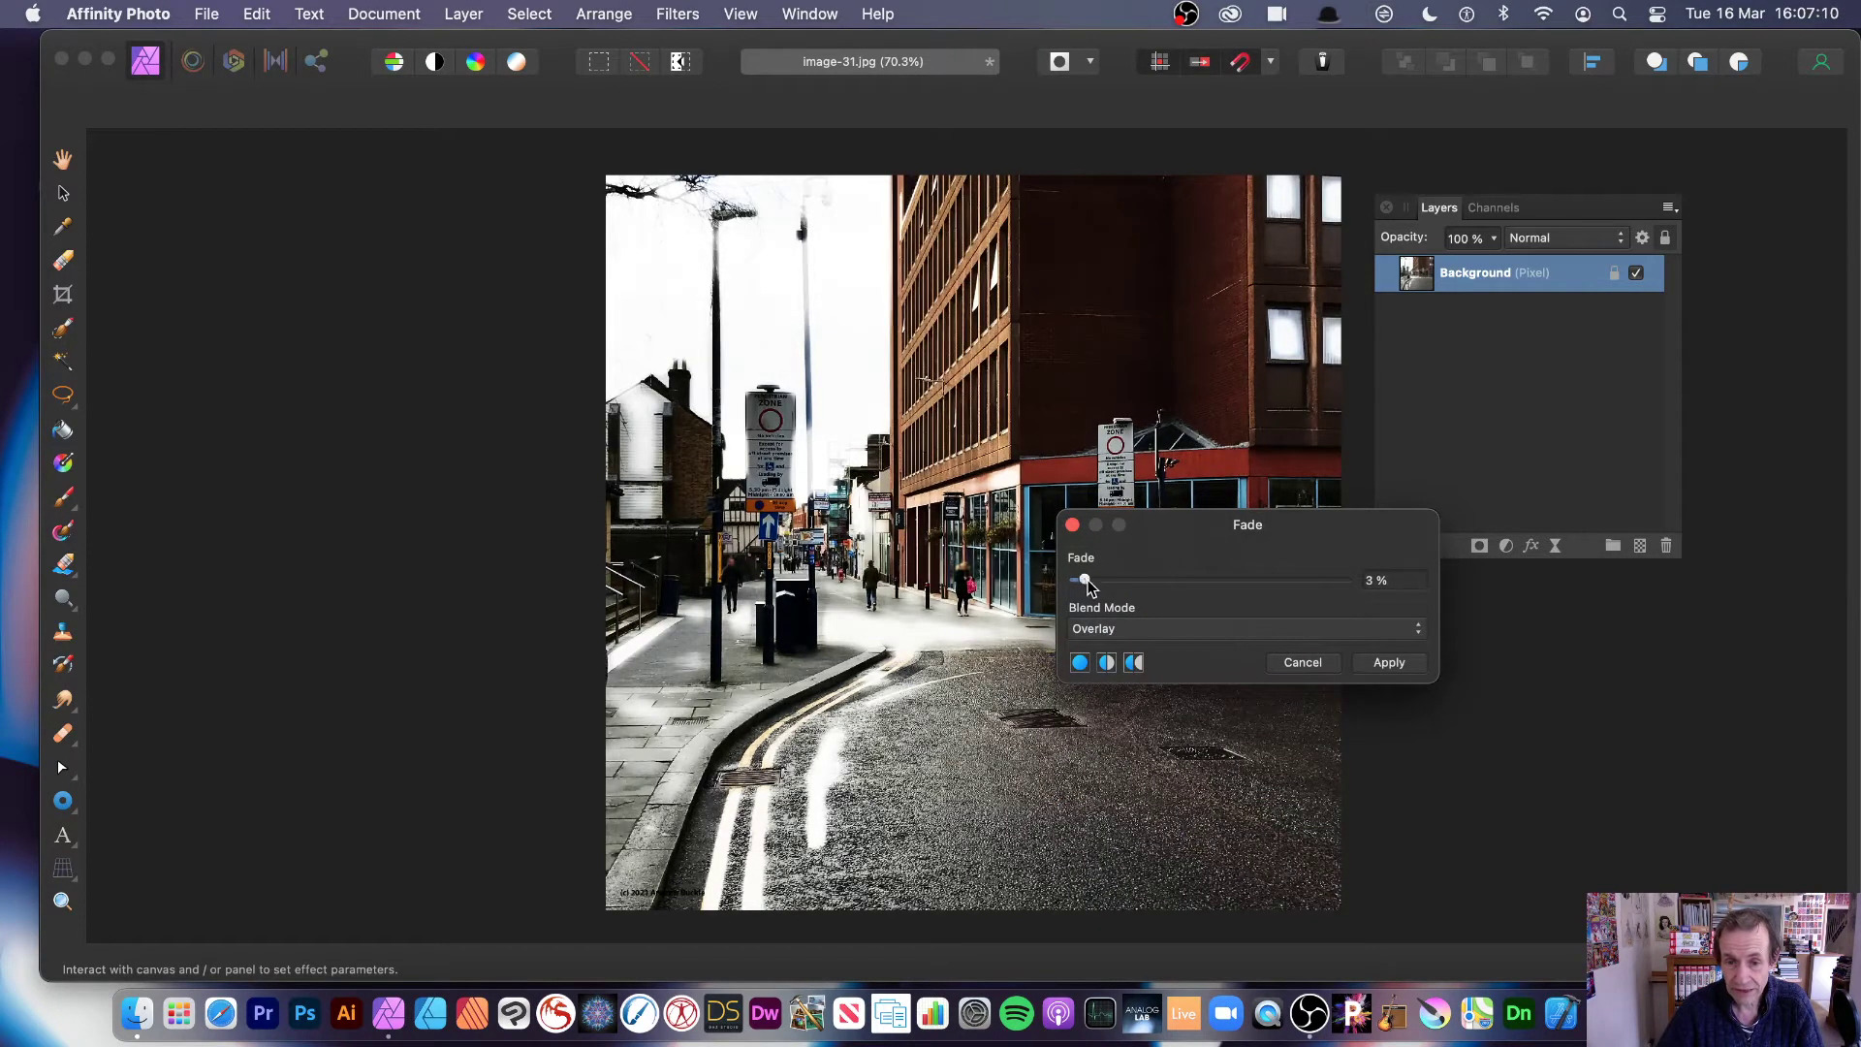
Step: Try the Pin Light, Lighten, Multiply and Hard Light blend modes, raising the fade to 55%
click(1142, 629)
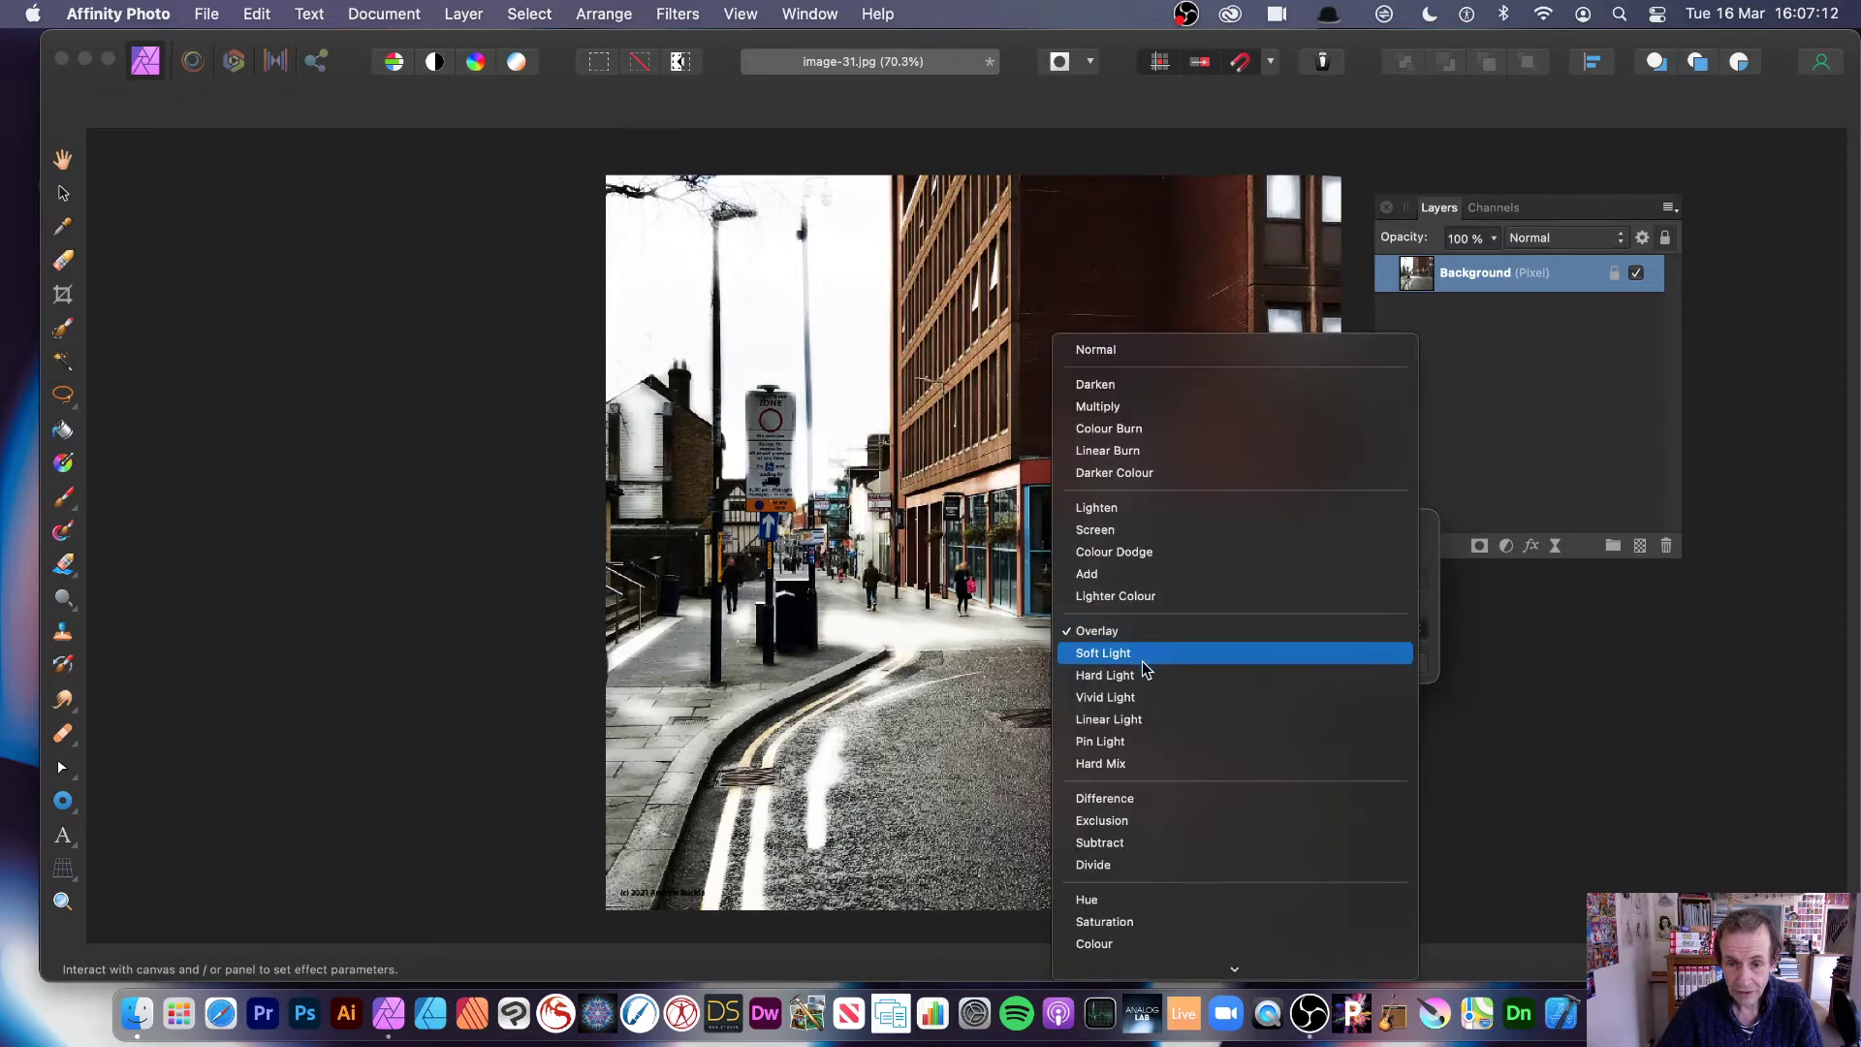
click(1146, 739)
click(1172, 635)
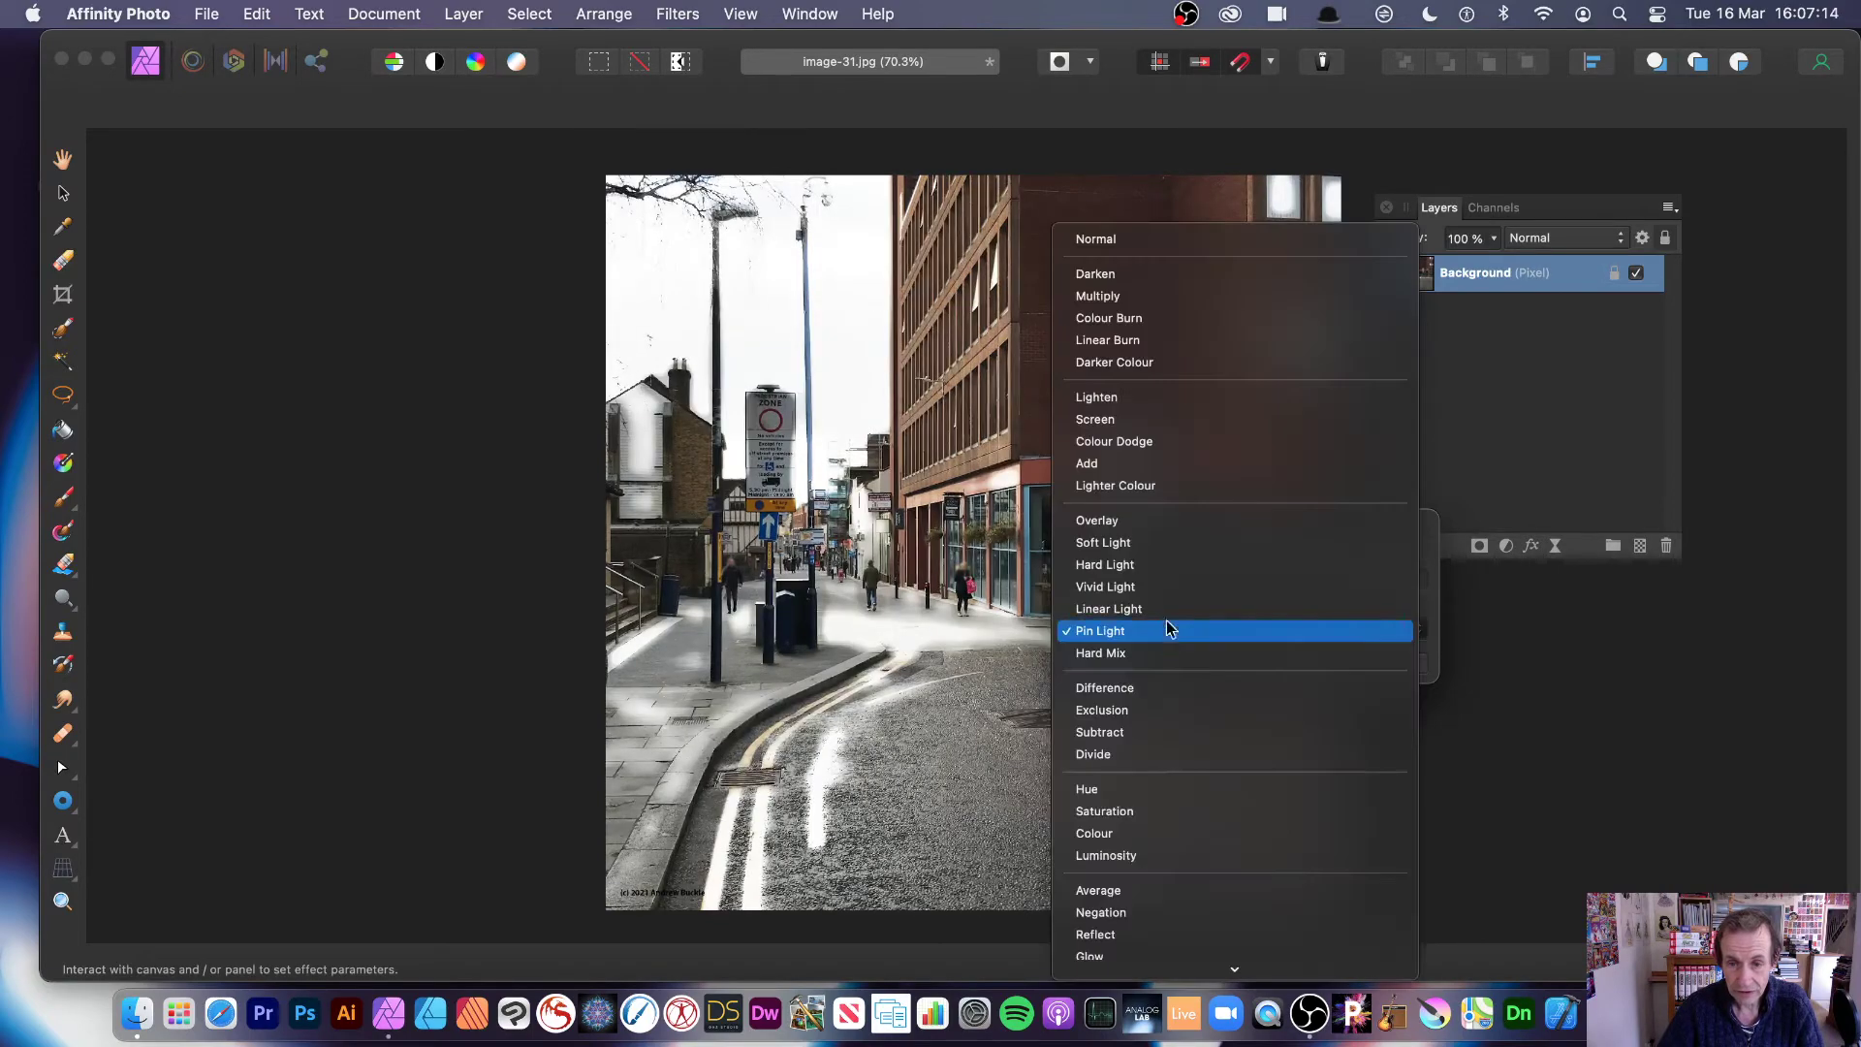
click(1162, 397)
drag(1086, 579, 1211, 594)
click(1127, 628)
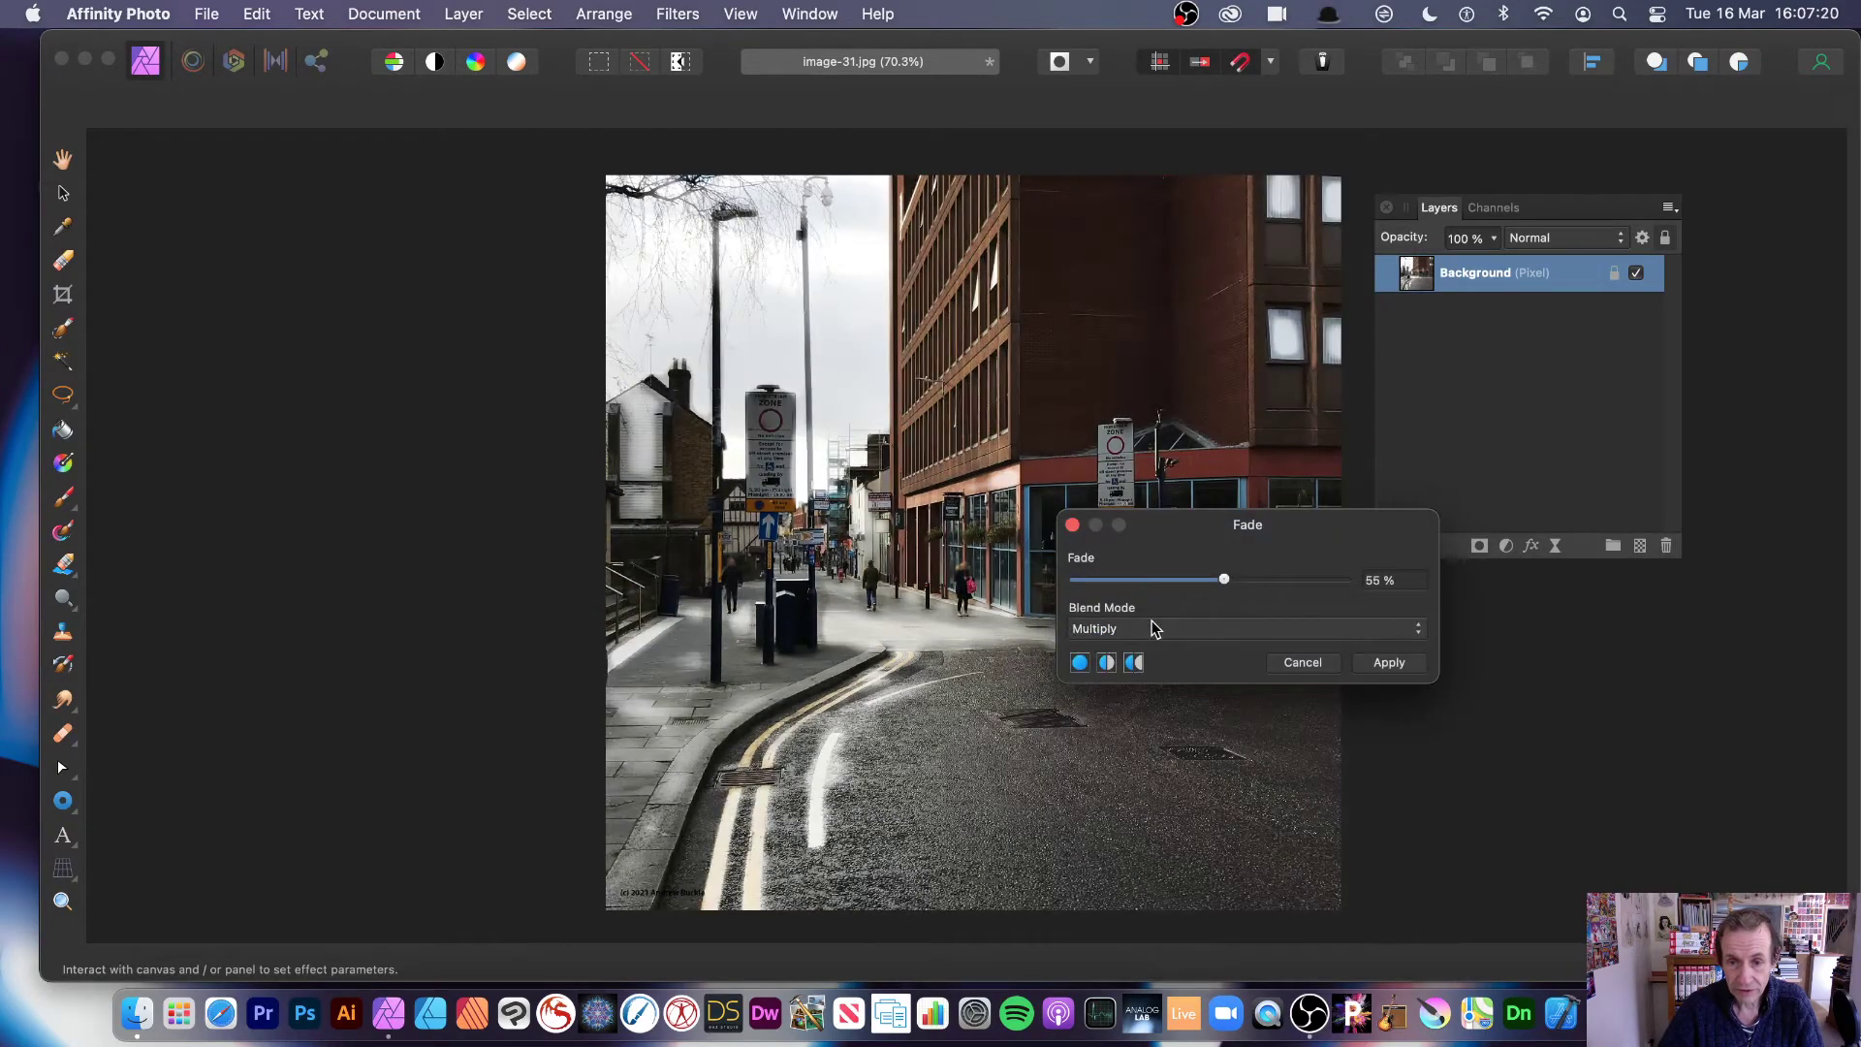
click(1155, 628)
click(1150, 902)
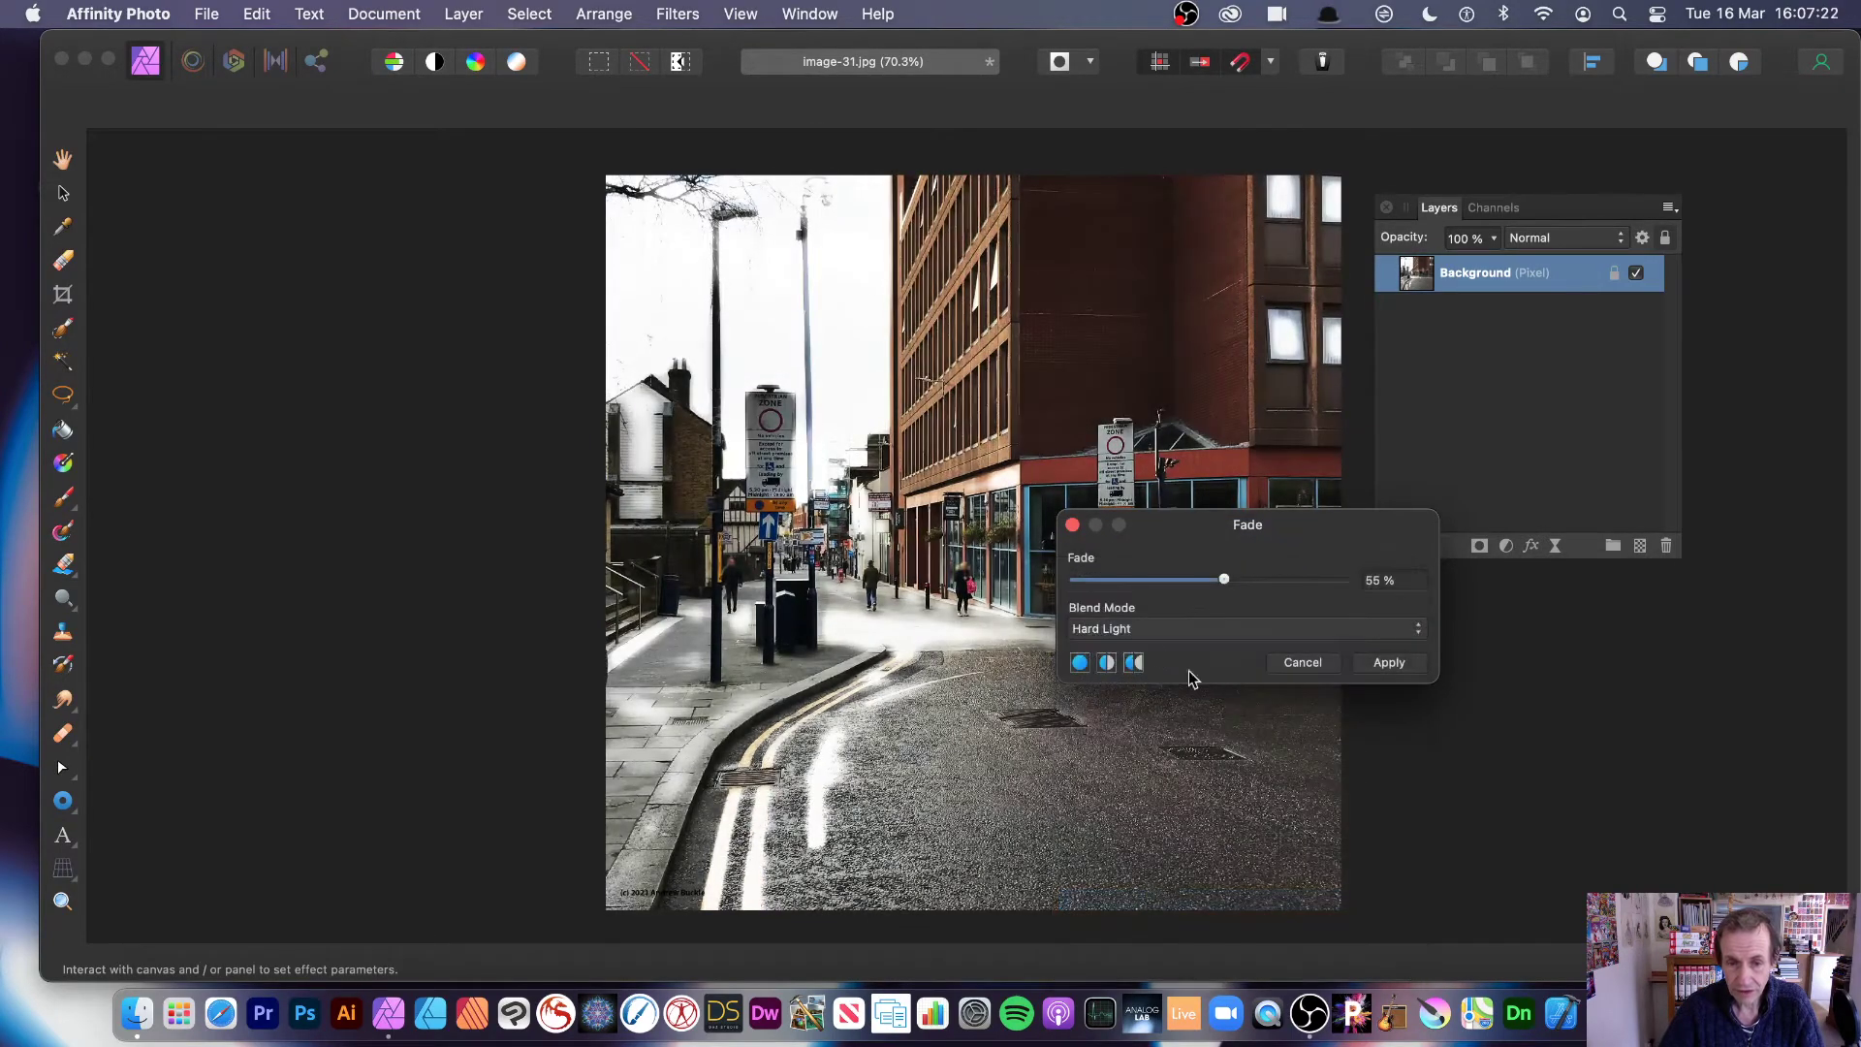
Step: Set the fade's blend mode to Difference with the fade at 72%, and apply it
click(1159, 630)
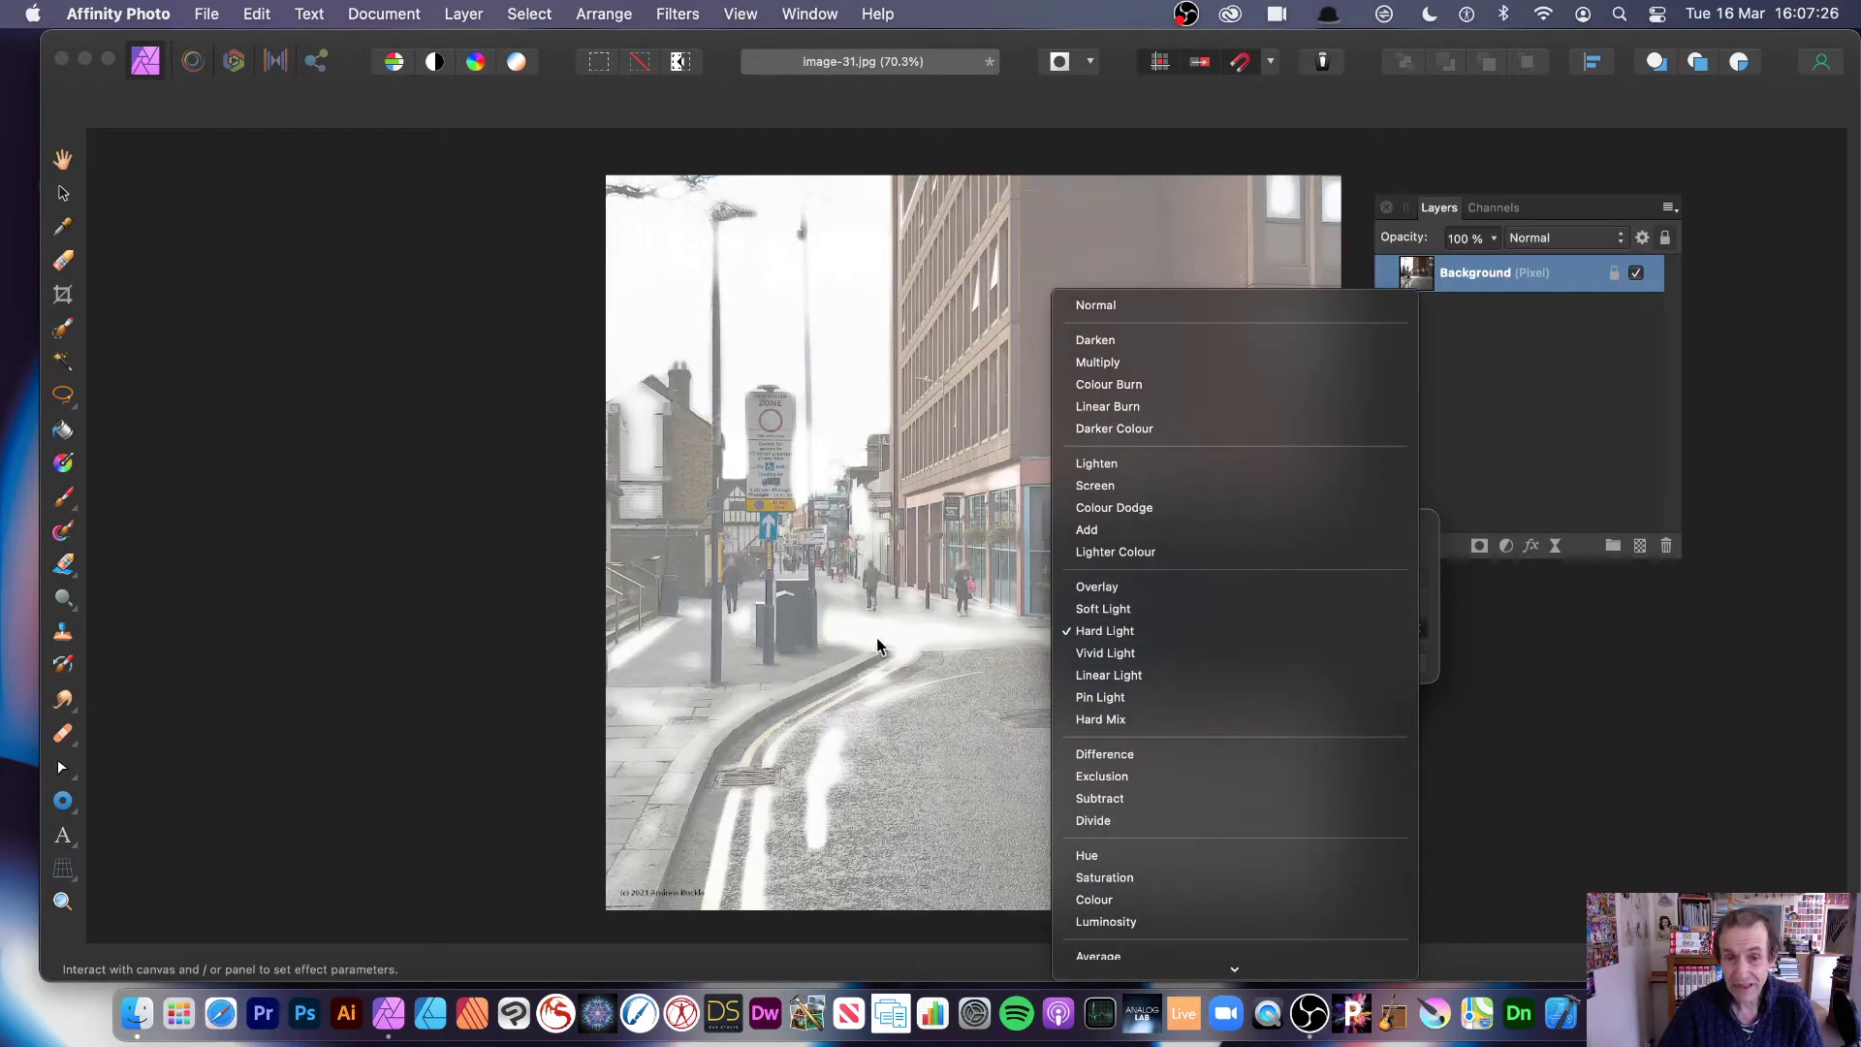
click(1162, 755)
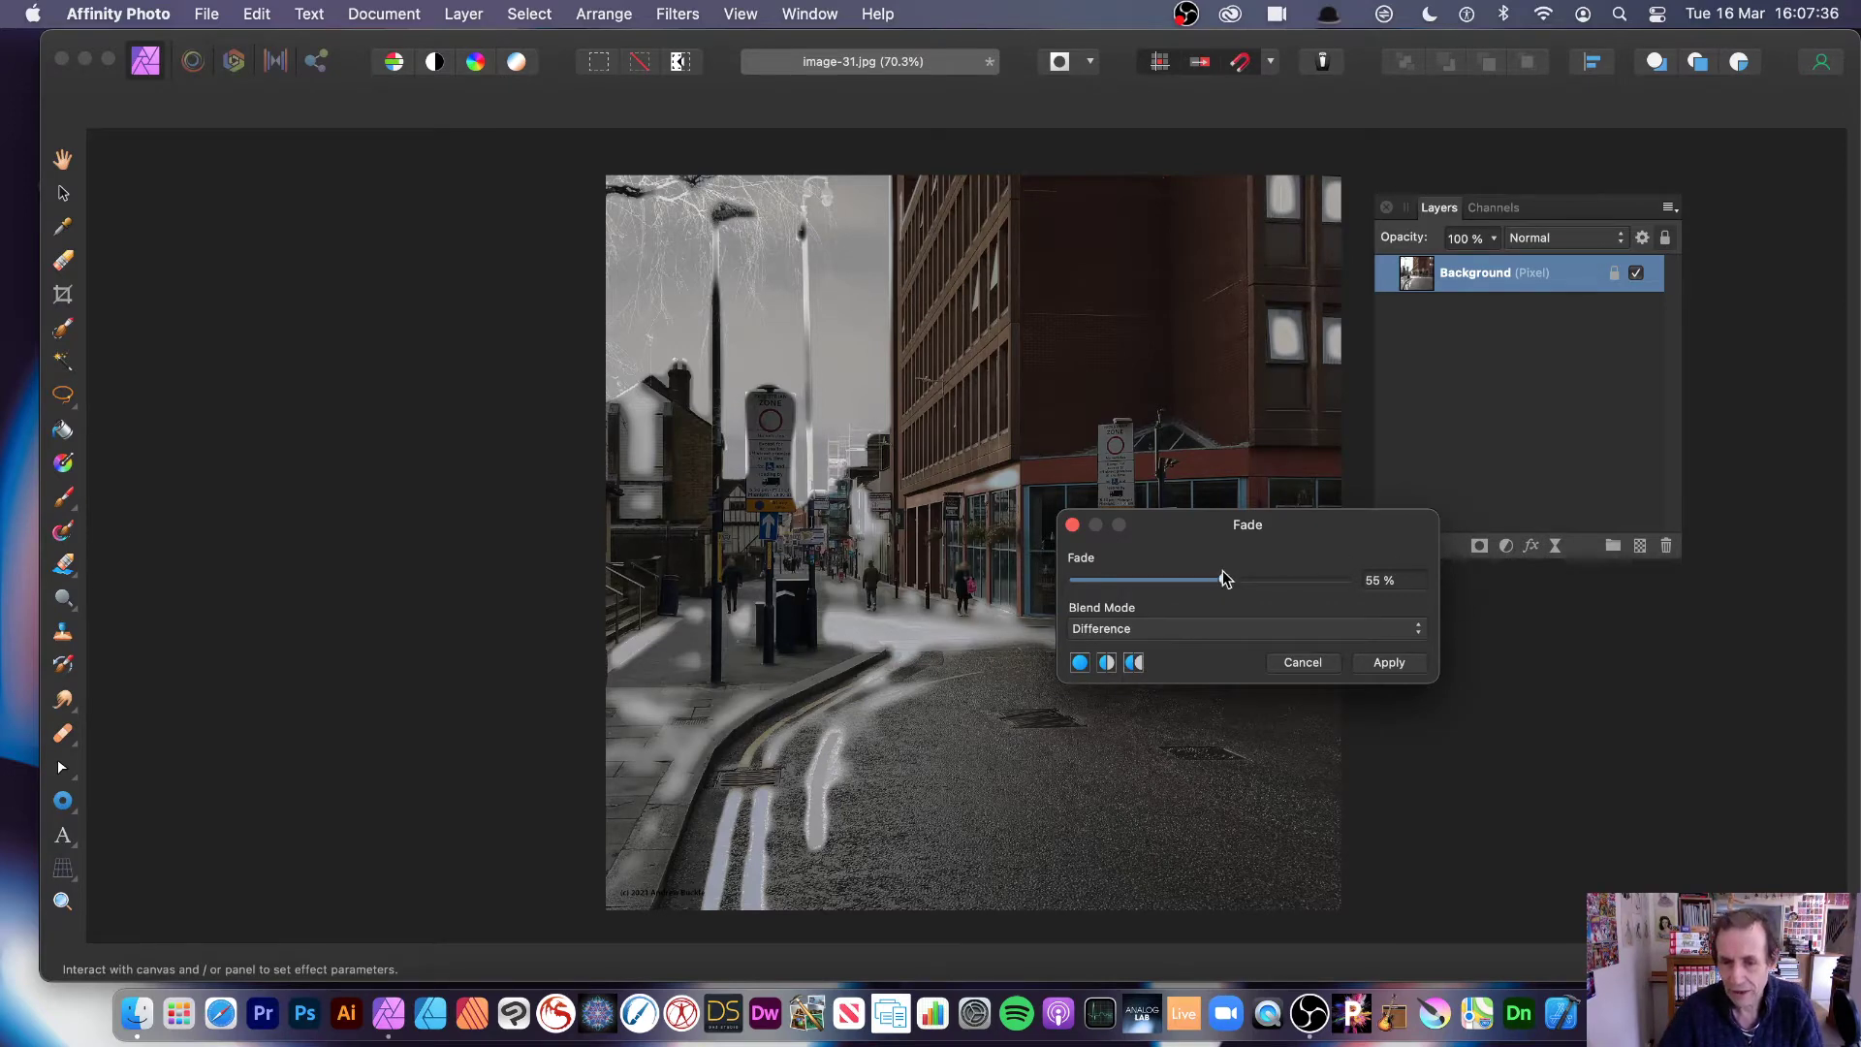
drag(1224, 579, 1440, 601)
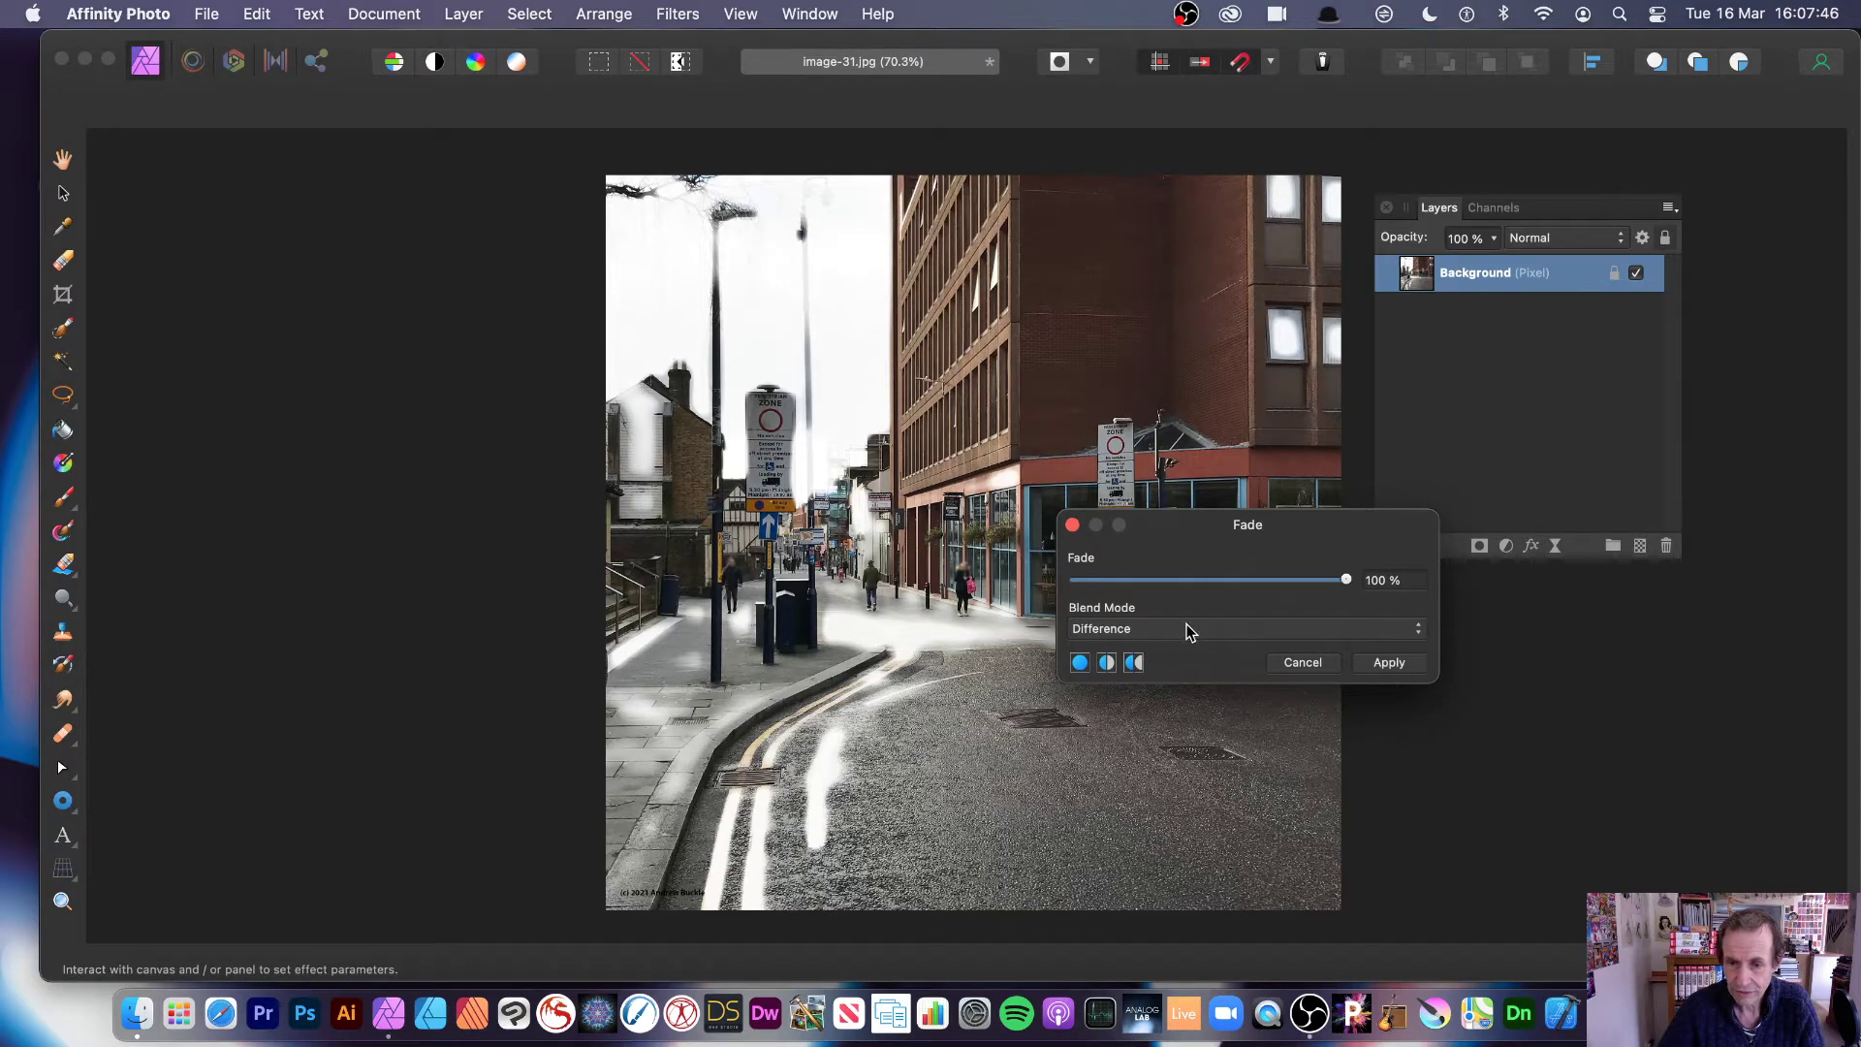
click(1195, 579)
drag(1194, 580, 1271, 582)
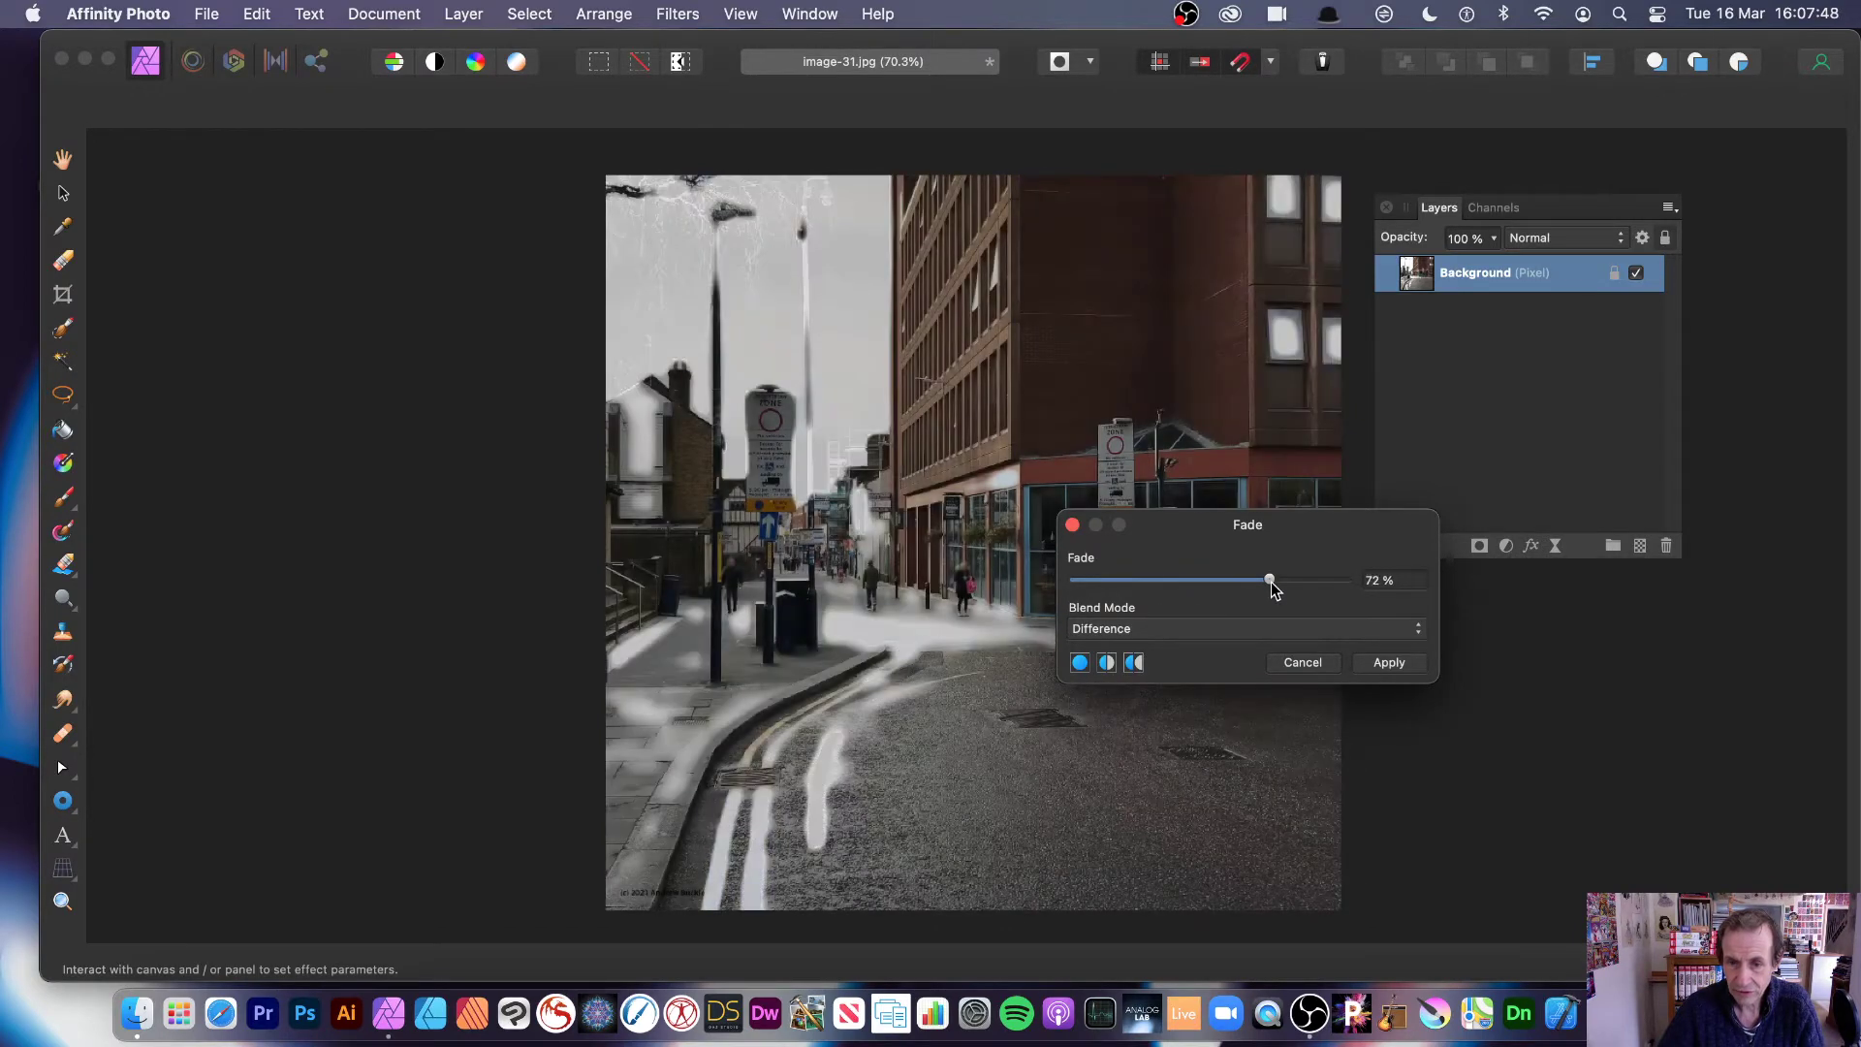
click(1389, 662)
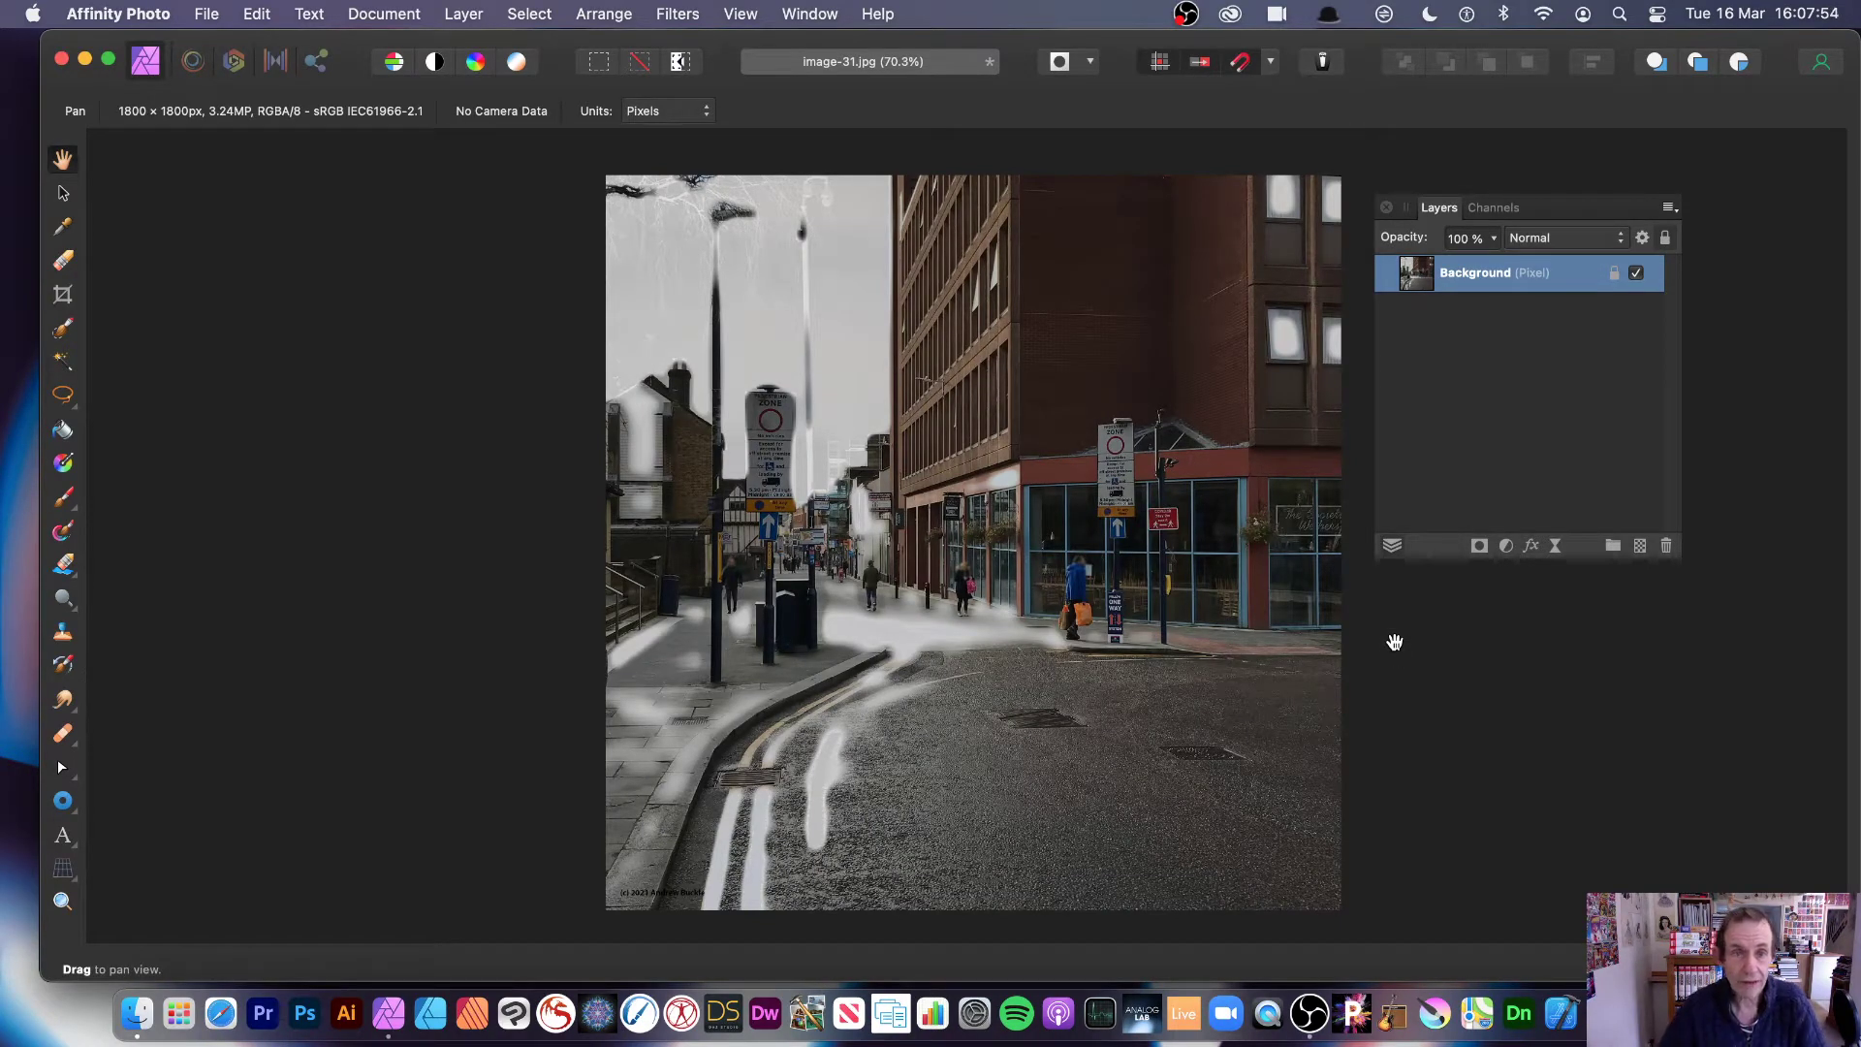
Step: Undo the last fade and repeat the Diffuse Glow filter three times on the photo
key(super+z)
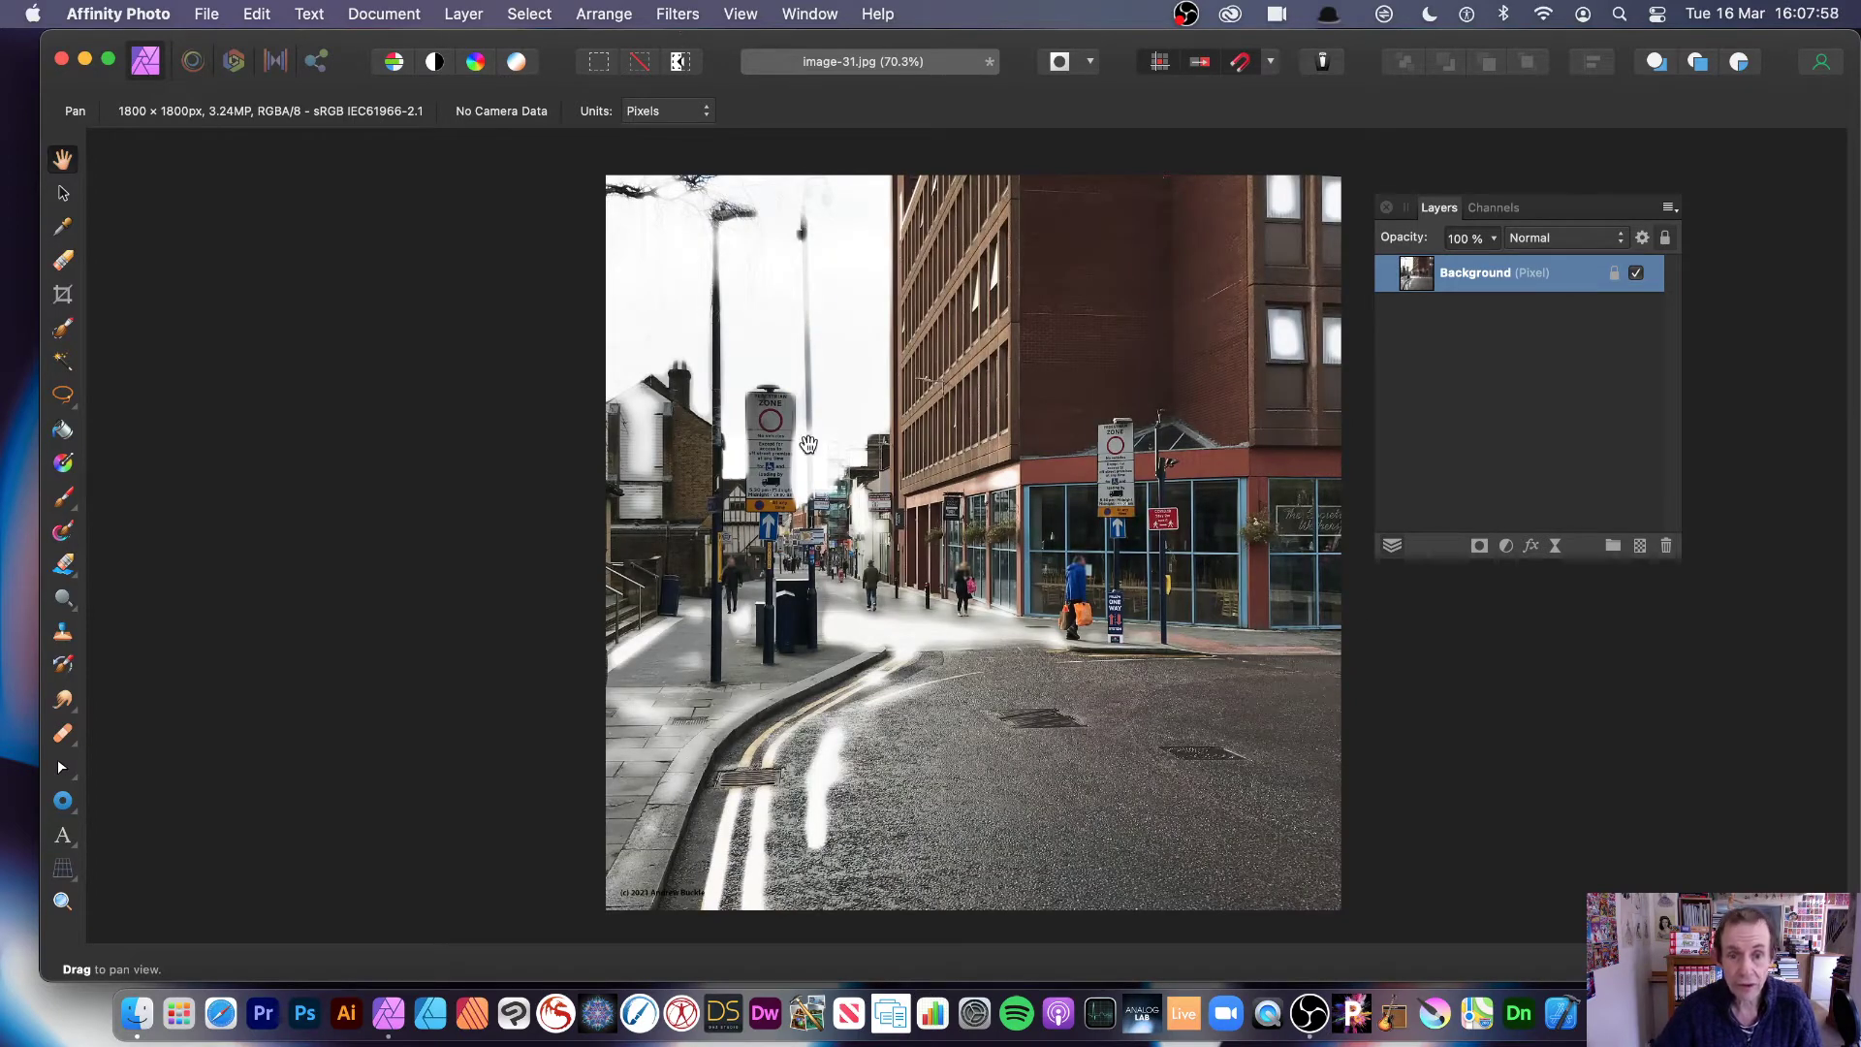
click(678, 14)
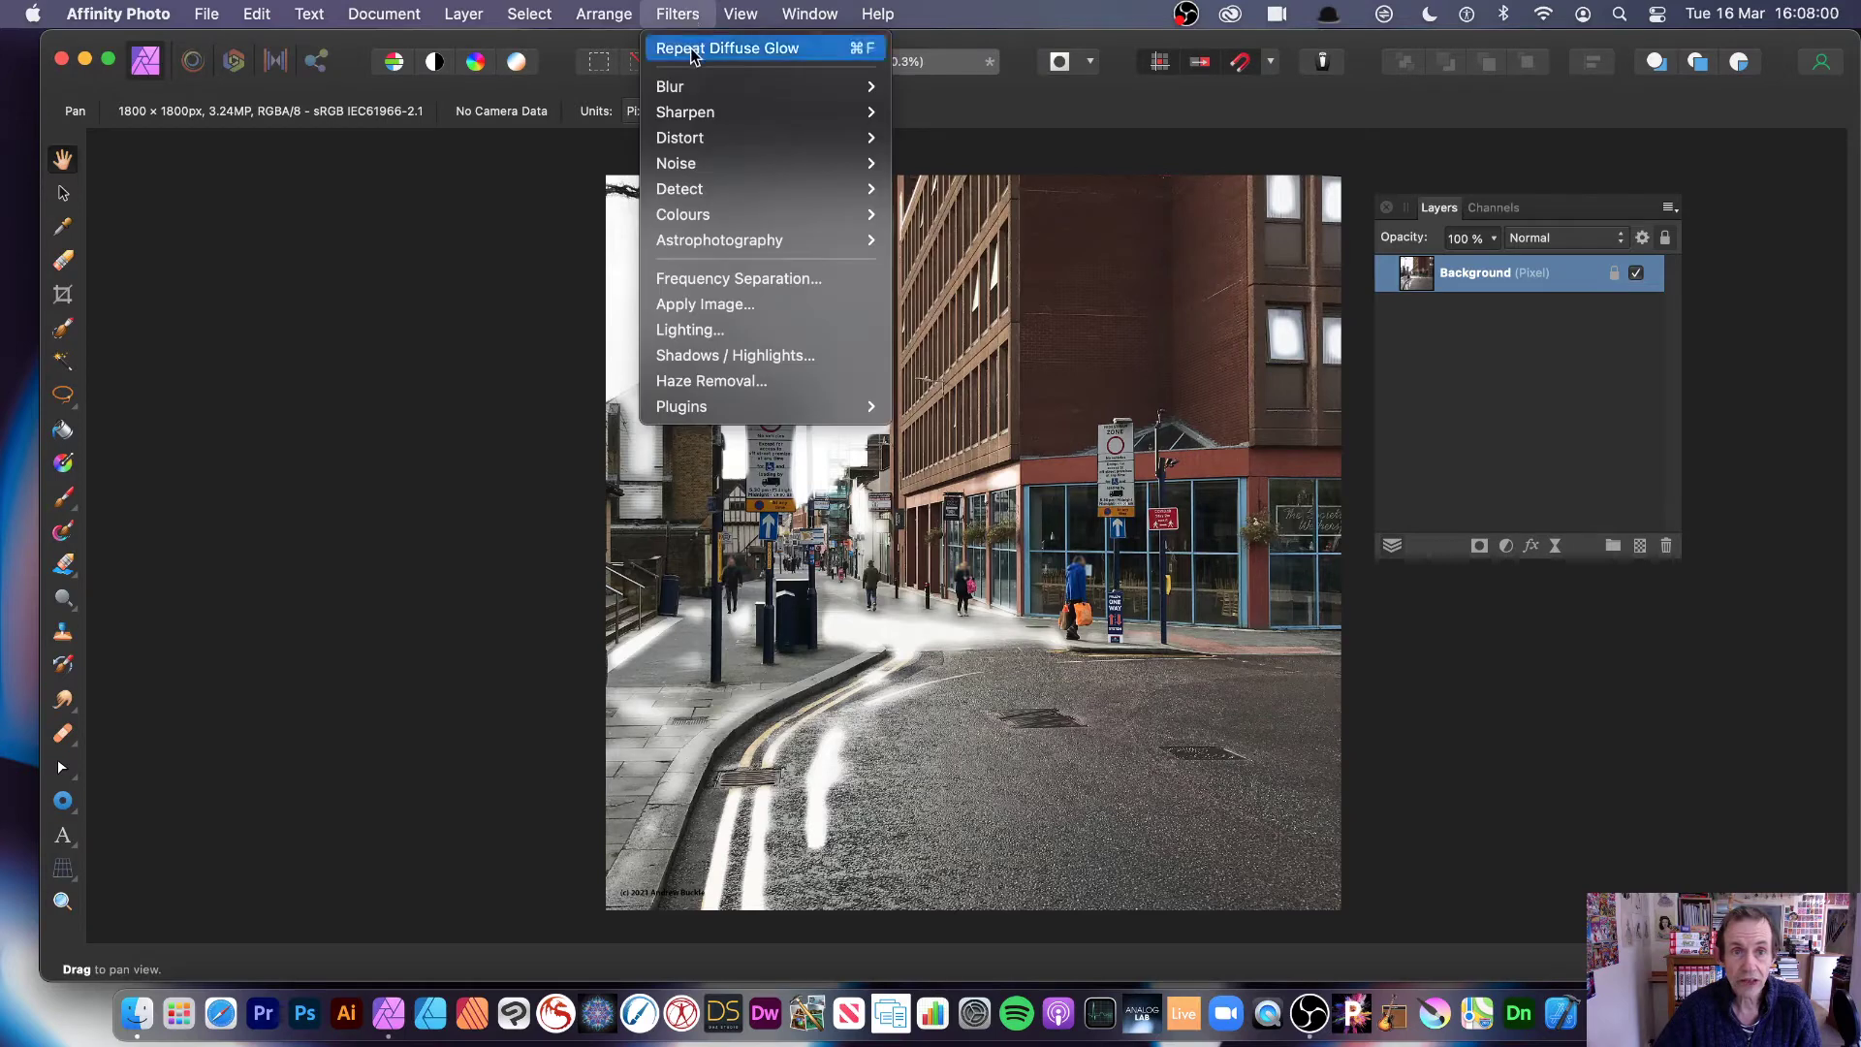
click(702, 48)
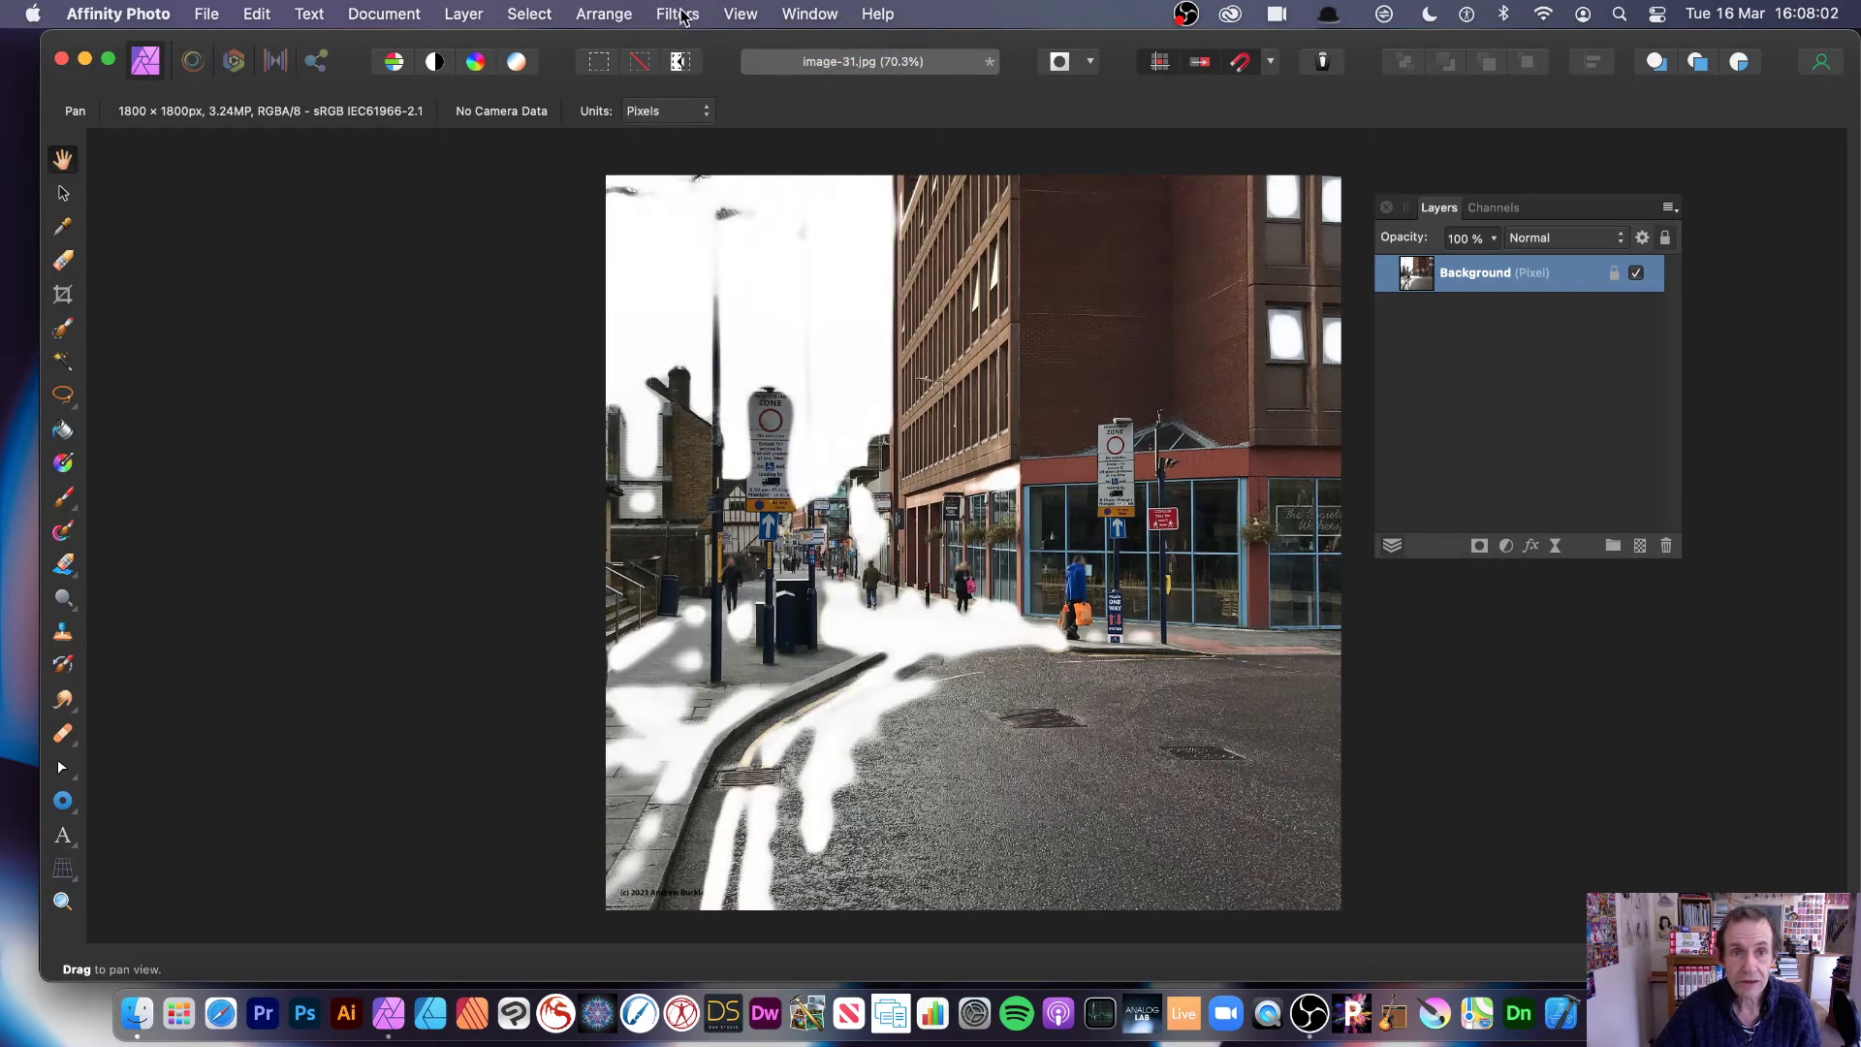
click(683, 14)
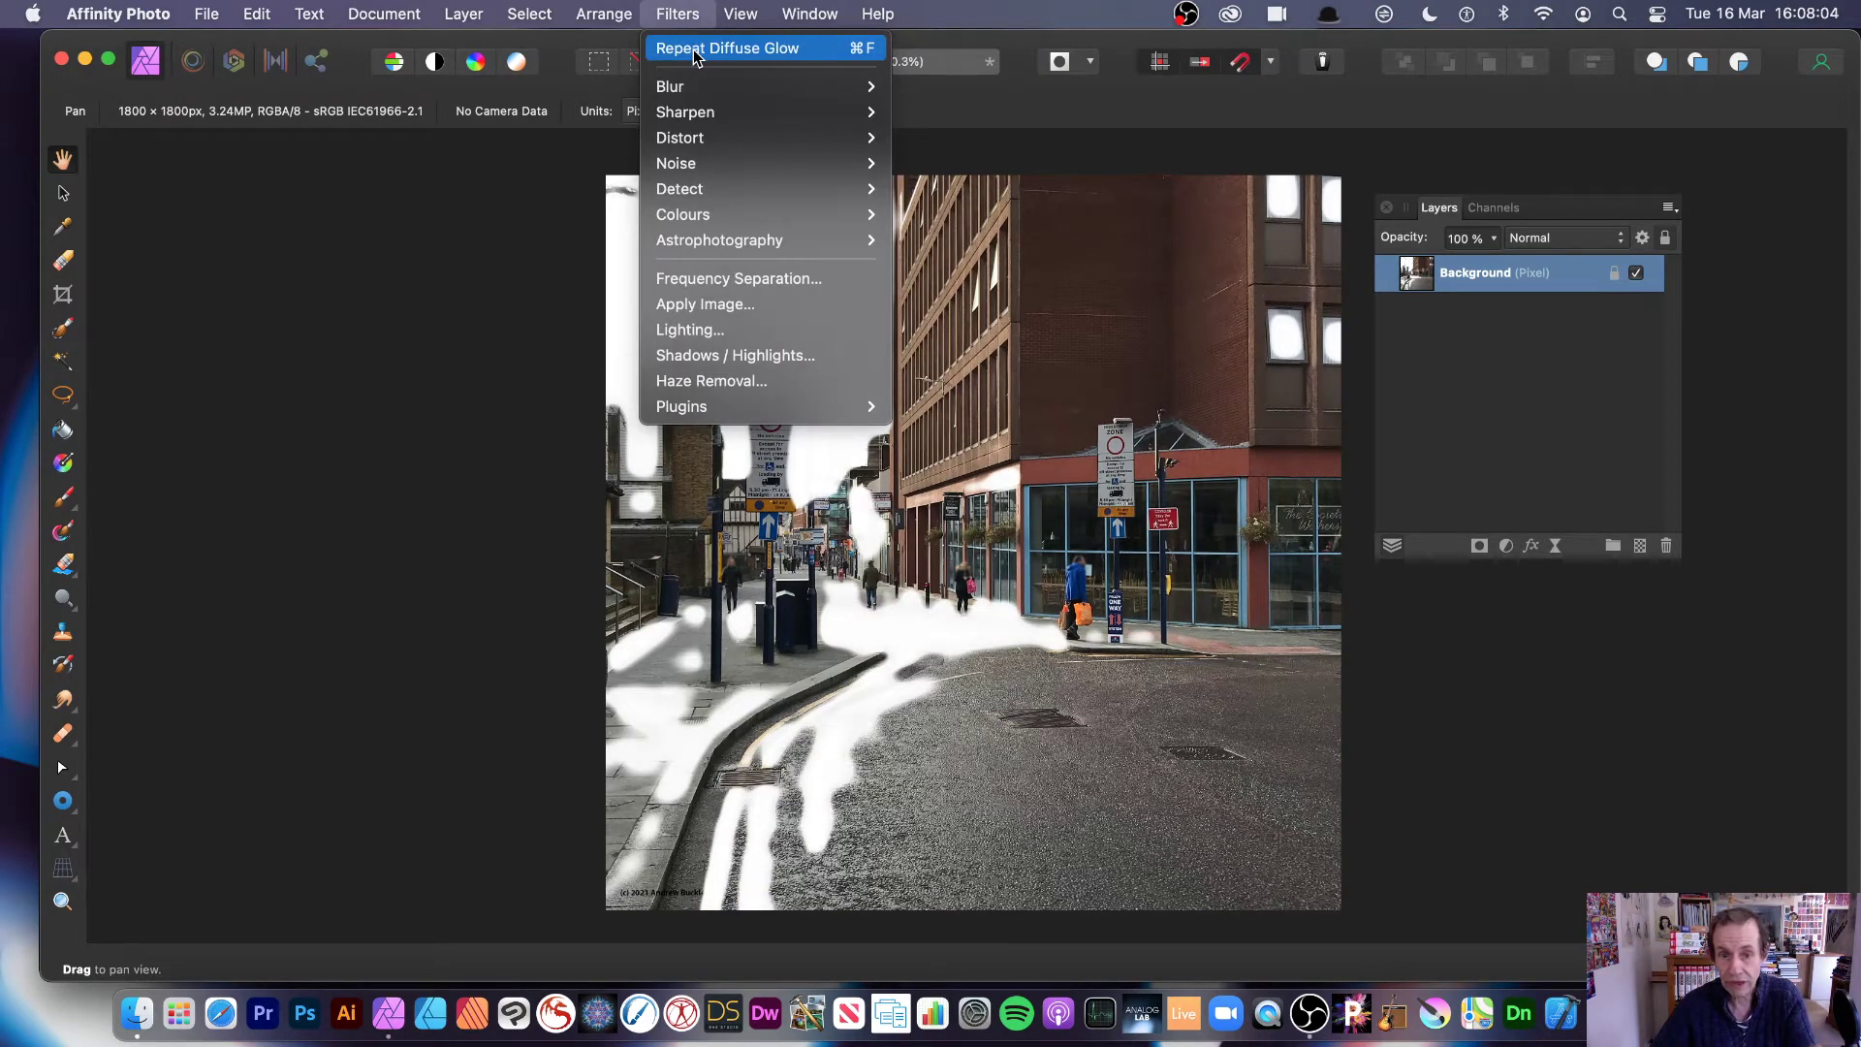
click(695, 50)
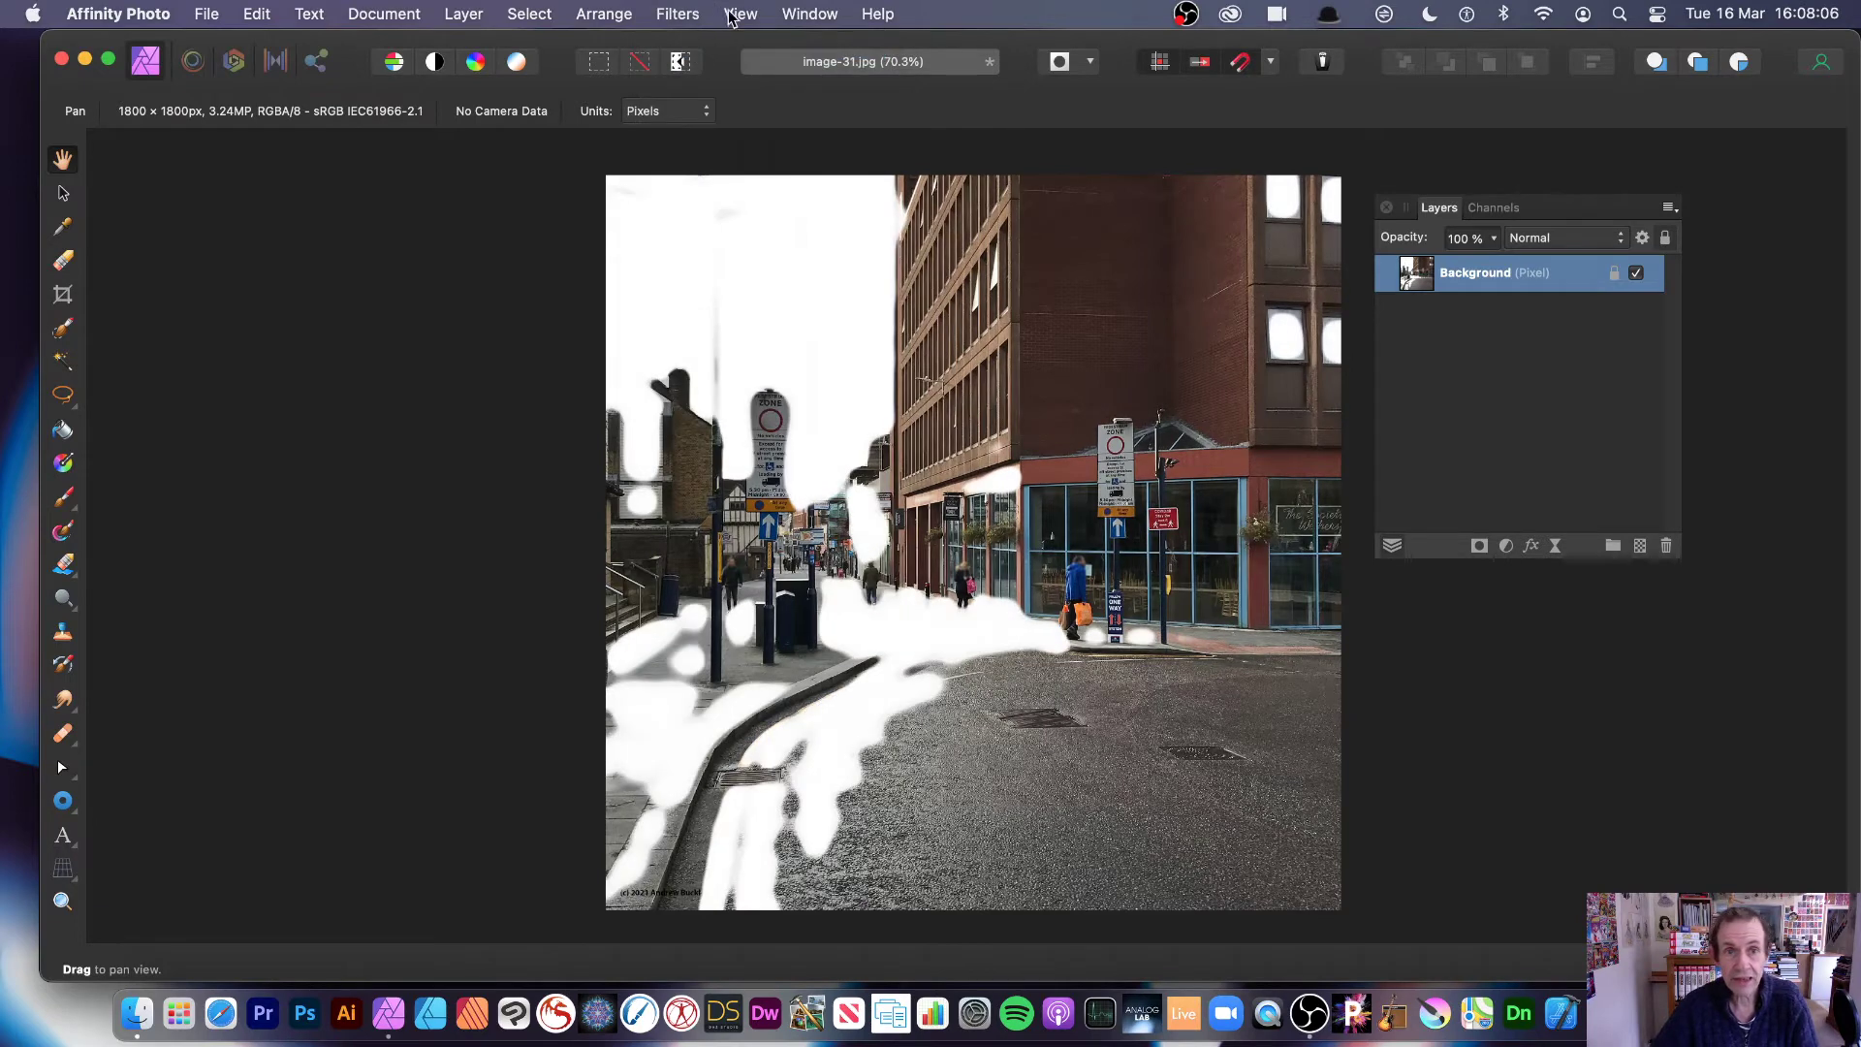
click(687, 20)
click(692, 51)
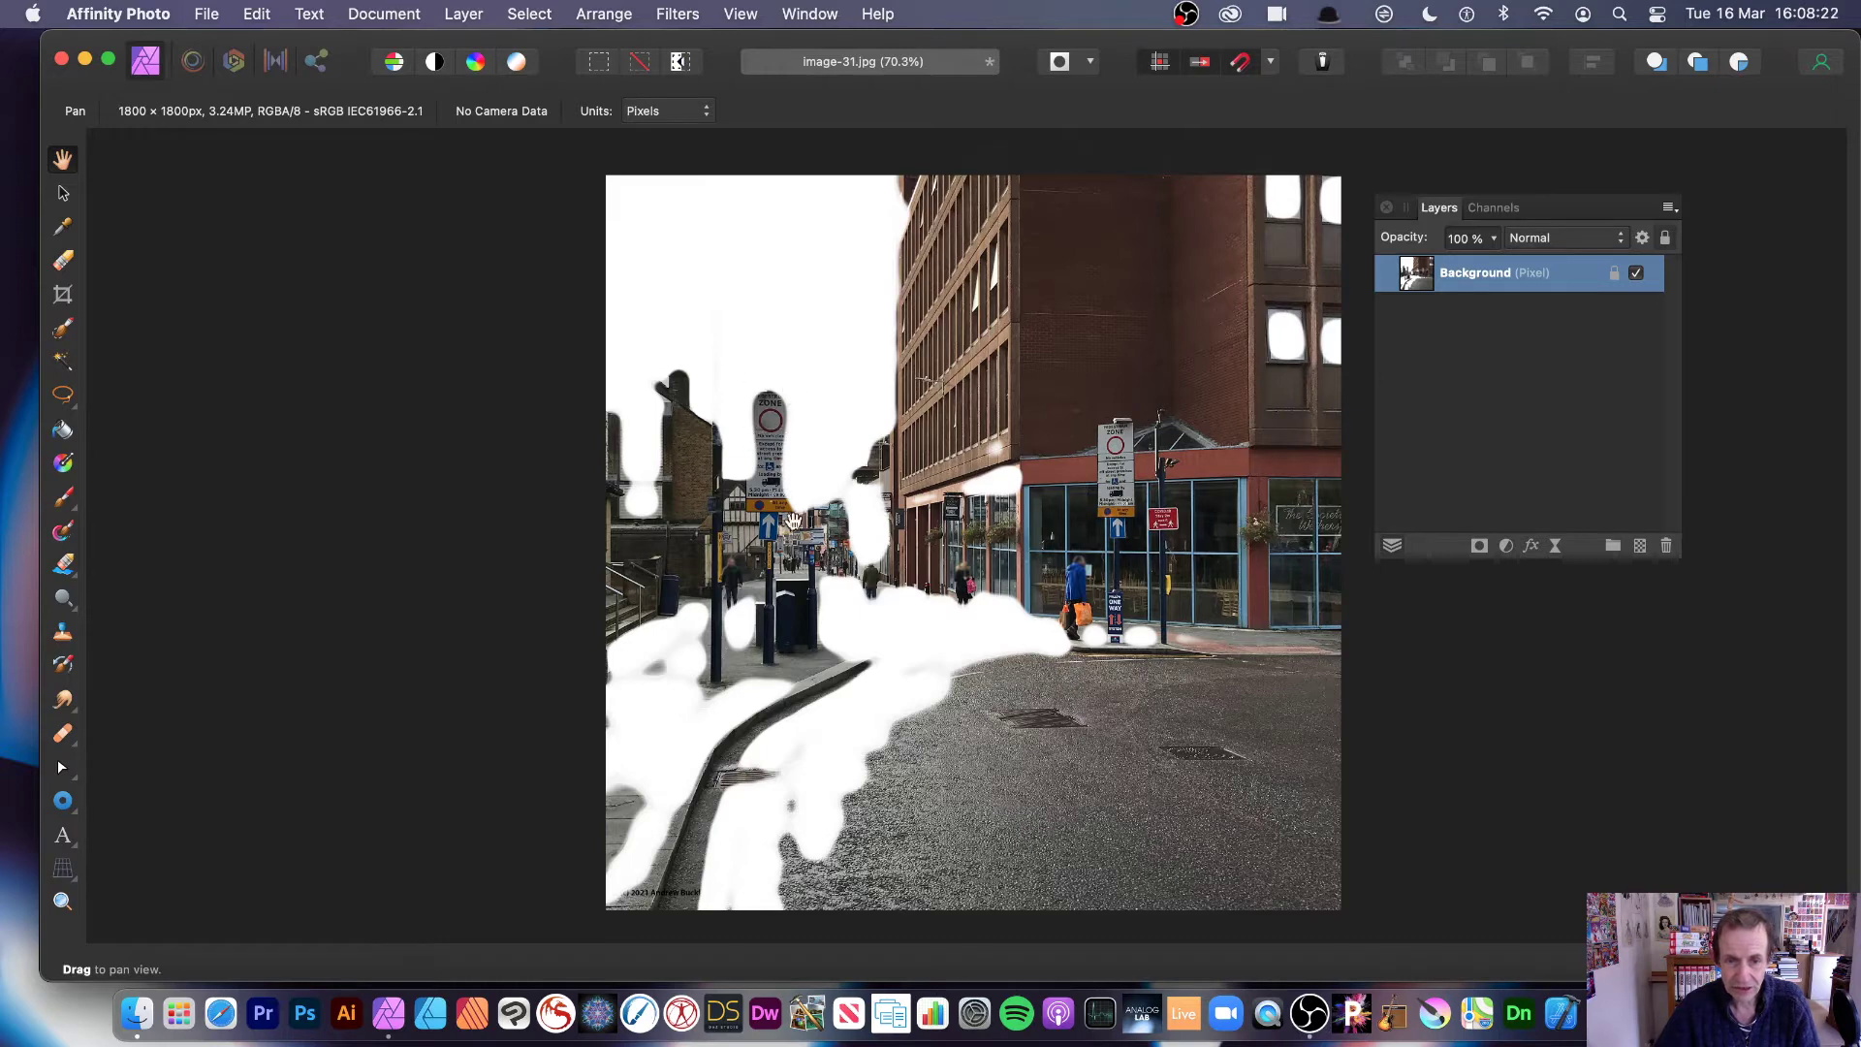
Step: Undo all the Diffuse Glow applications to restore the original photo
key(ctrl+z)
key(super+z)
key(super+z)
key(super+z)
key(super+z)
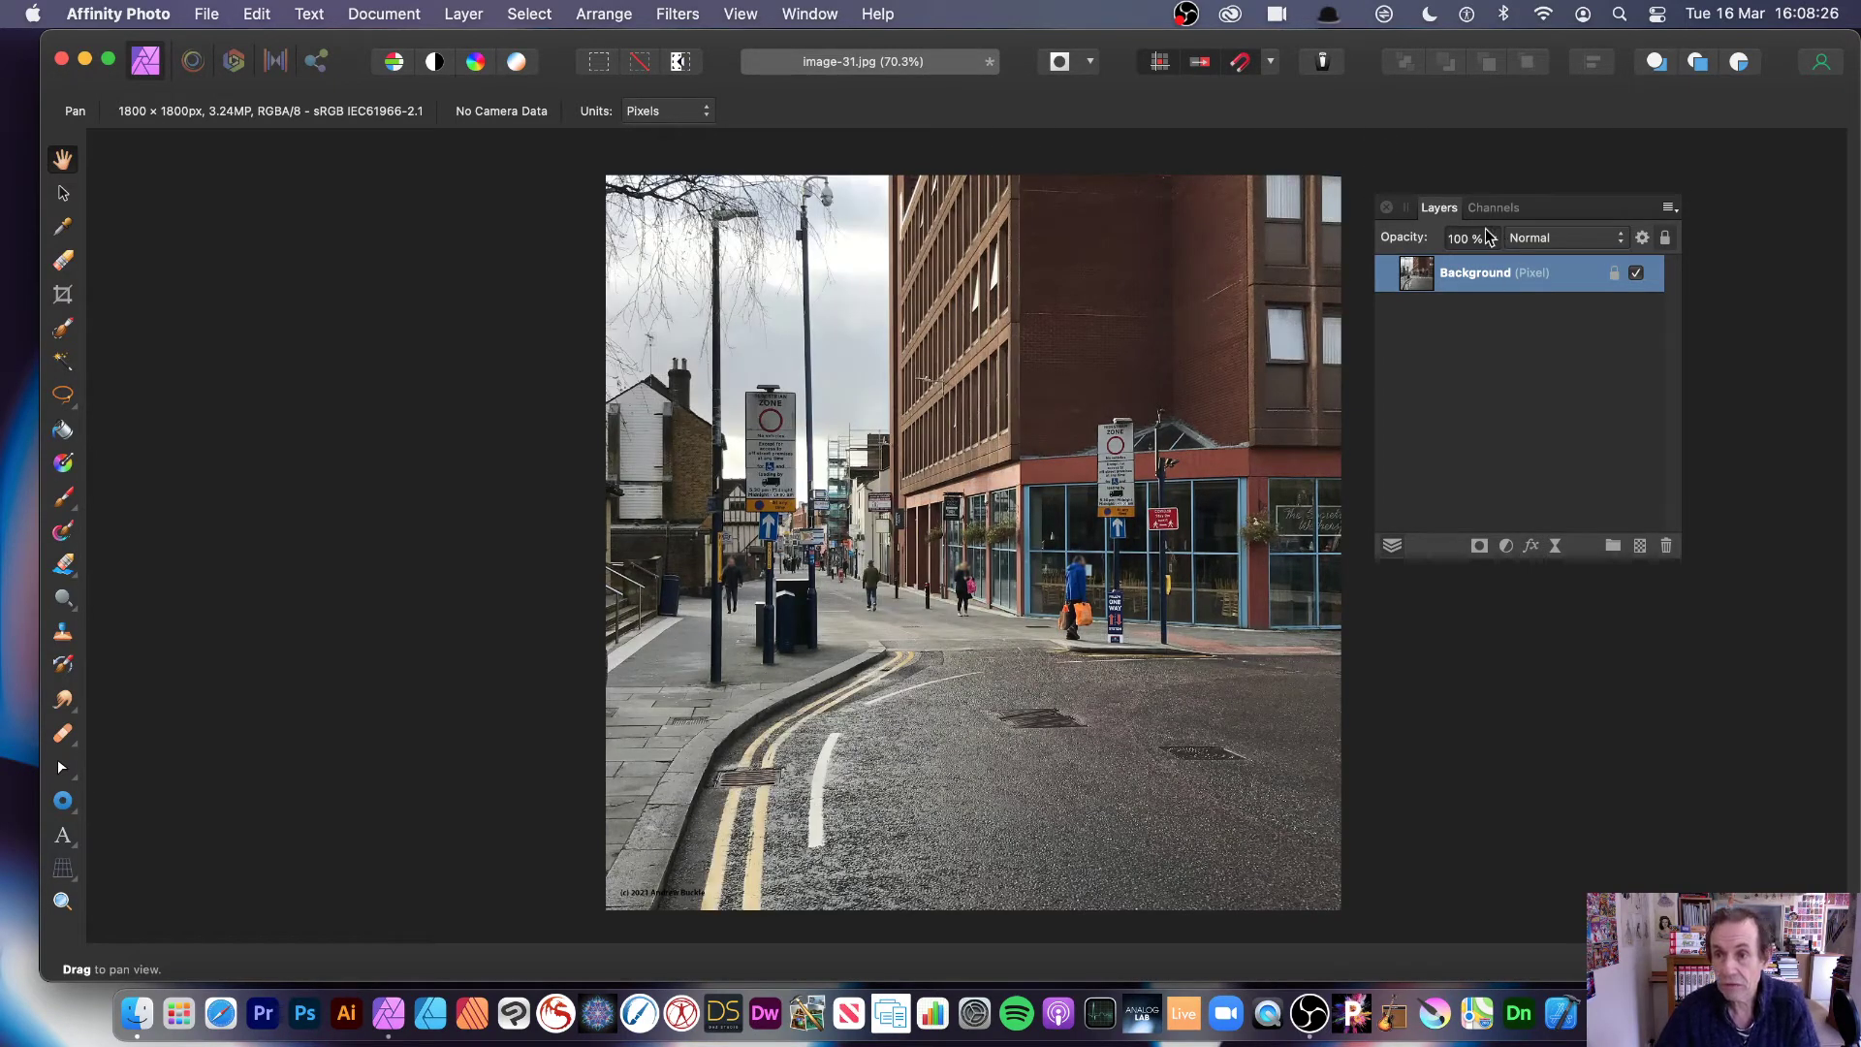
Step: Show the image's colour channels in place of its layers
click(739, 13)
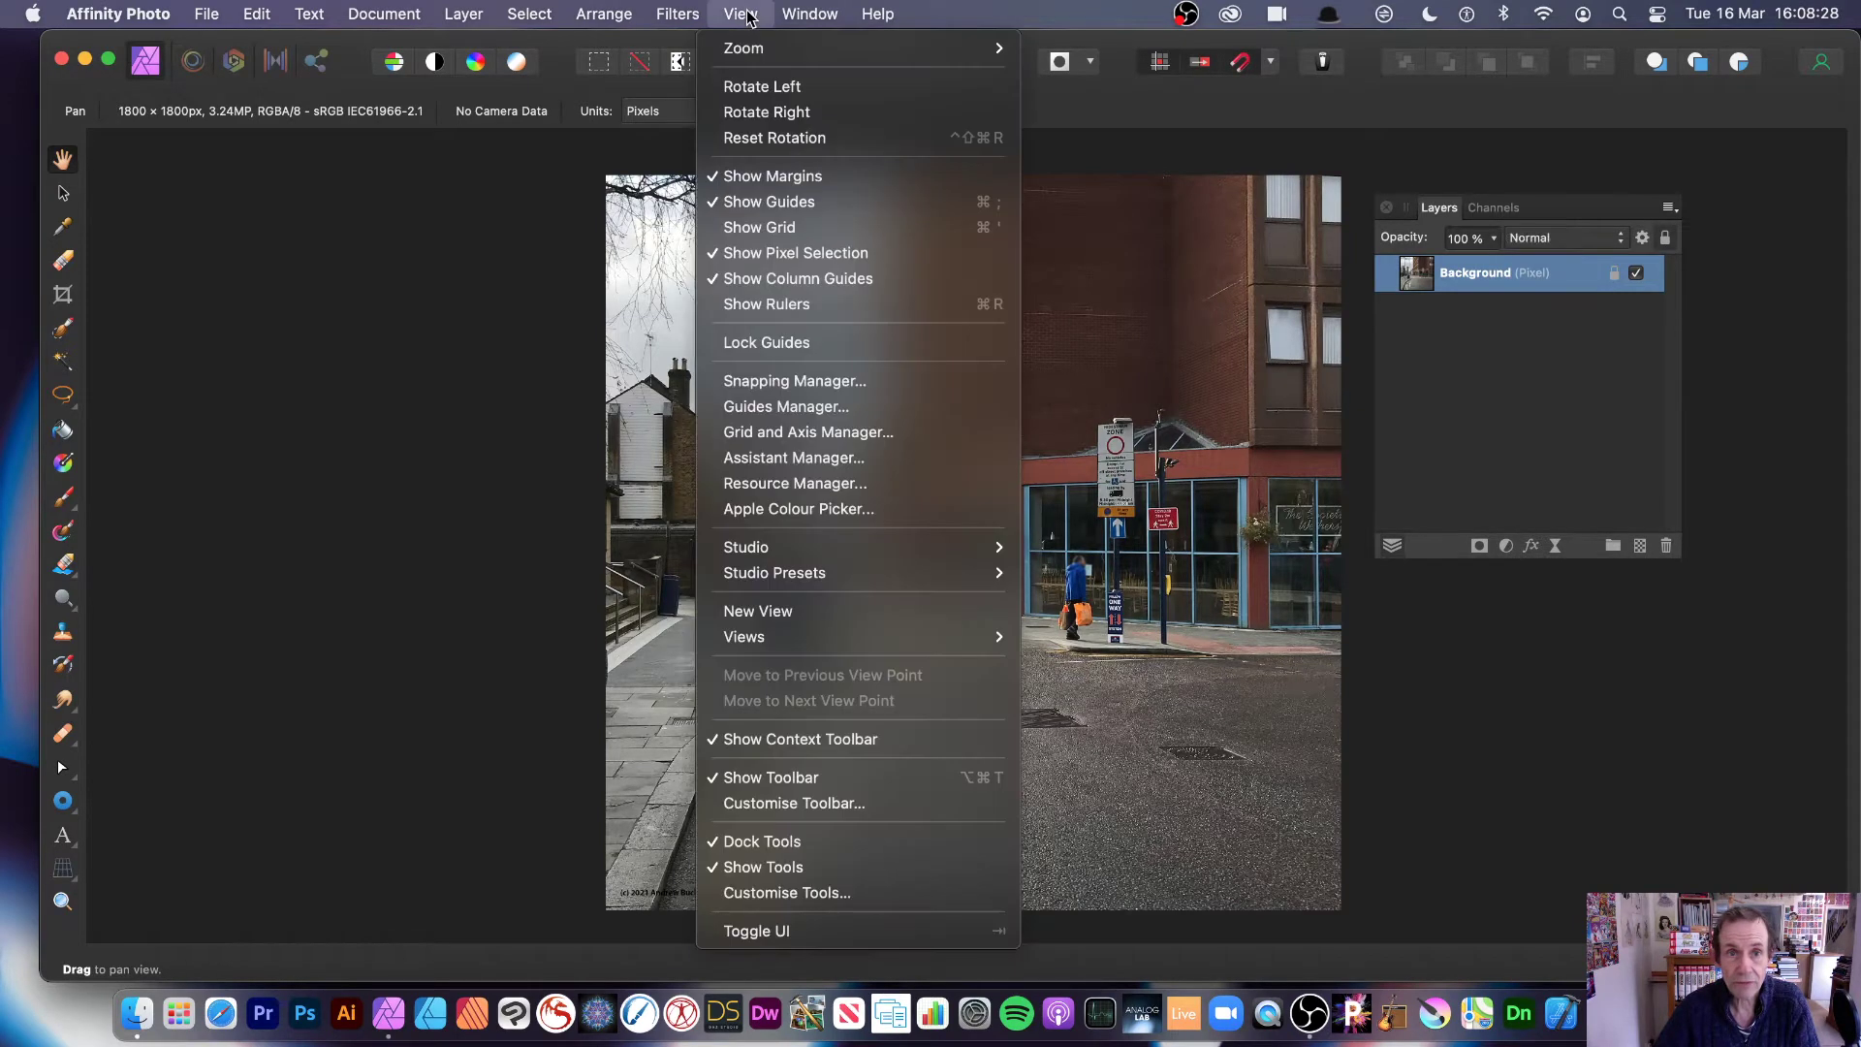
mouse_move(801, 549)
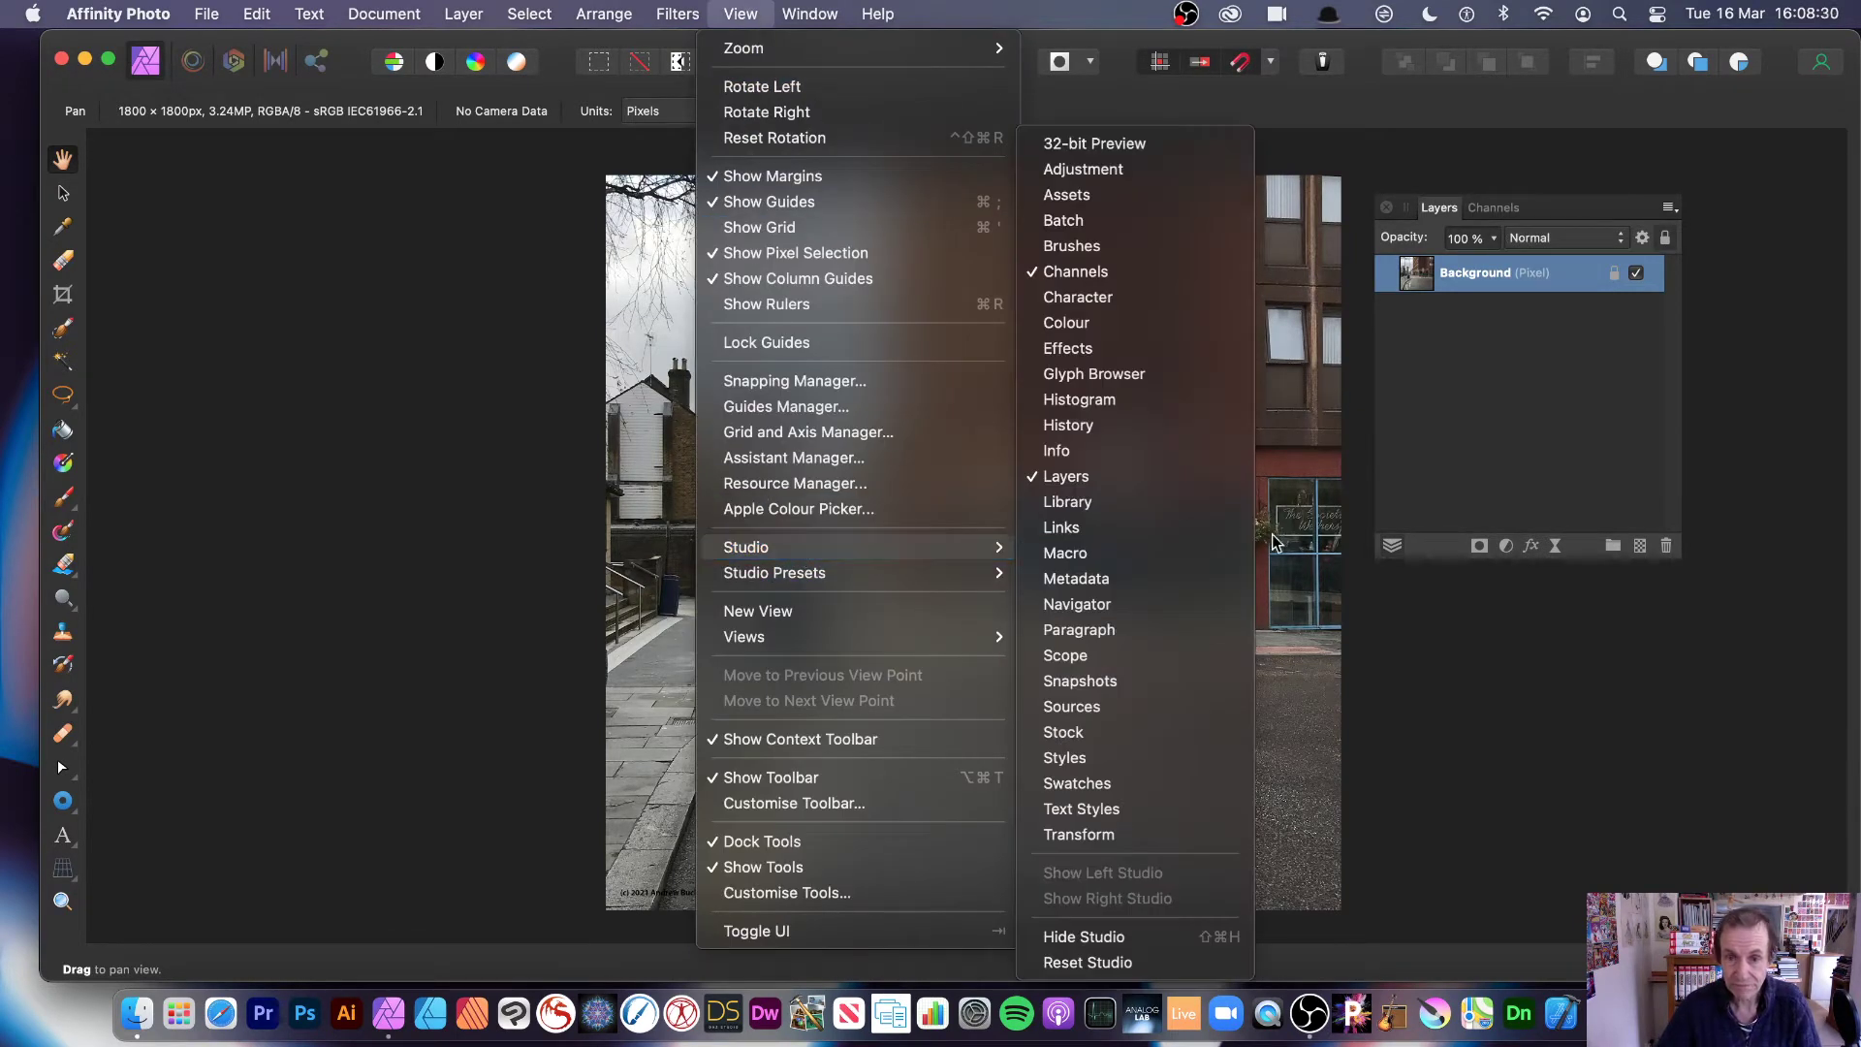
click(1149, 281)
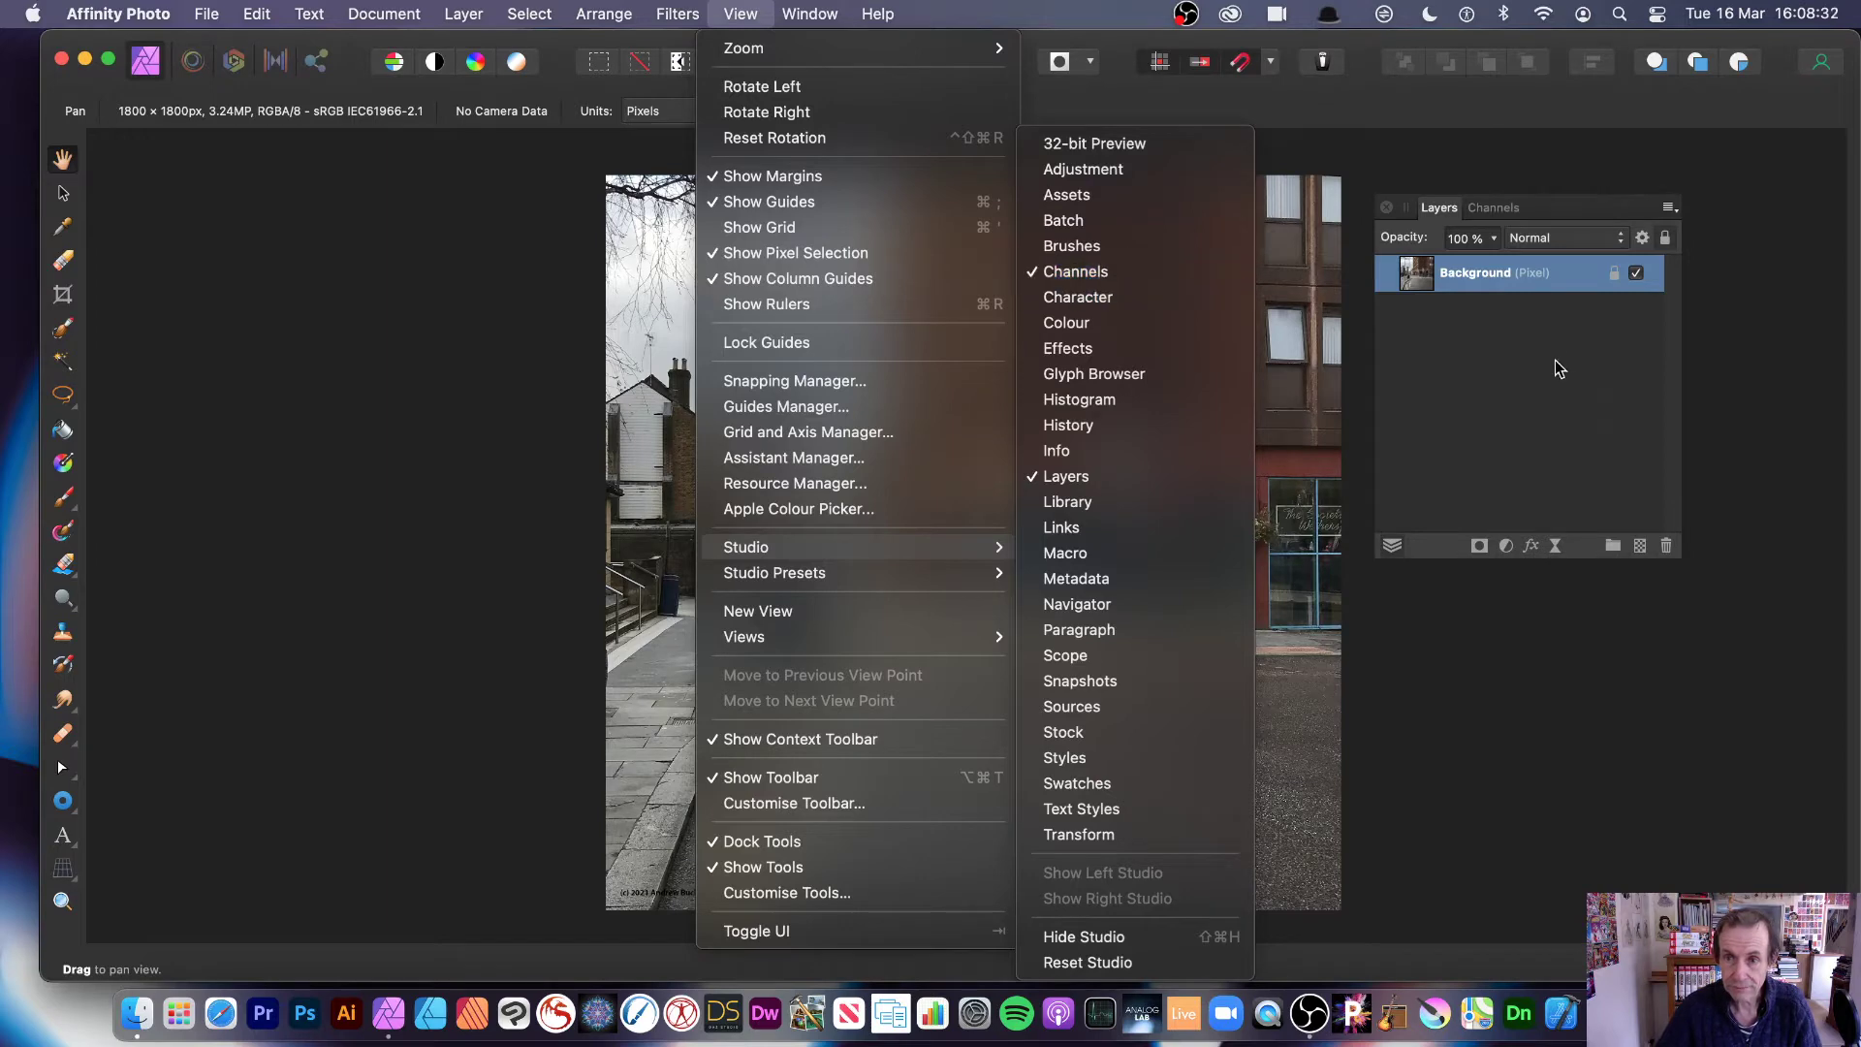
click(1495, 210)
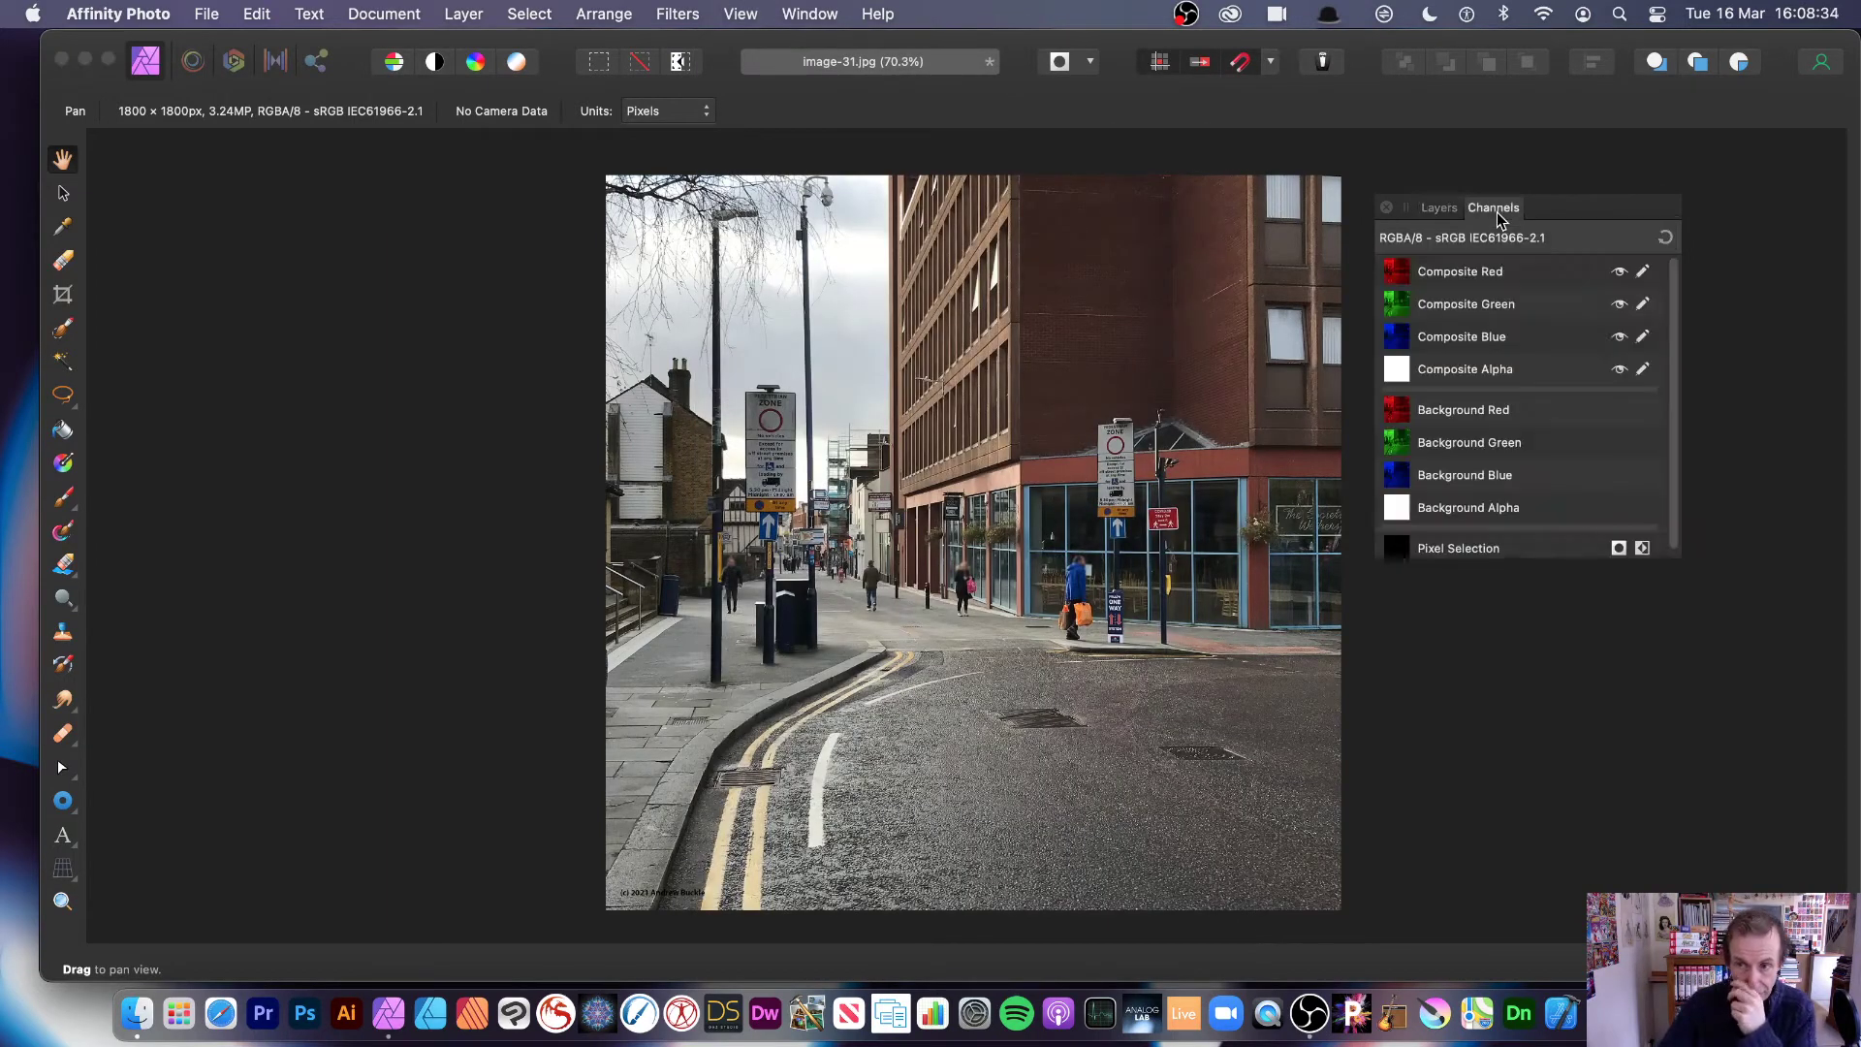
Step: Isolate the Composite Red channel, repeat the Diffuse Glow on it, and restore the view of all channels
click(1459, 280)
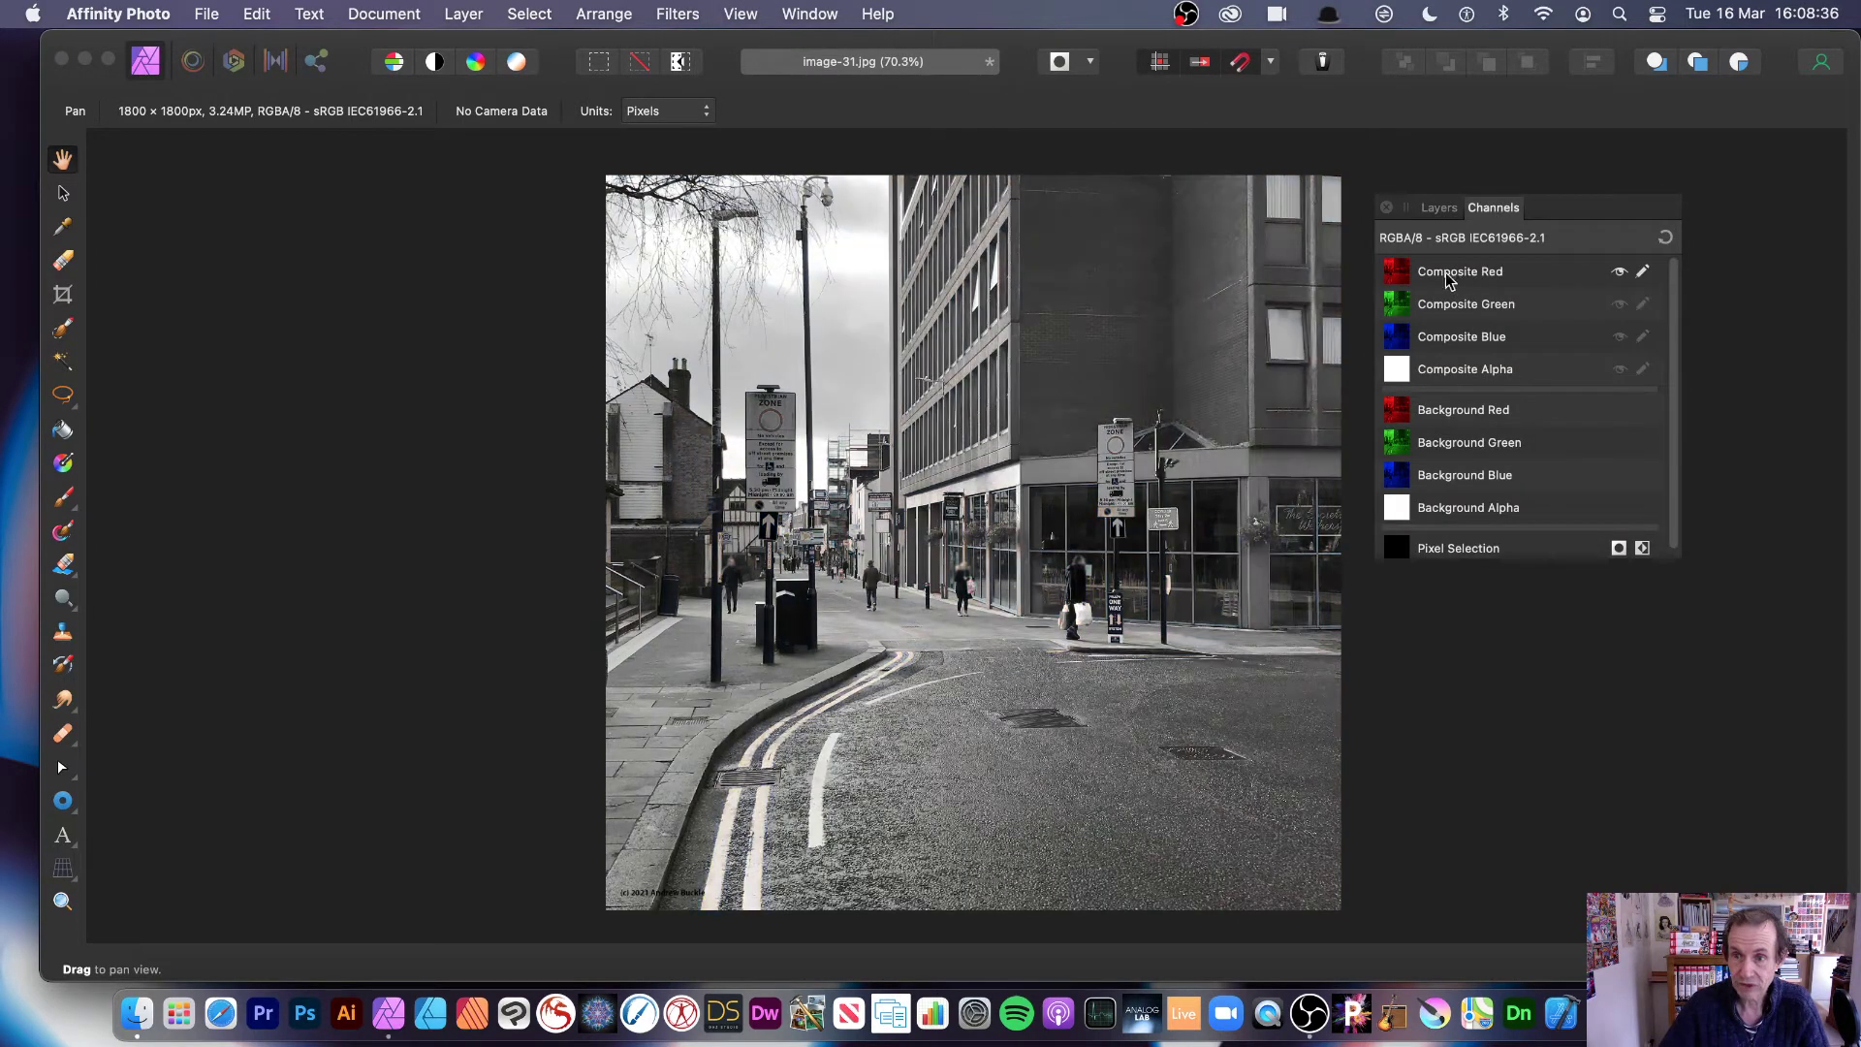
click(692, 13)
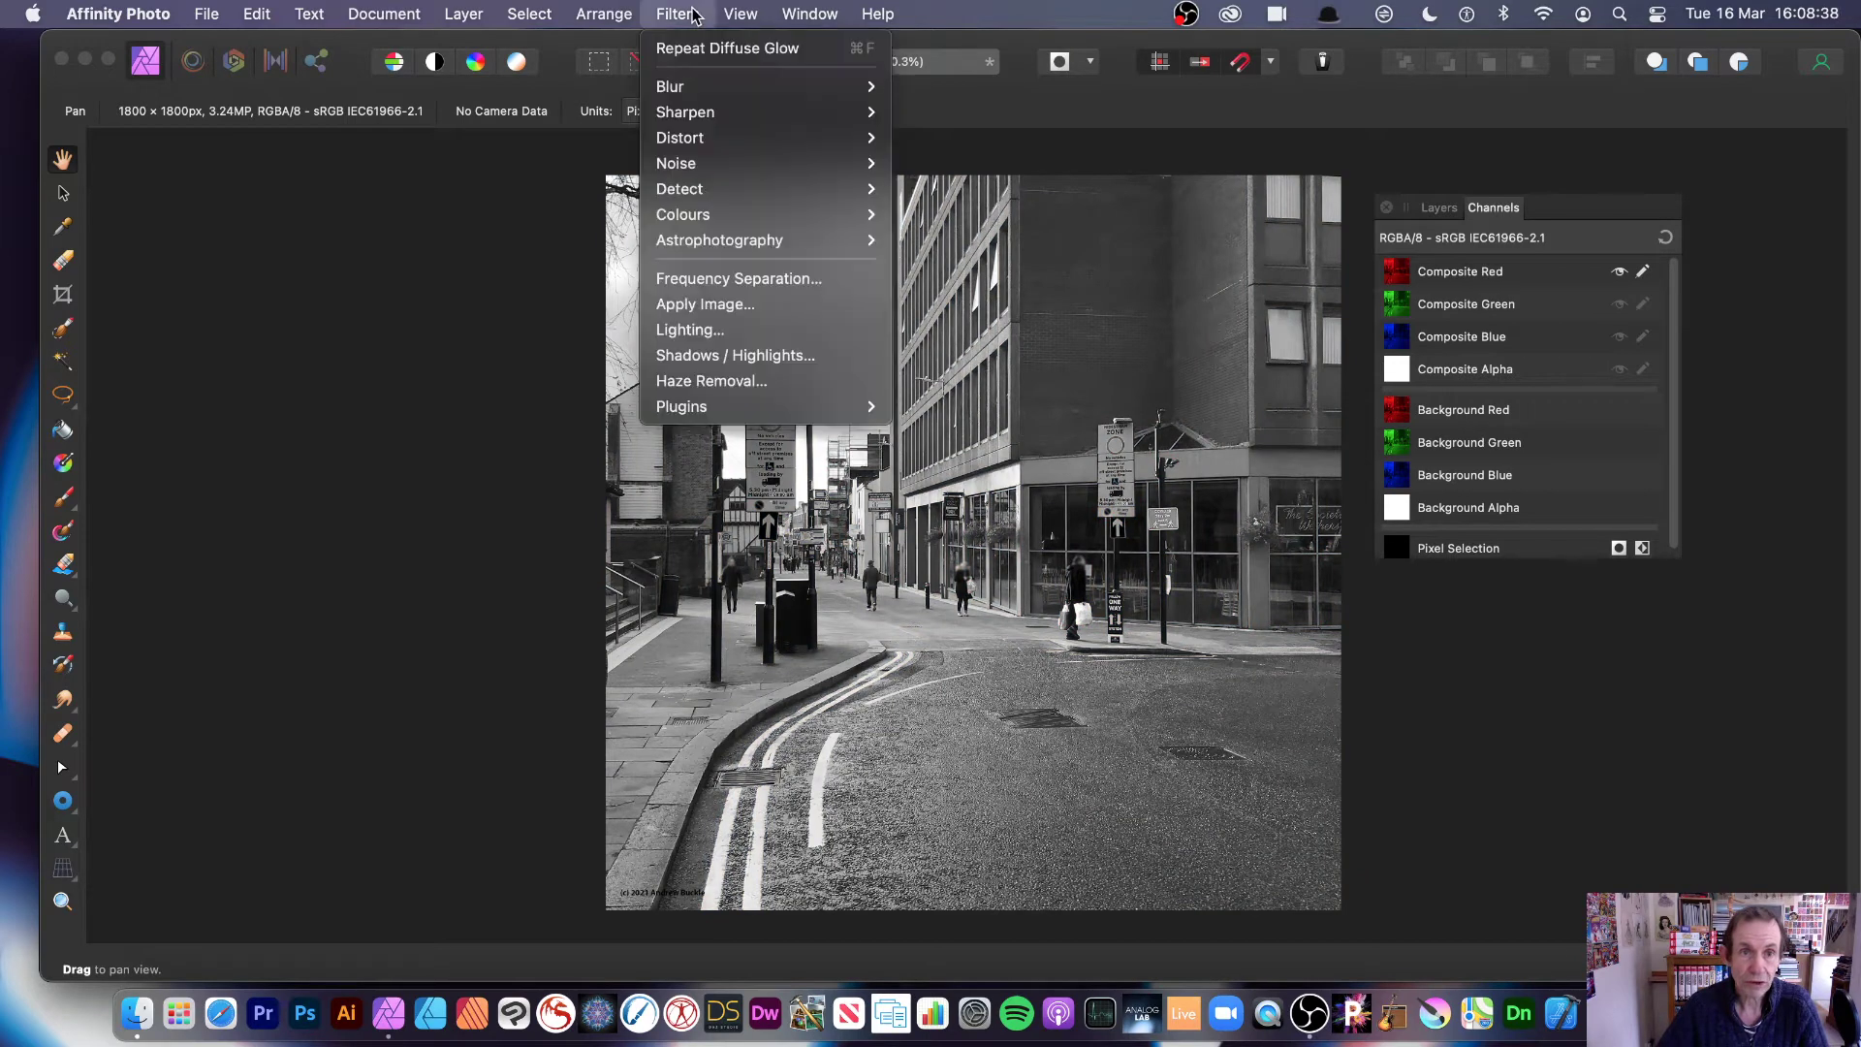
click(702, 48)
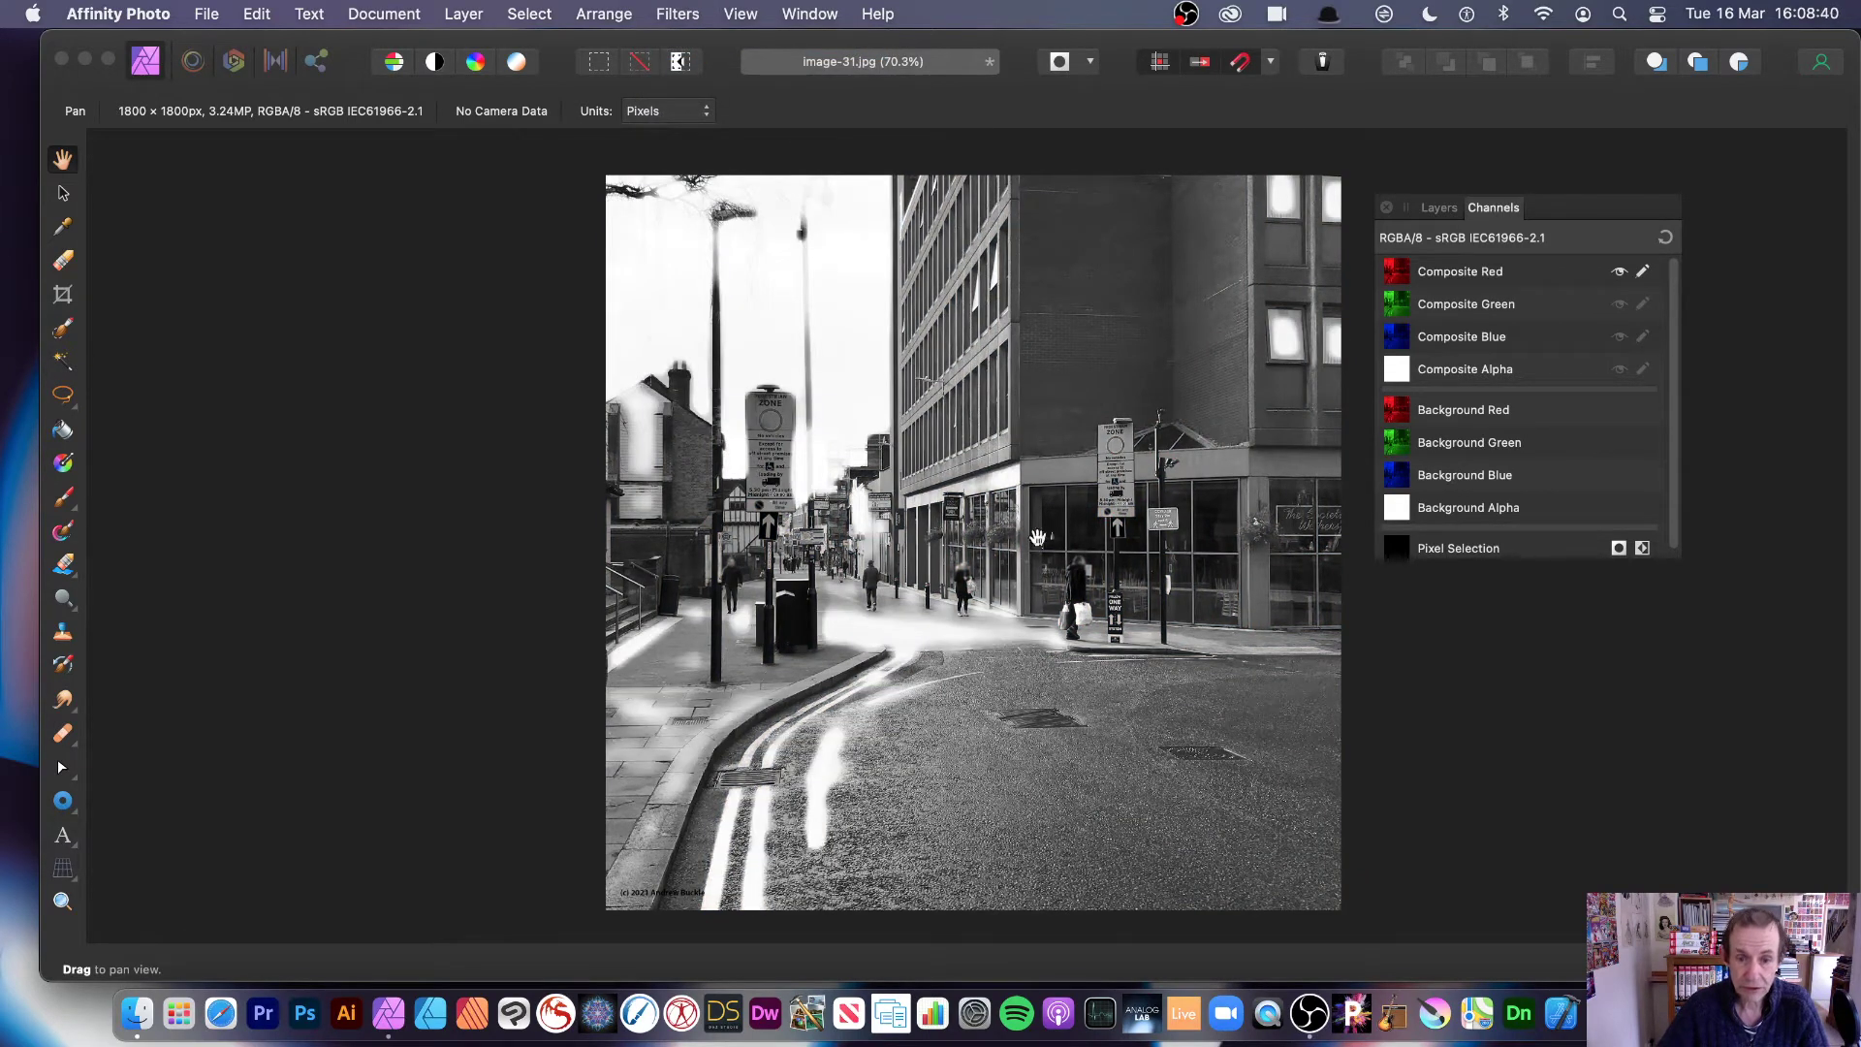
click(1664, 240)
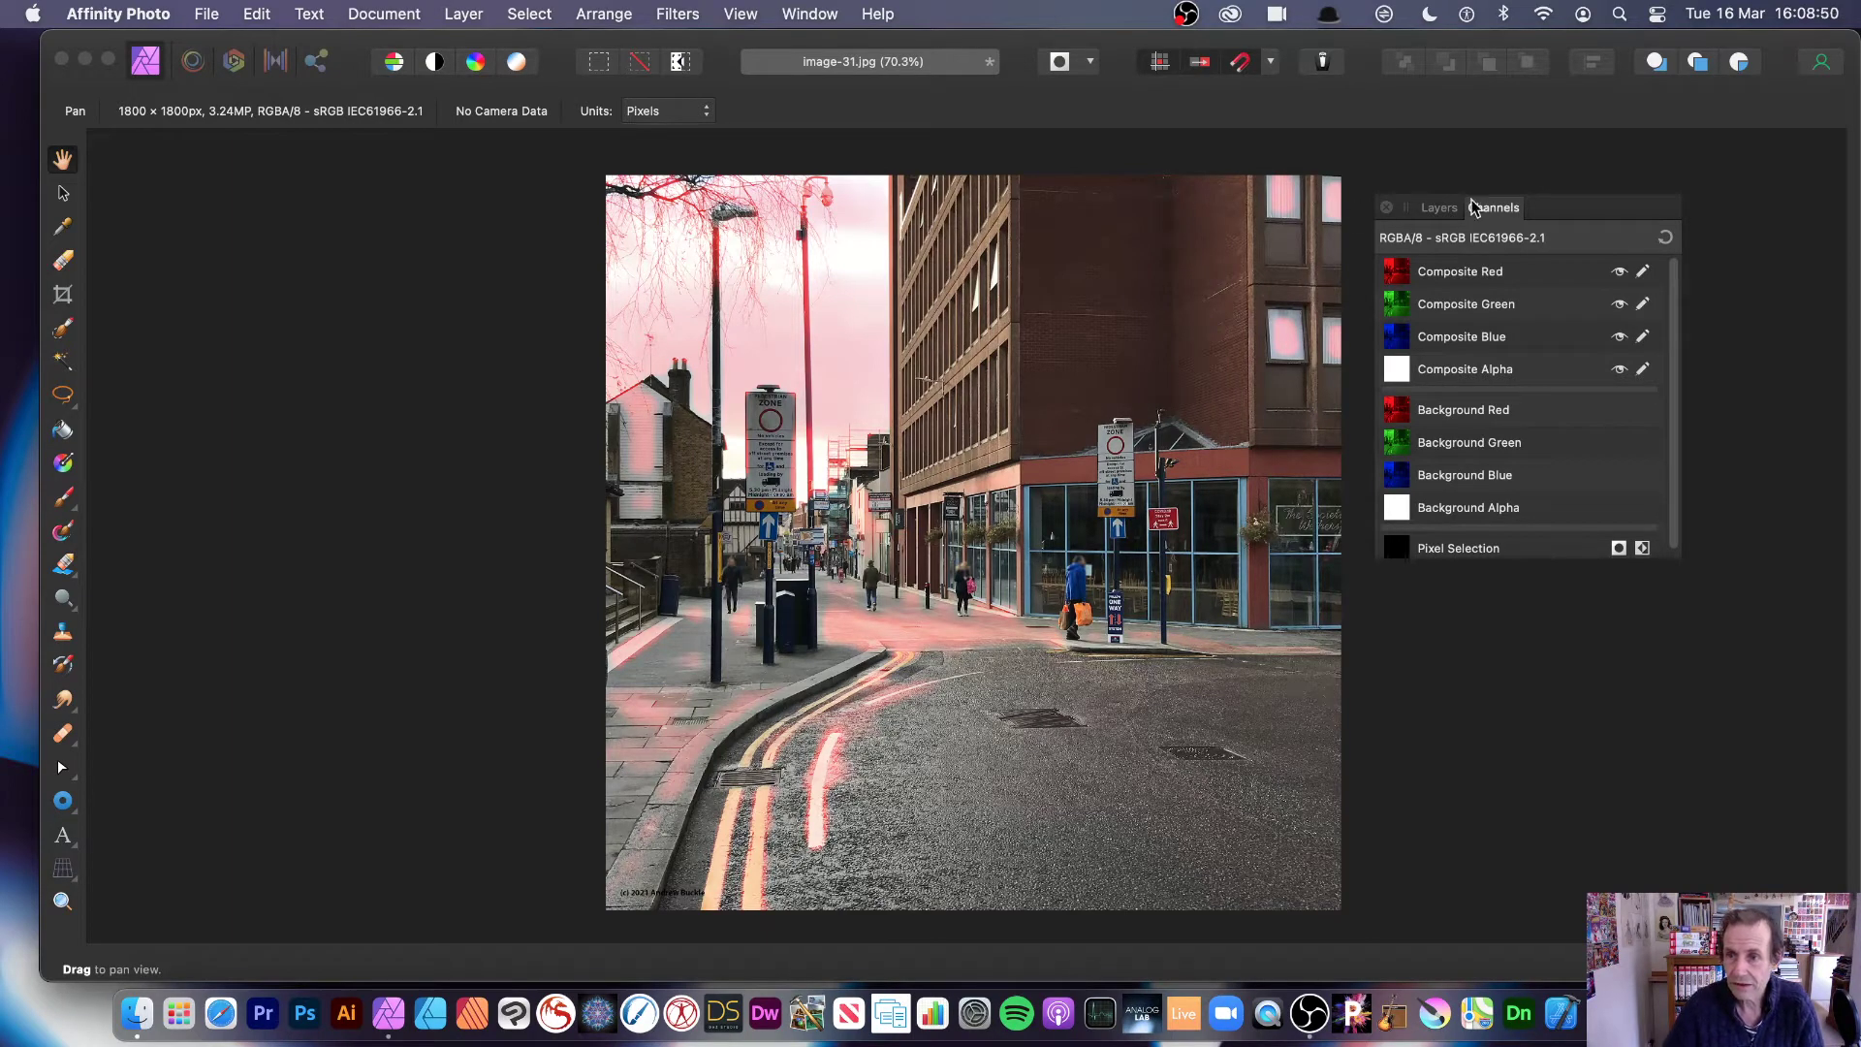
Step: Isolate the Composite Green channel, apply a Diffuse Glow with the threshold at 40%, and restore the view of all channels
click(1519, 311)
click(675, 14)
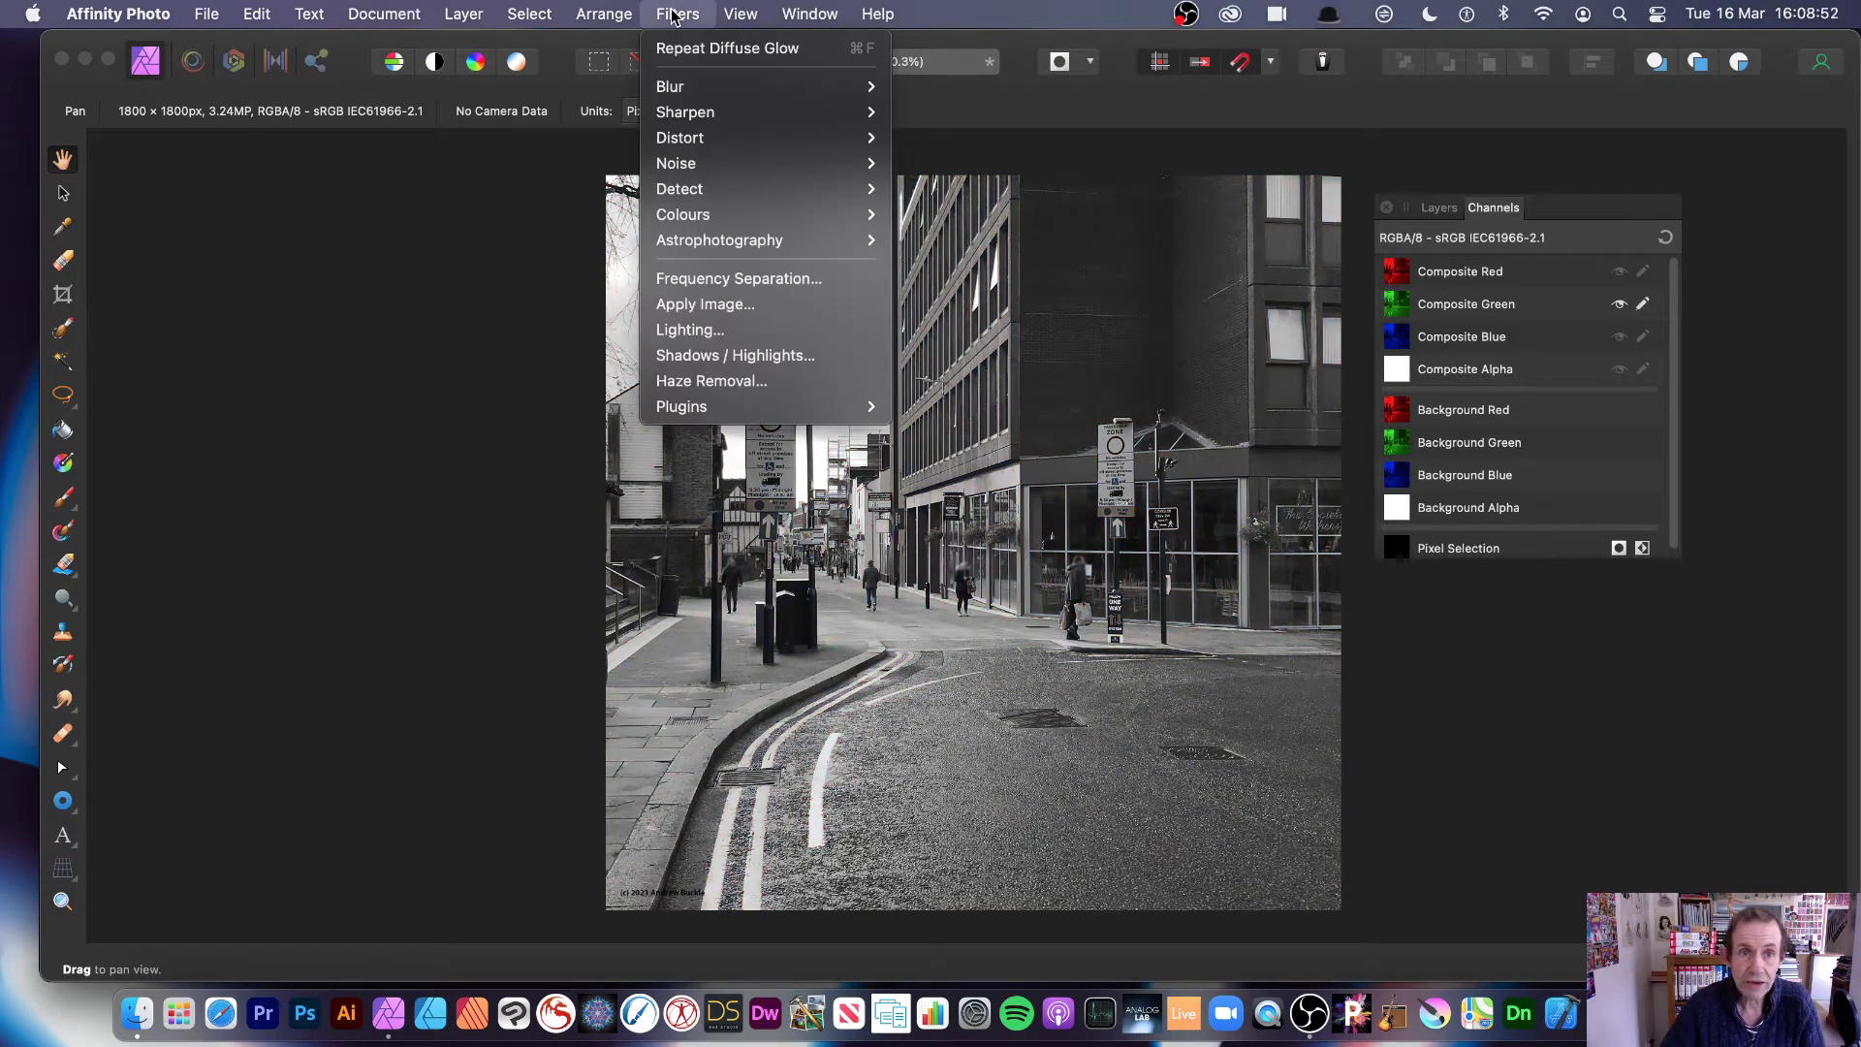
mouse_move(696, 87)
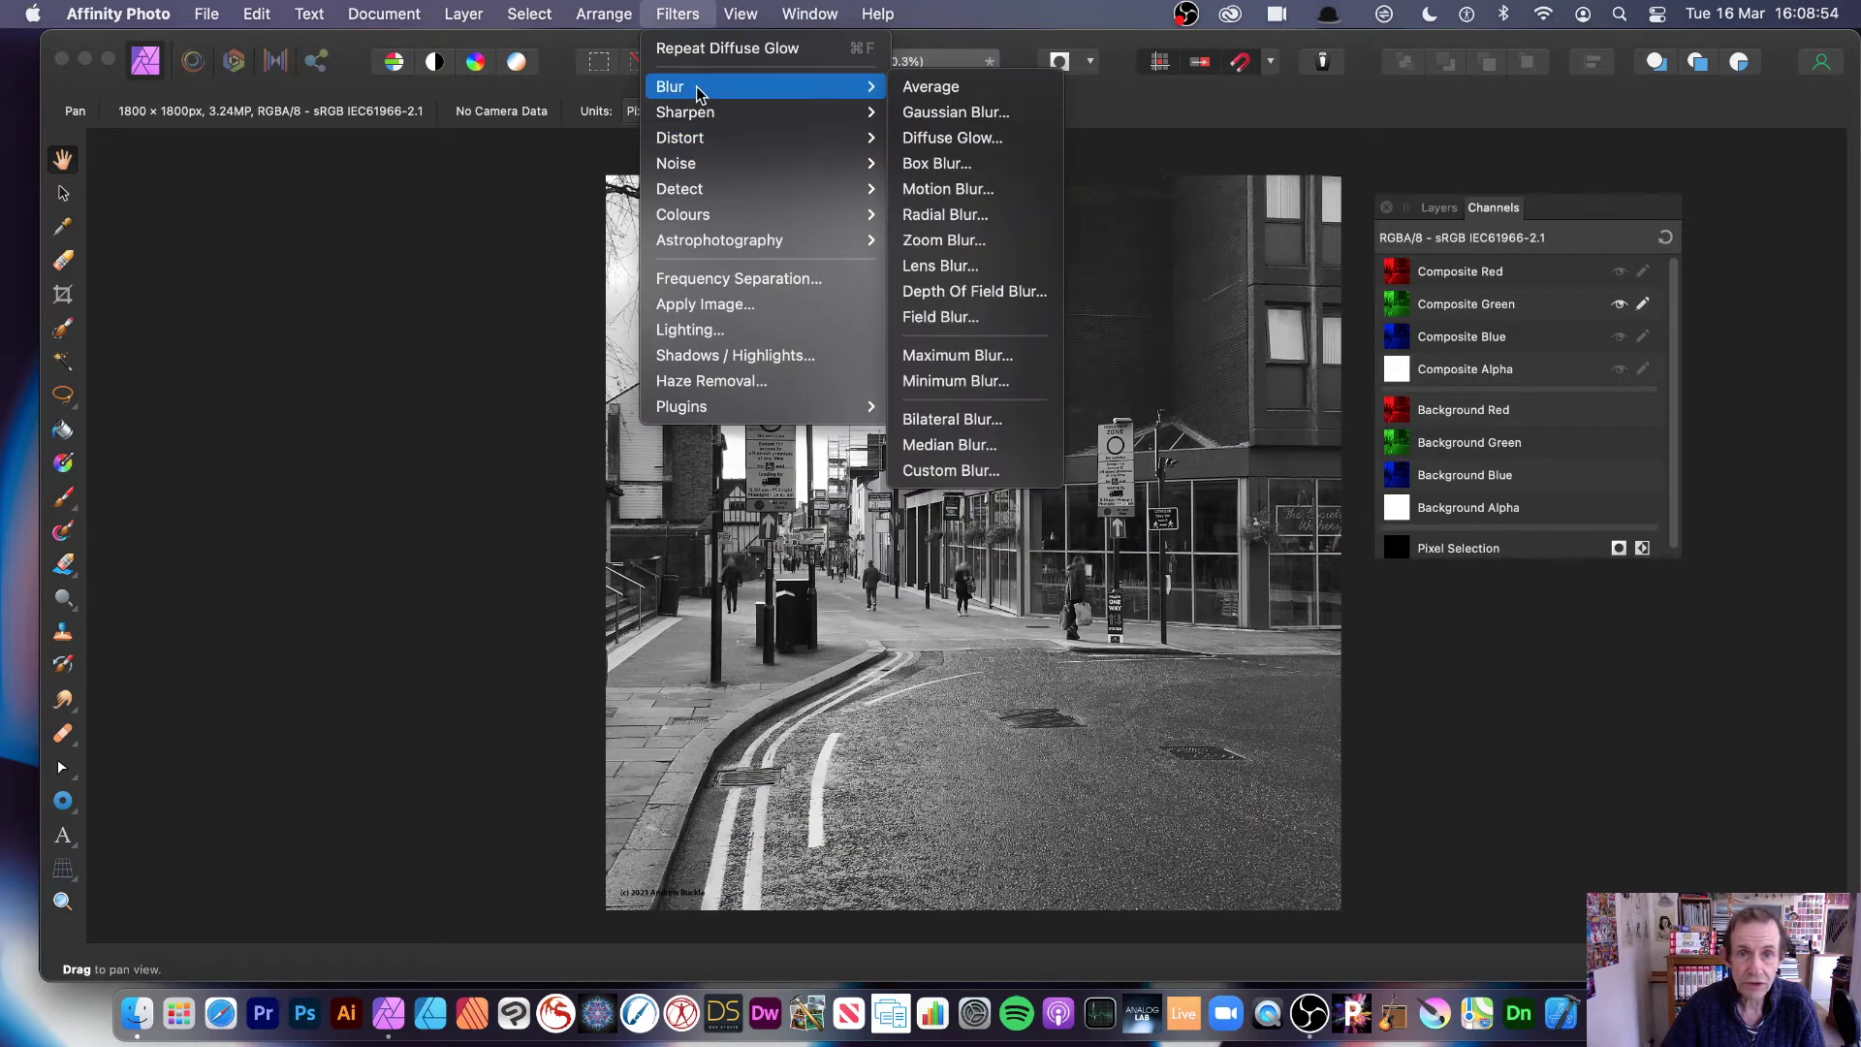
click(986, 145)
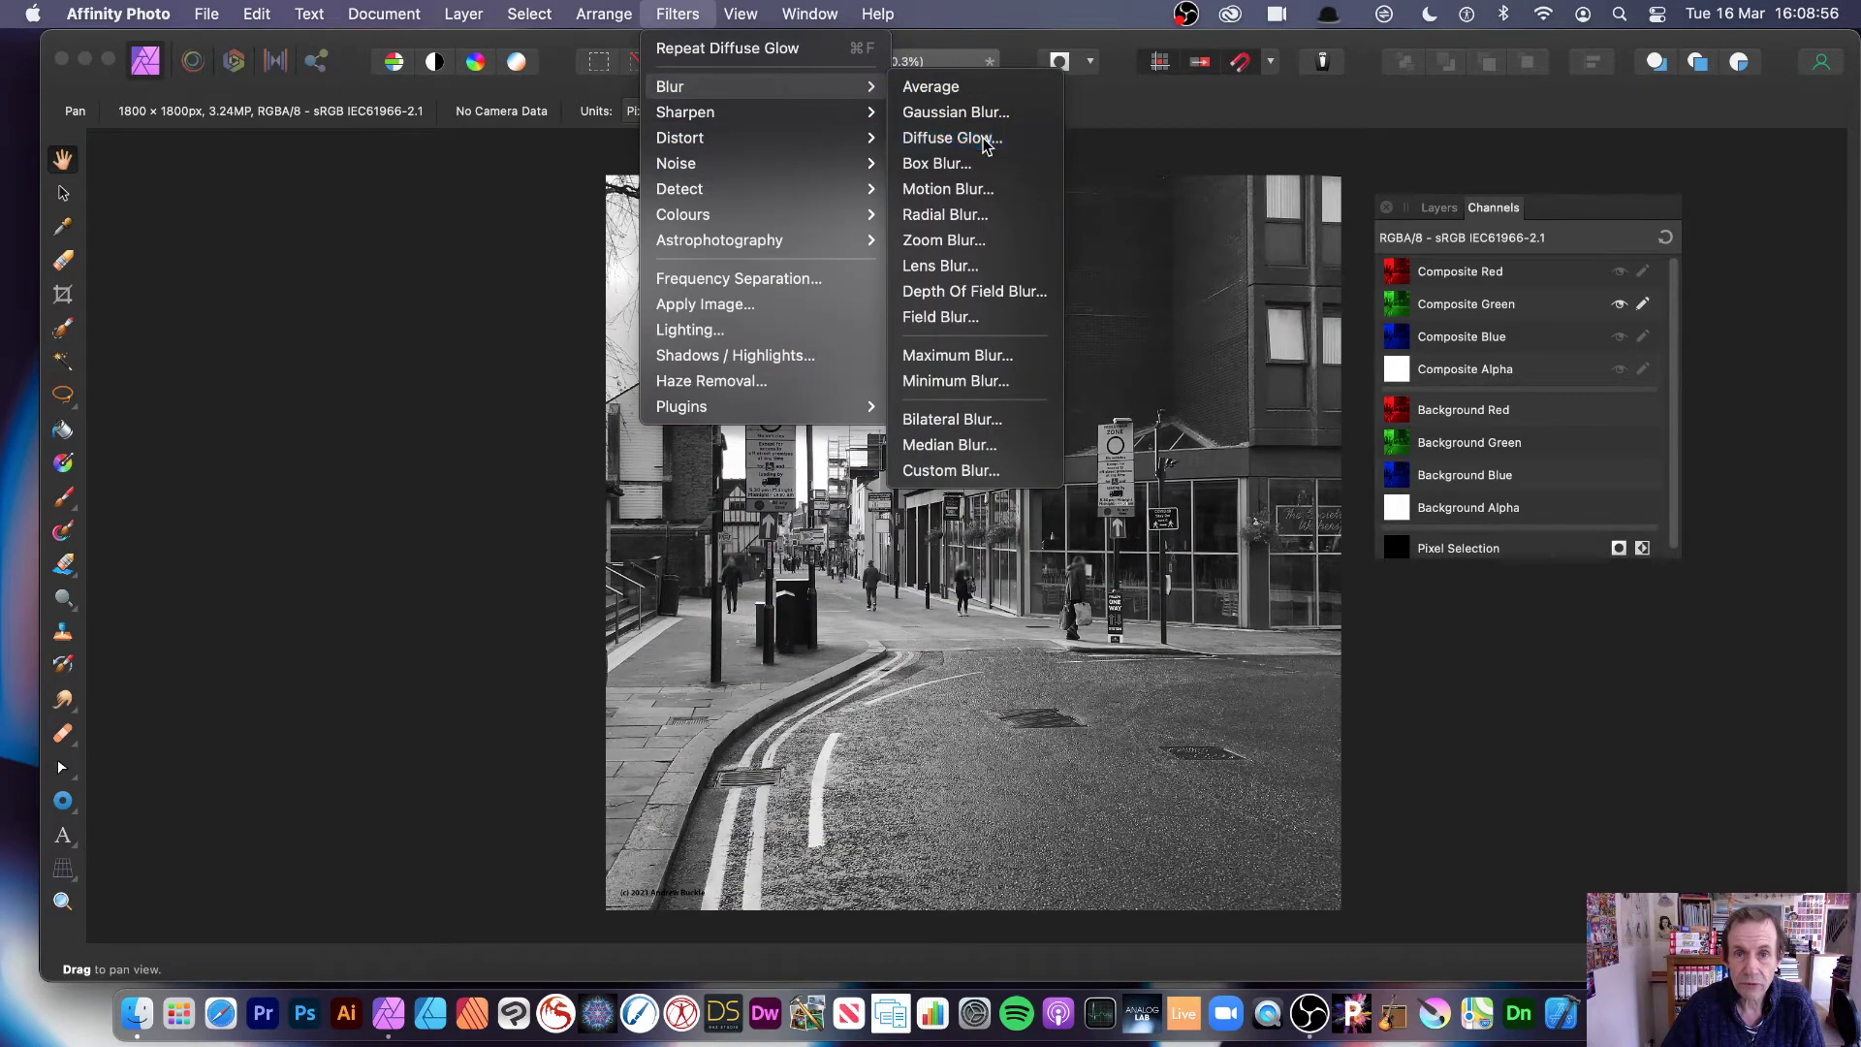
drag(1623, 784, 1575, 824)
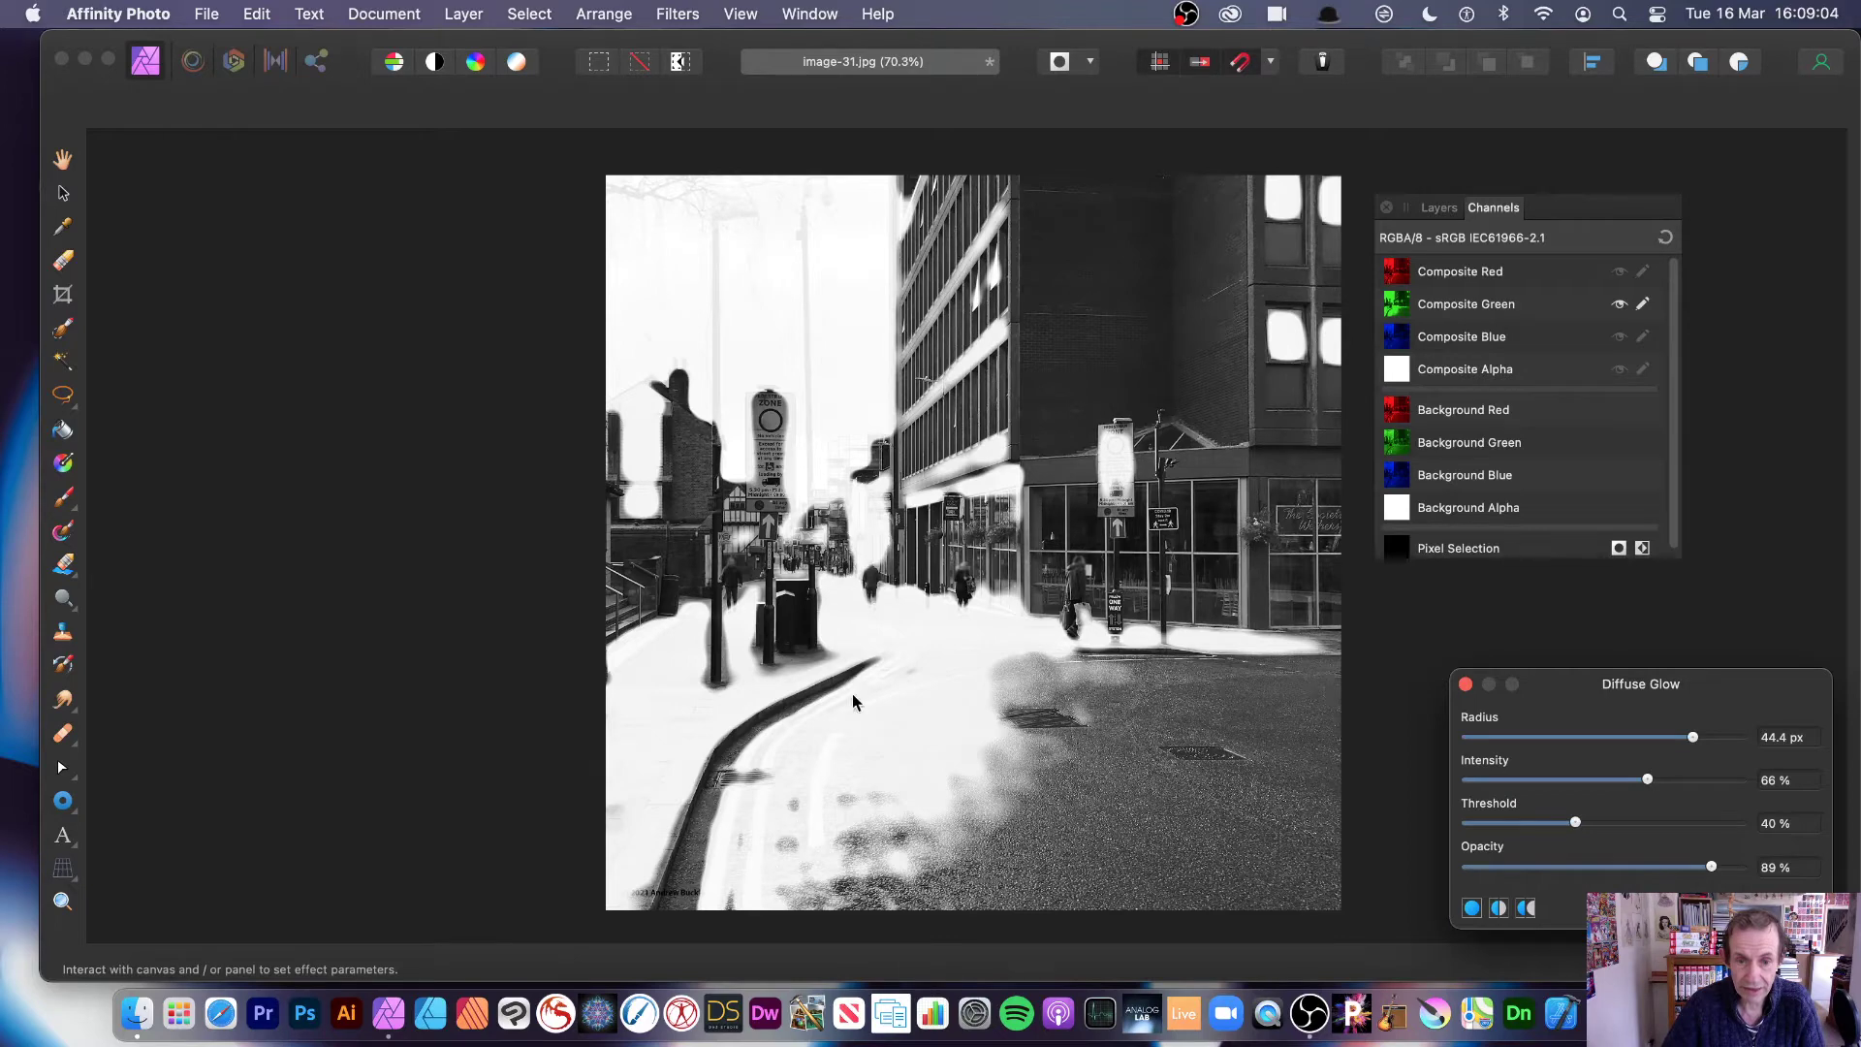
click(1745, 908)
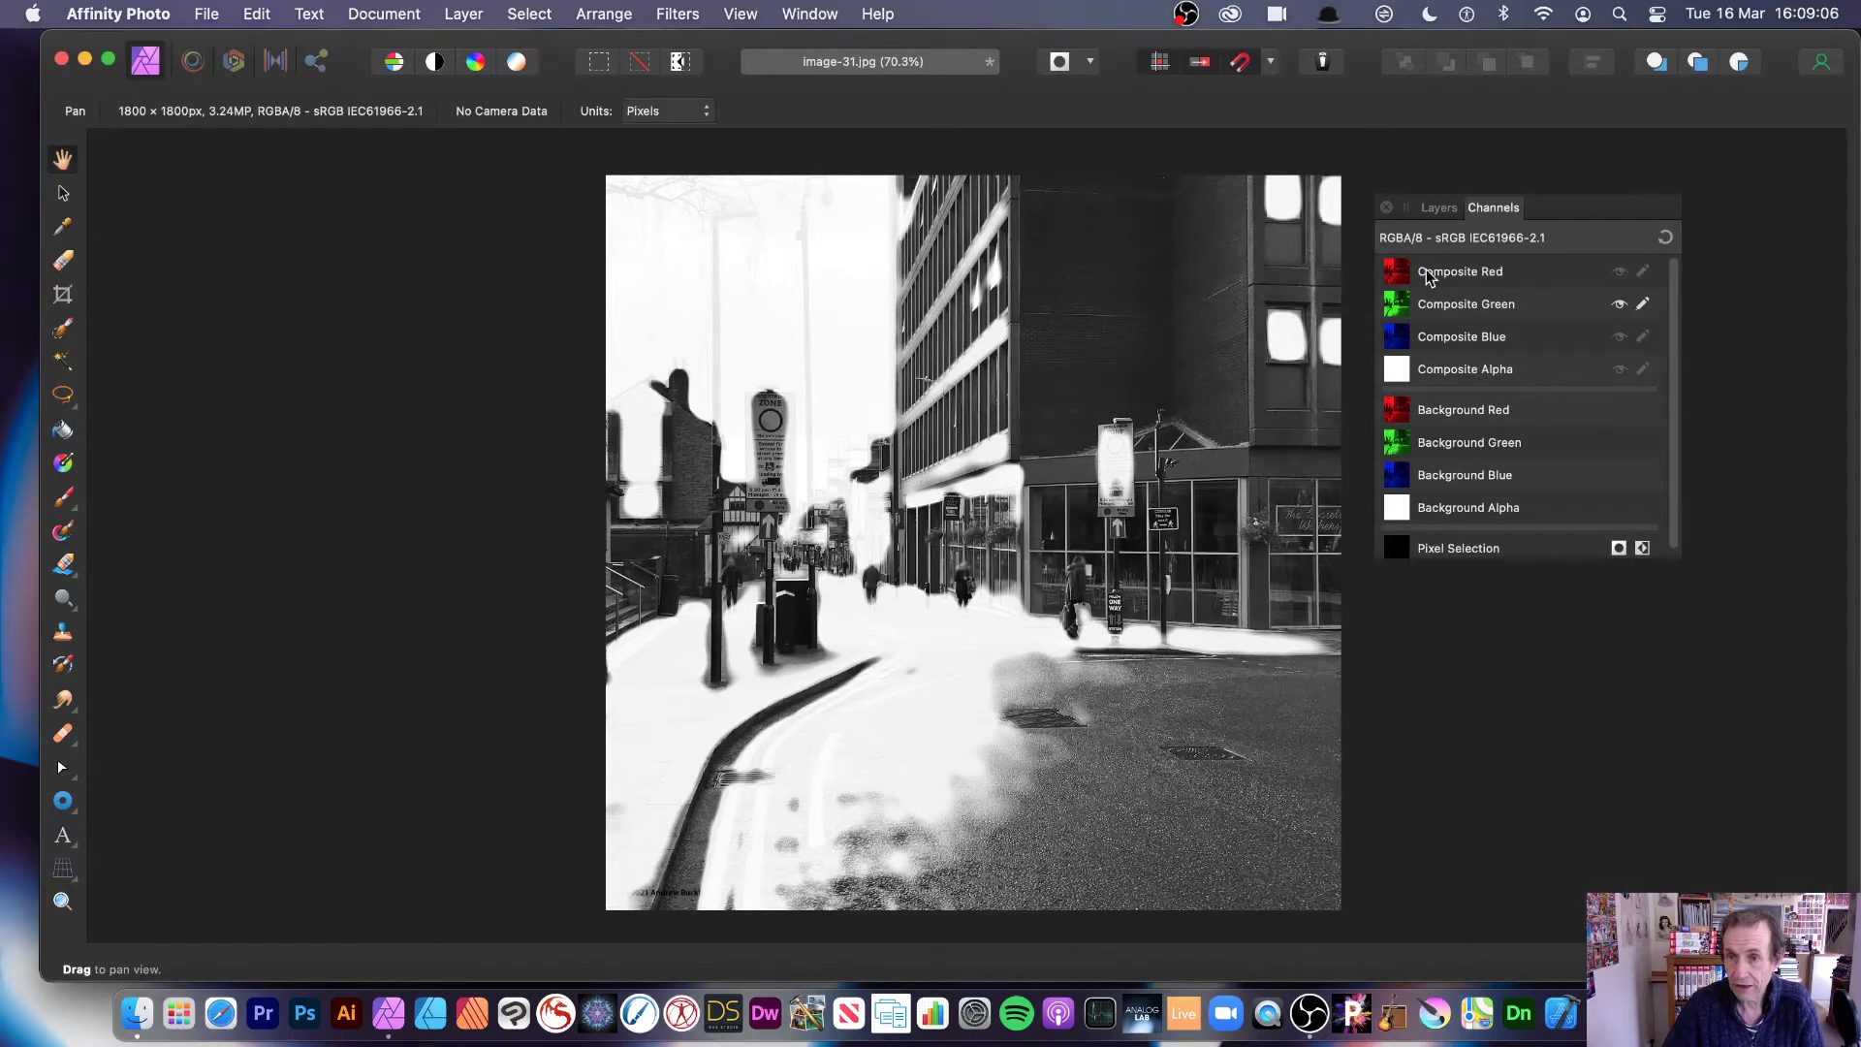
click(1664, 237)
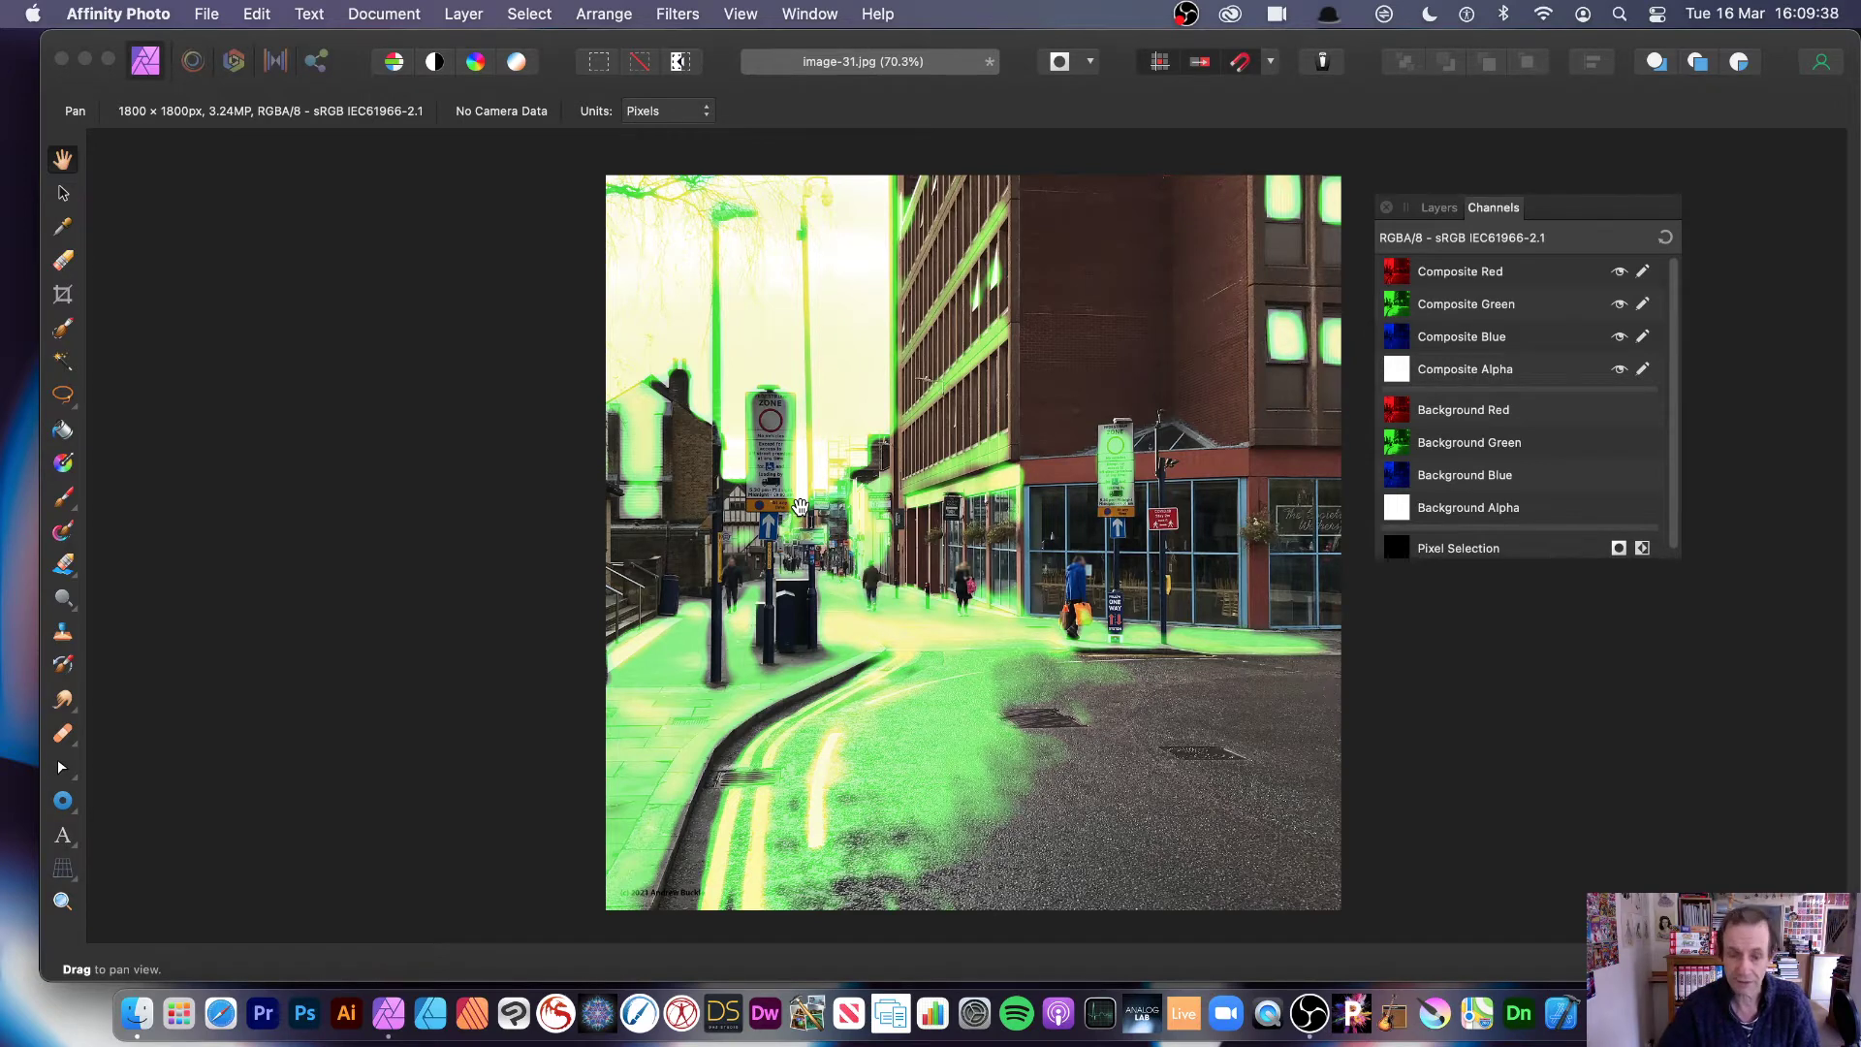
Step: Undo the Diffuse Glow filters applied to the green and red channels
key(super+z)
key(super+z)
key(super+z)
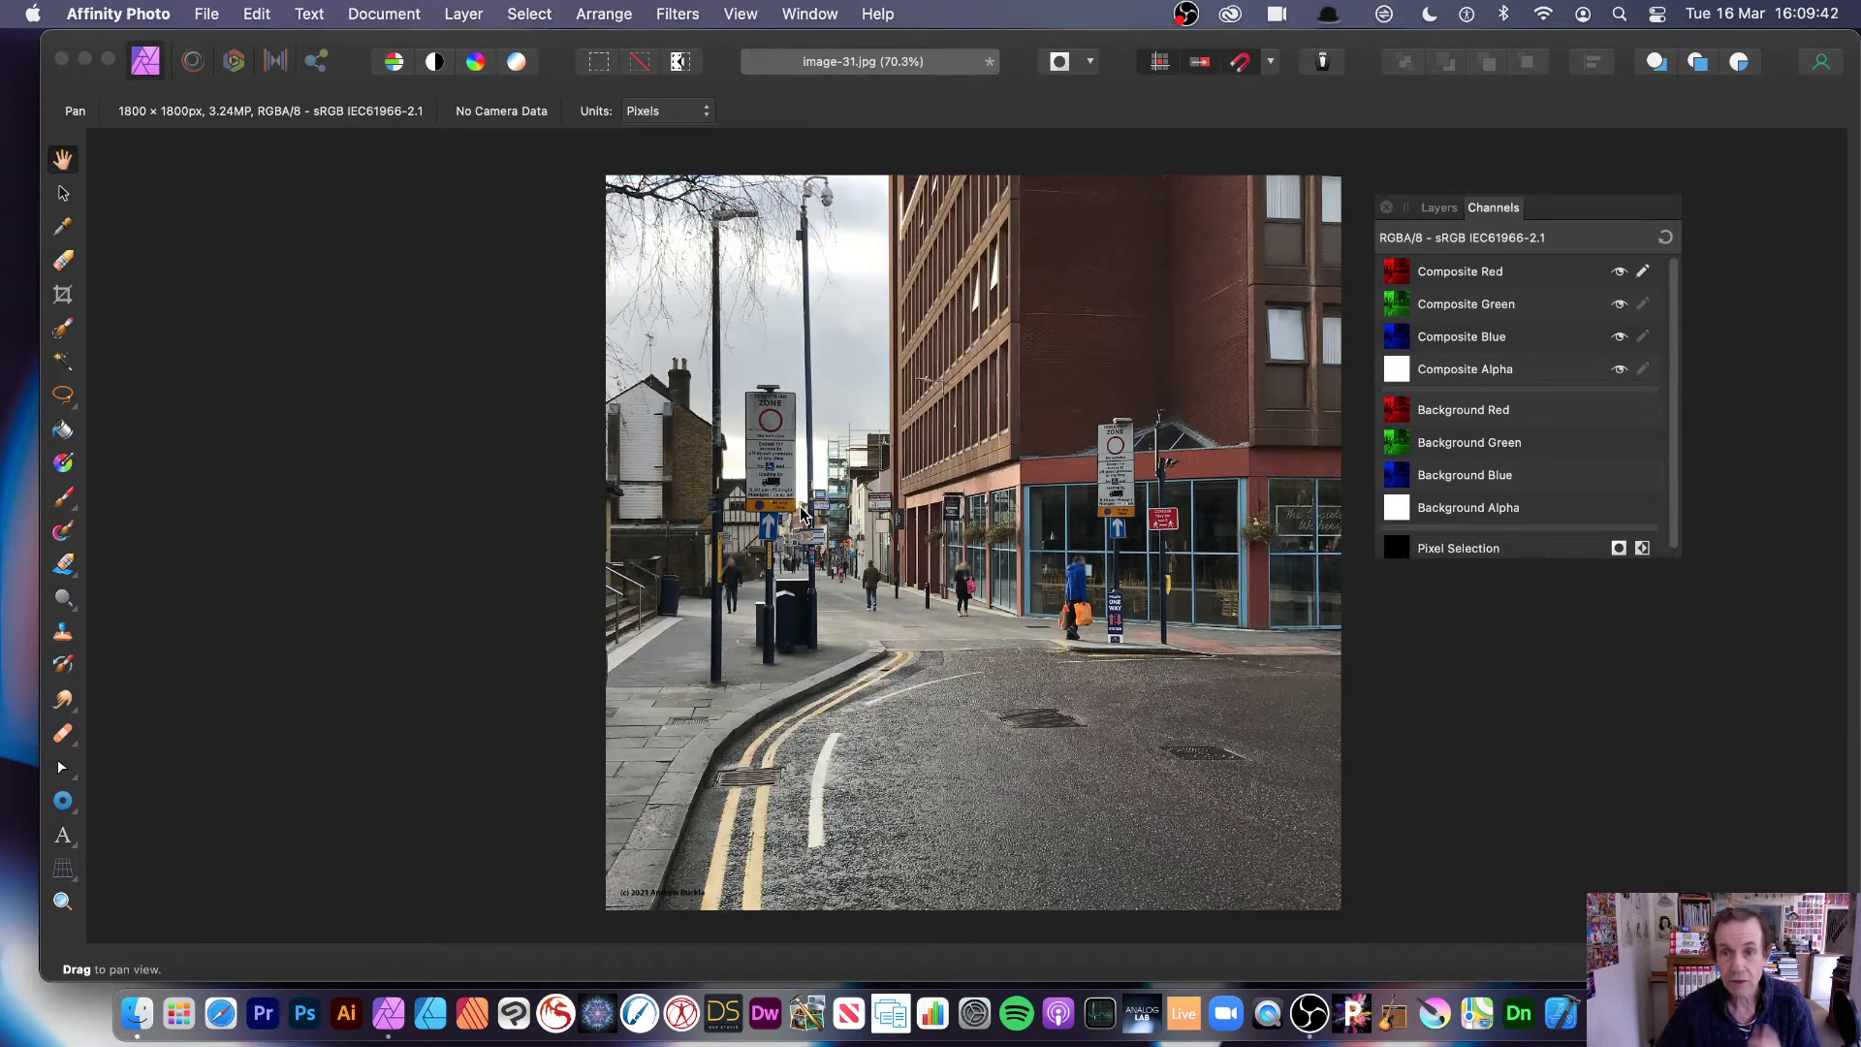
Step: Duplicate the Background layer and shrink the copy to about two-thirds size over the middle of the photo
click(63, 193)
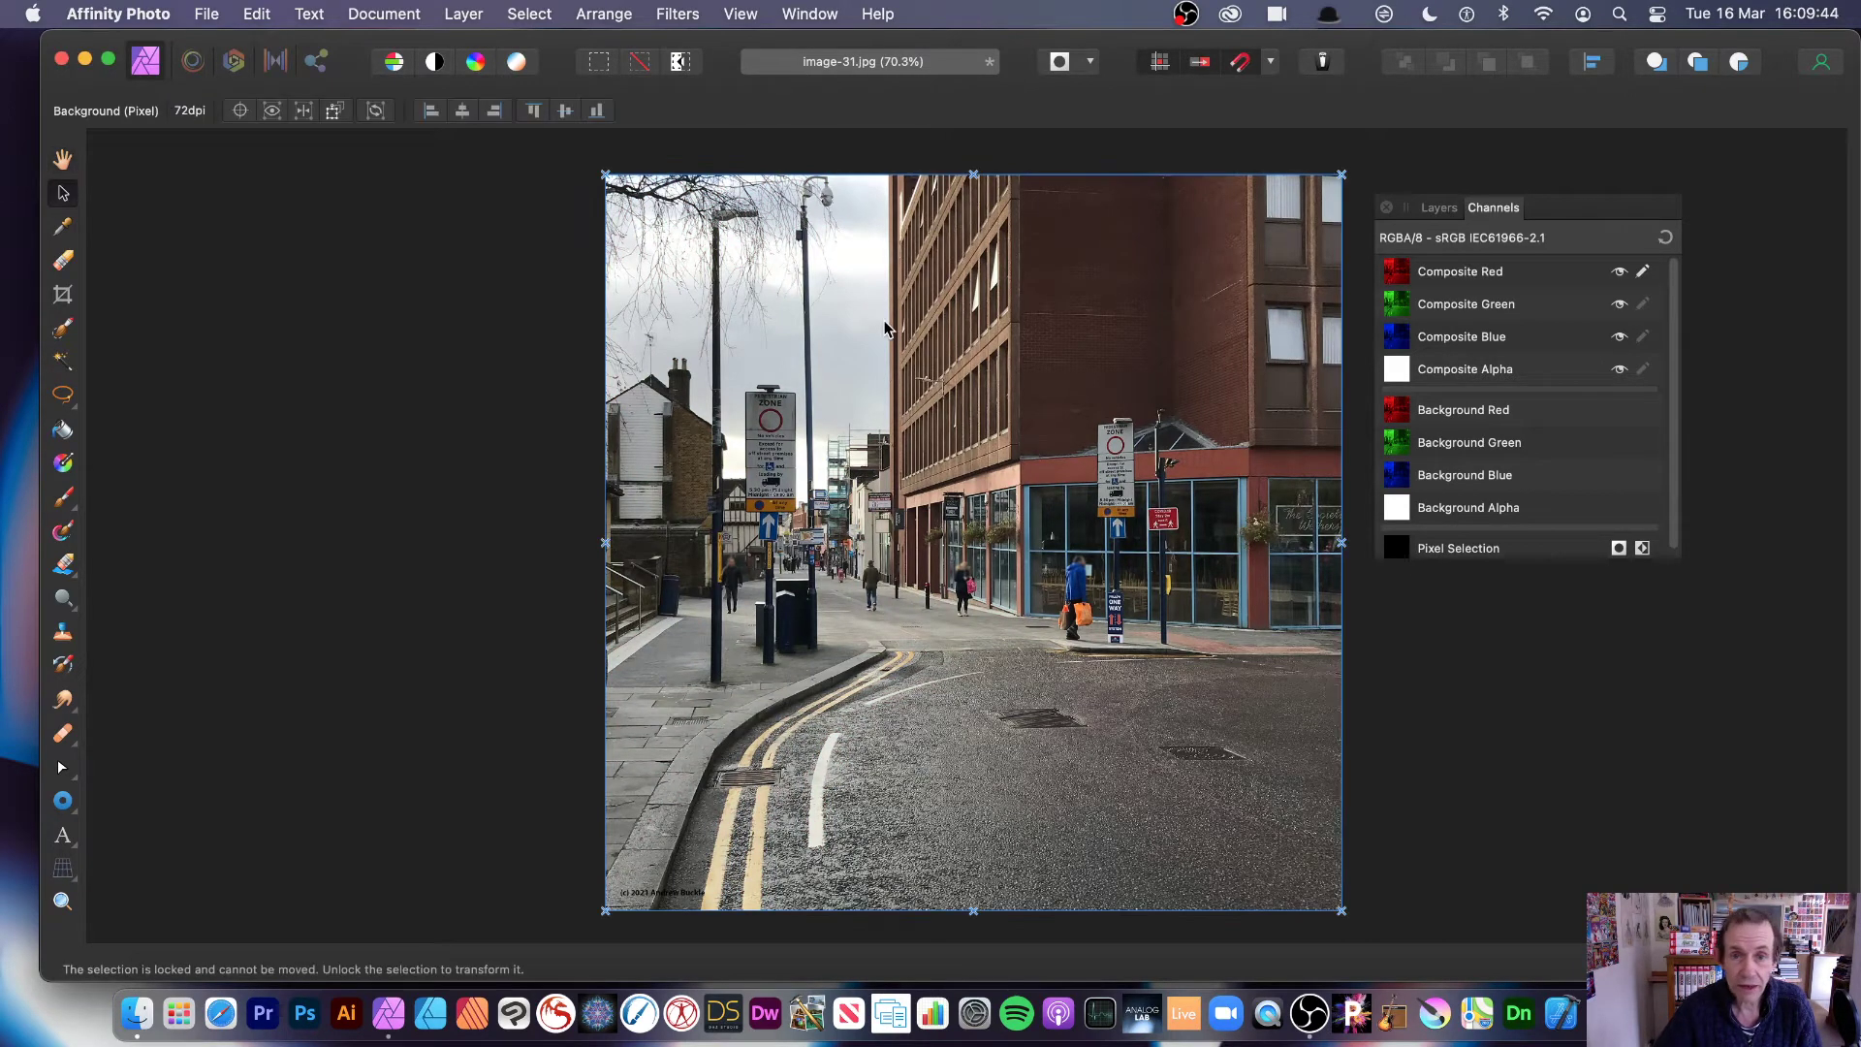
click(462, 13)
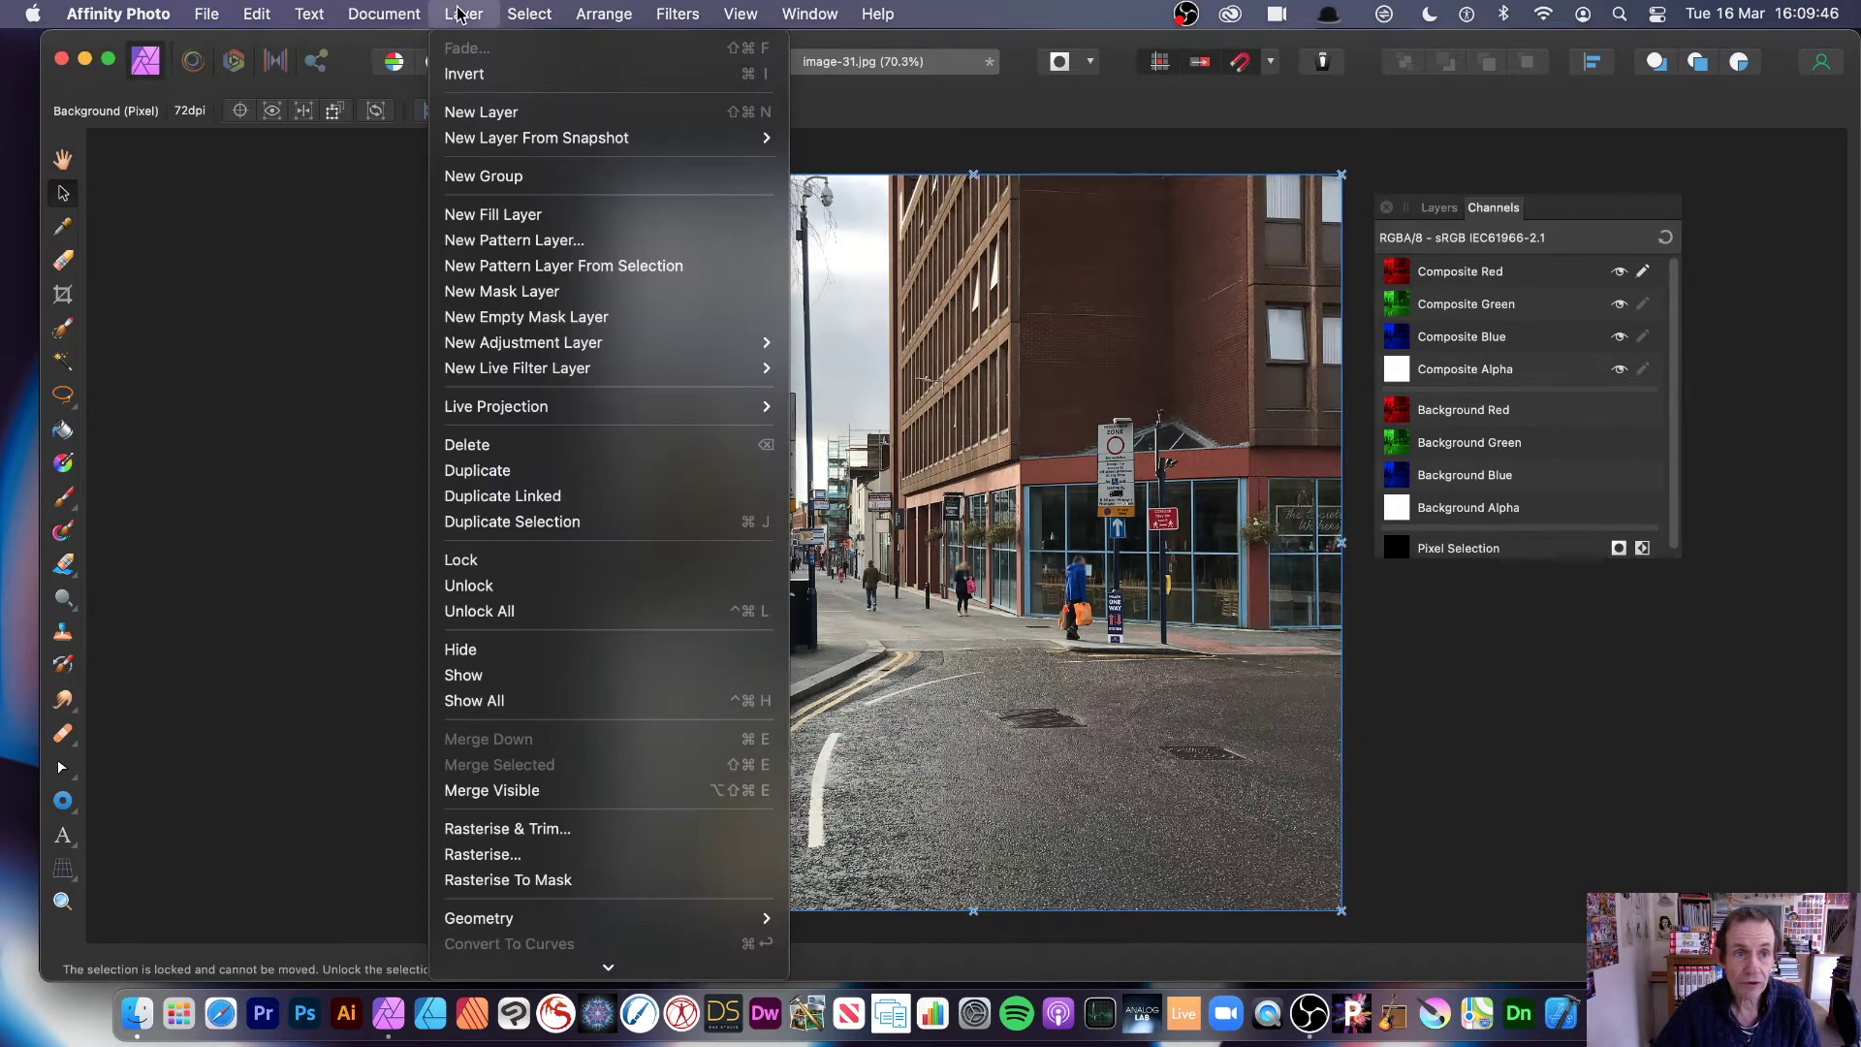
click(501, 470)
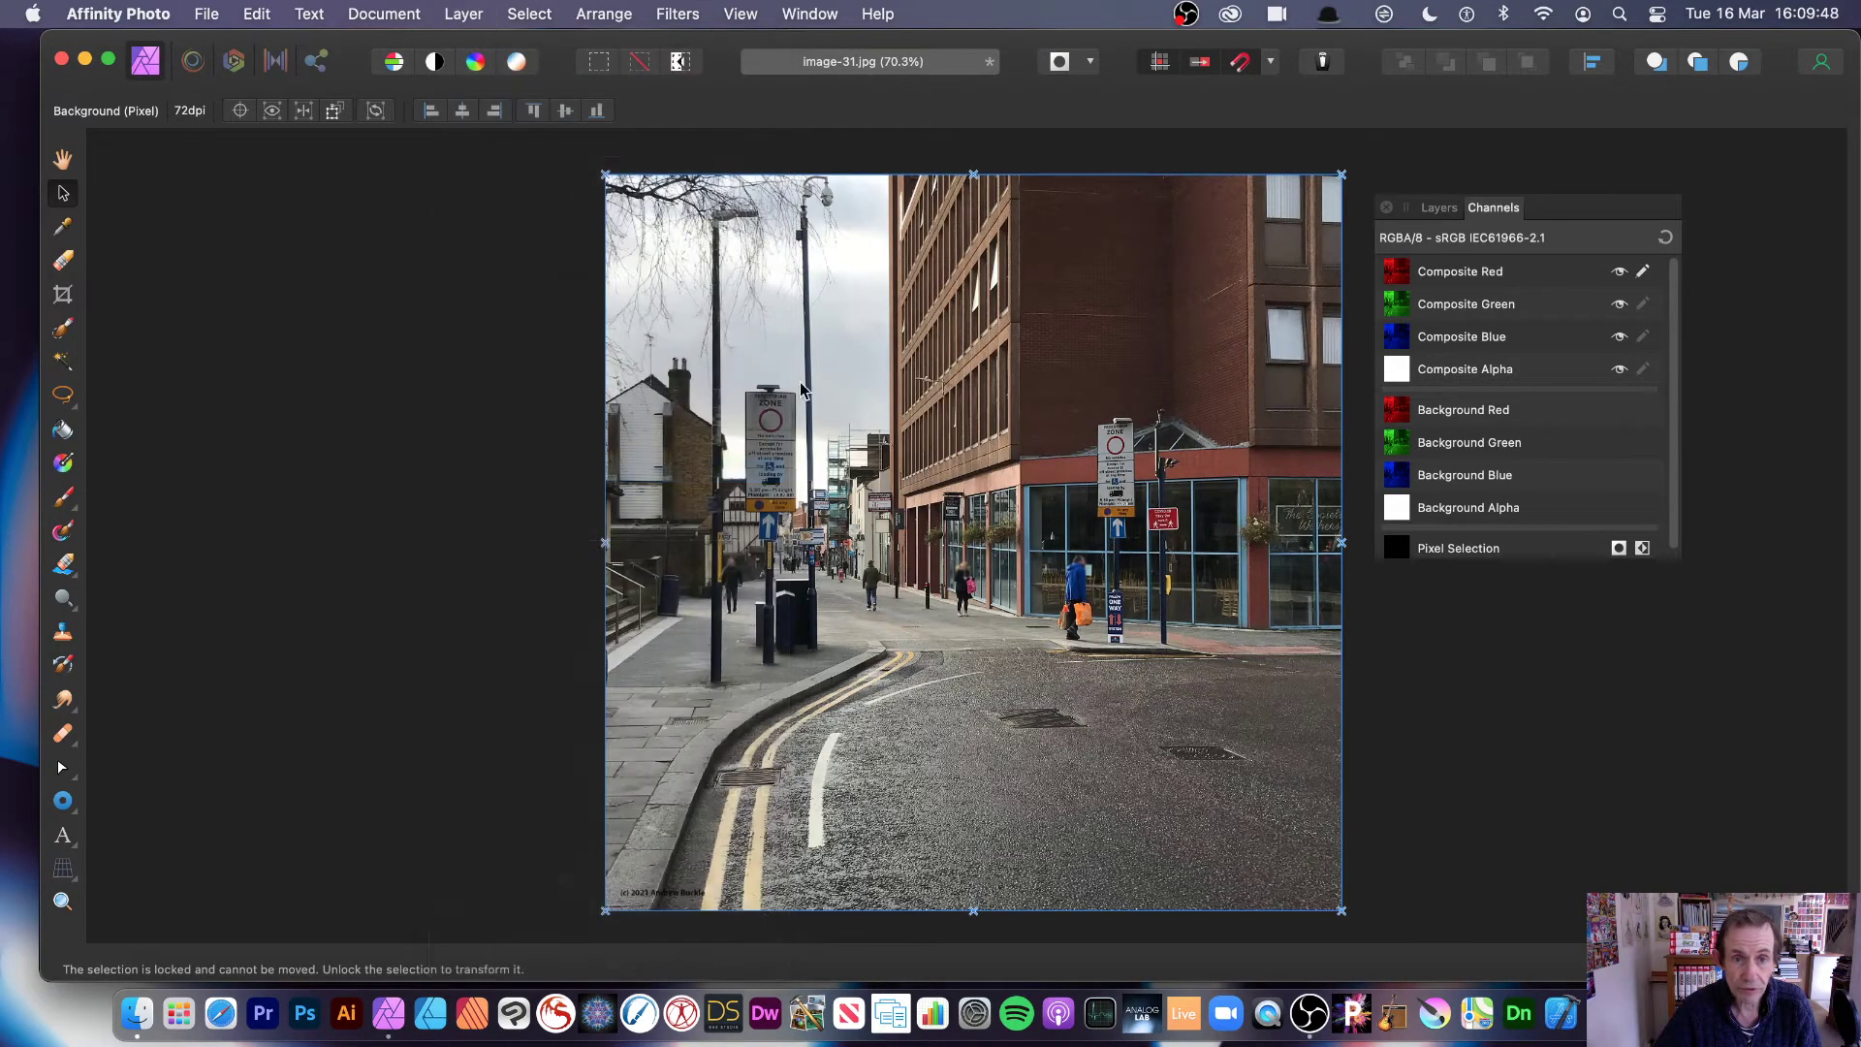
drag(606, 176, 746, 336)
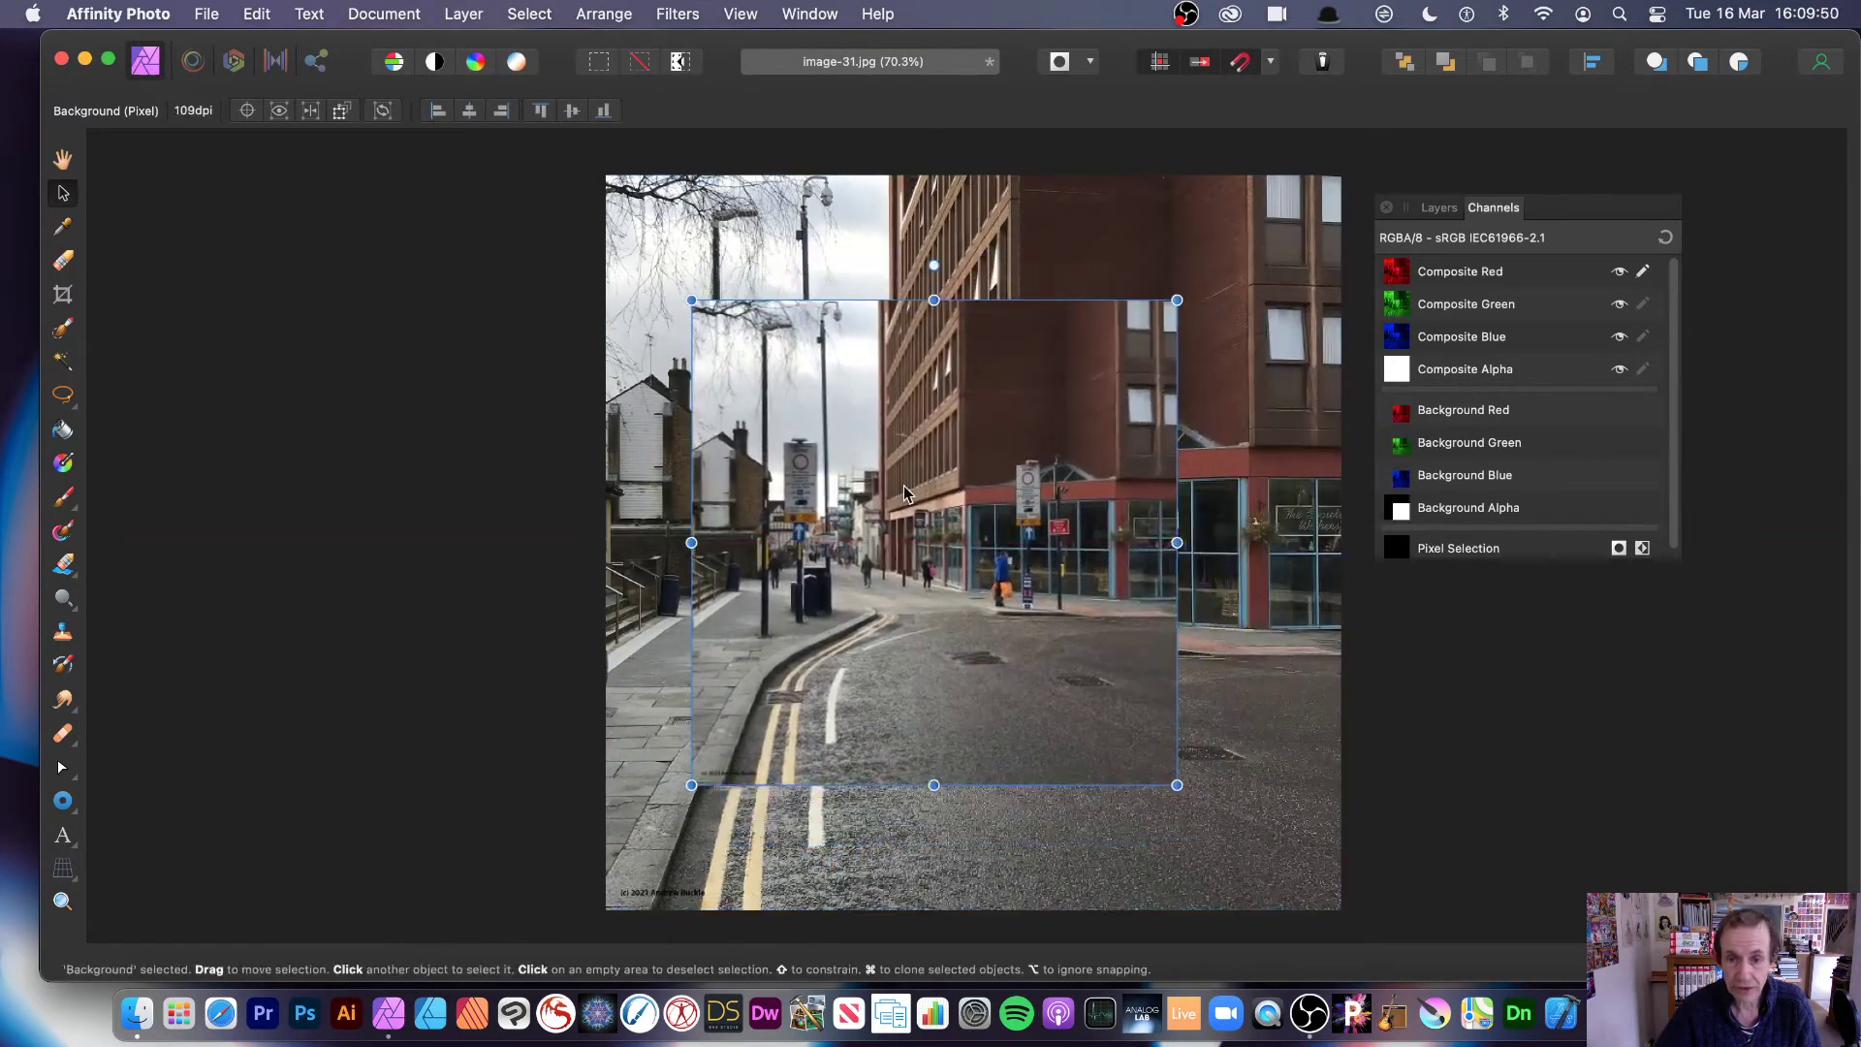
click(674, 13)
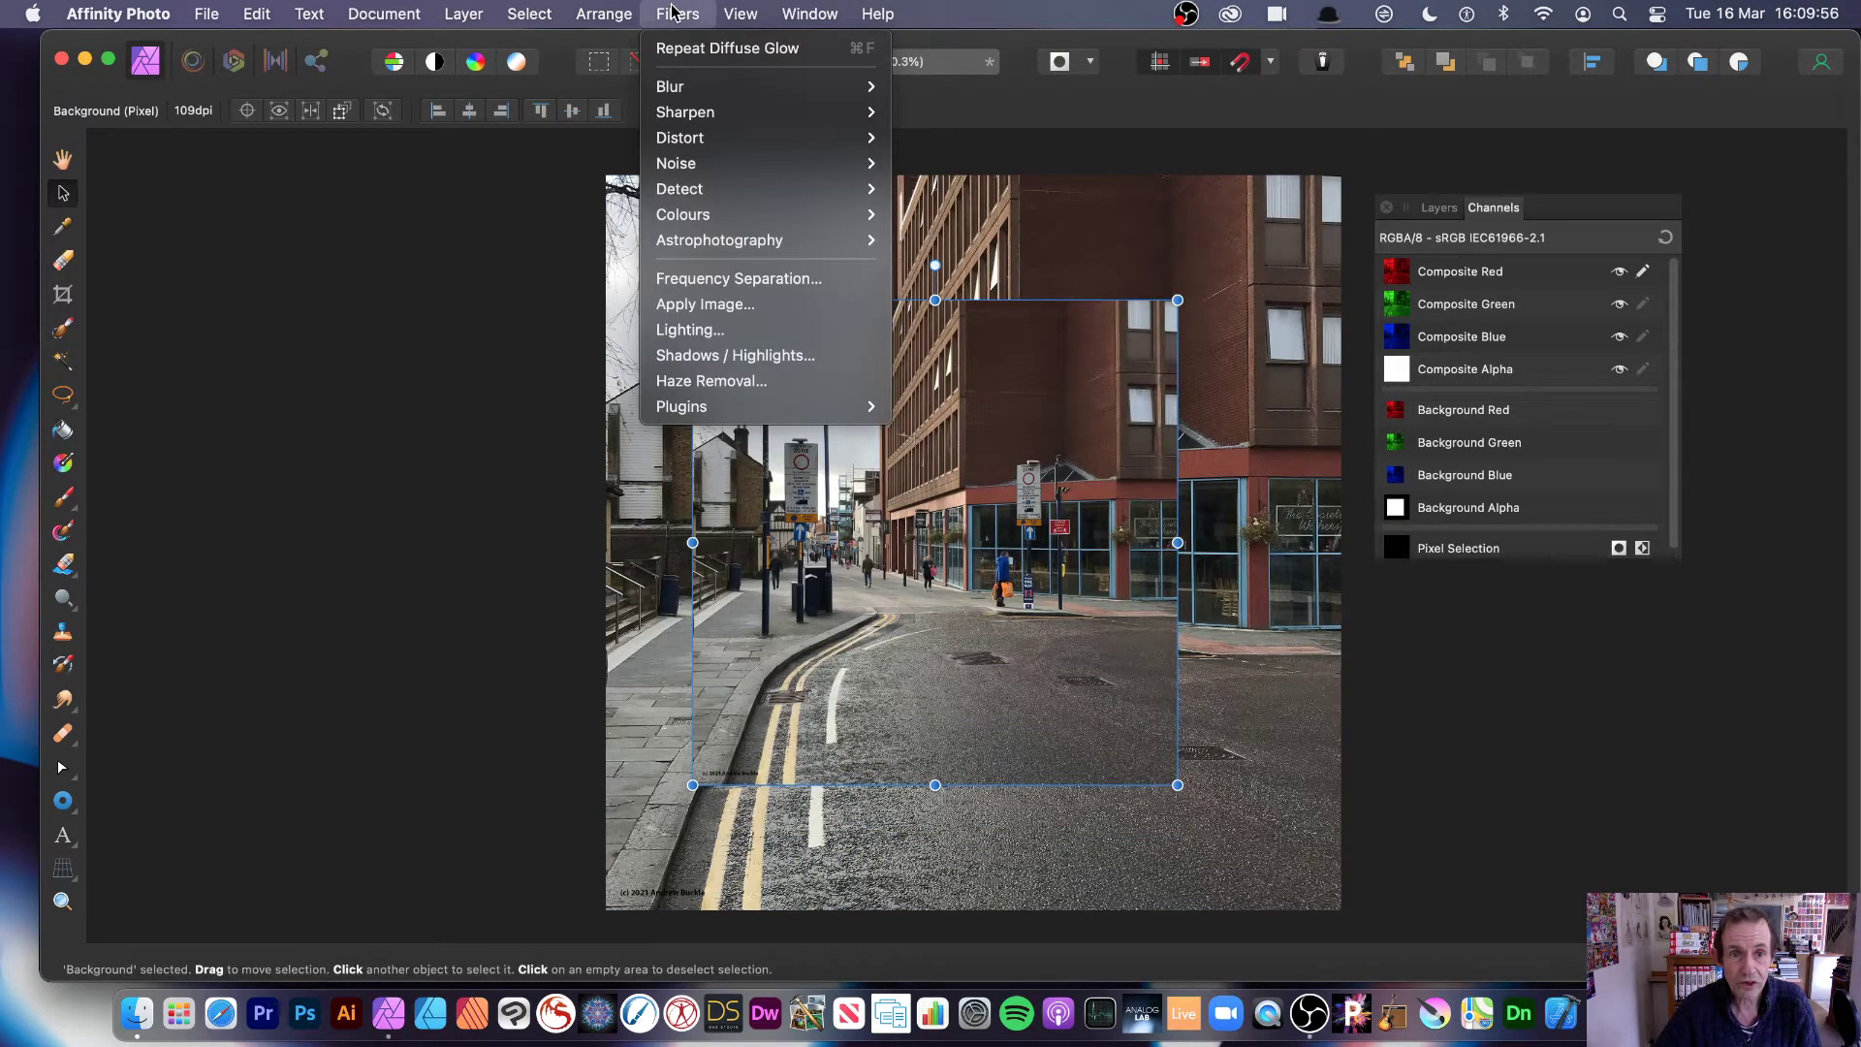
mouse_move(681, 87)
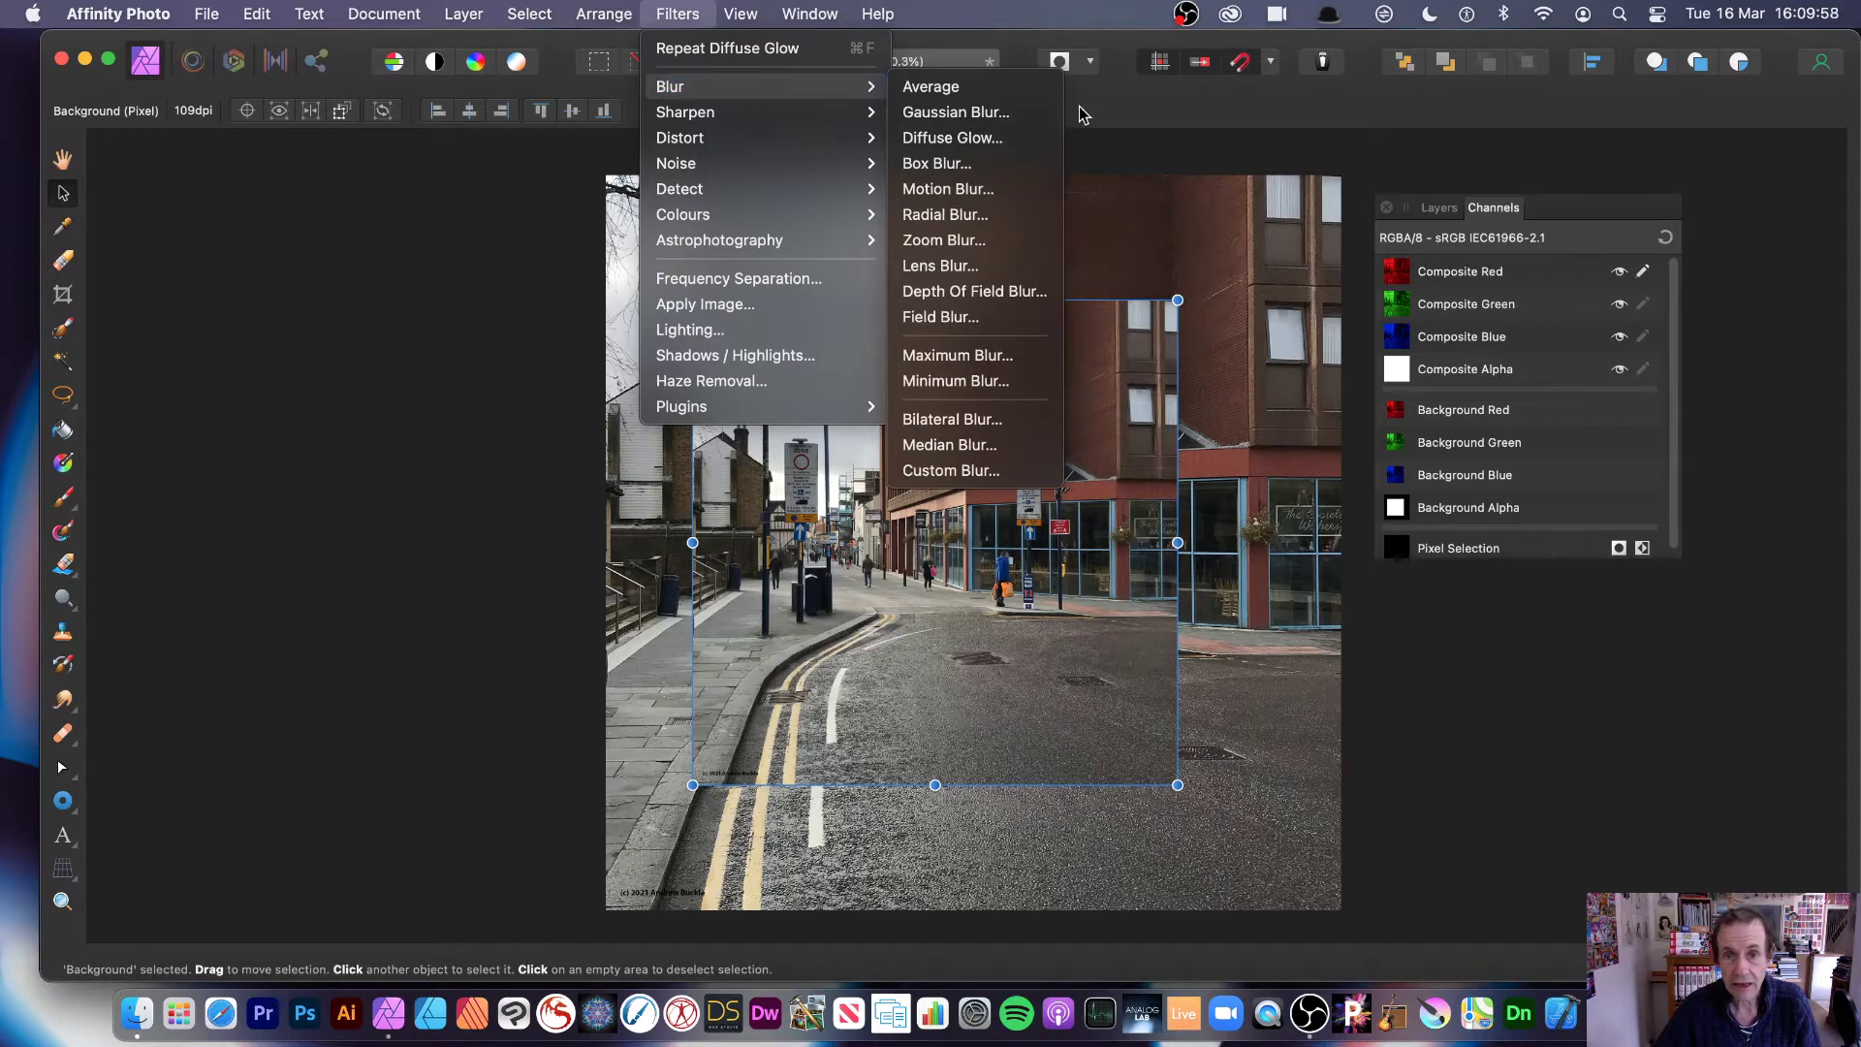
click(974, 139)
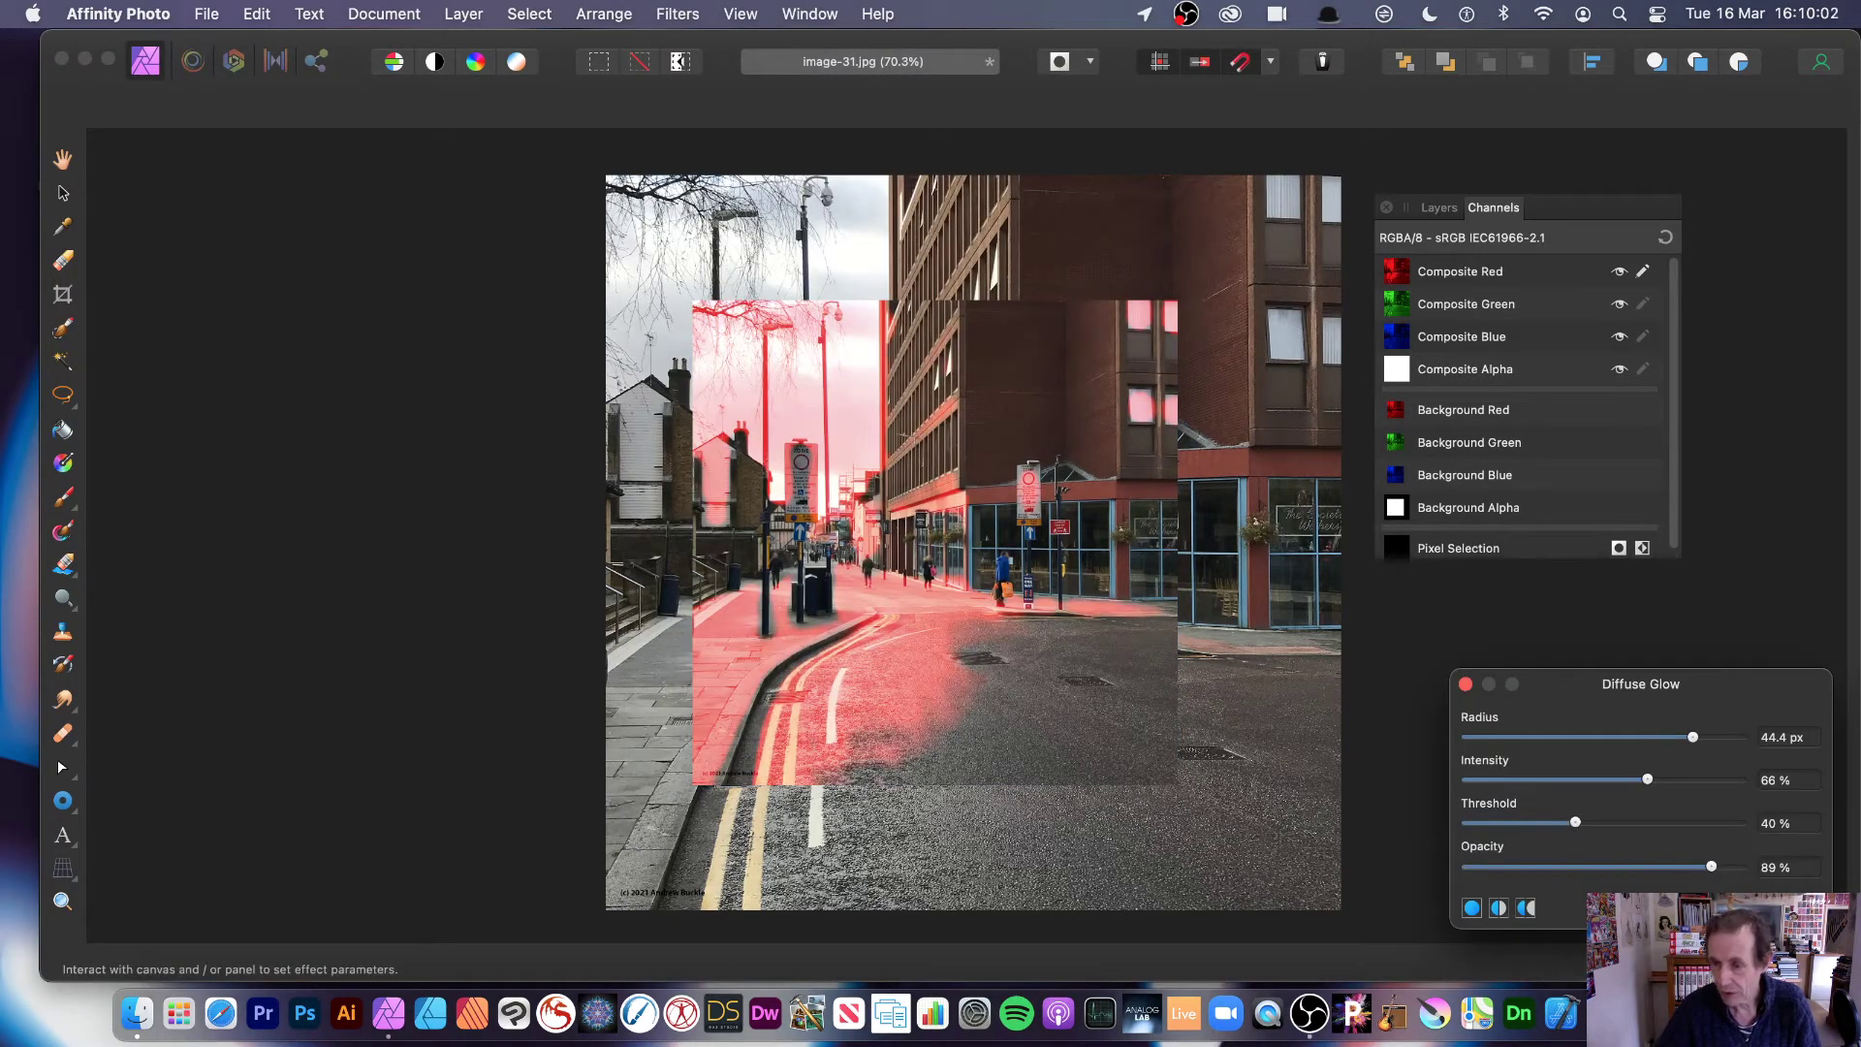
key(v)
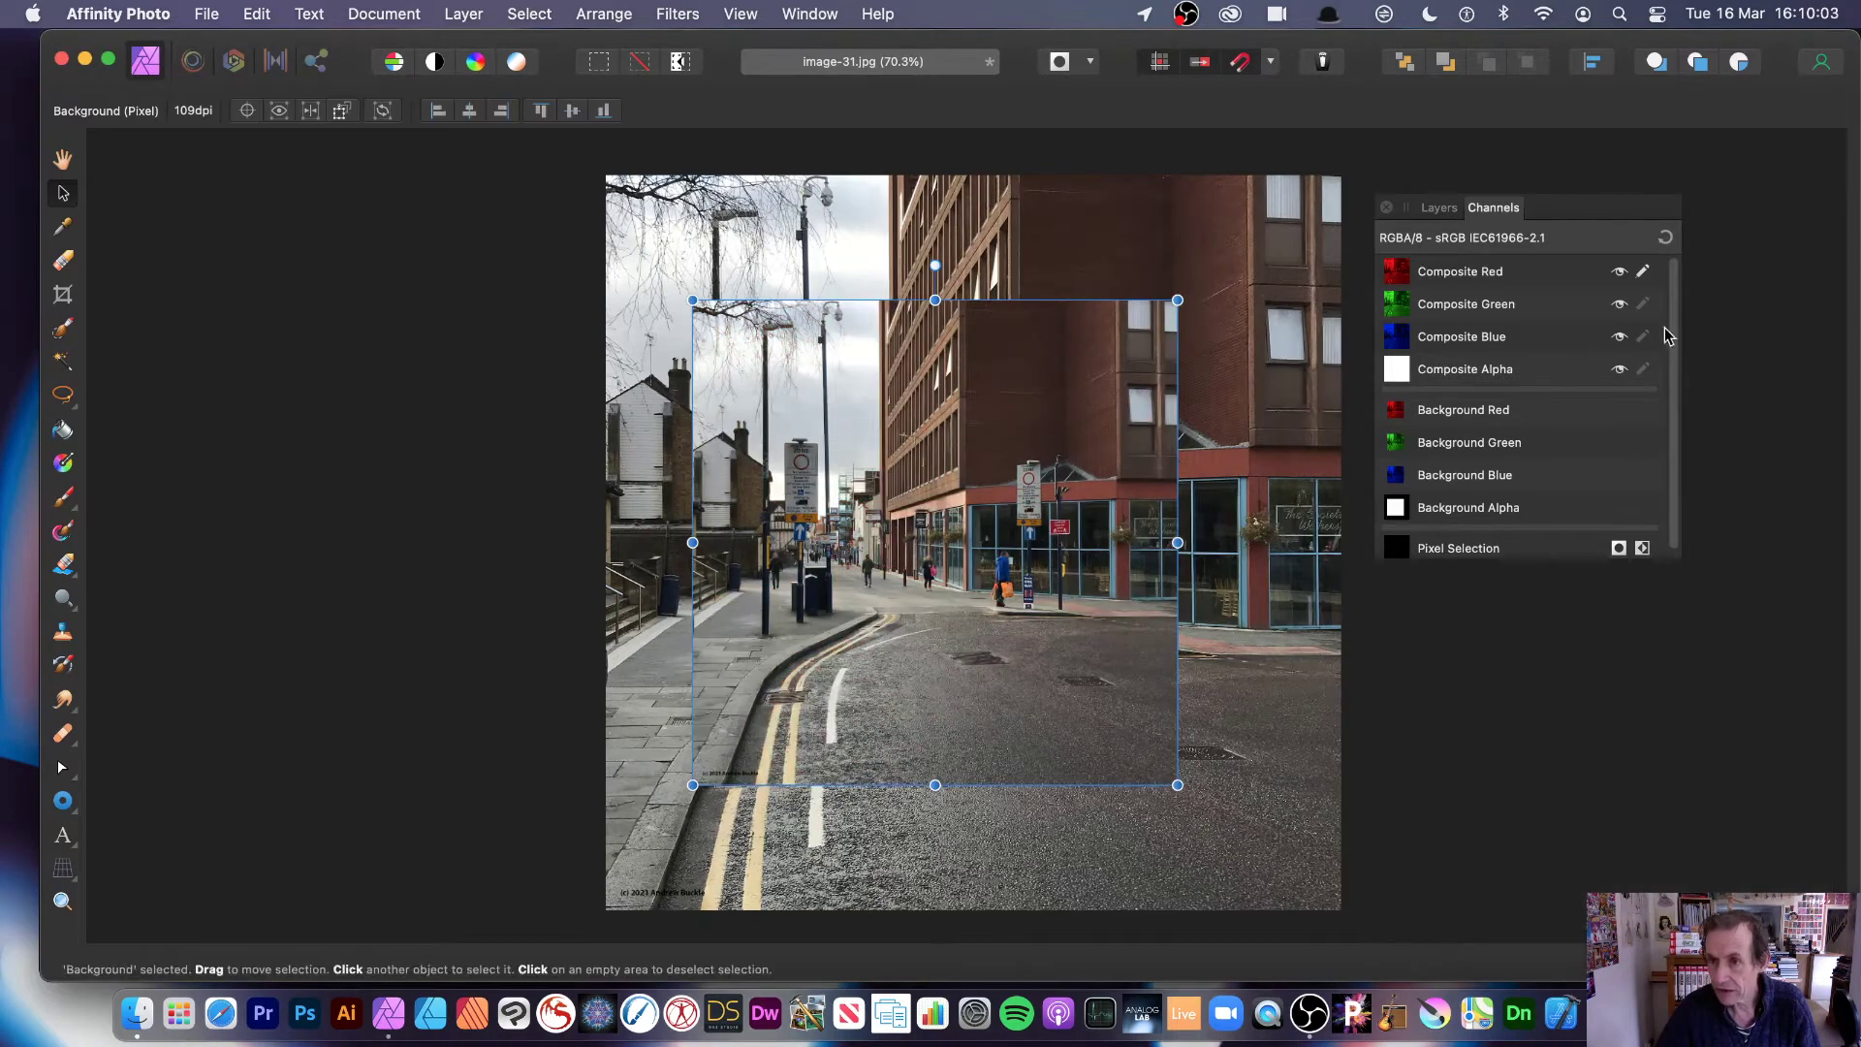
Step: Re-enable editing of all composite channels and apply a Diffuse Glow to the smaller layer with radius 37.9 px, threshold 28% and opacity 65%
click(1648, 270)
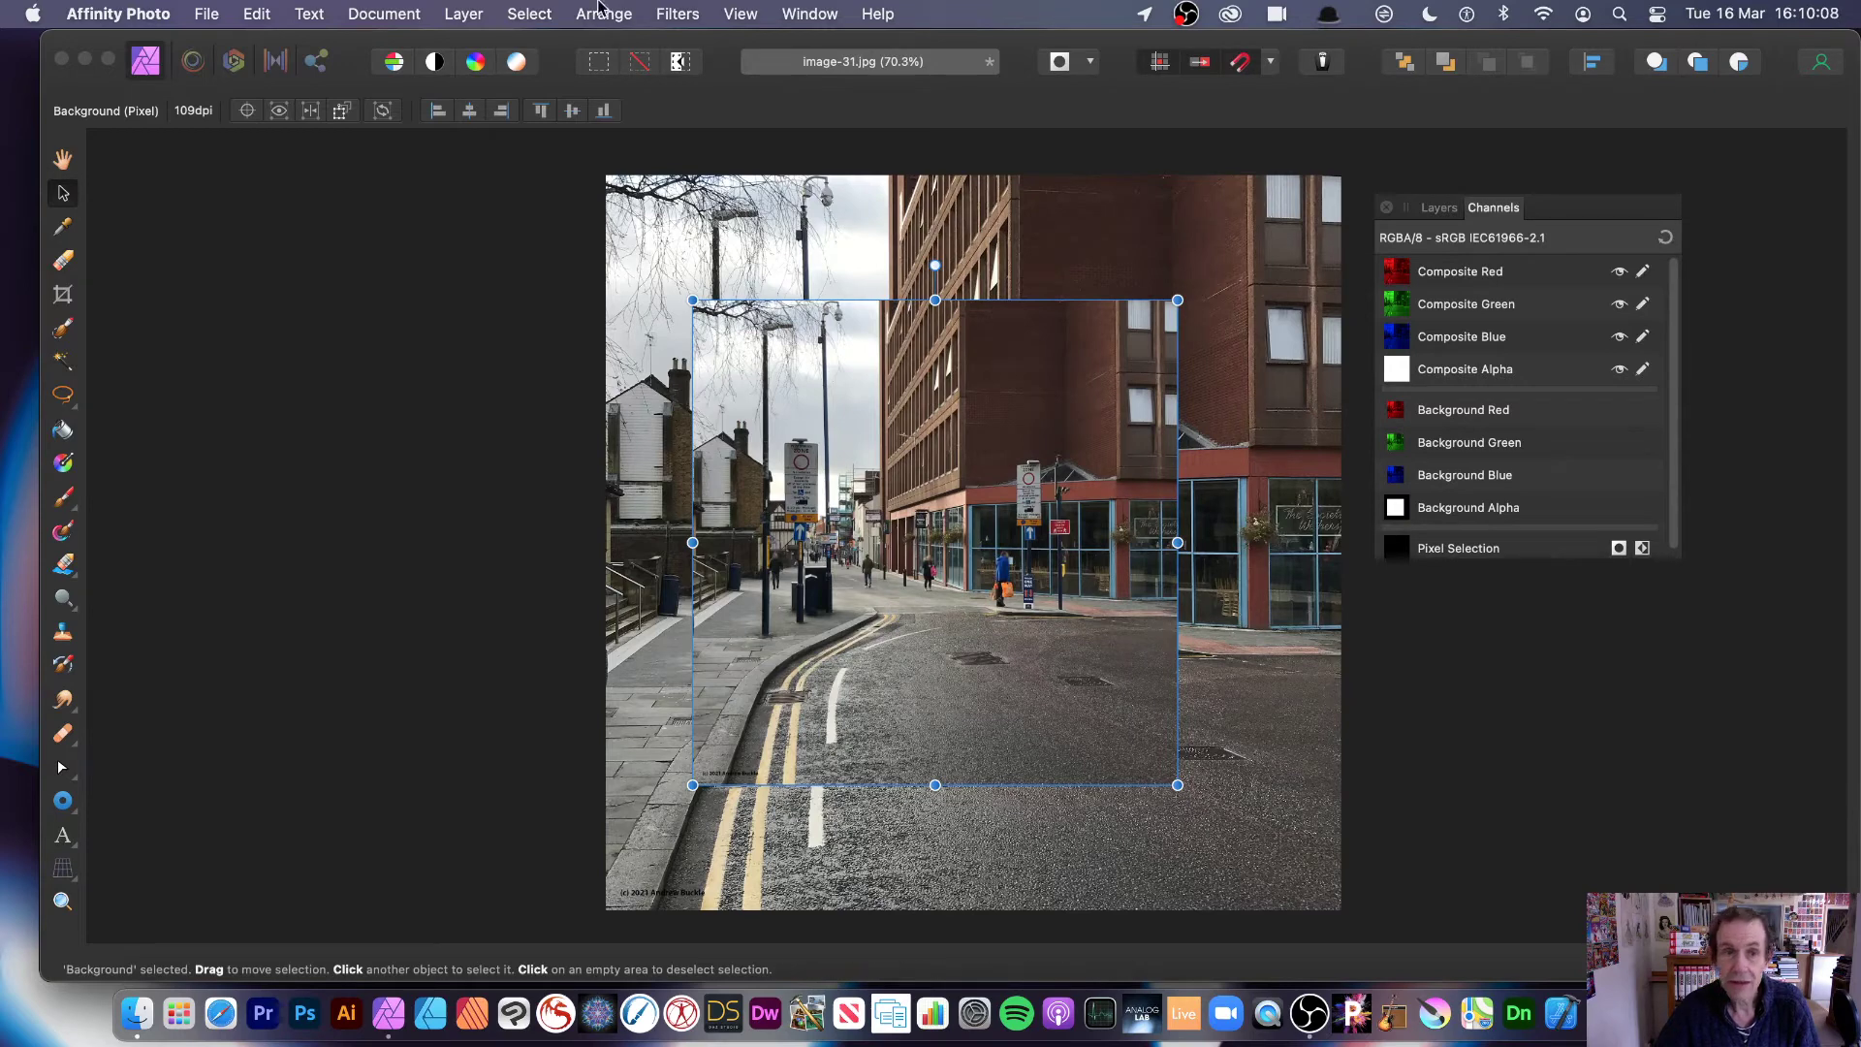
click(678, 15)
mouse_move(782, 85)
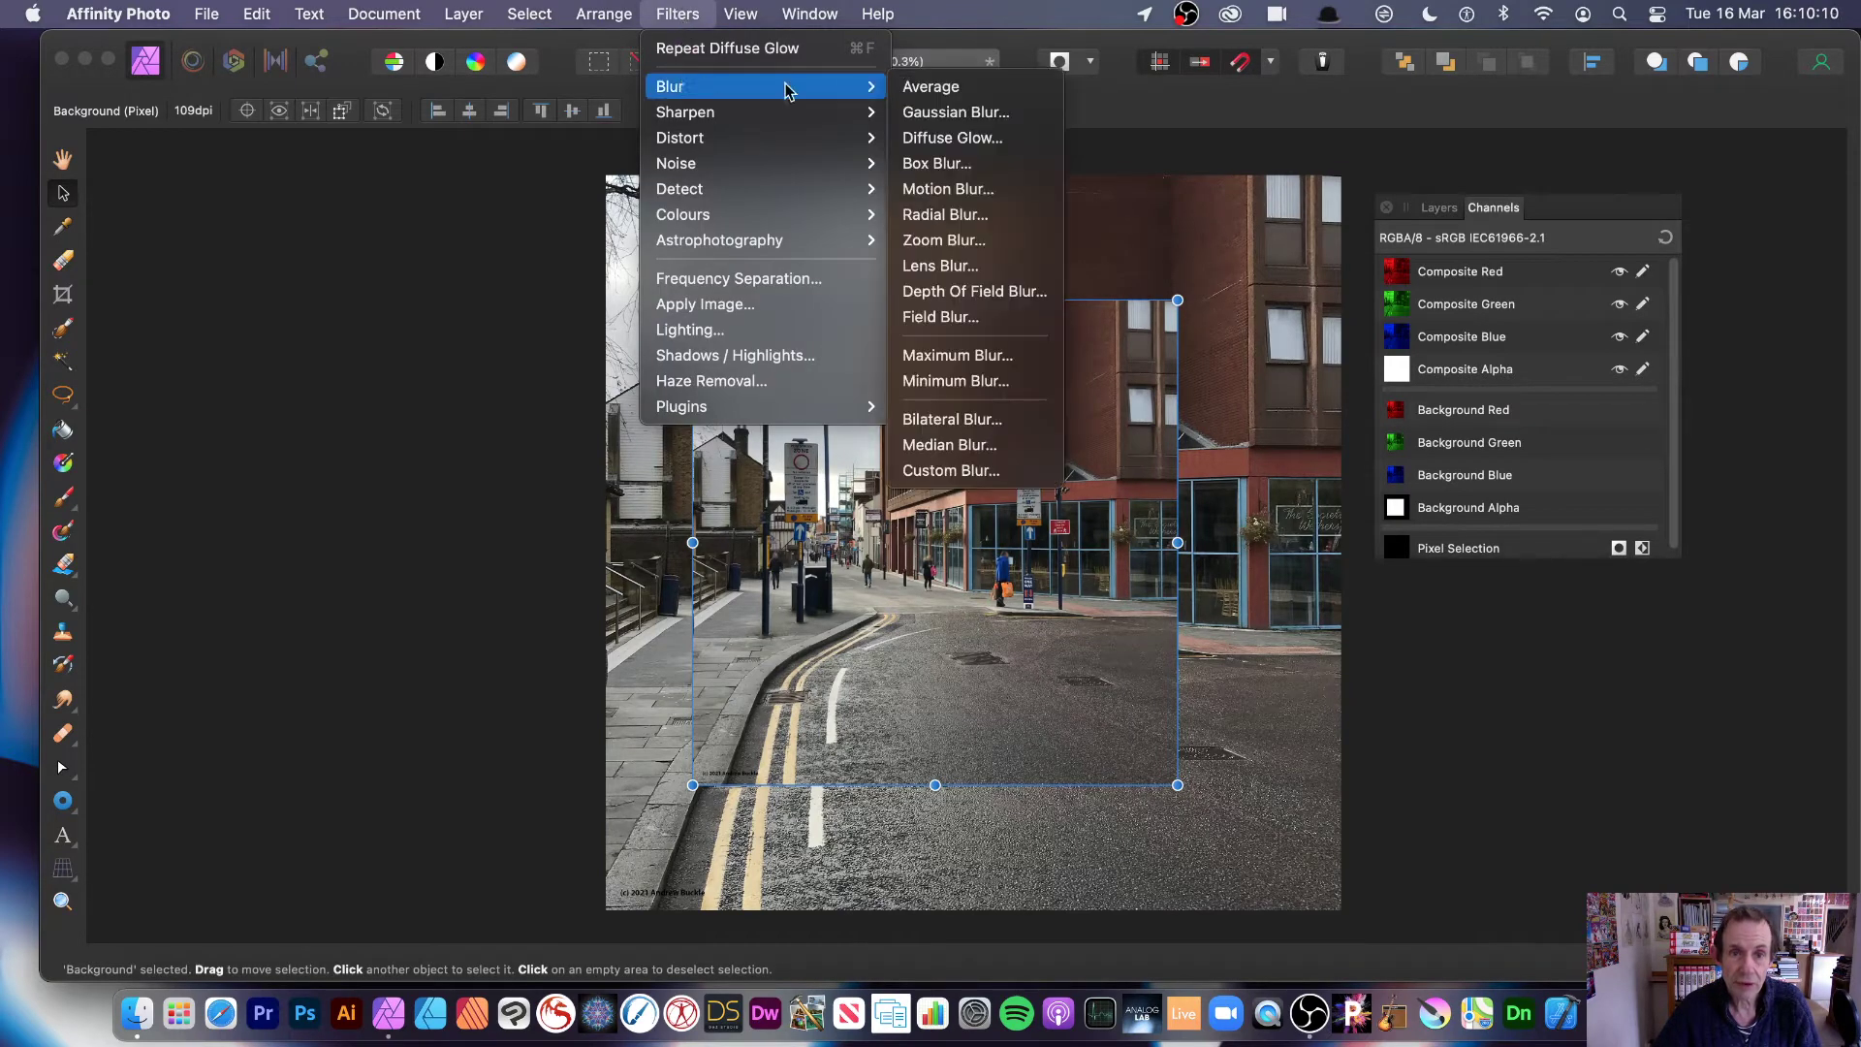
click(969, 133)
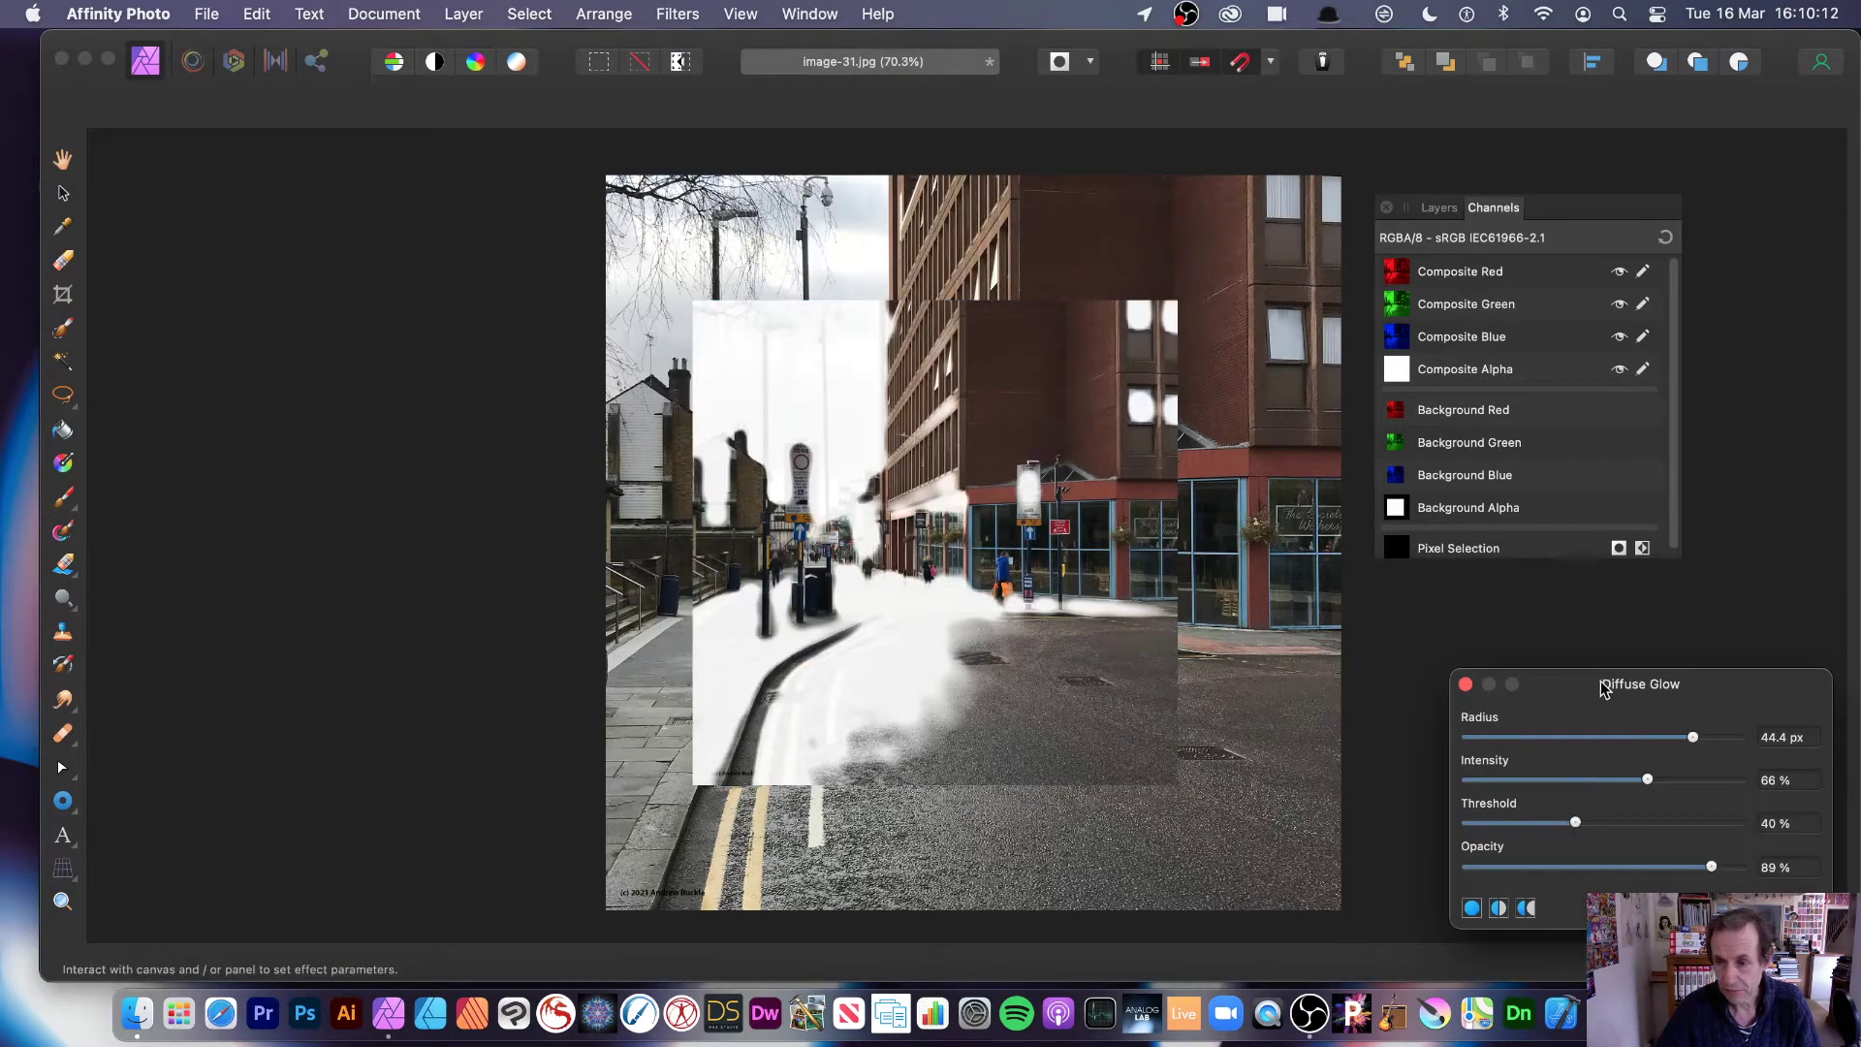
drag(1600, 684, 1305, 538)
mouse_move(1282, 679)
mouse_down()
mouse_move(1234, 678)
mouse_move(1296, 685)
mouse_move(1172, 682)
mouse_move(1249, 685)
mouse_up()
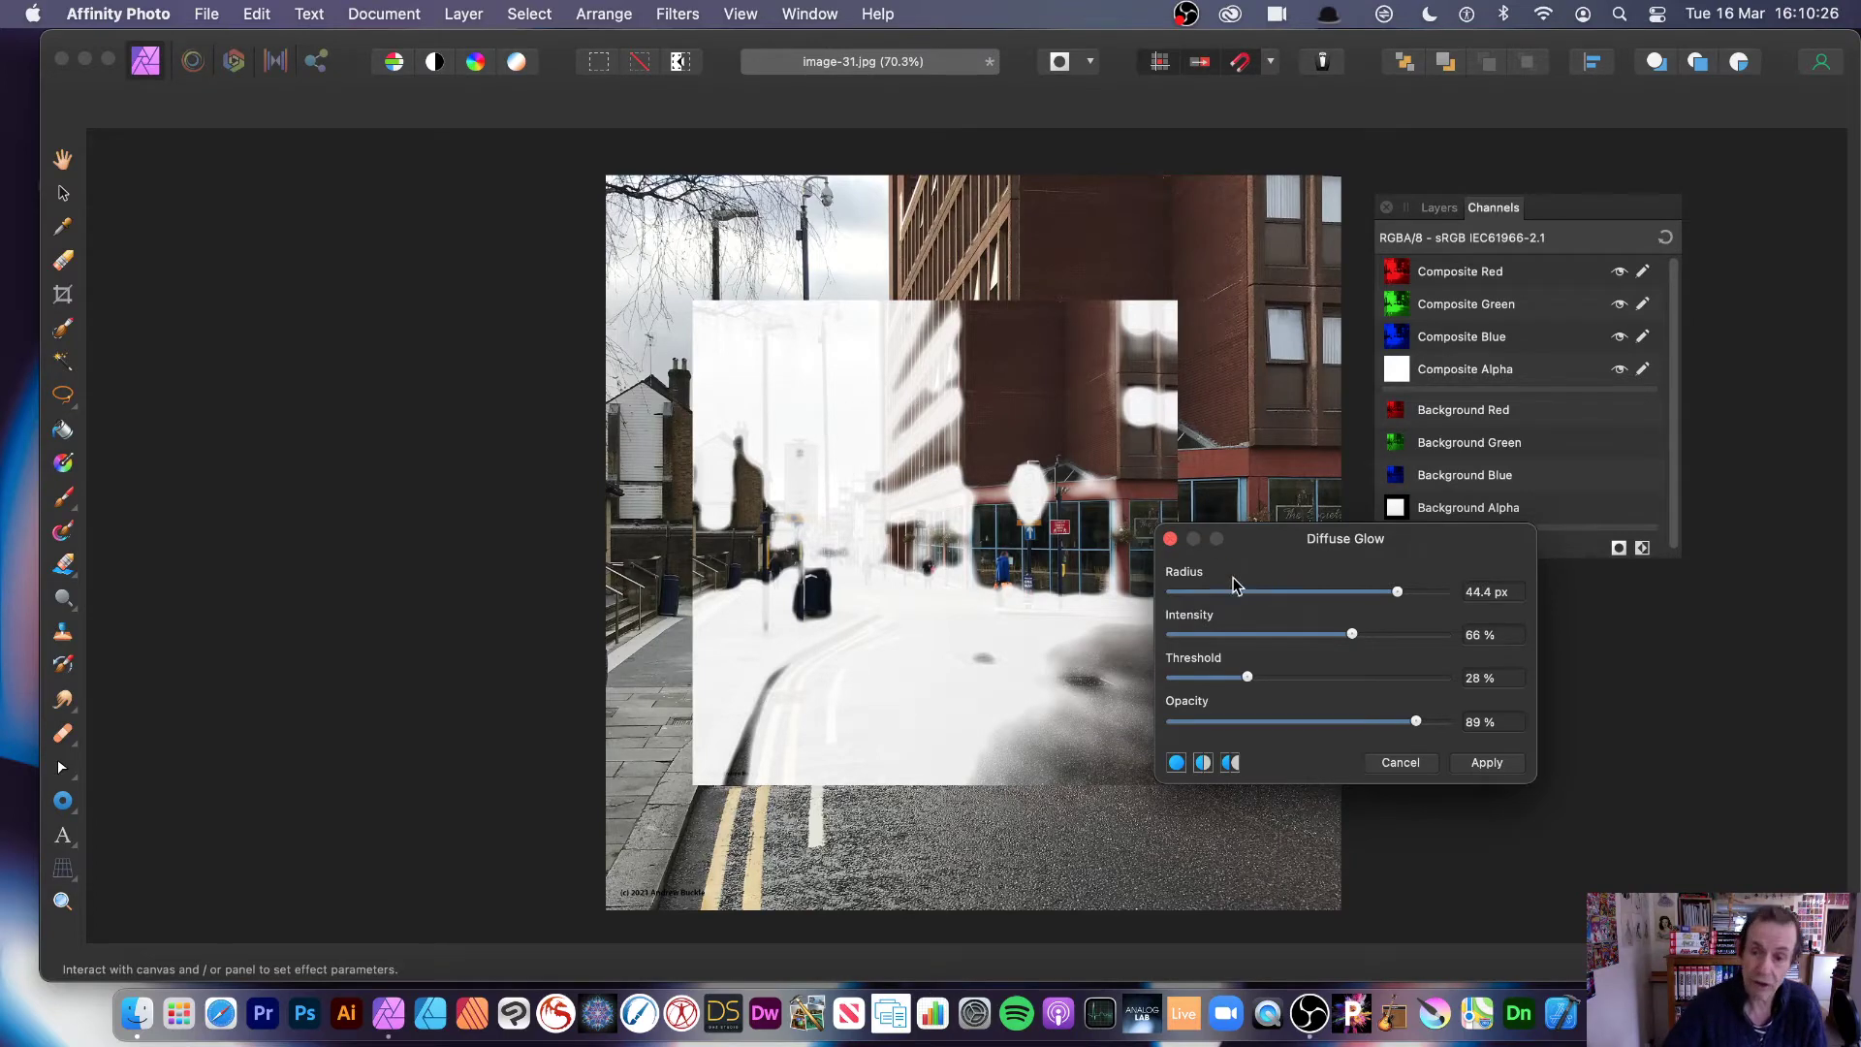
mouse_move(1397, 591)
mouse_down()
mouse_move(1187, 601)
mouse_move(1379, 597)
mouse_up()
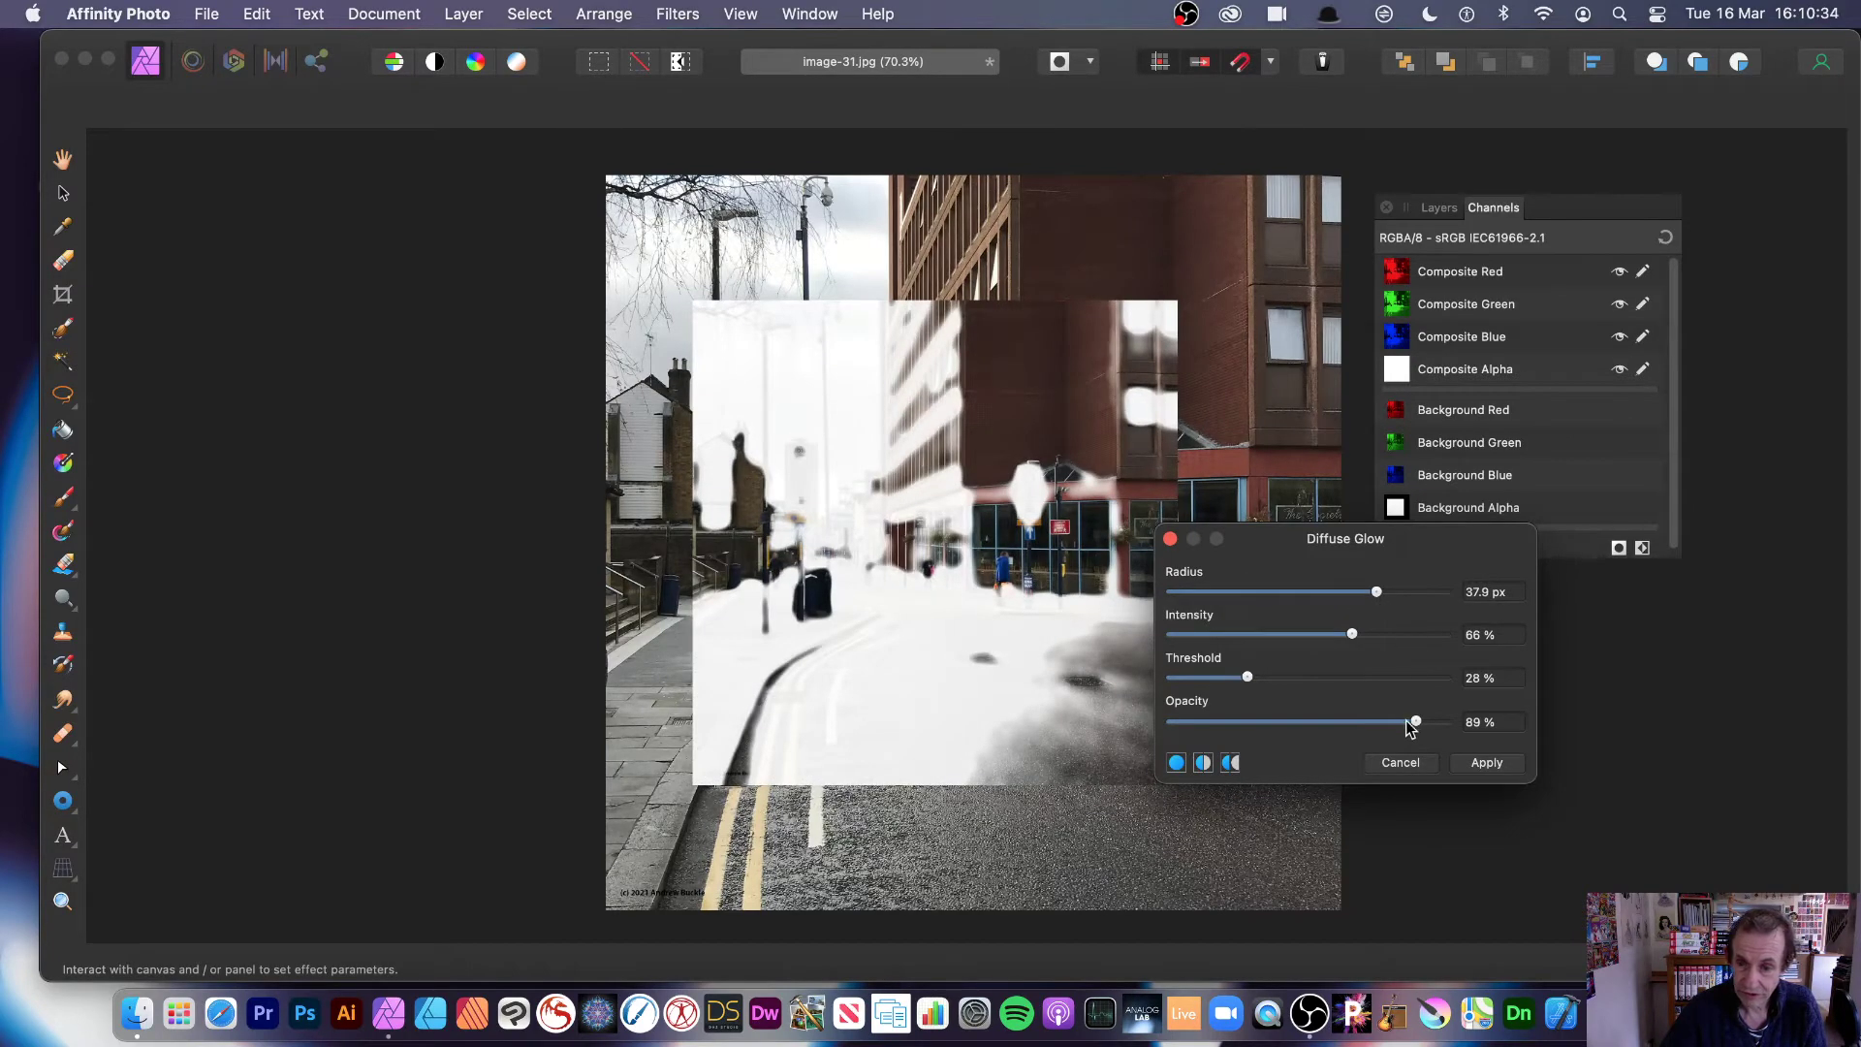
mouse_move(1413, 723)
mouse_down()
mouse_move(1245, 724)
mouse_move(1433, 723)
mouse_move(1388, 726)
mouse_up()
drag(1354, 722, 1348, 717)
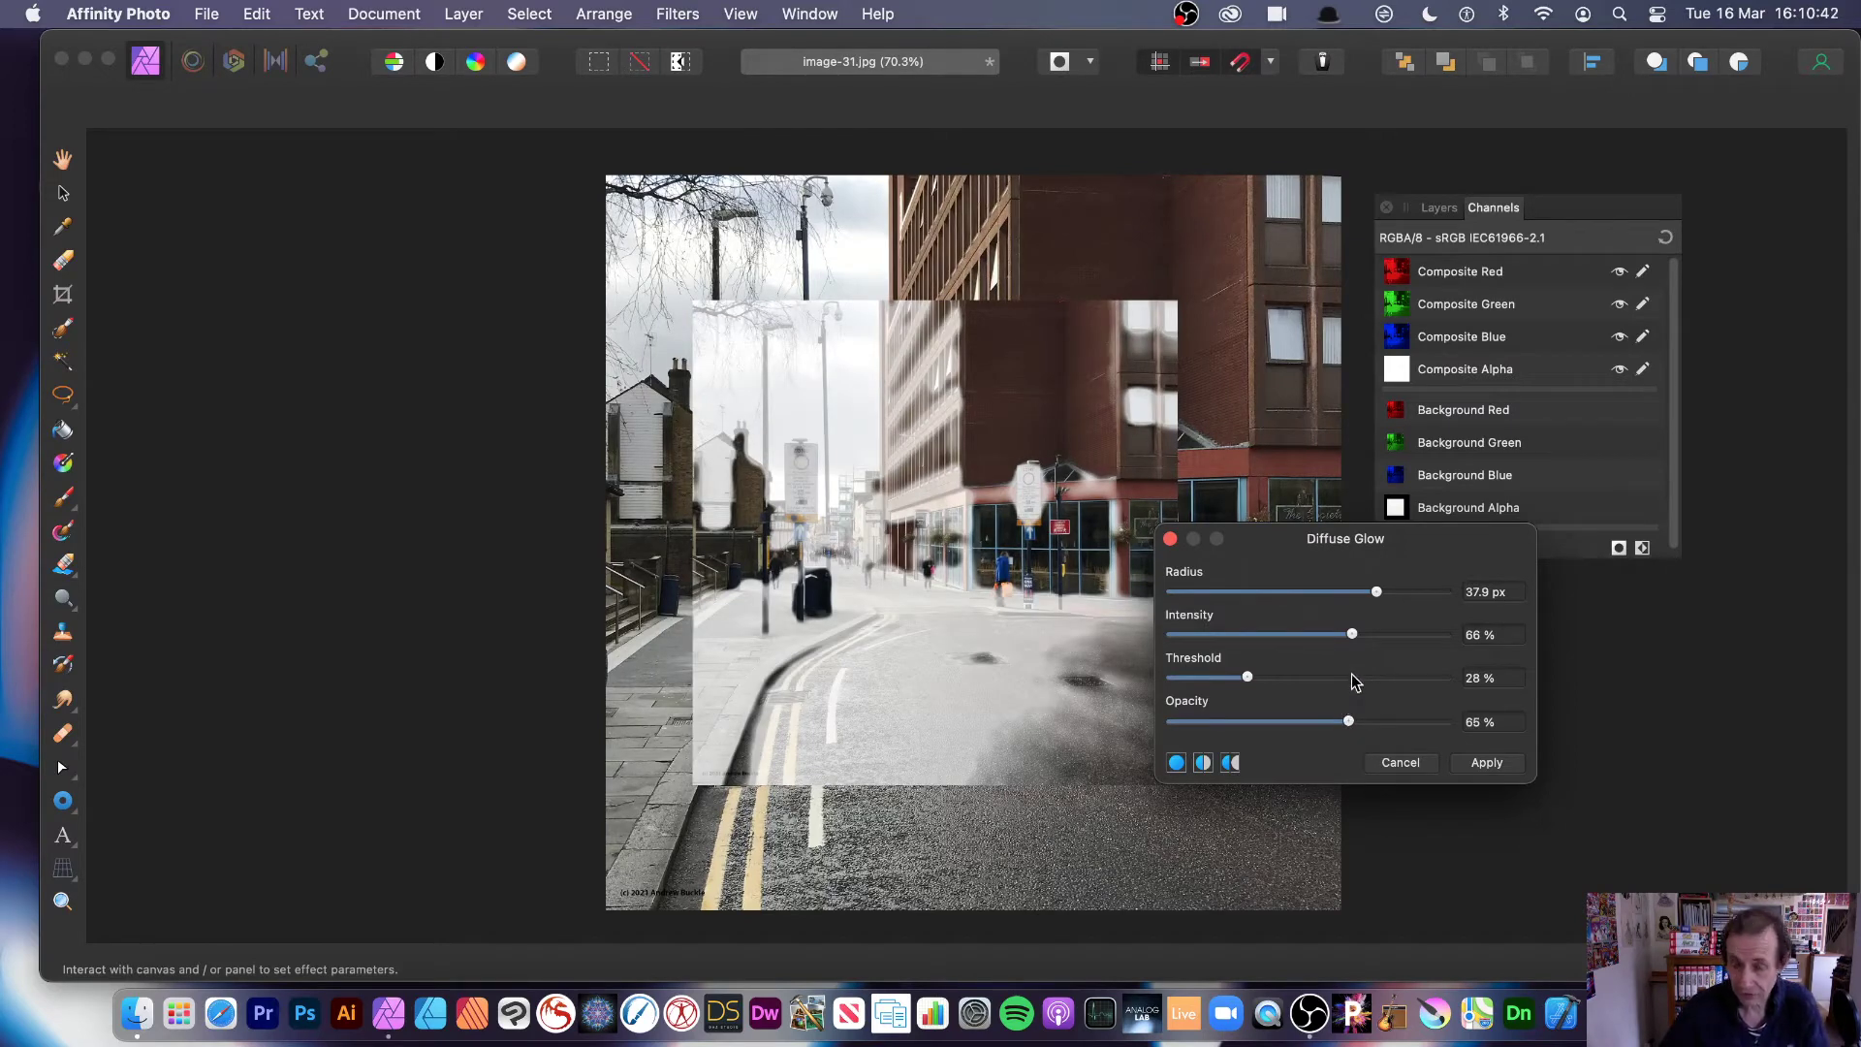
click(1476, 765)
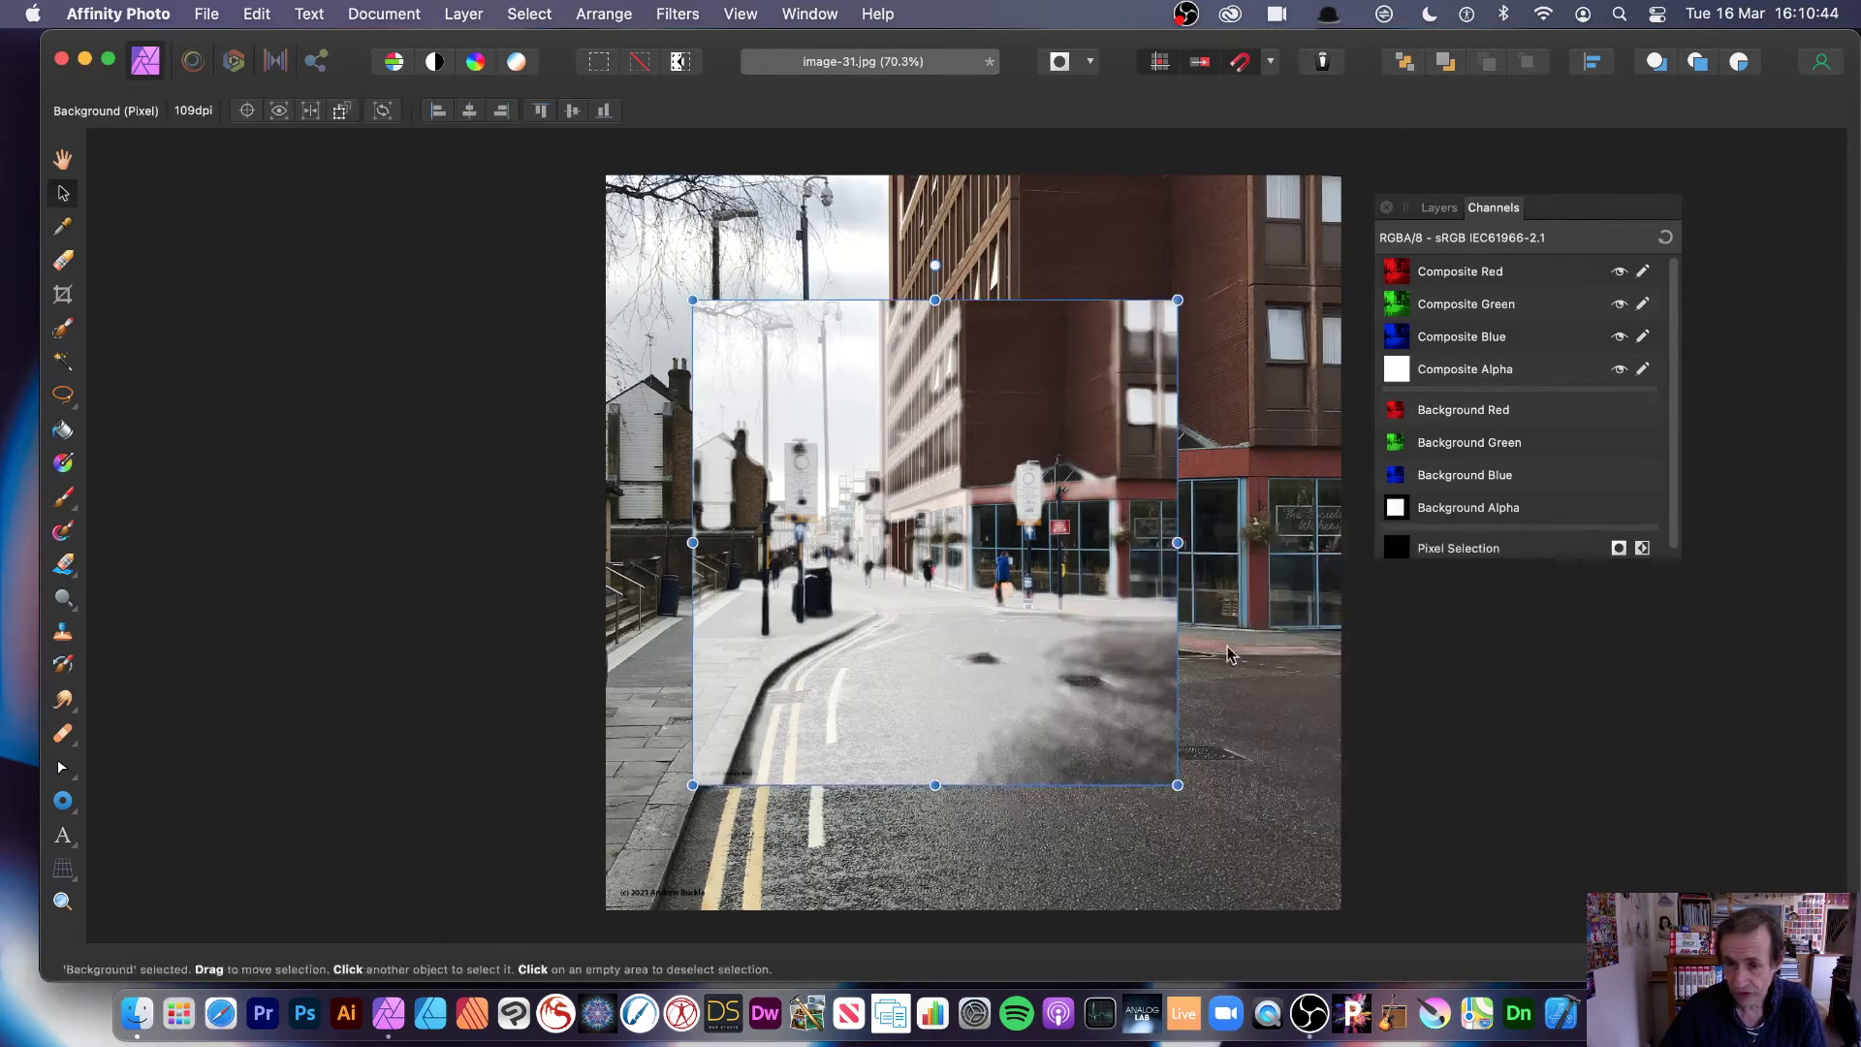
Step: Try the Difference blend mode on the smaller Background layer and switch it to Hard Light
click(1441, 209)
click(1533, 242)
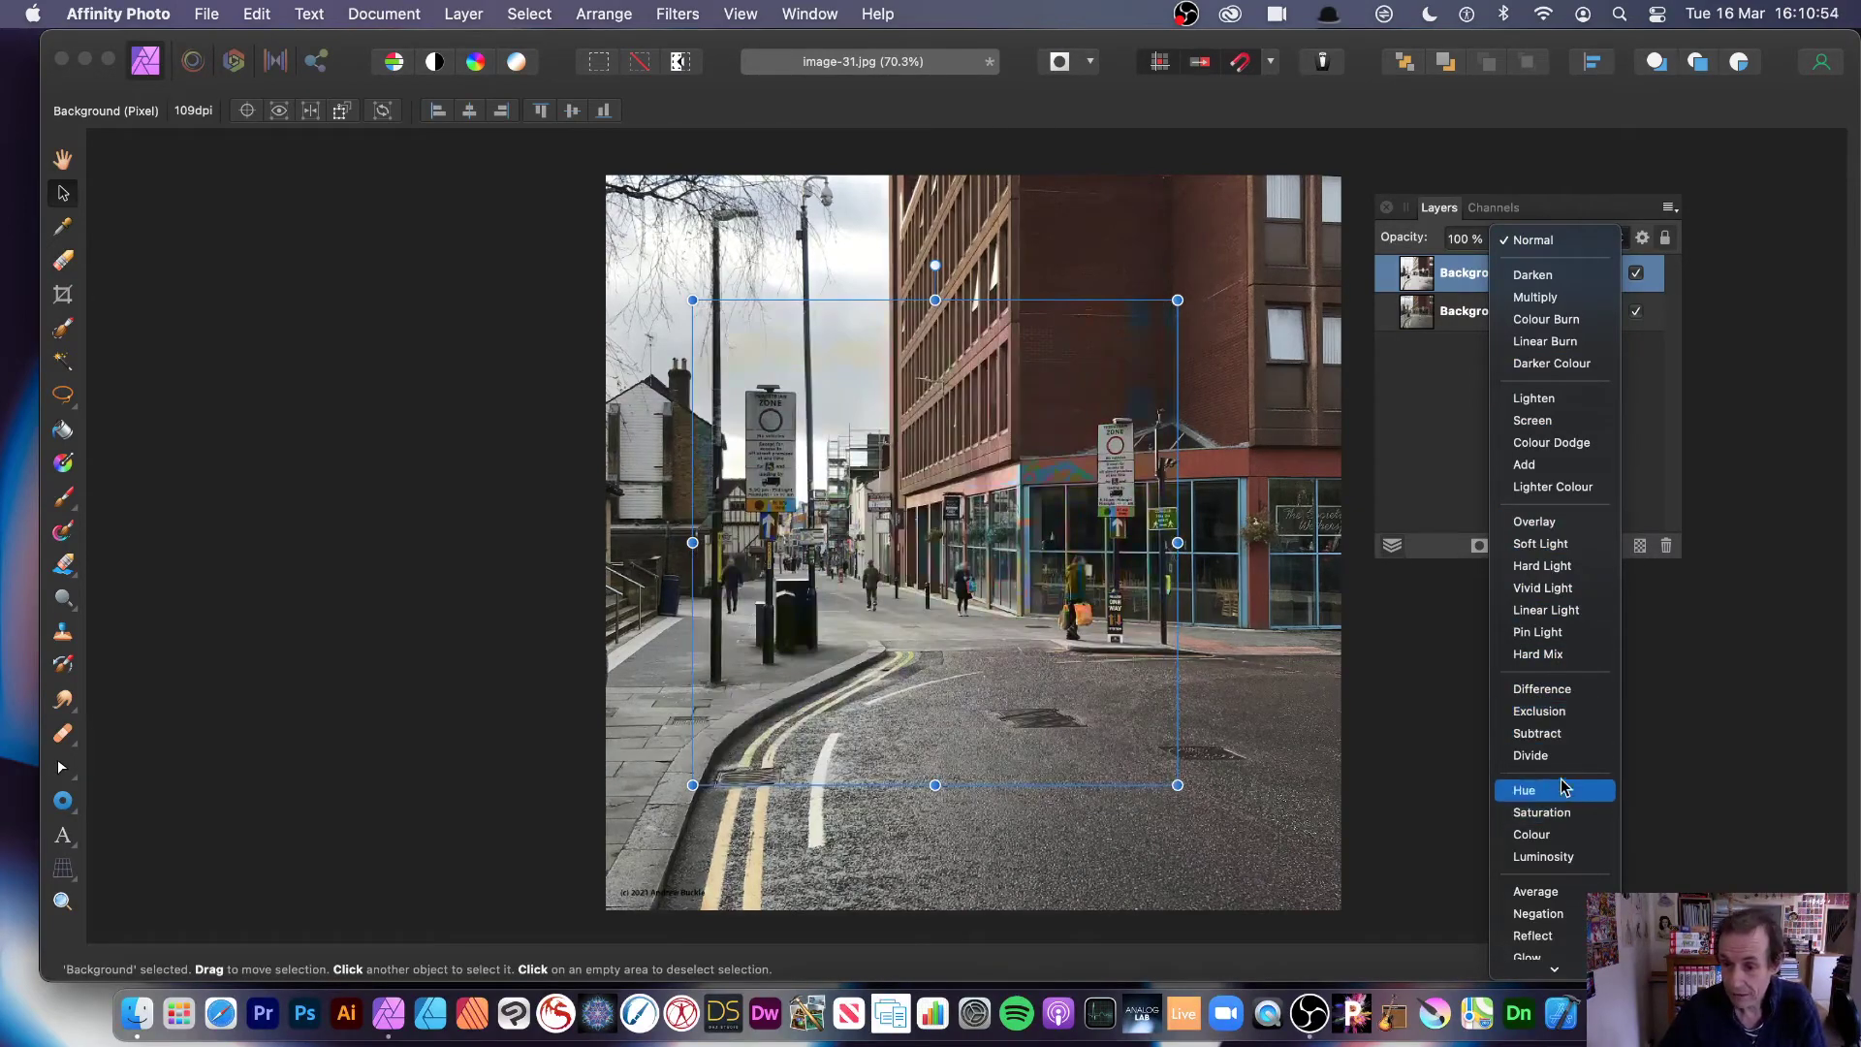
click(1575, 692)
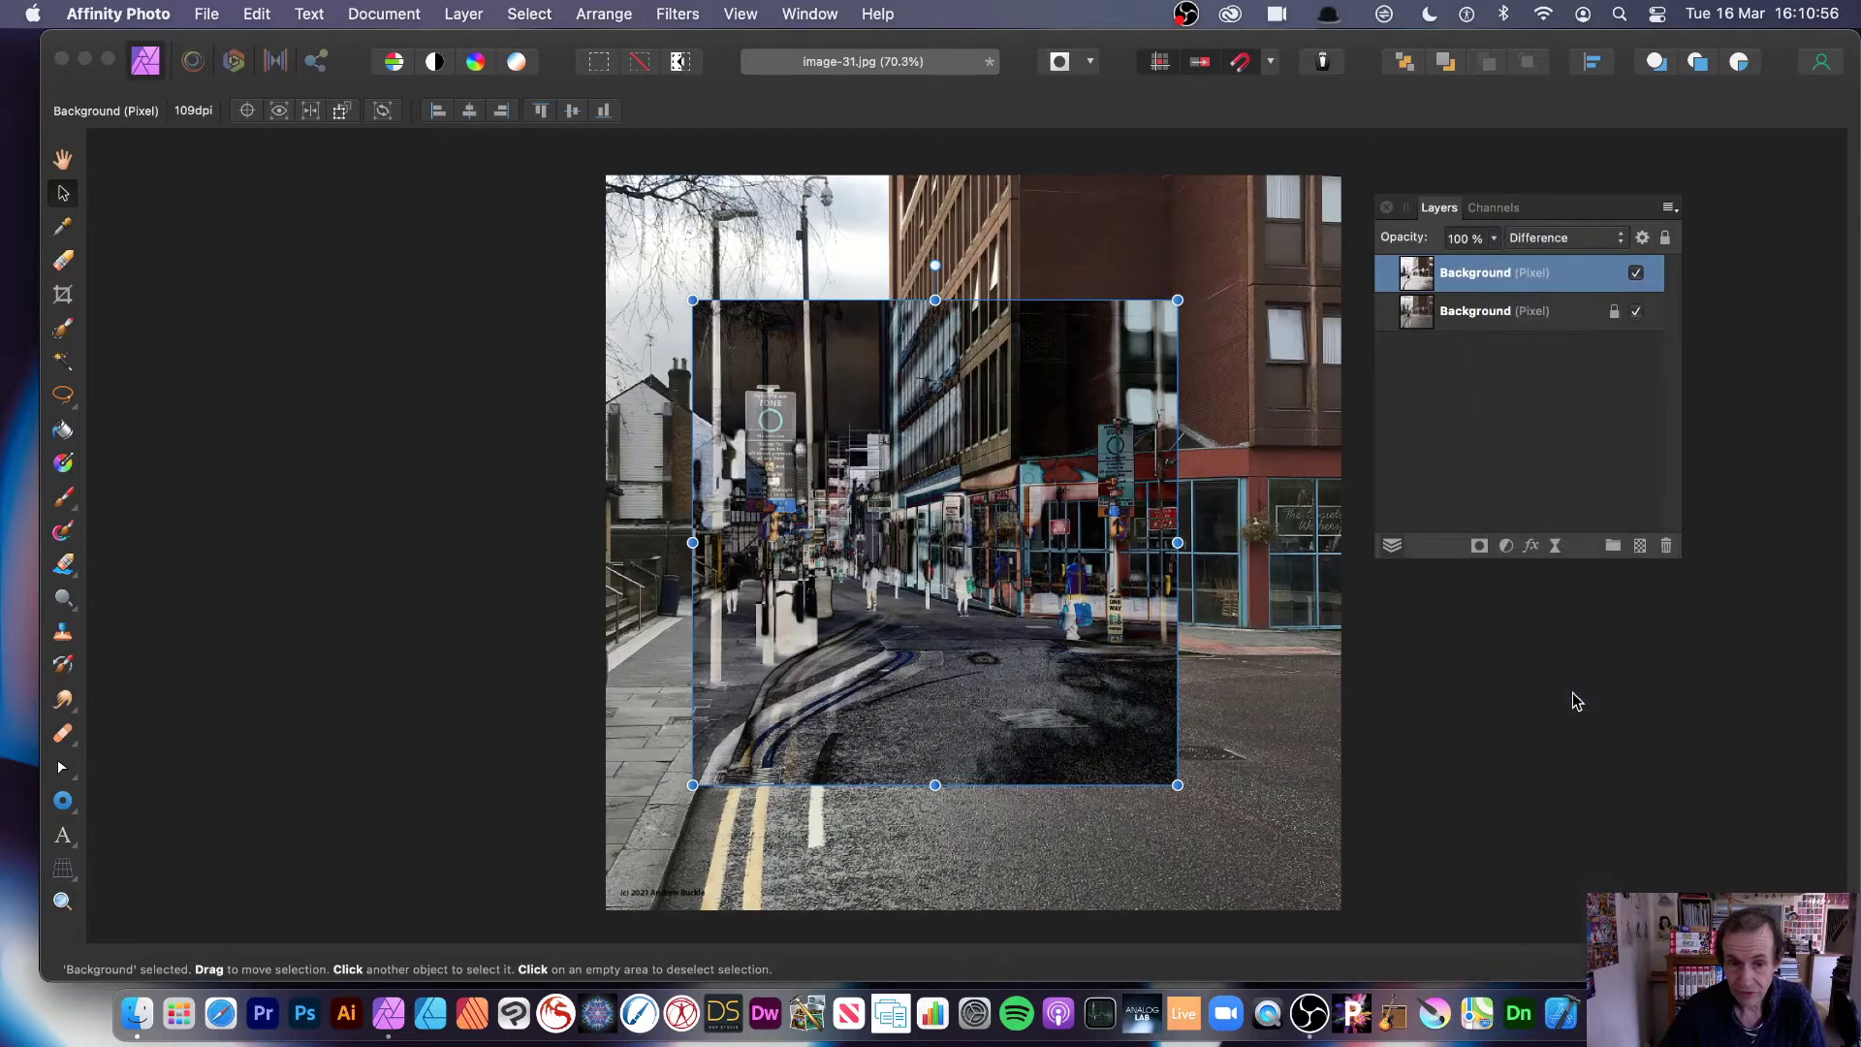
click(1561, 238)
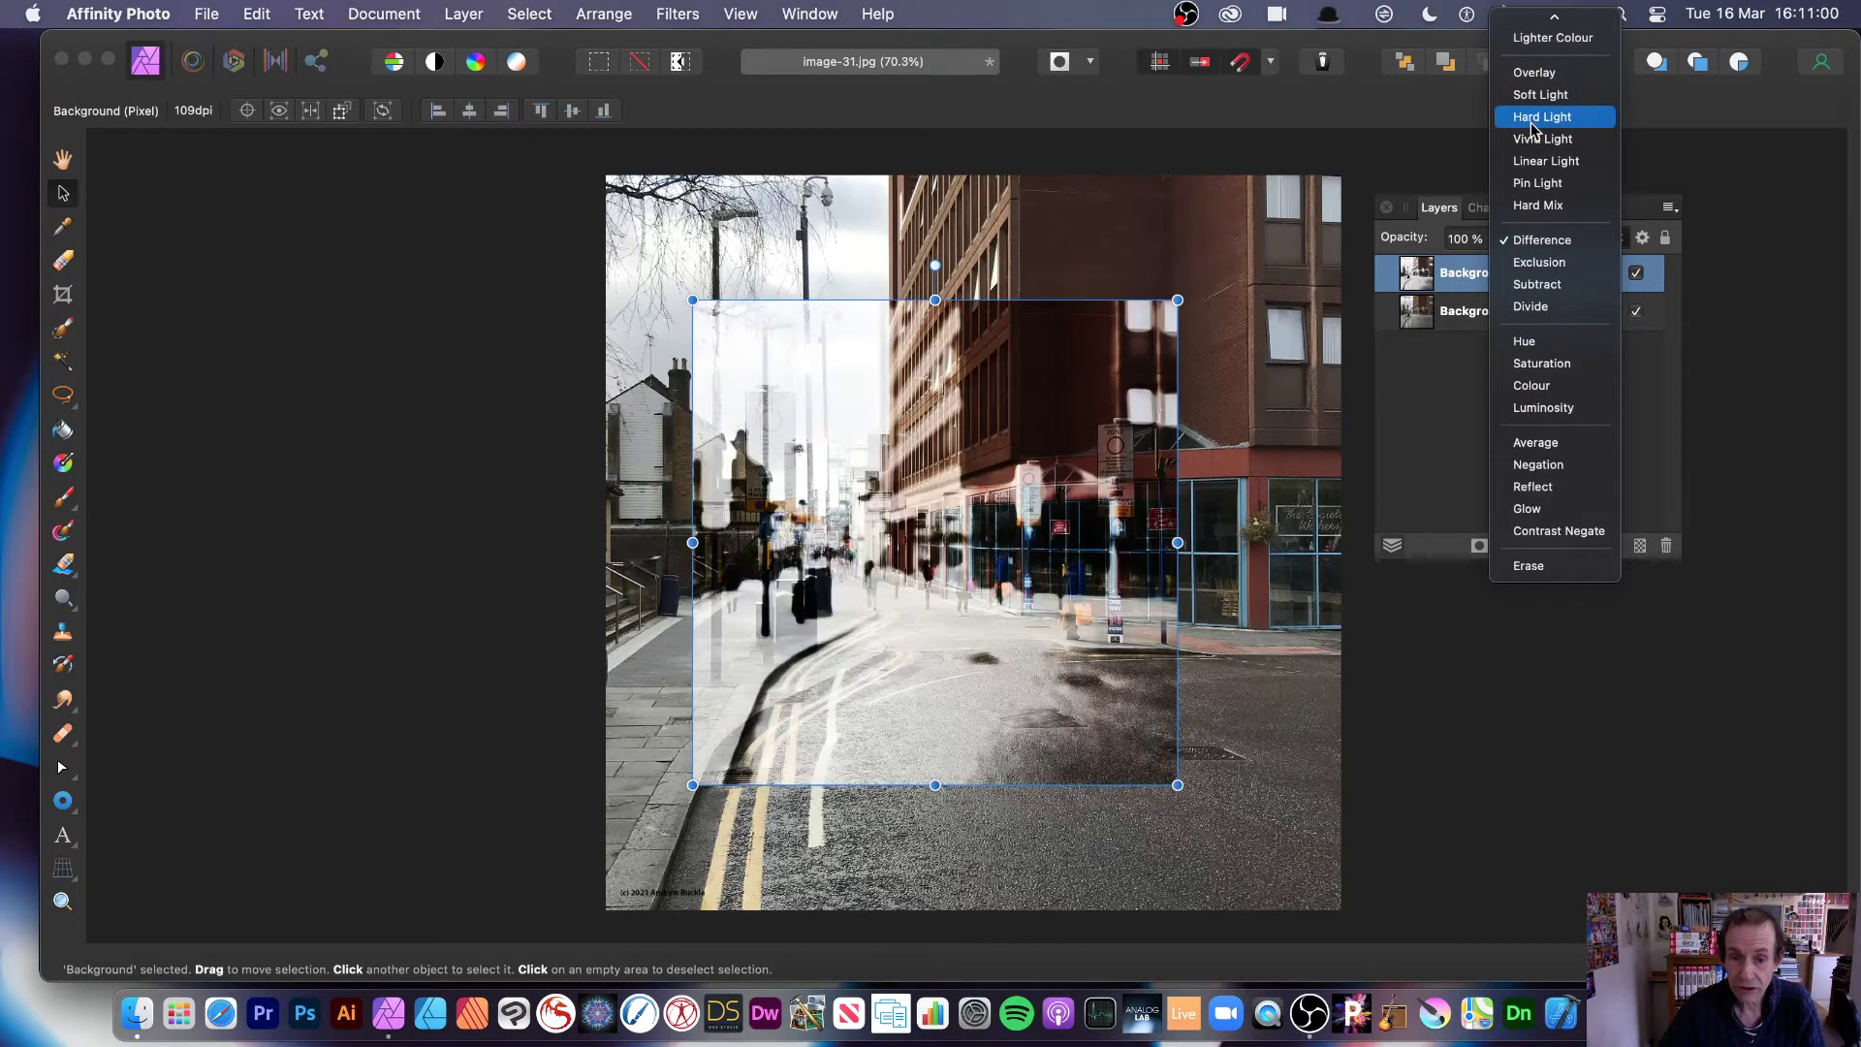
click(1533, 123)
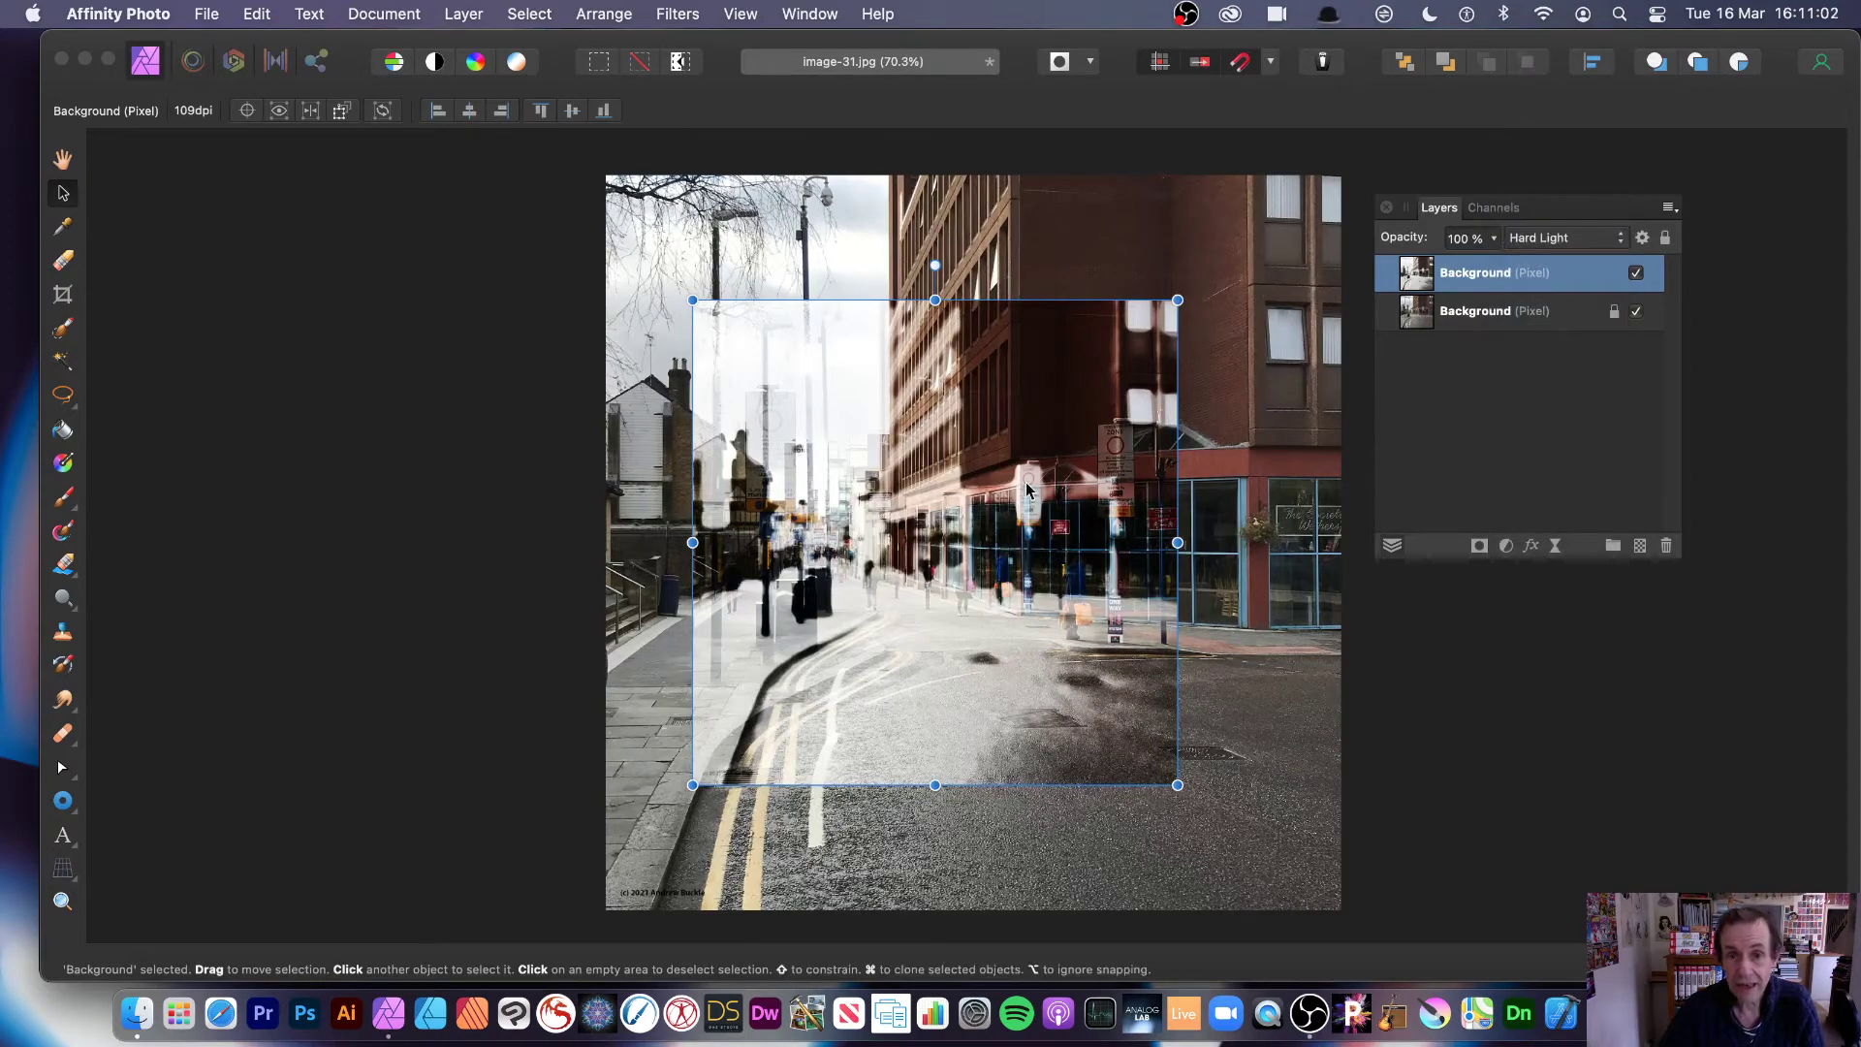
Step: Scatter several overlapping copies of the Hard Light layer across the photo and enlarge the top copy beyond the canvas
mouse_move(1028, 490)
mouse_down()
mouse_move(1004, 448)
mouse_move(871, 536)
mouse_move(692, 421)
mouse_up()
mouse_move(762, 482)
mouse_down()
mouse_move(729, 735)
mouse_move(1107, 760)
mouse_move(1155, 724)
mouse_move(1047, 536)
mouse_move(796, 378)
mouse_up()
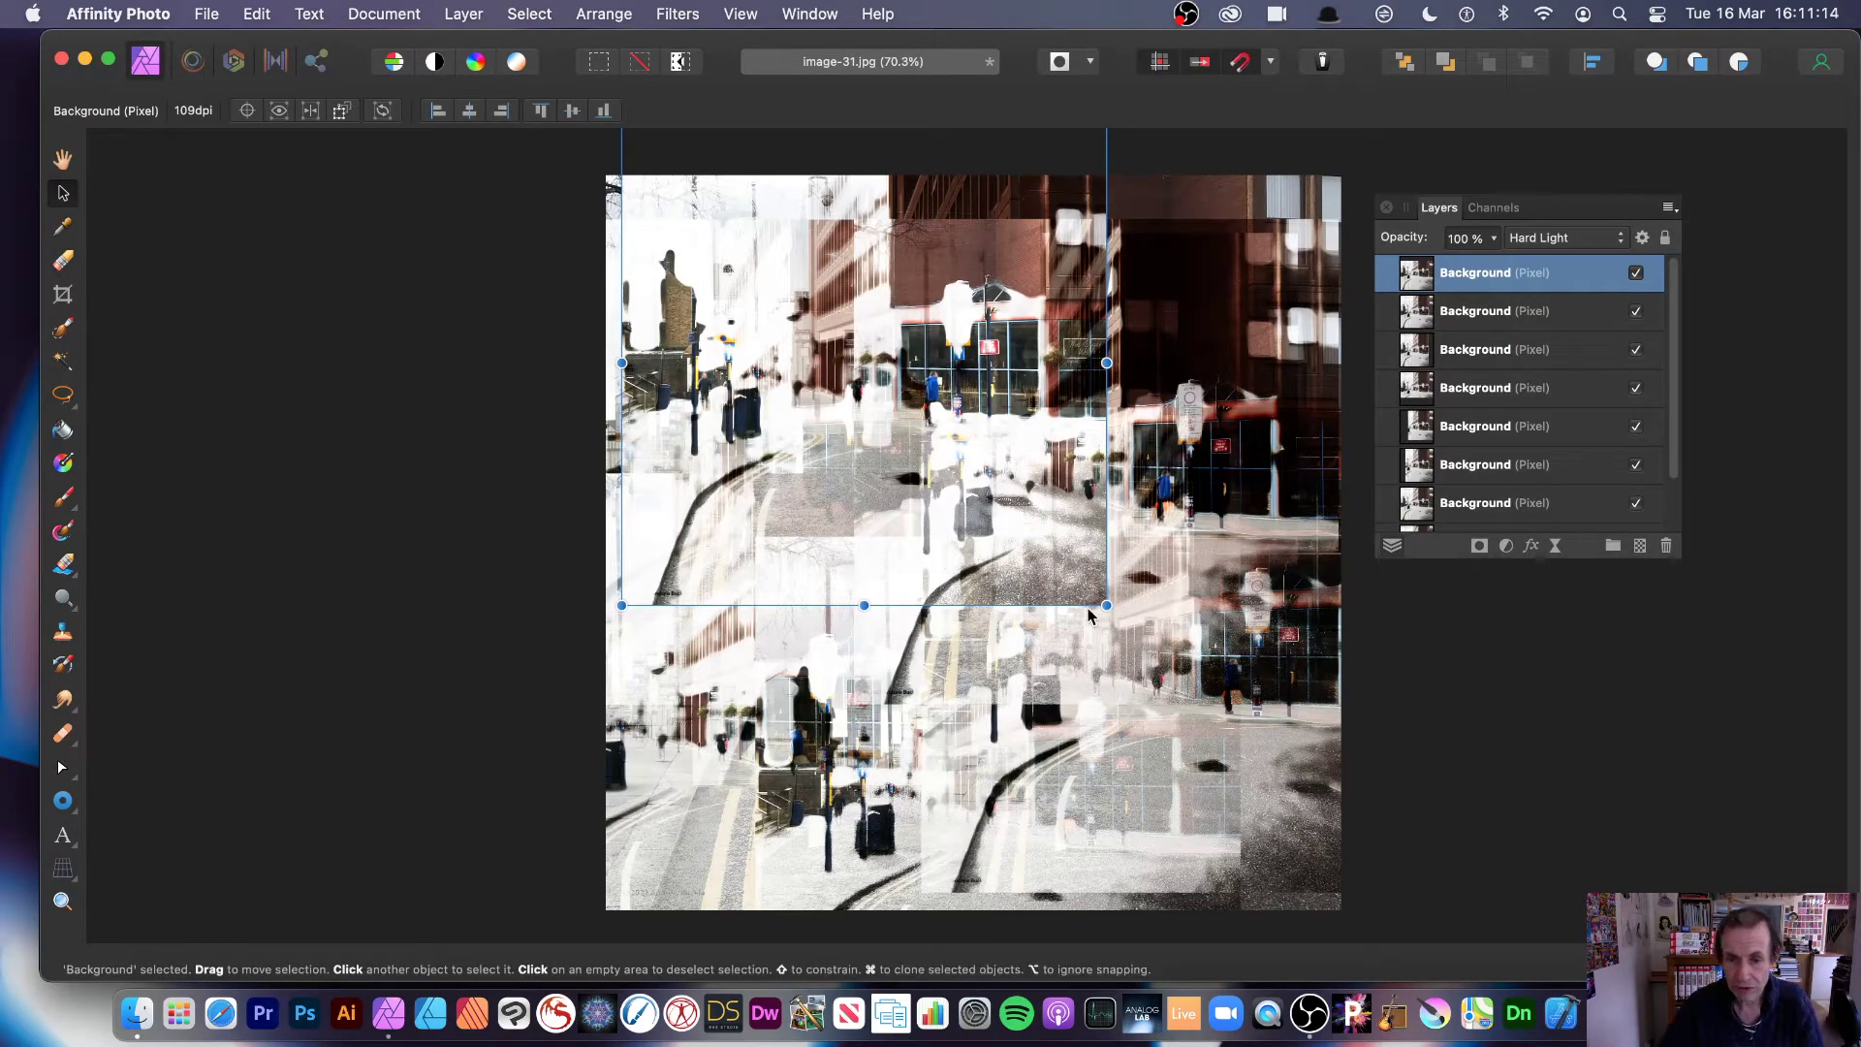
drag(1108, 608, 1488, 979)
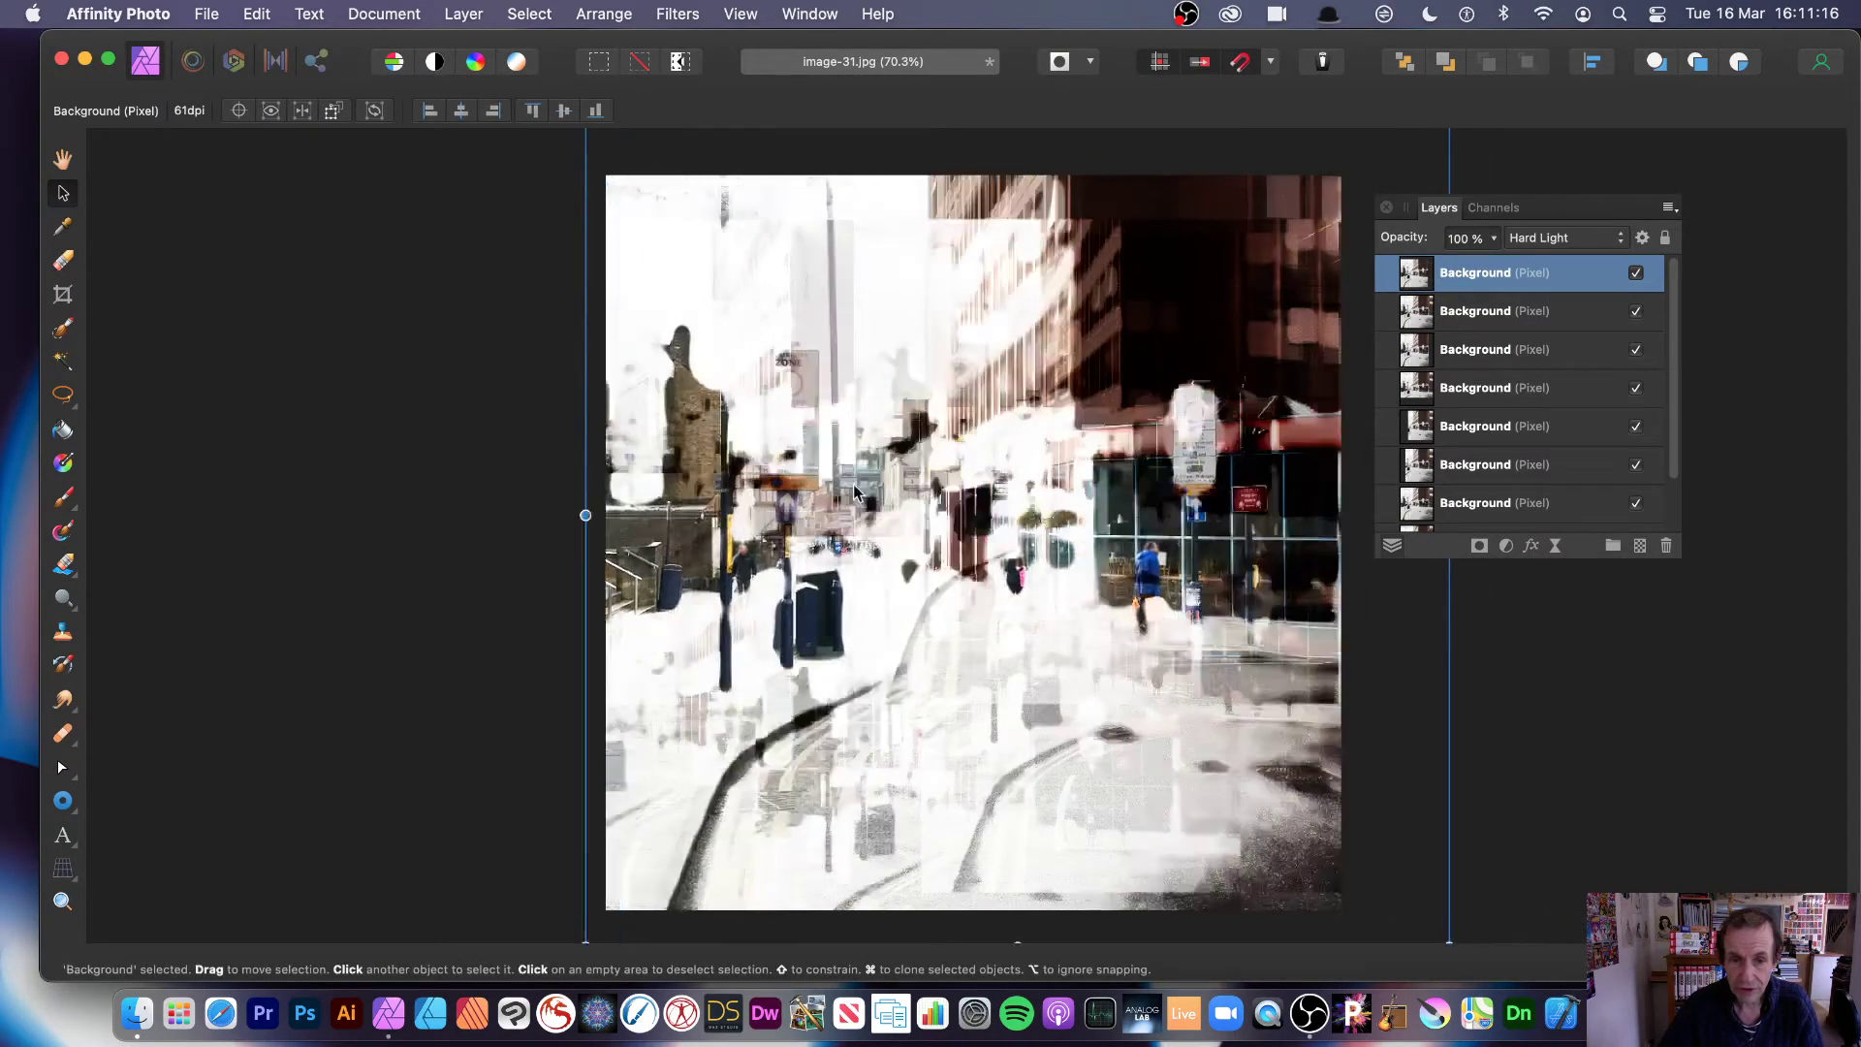
drag(892, 524, 889, 524)
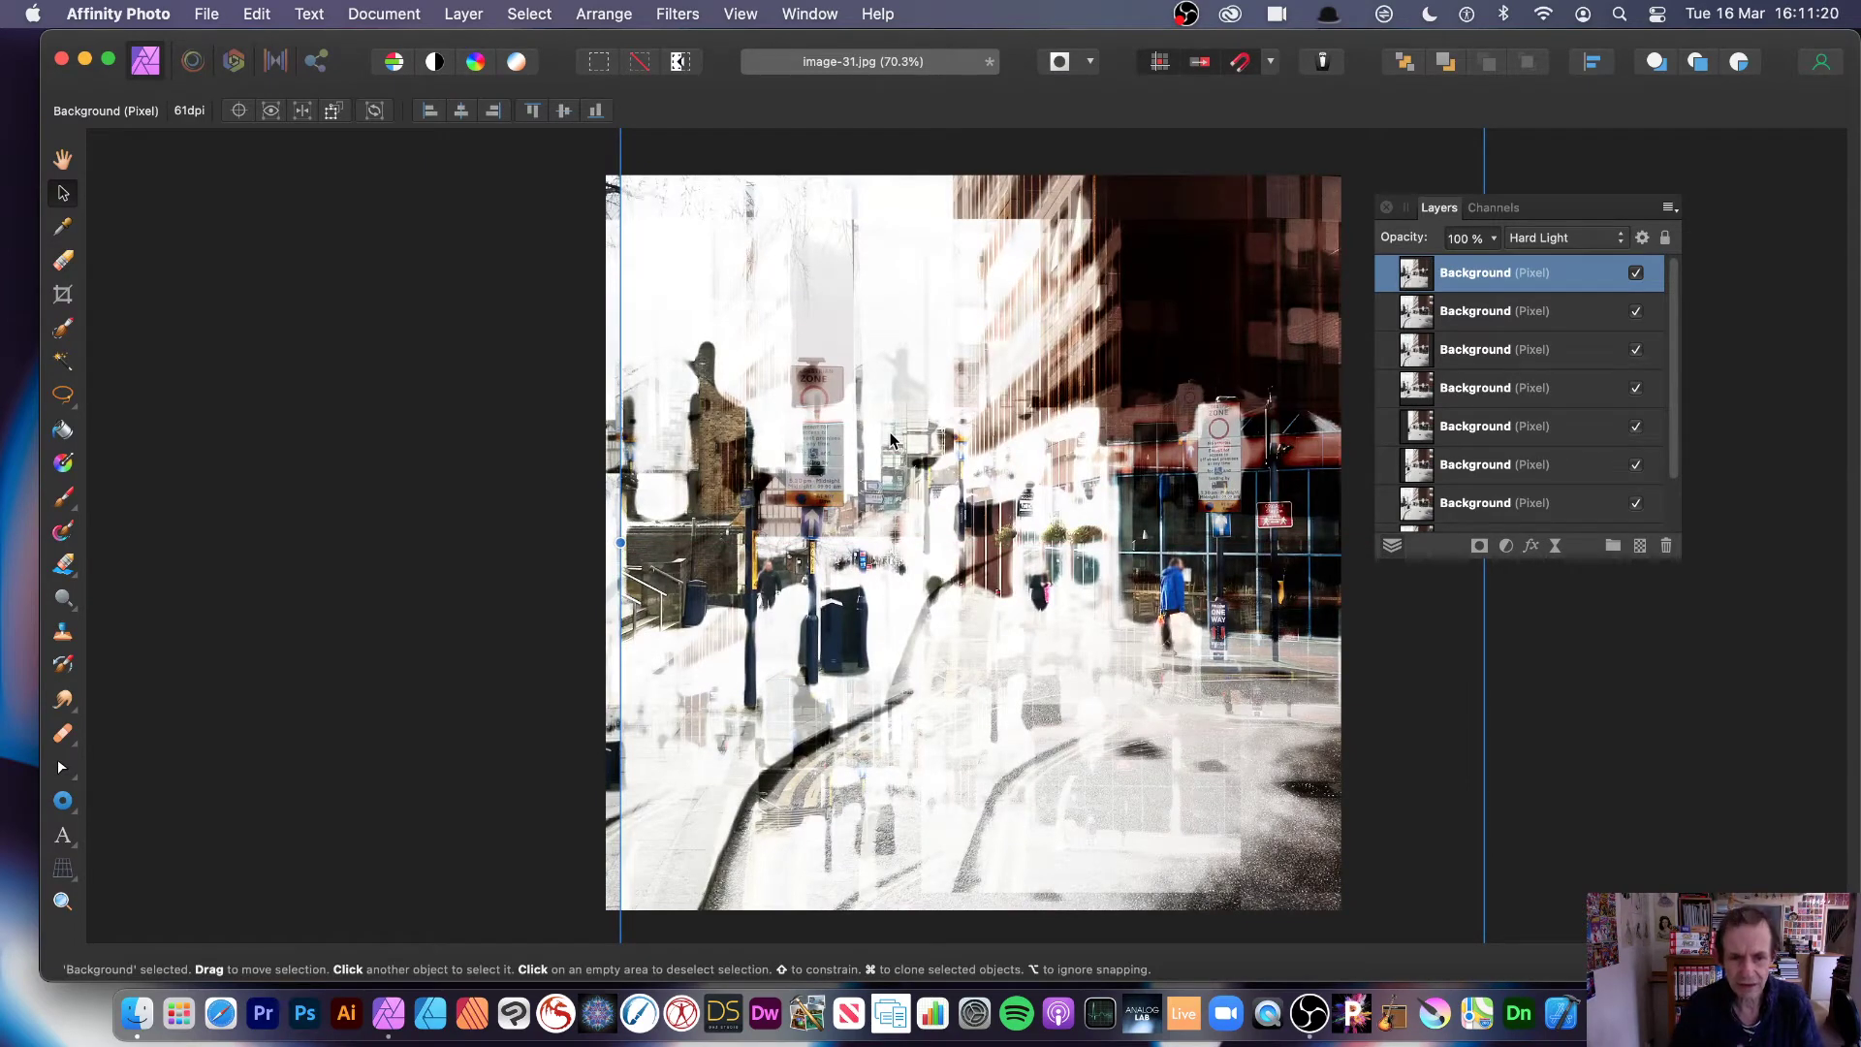
drag(891, 615, 875, 608)
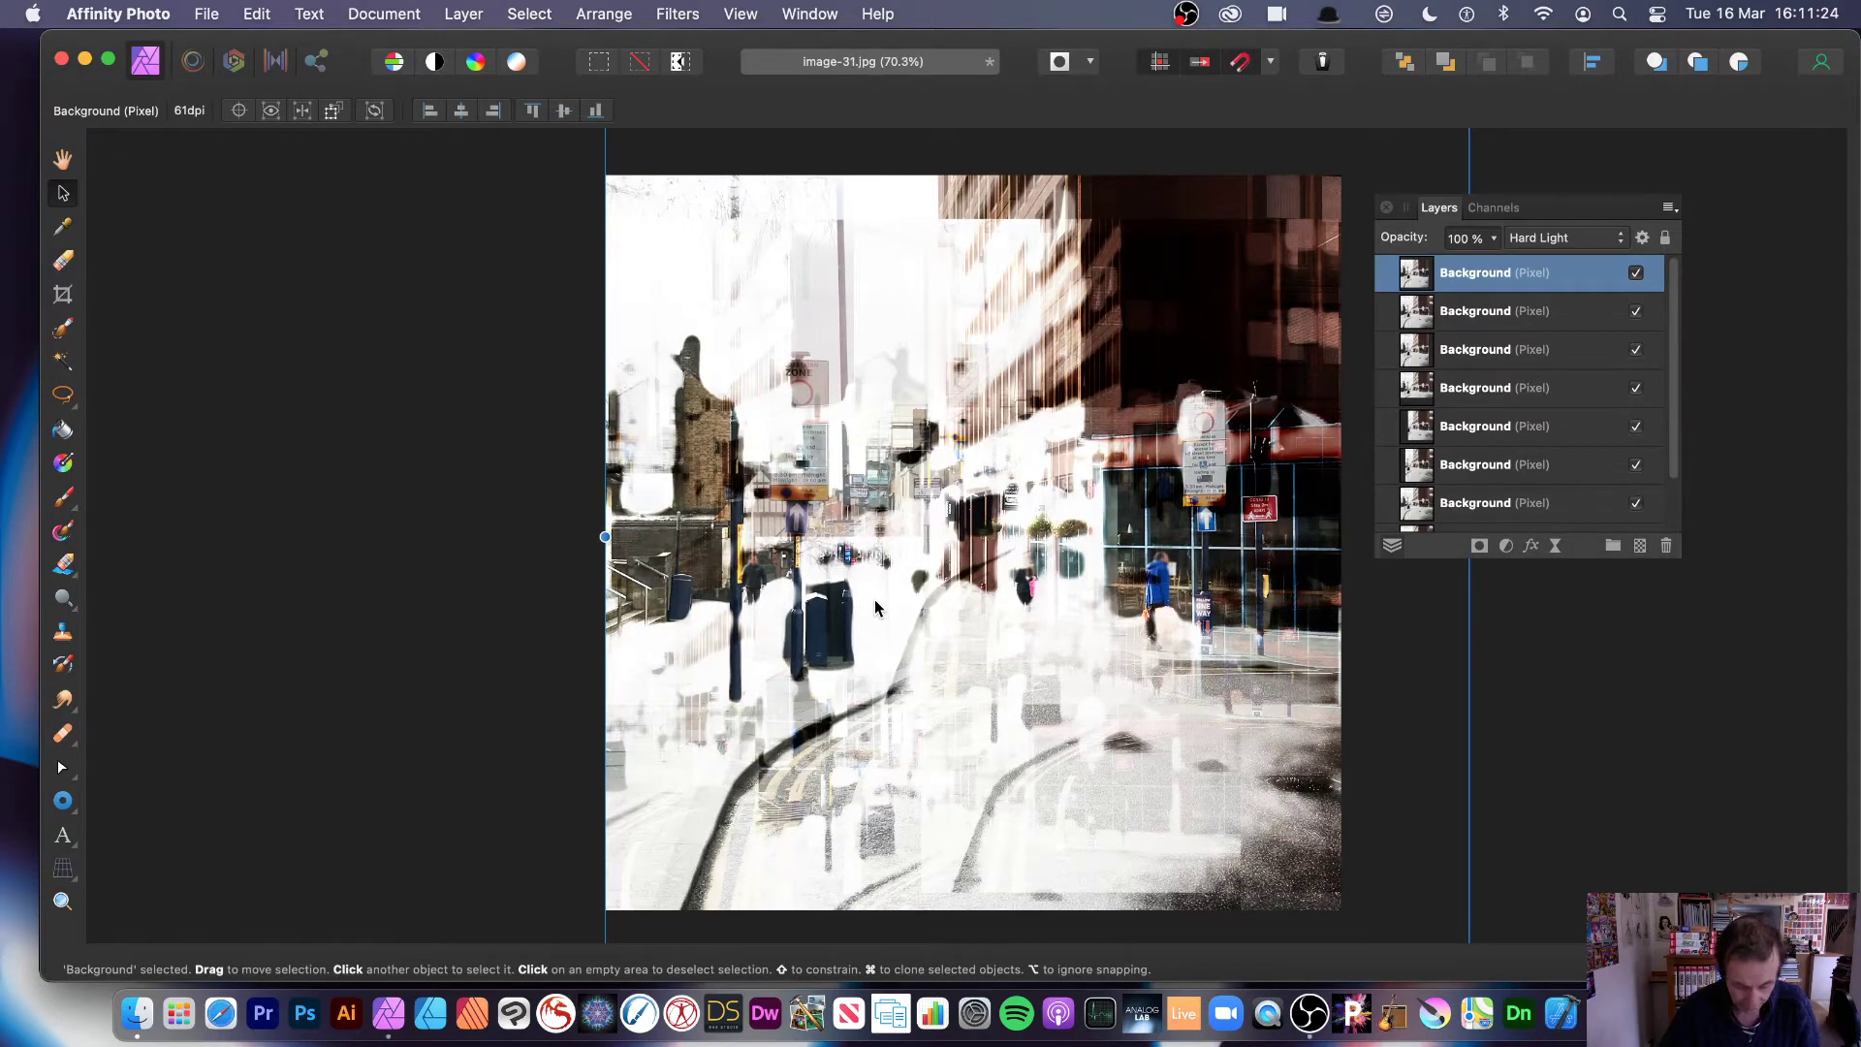
Step: Undo the layer copies, blend modes, glow and duplication back to the single original Background layer
key(super+z)
key(super+z)
key(super+z)
key(super+z)
key(super+z)
key(super+z)
key(super+z)
key(super+z)
key(super+z)
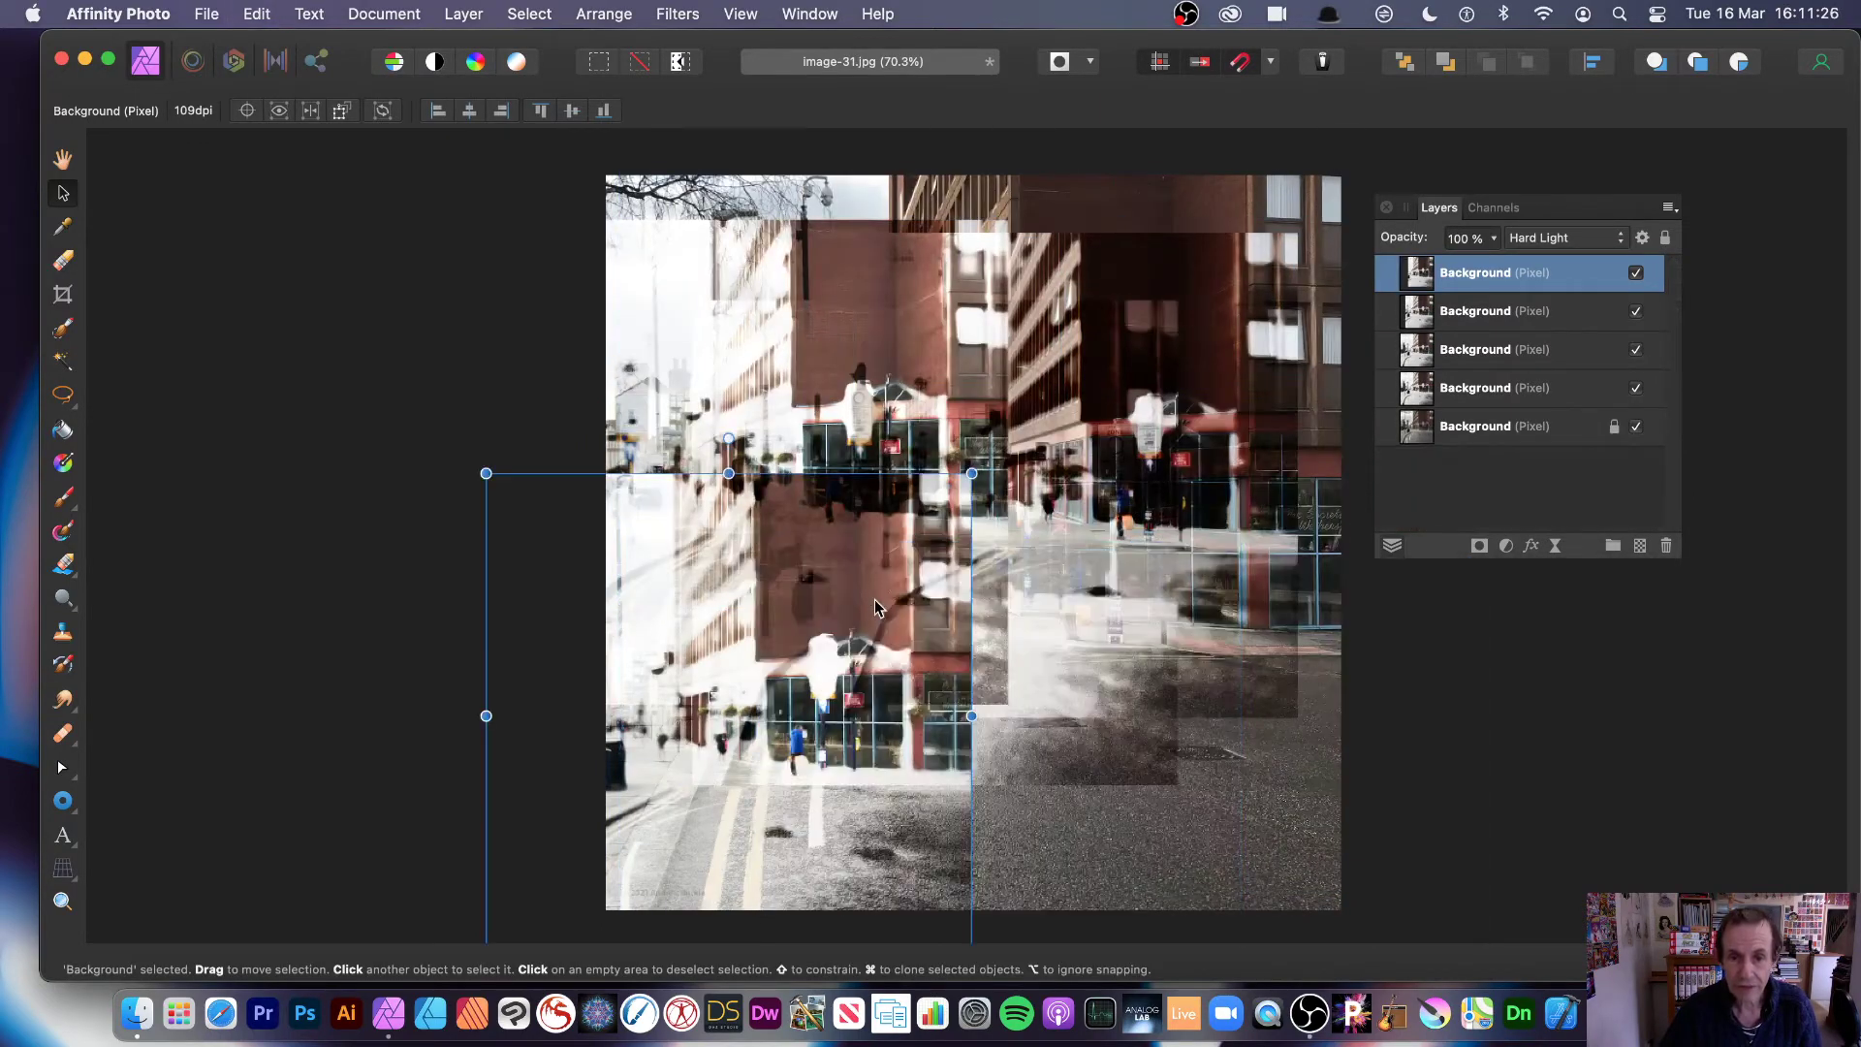
key(super+z)
key(super+z)
key(super+z)
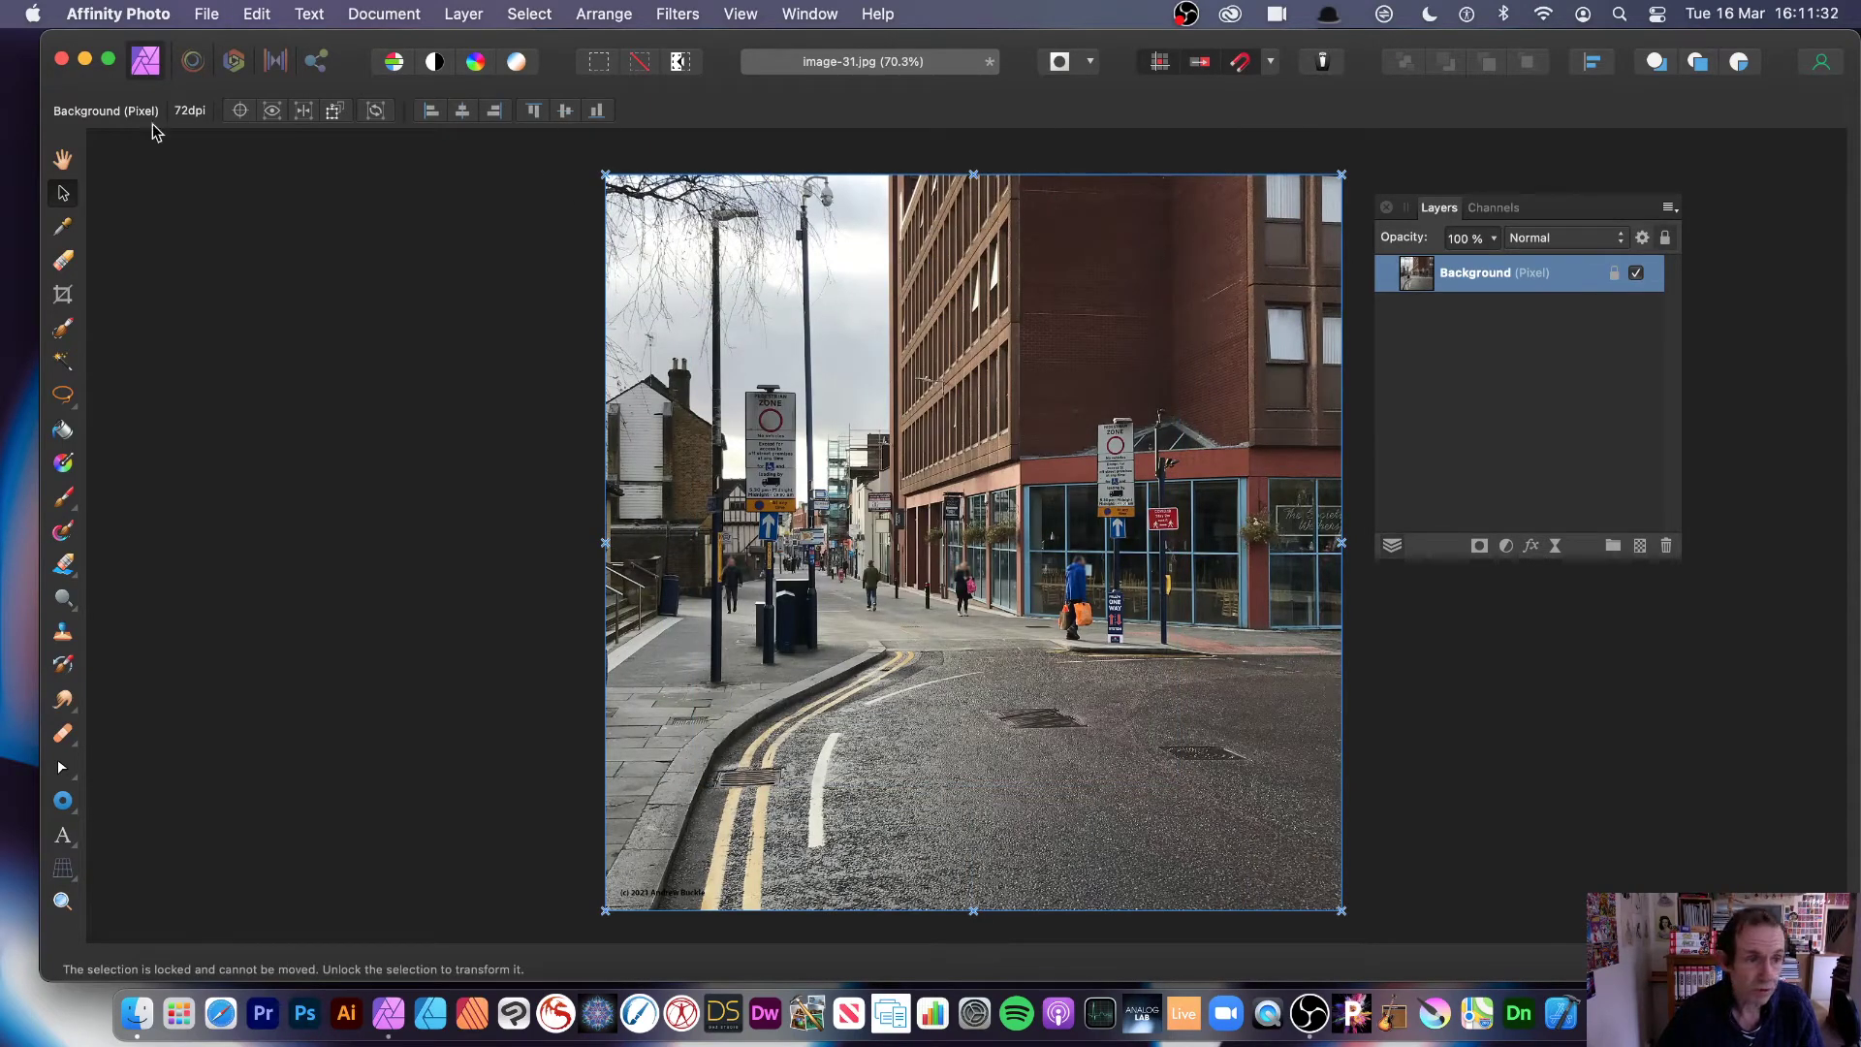
Step: With the Freehand Selection tool in Add mode, outline areas around both street signs, the road, the upper window and the white house
click(61, 405)
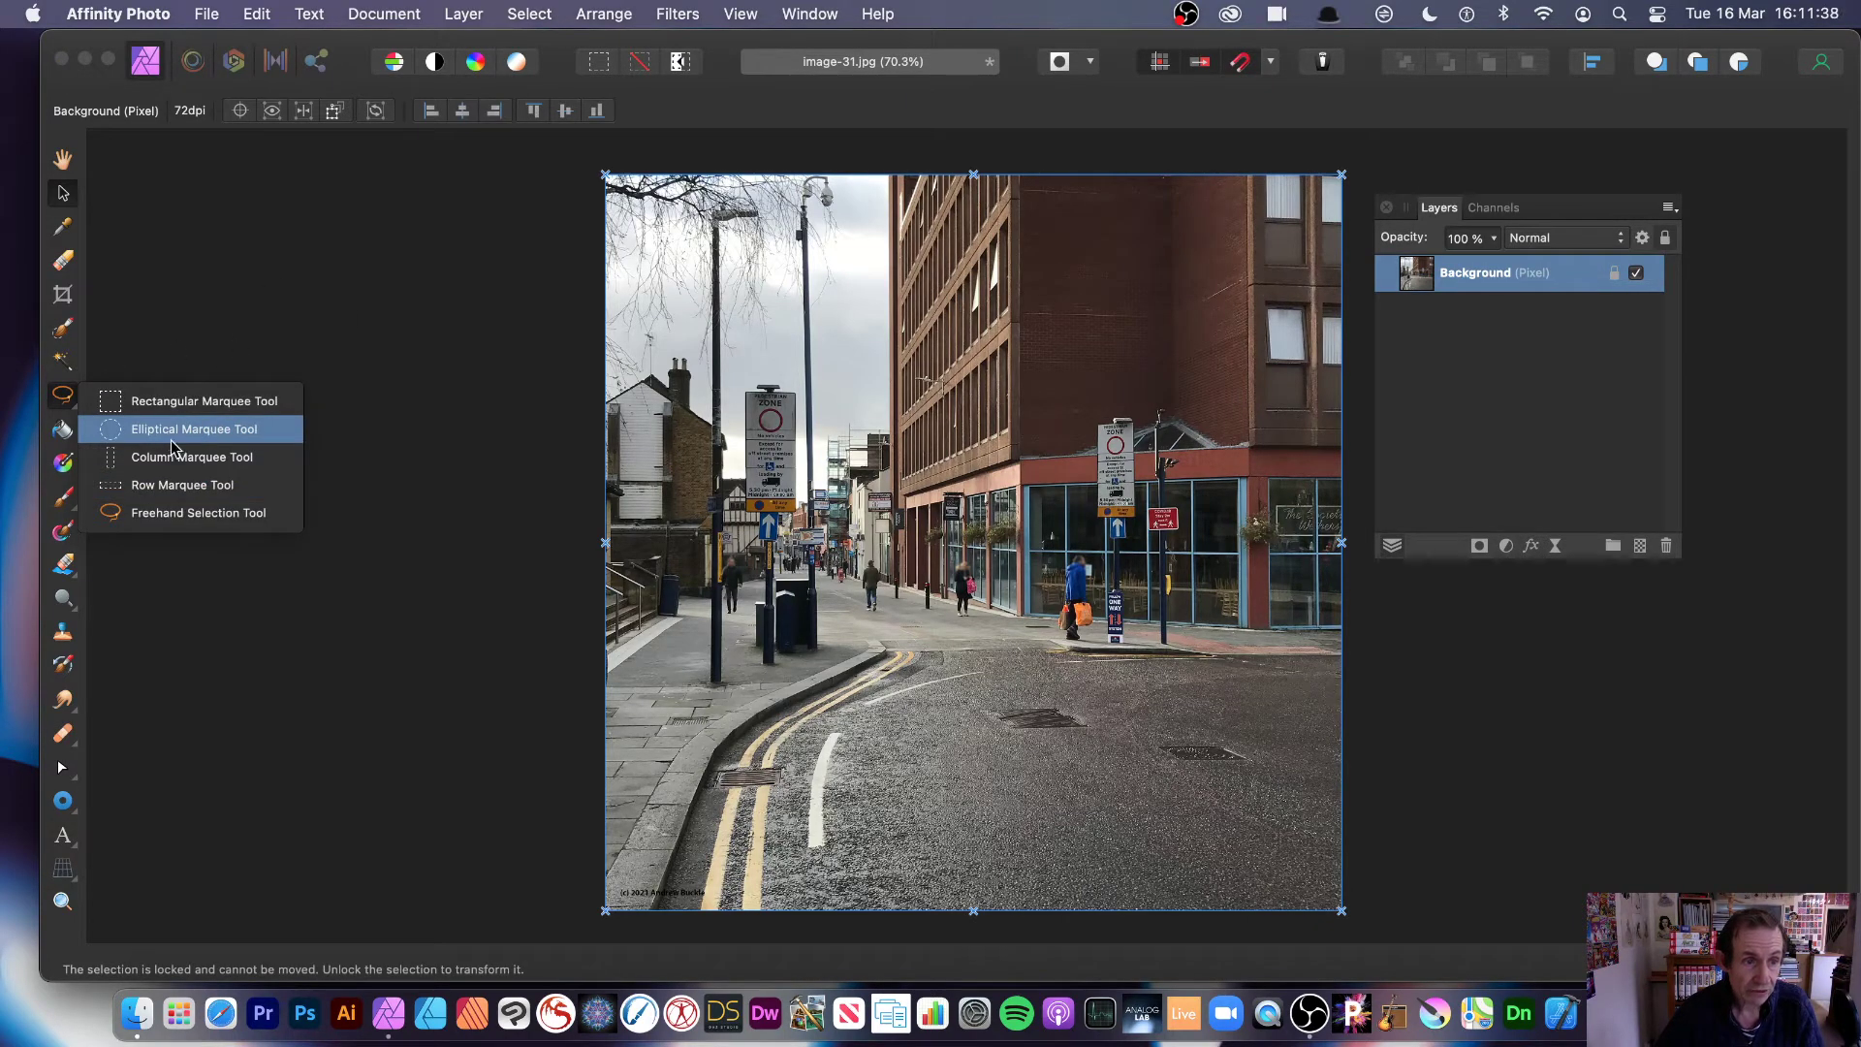
click(177, 514)
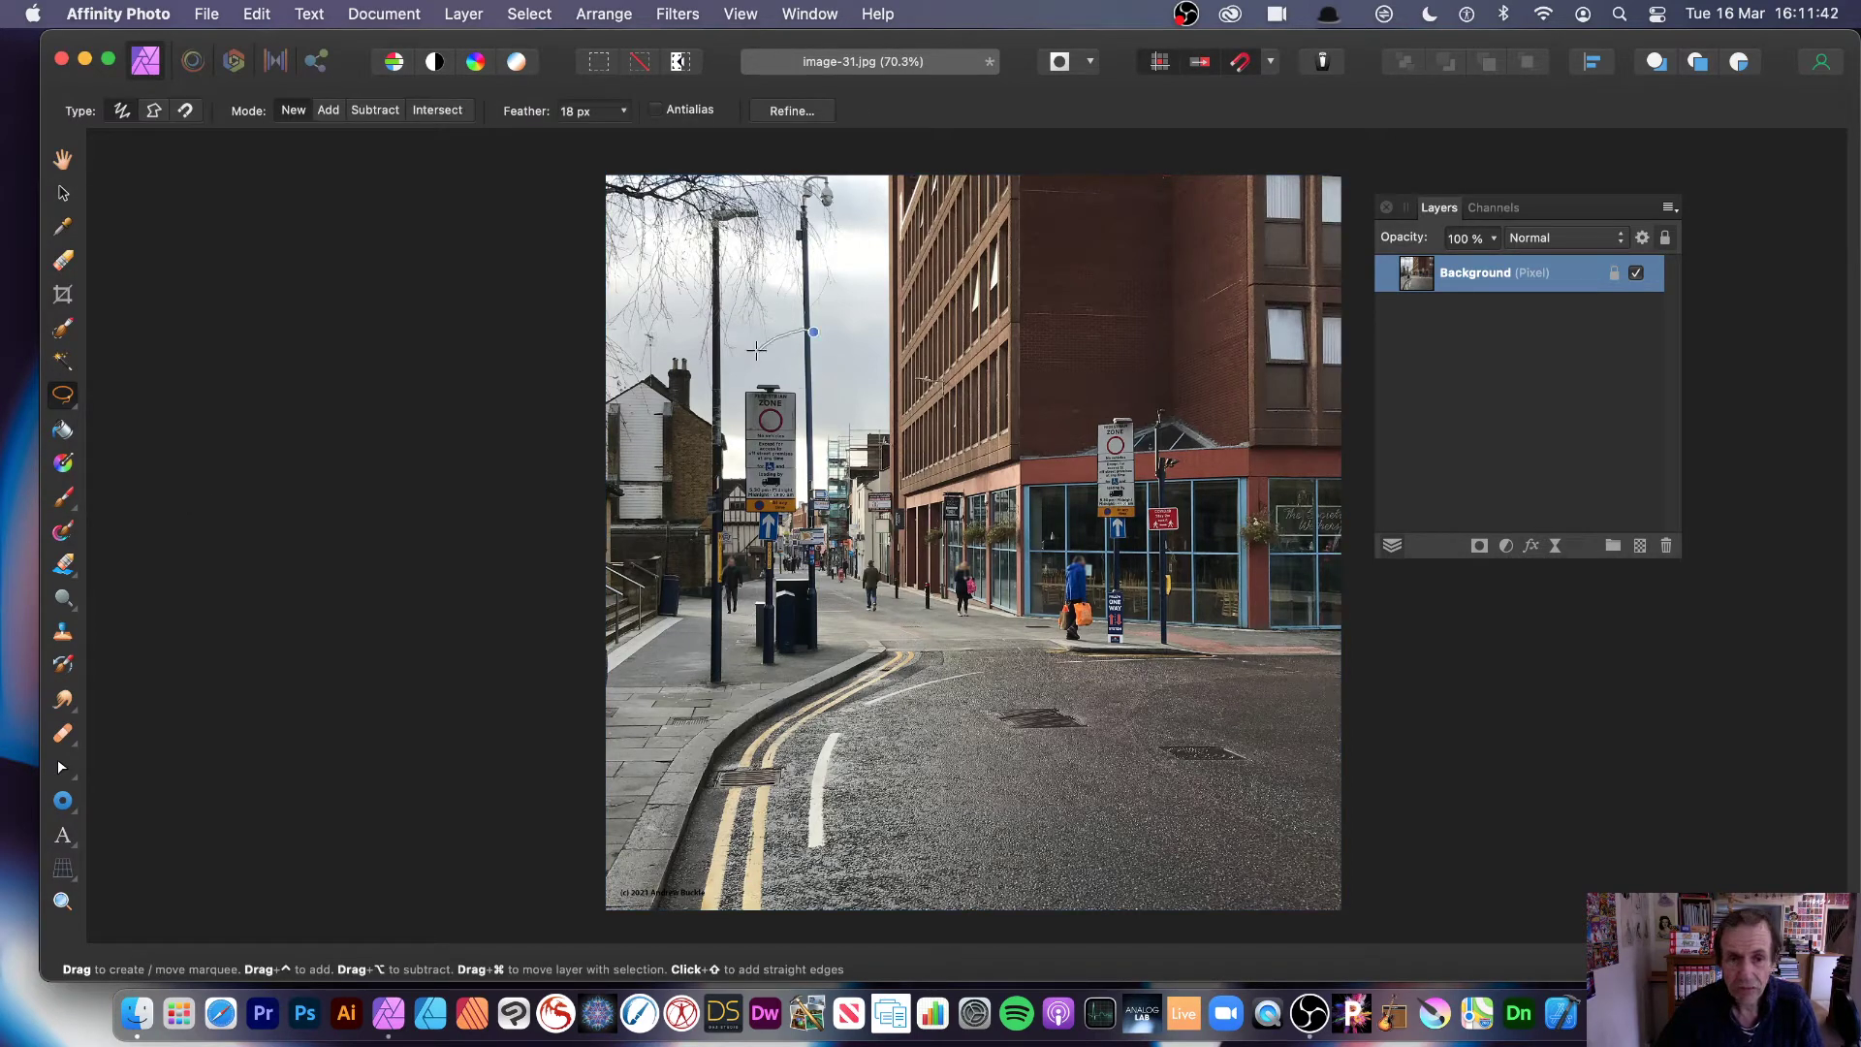
mouse_move(761, 679)
mouse_down()
mouse_move(813, 592)
mouse_move(832, 387)
mouse_move(811, 333)
mouse_up()
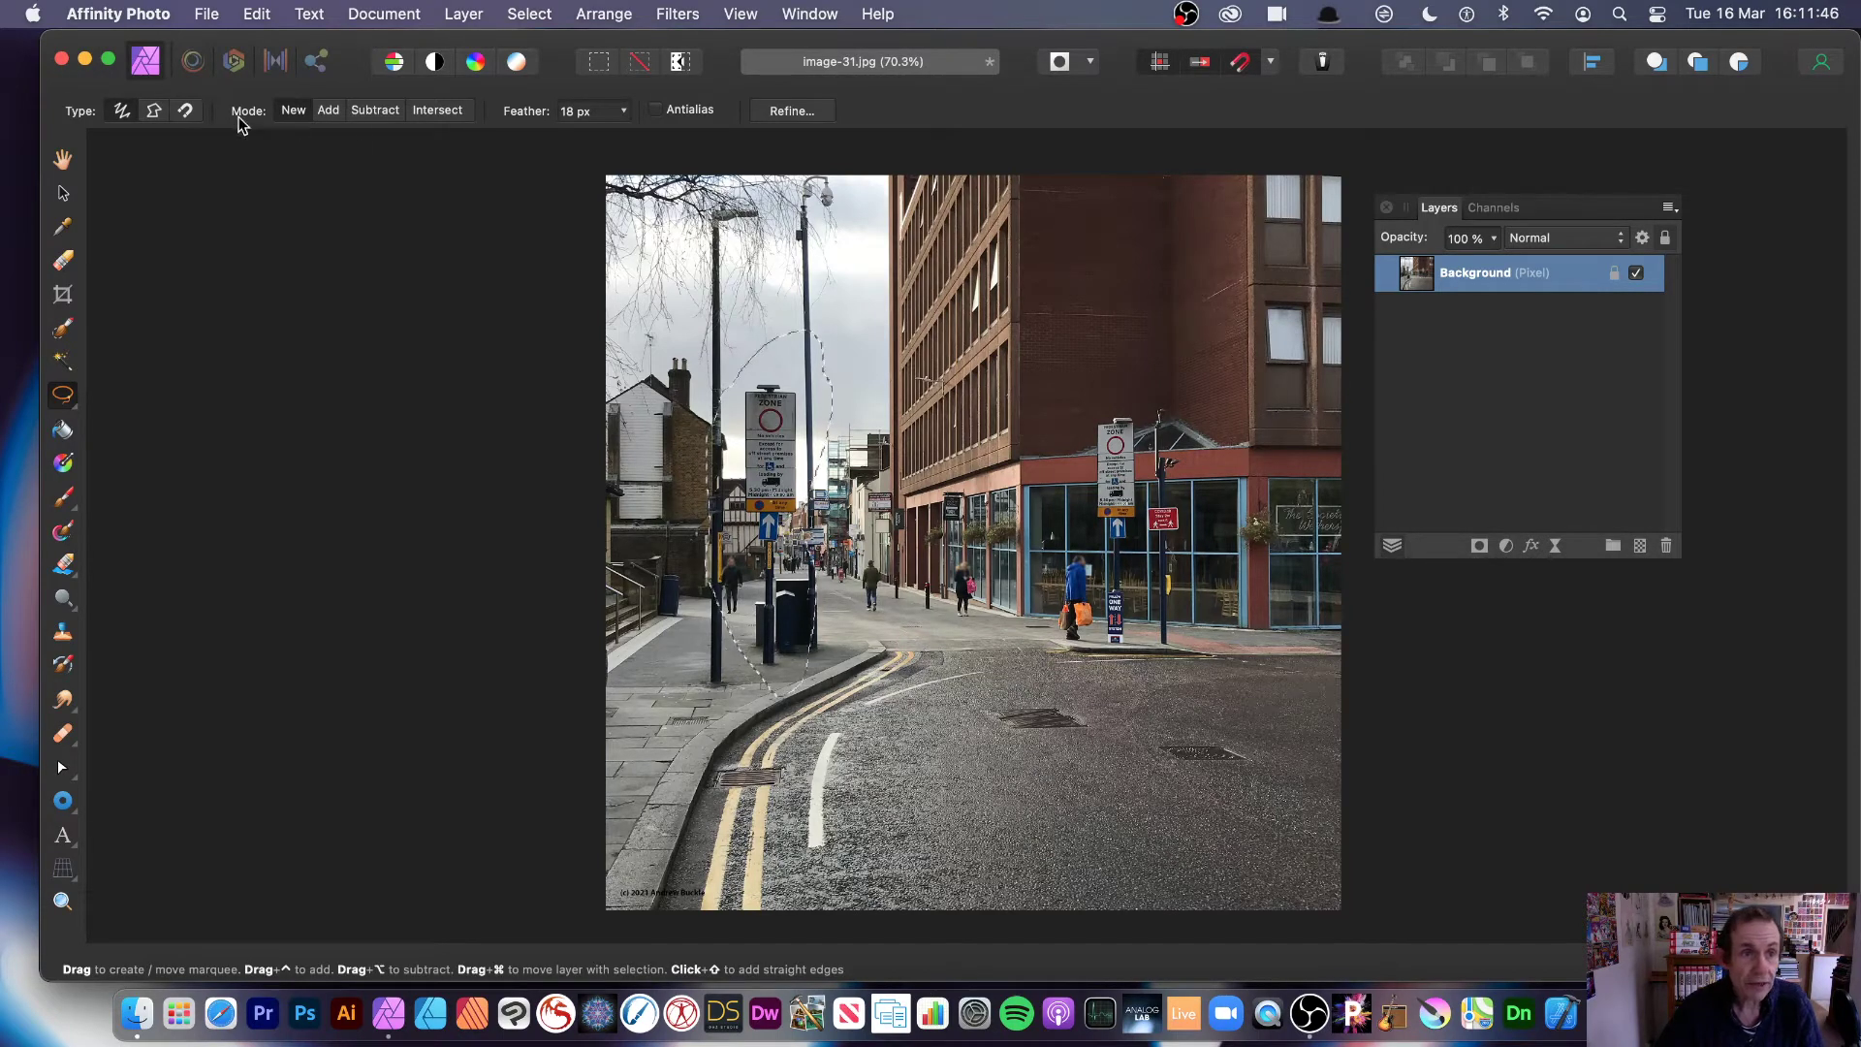
click(332, 113)
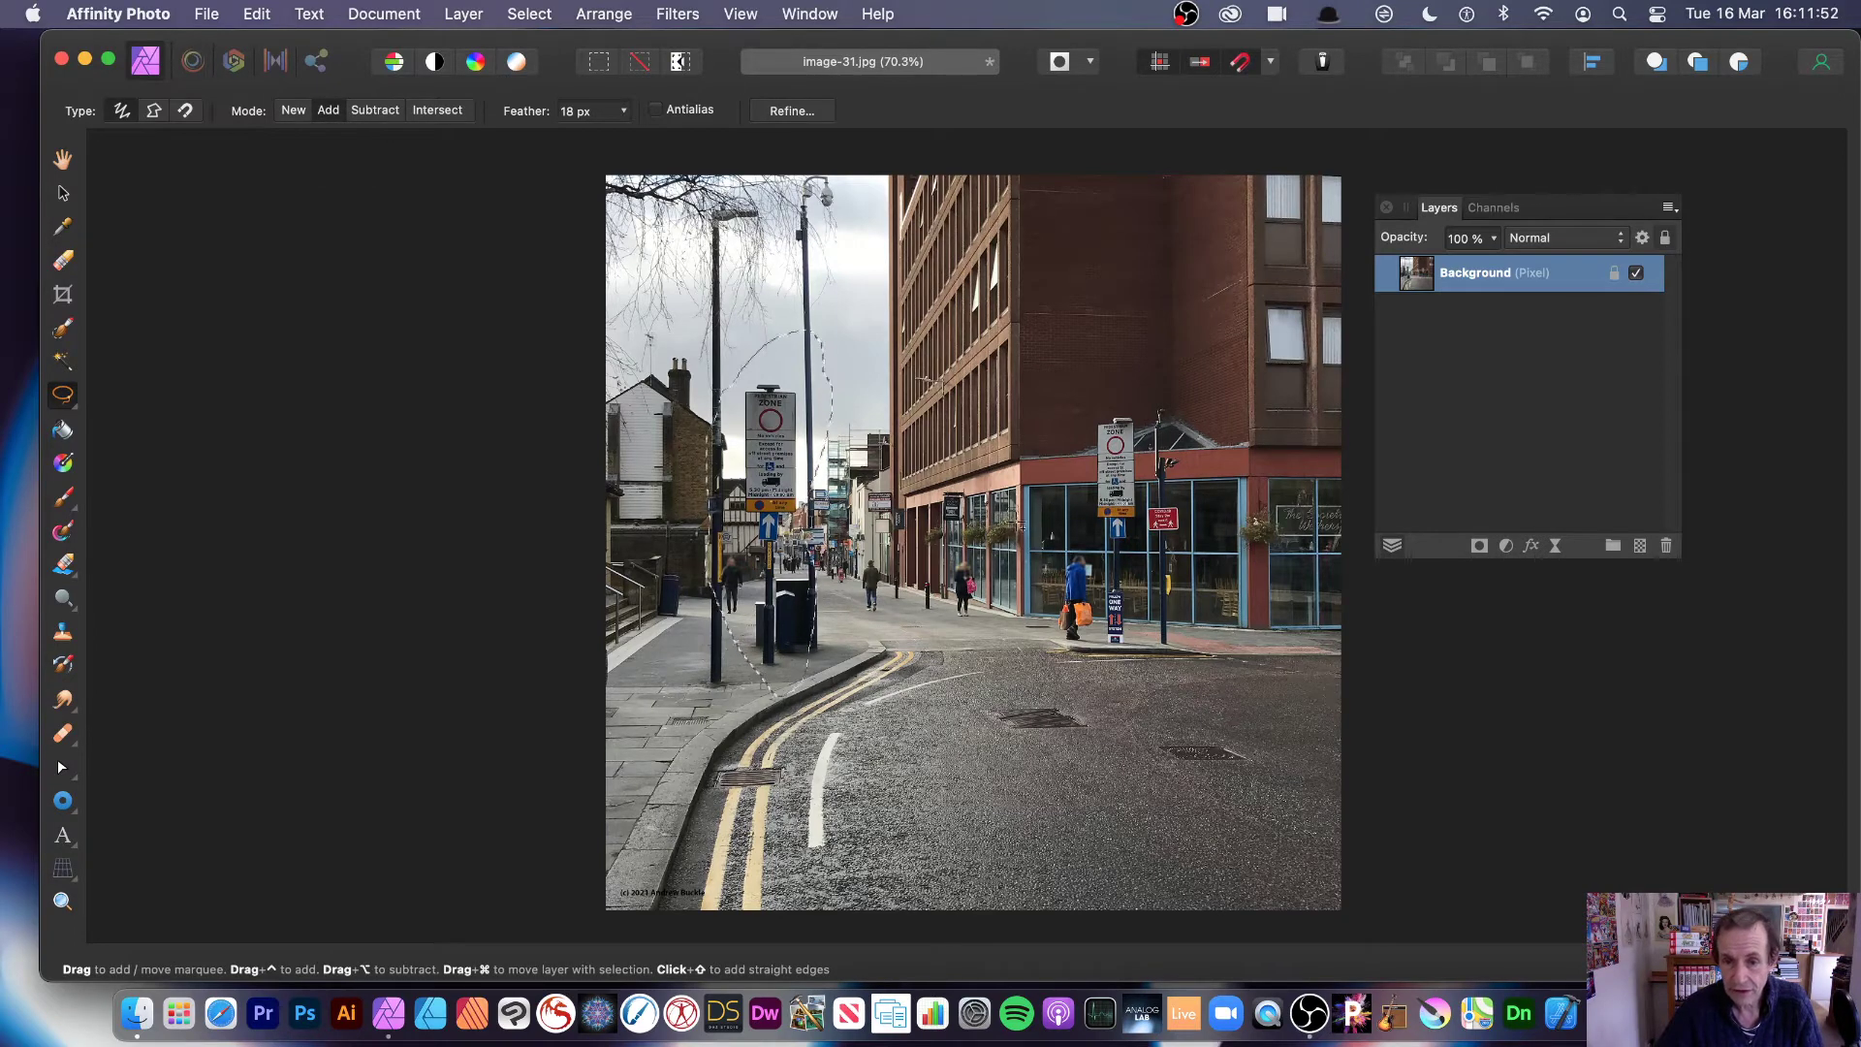
mouse_move(979, 496)
mouse_down()
mouse_move(1108, 754)
mouse_move(1198, 699)
mouse_move(1058, 512)
mouse_move(989, 493)
mouse_up()
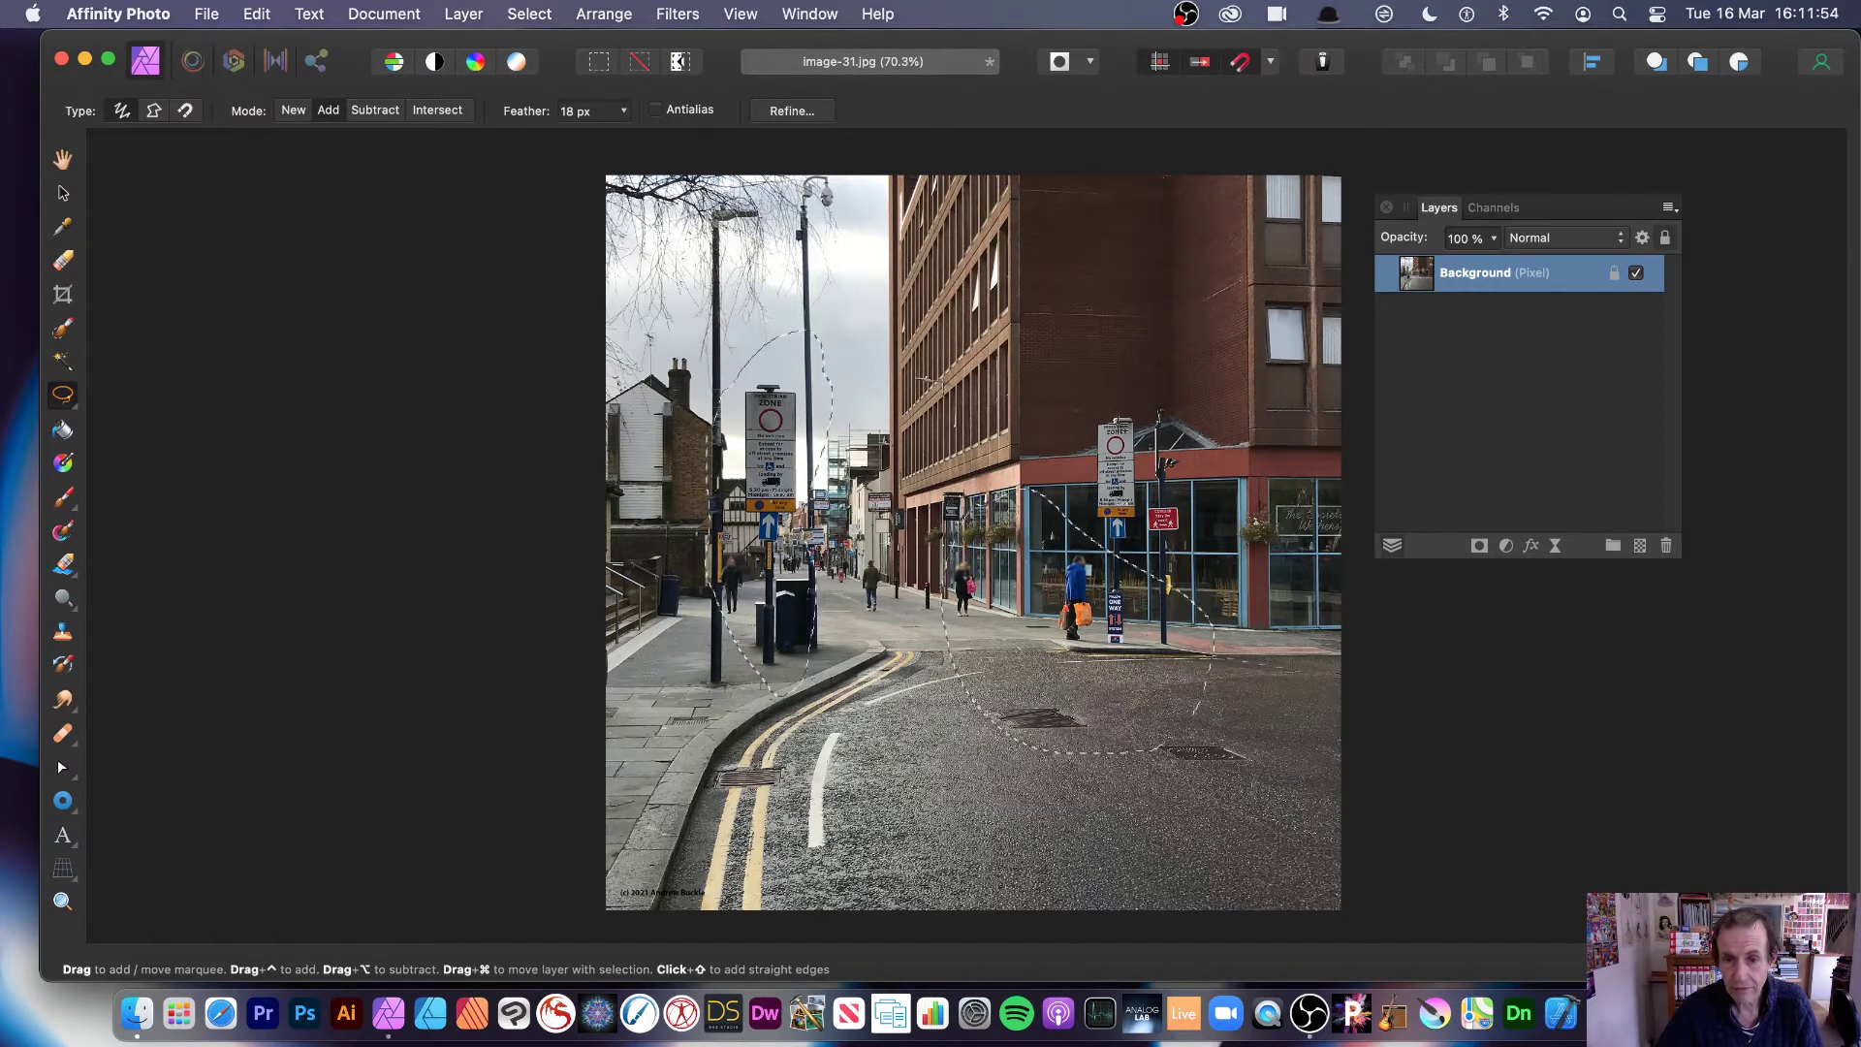
drag(1065, 401, 1096, 407)
drag(1256, 292, 1286, 406)
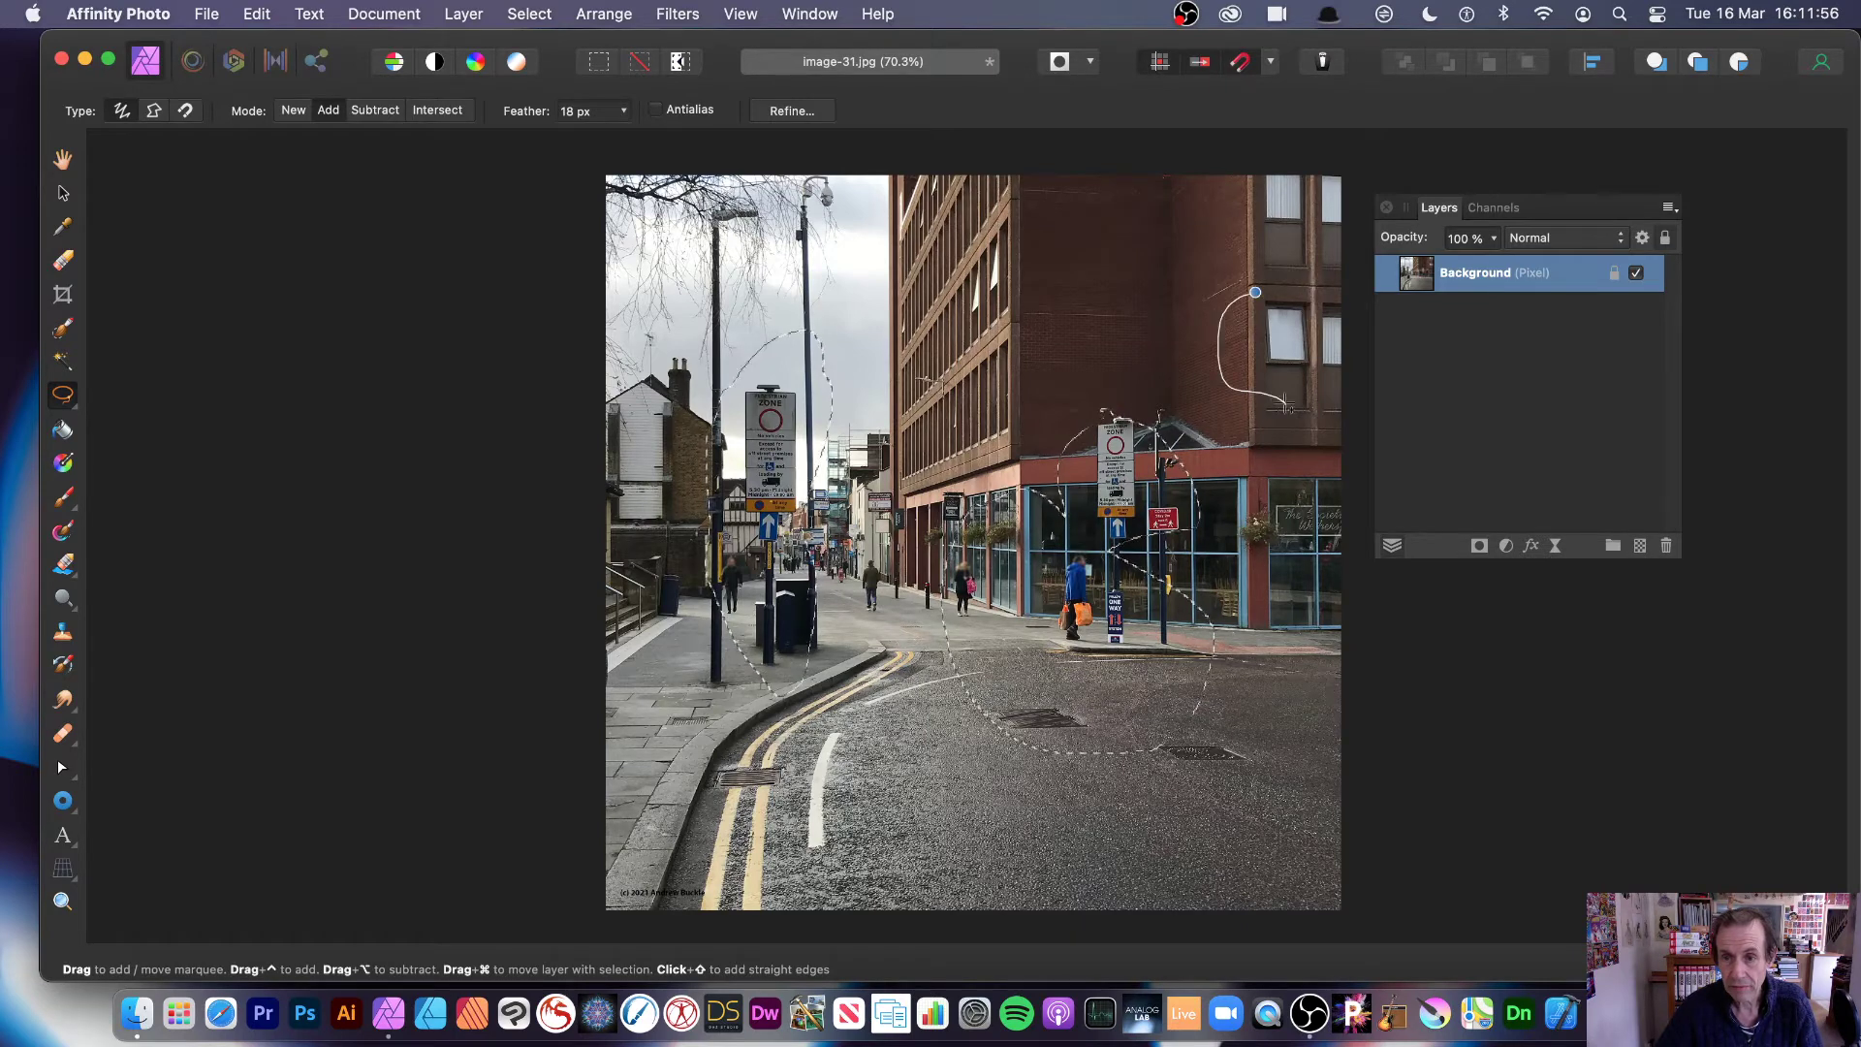
drag(1232, 263, 1236, 260)
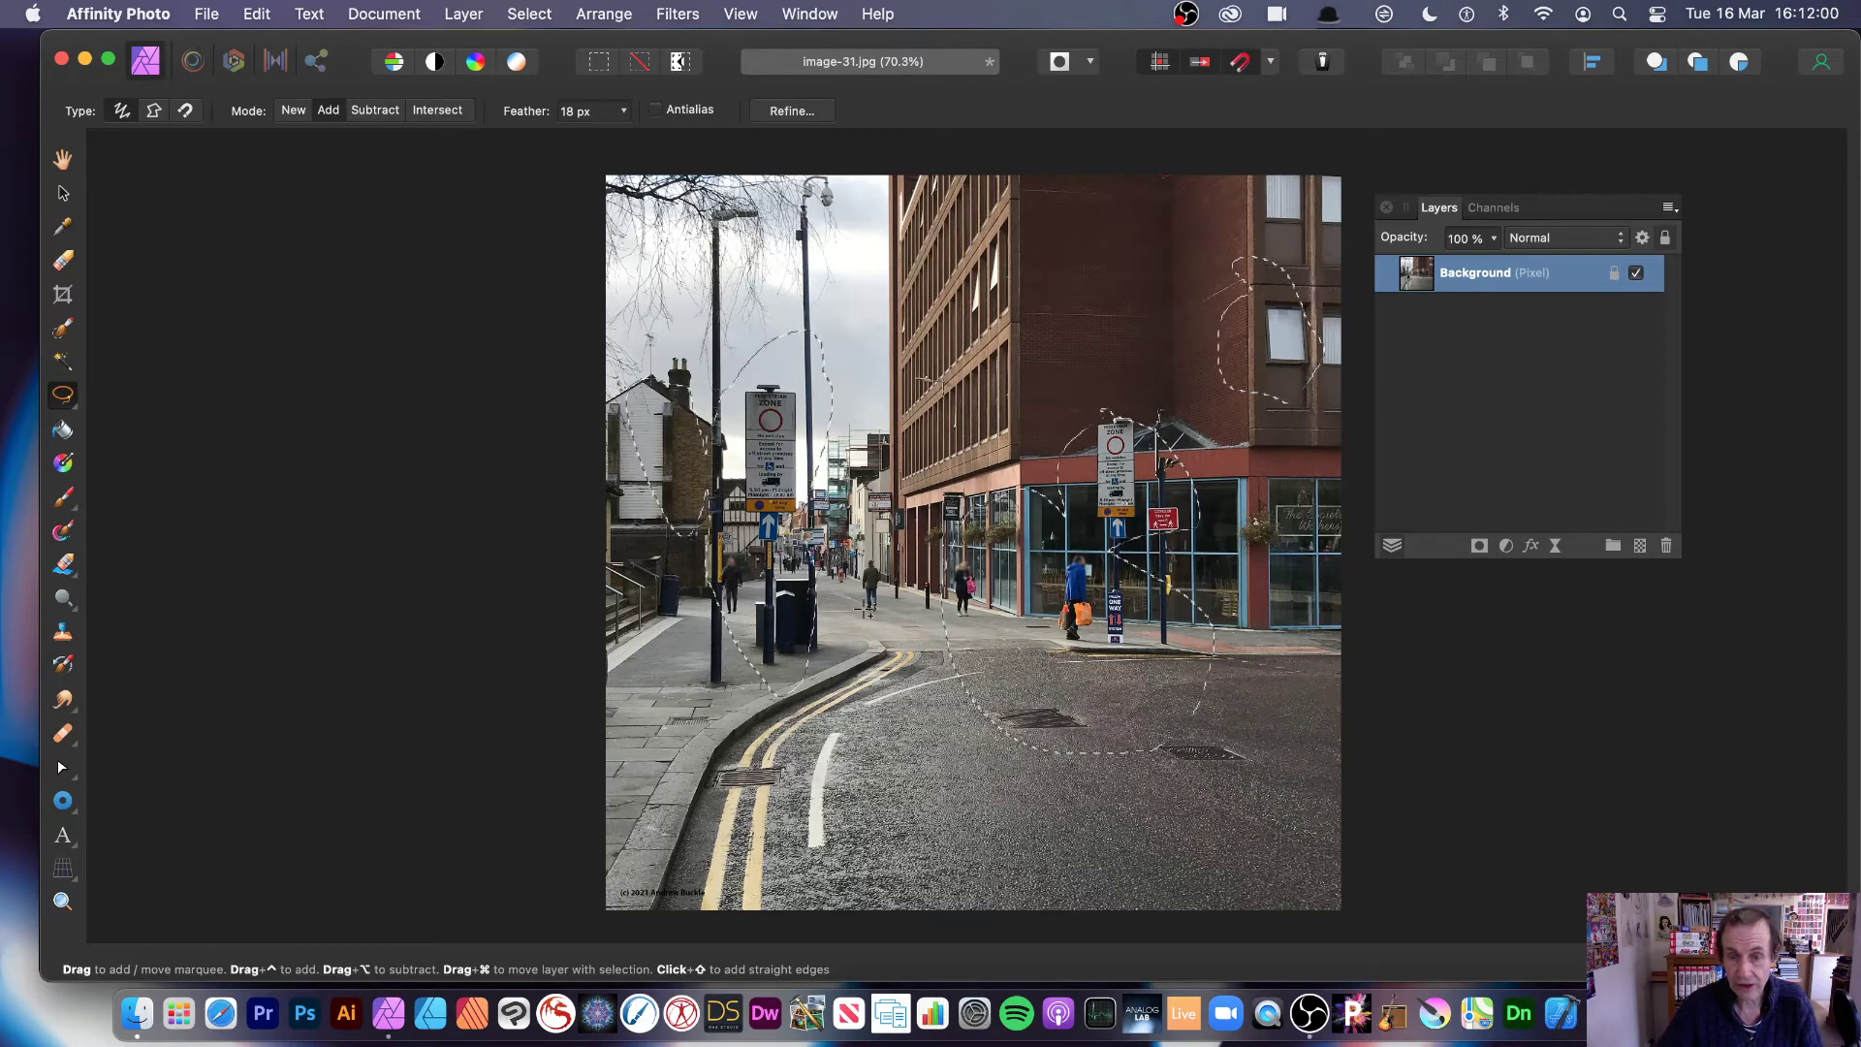
Step: Apply a Diffuse Glow to the selected areas with intensity 60%, threshold 38% and opacity 66%
click(687, 14)
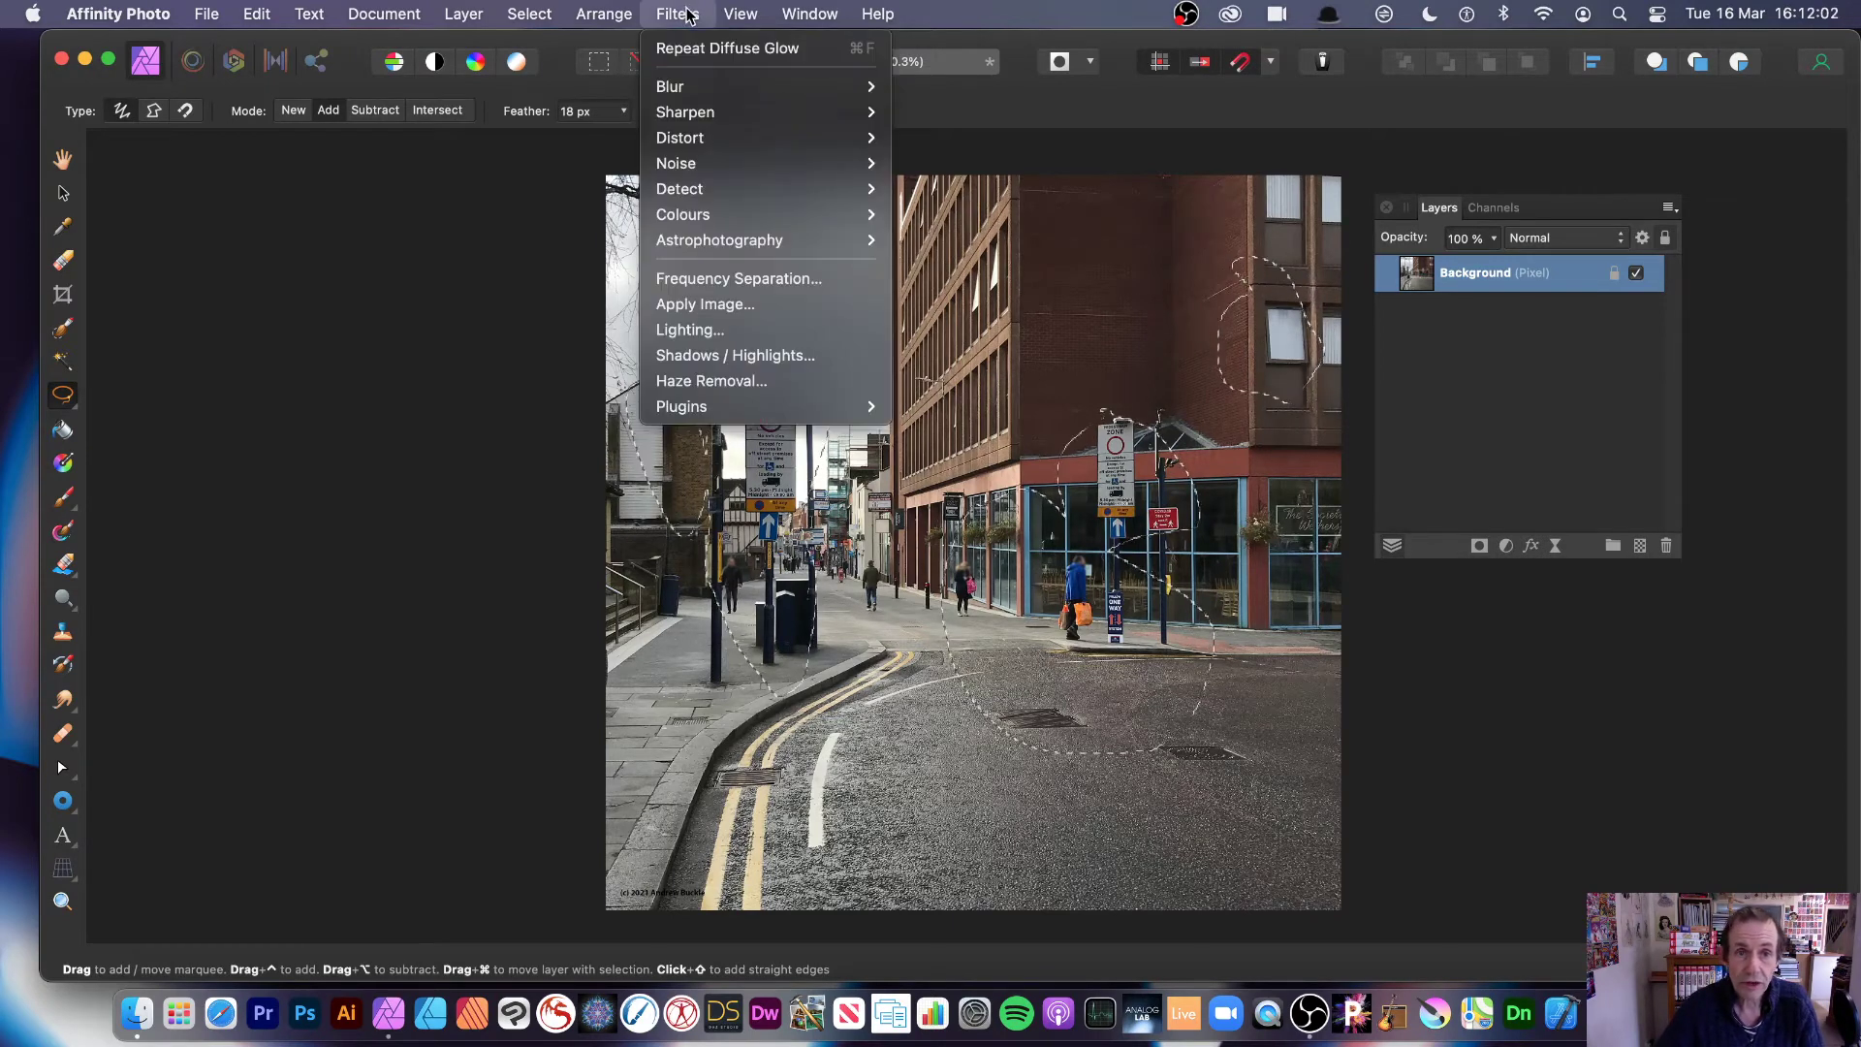
mouse_move(776, 86)
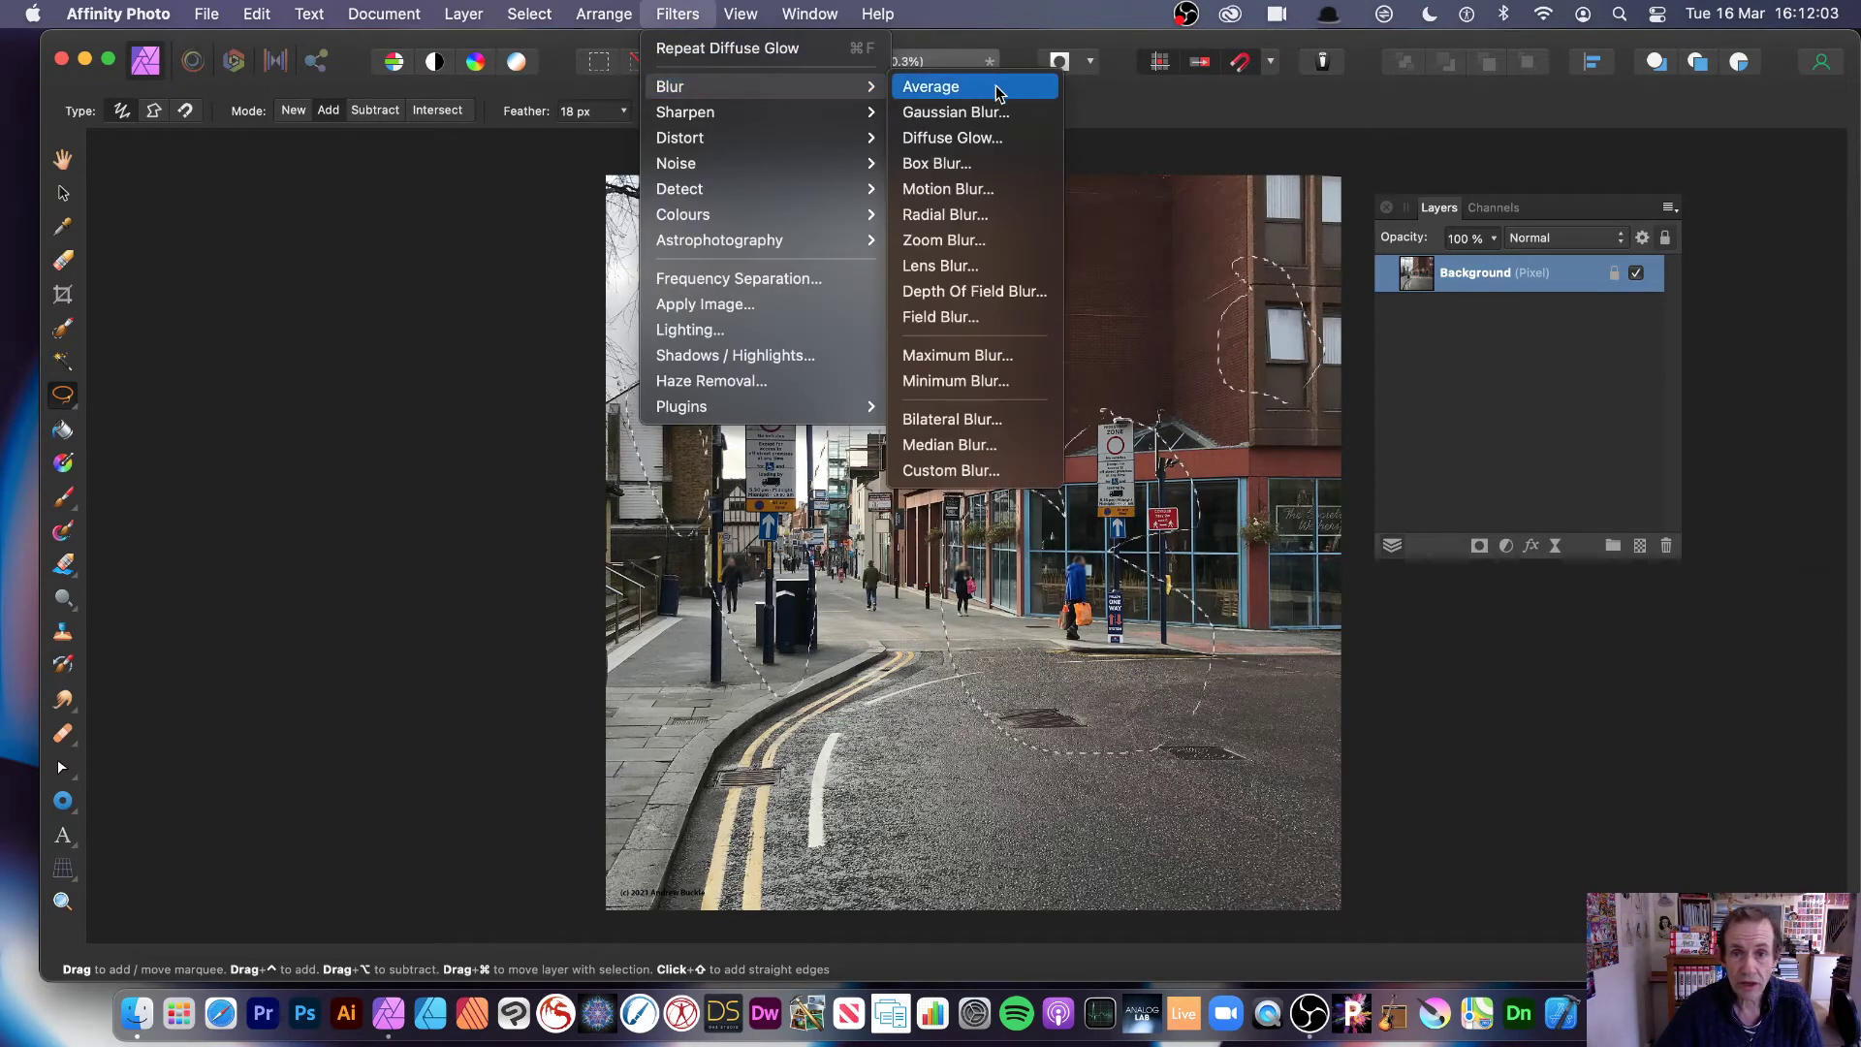
click(960, 139)
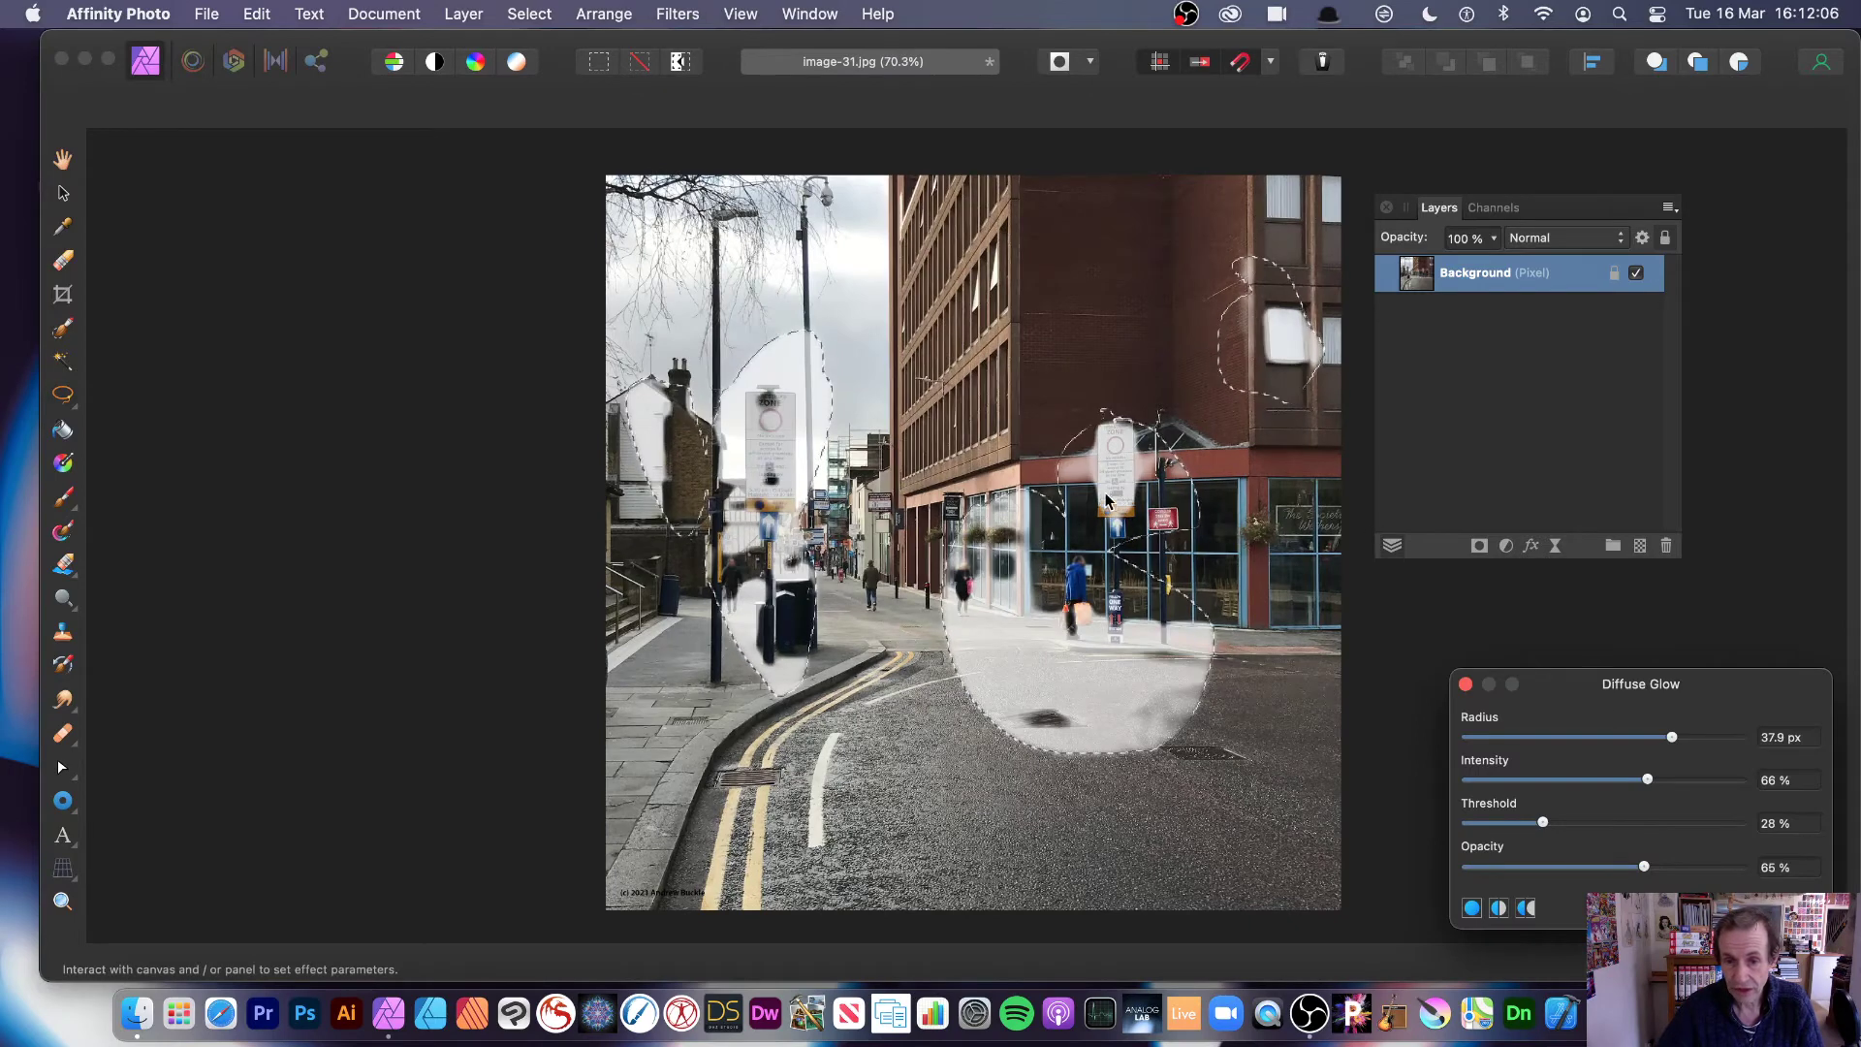
drag(1671, 779, 1636, 792)
mouse_move(1643, 866)
mouse_down()
mouse_move(1674, 873)
mouse_move(1629, 872)
mouse_move(1651, 870)
mouse_up()
drag(1561, 831, 1571, 829)
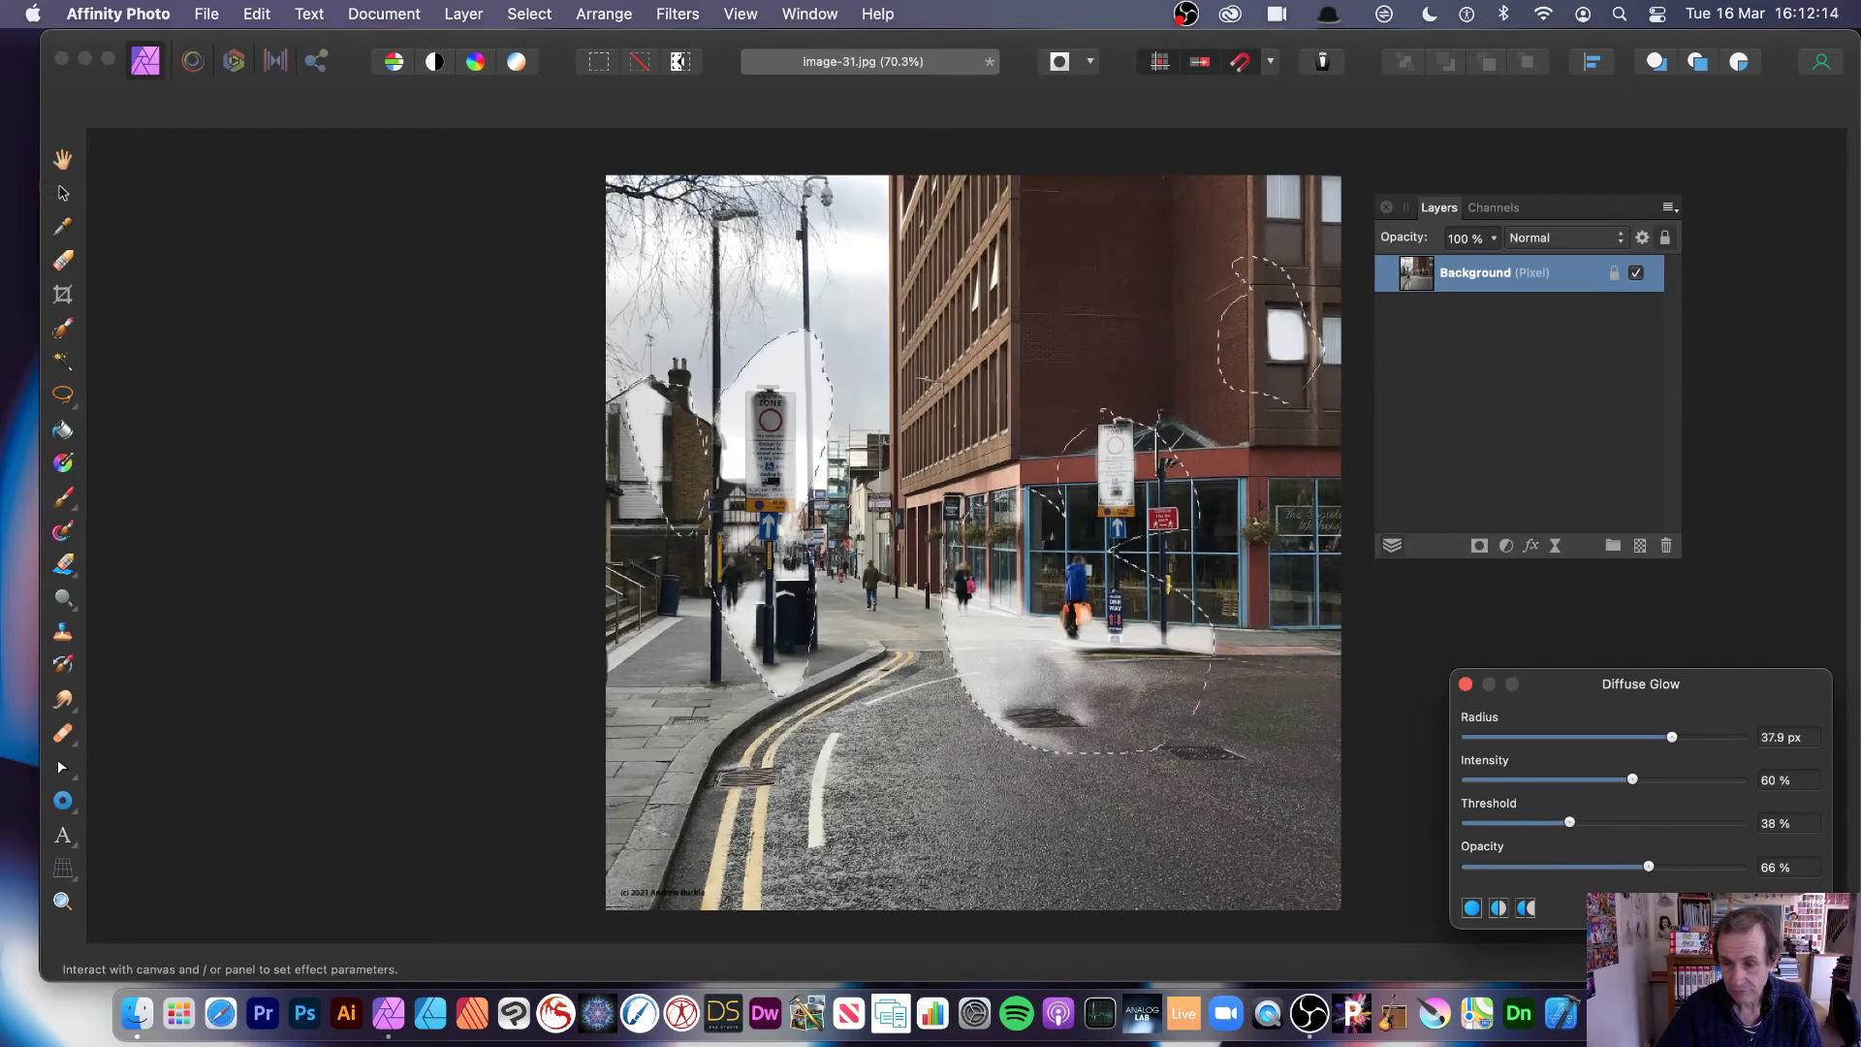
key(Return)
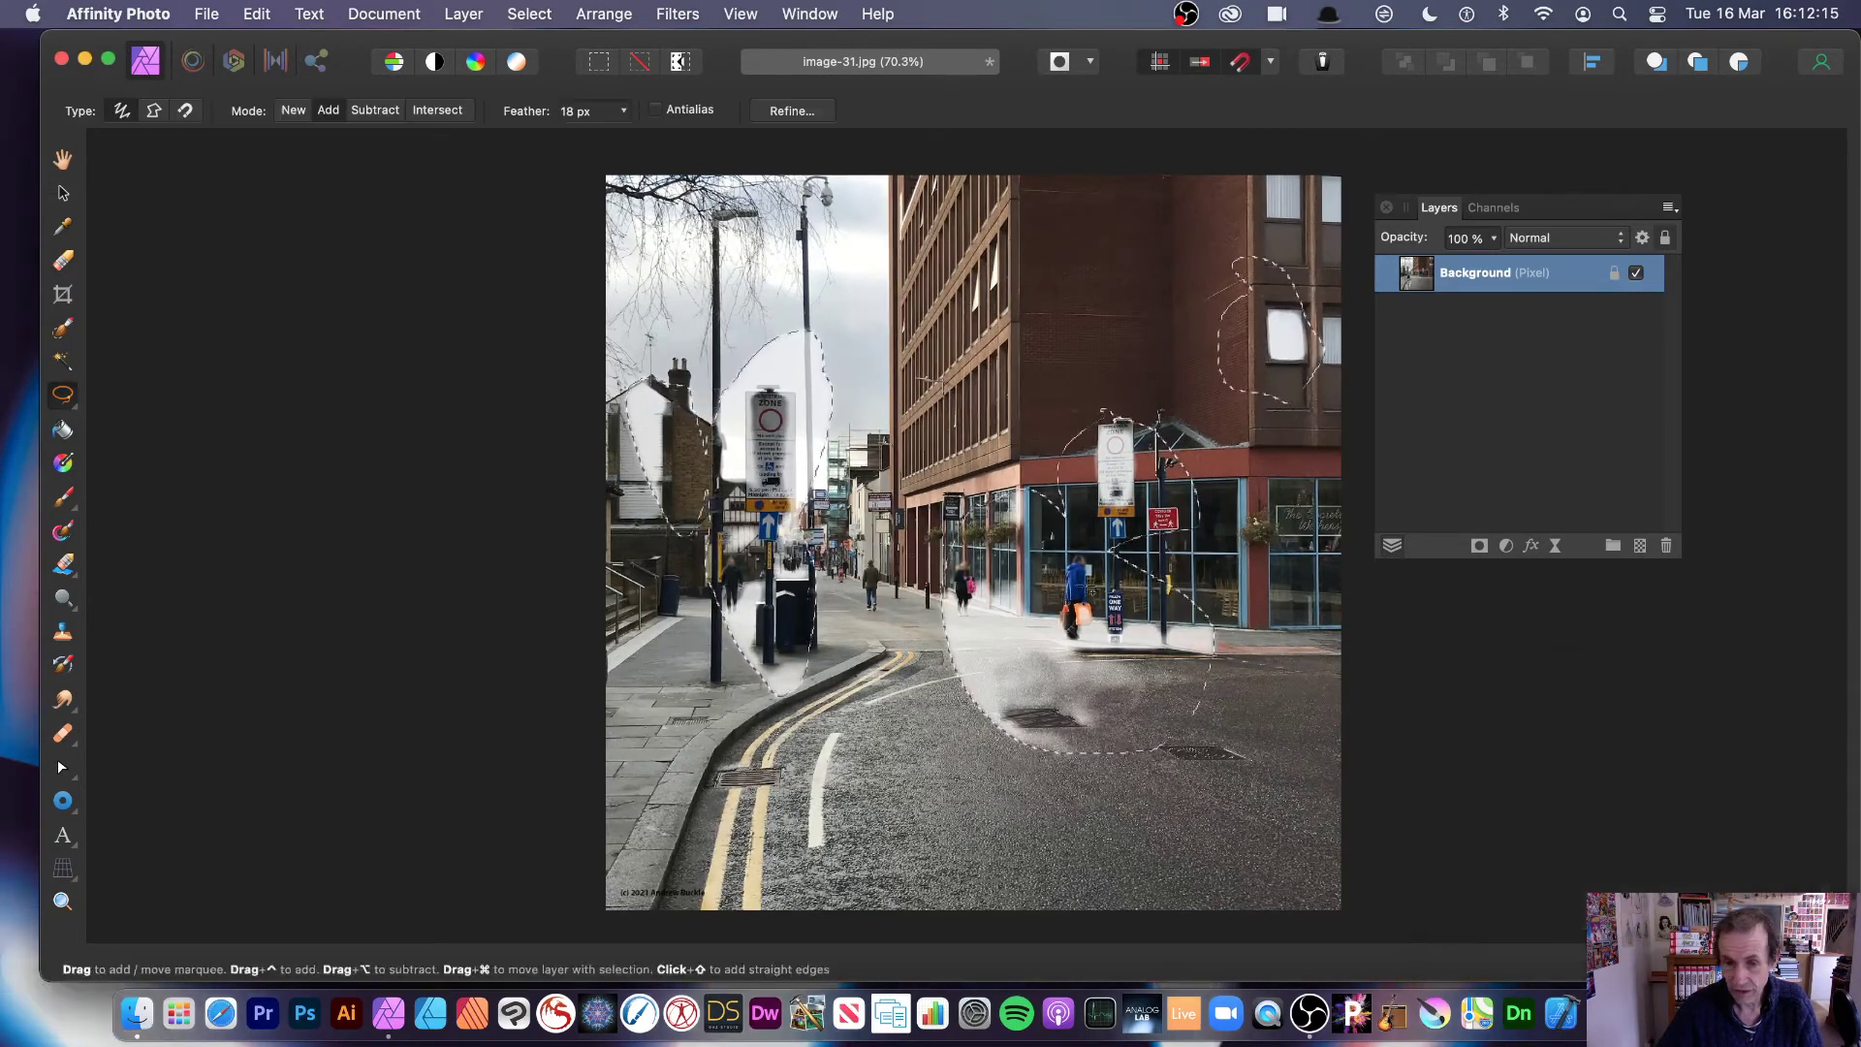
Step: Deselect the areas to view the glow, and undo the Diffuse Glow and the freehand selections
click(529, 14)
click(528, 75)
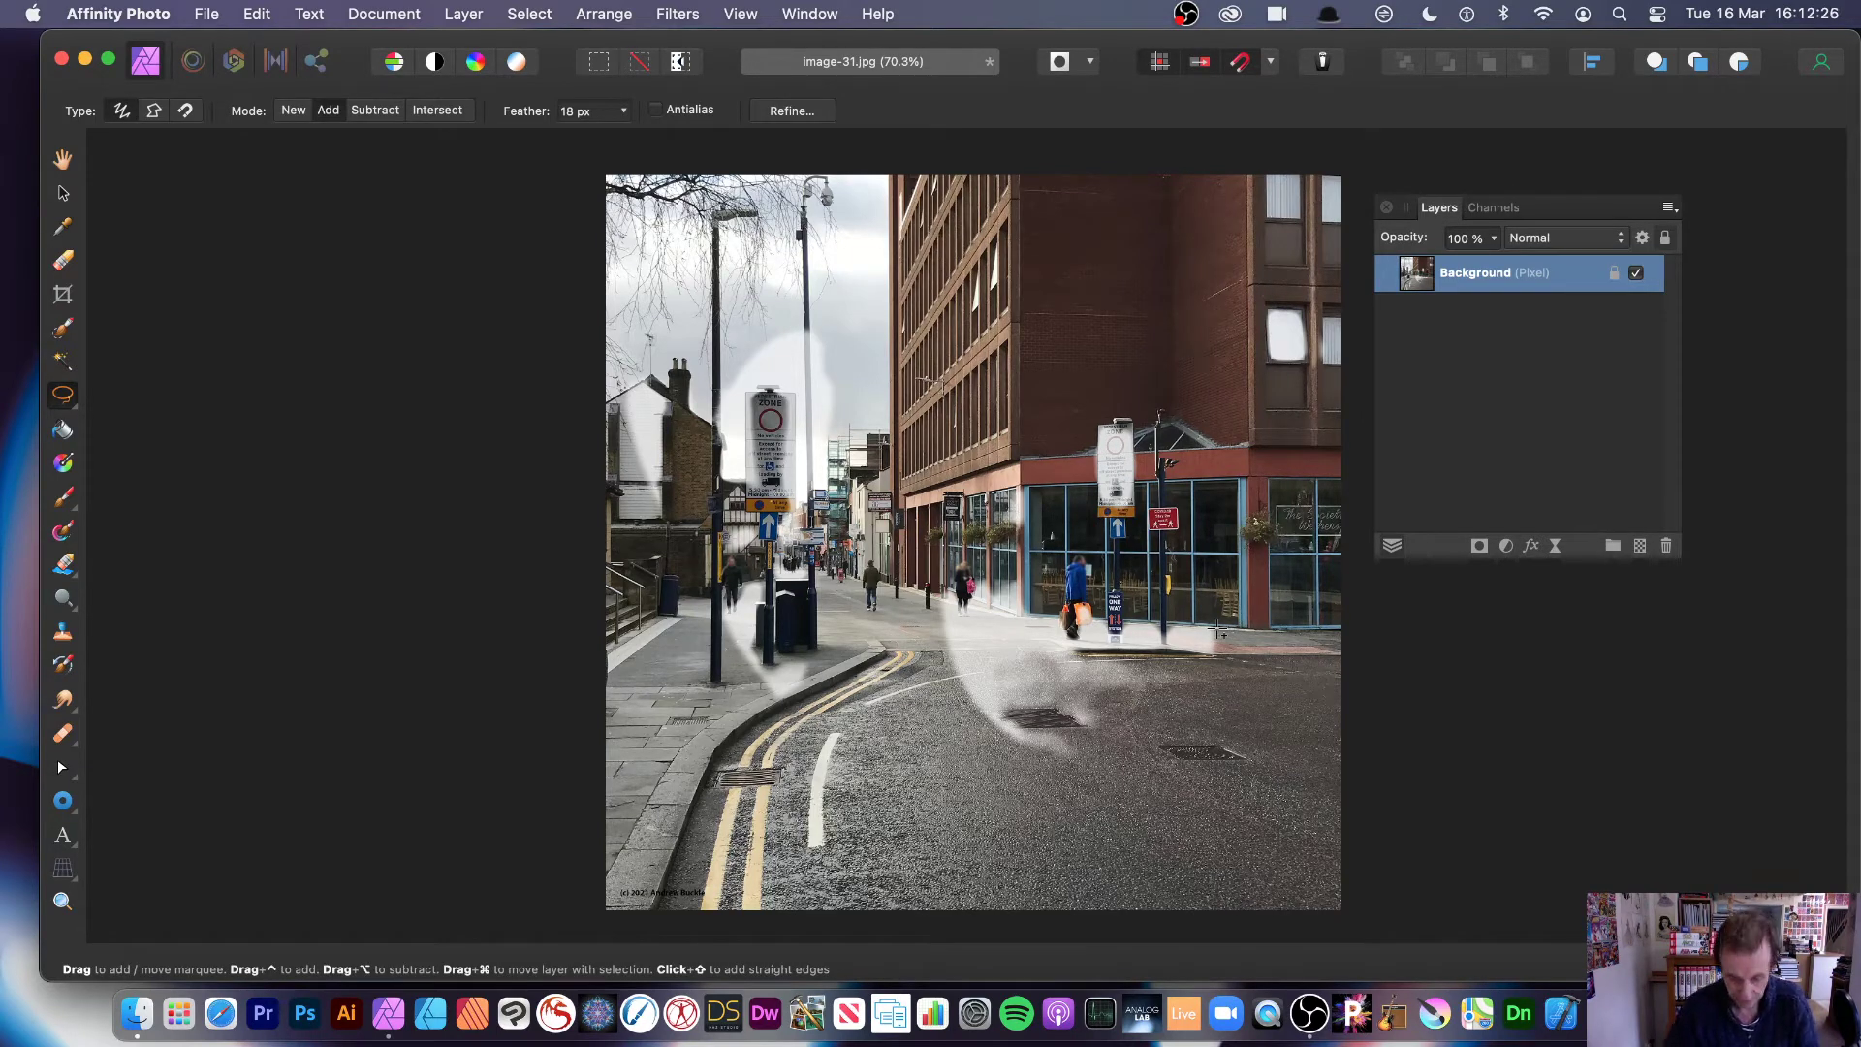
key(super+z)
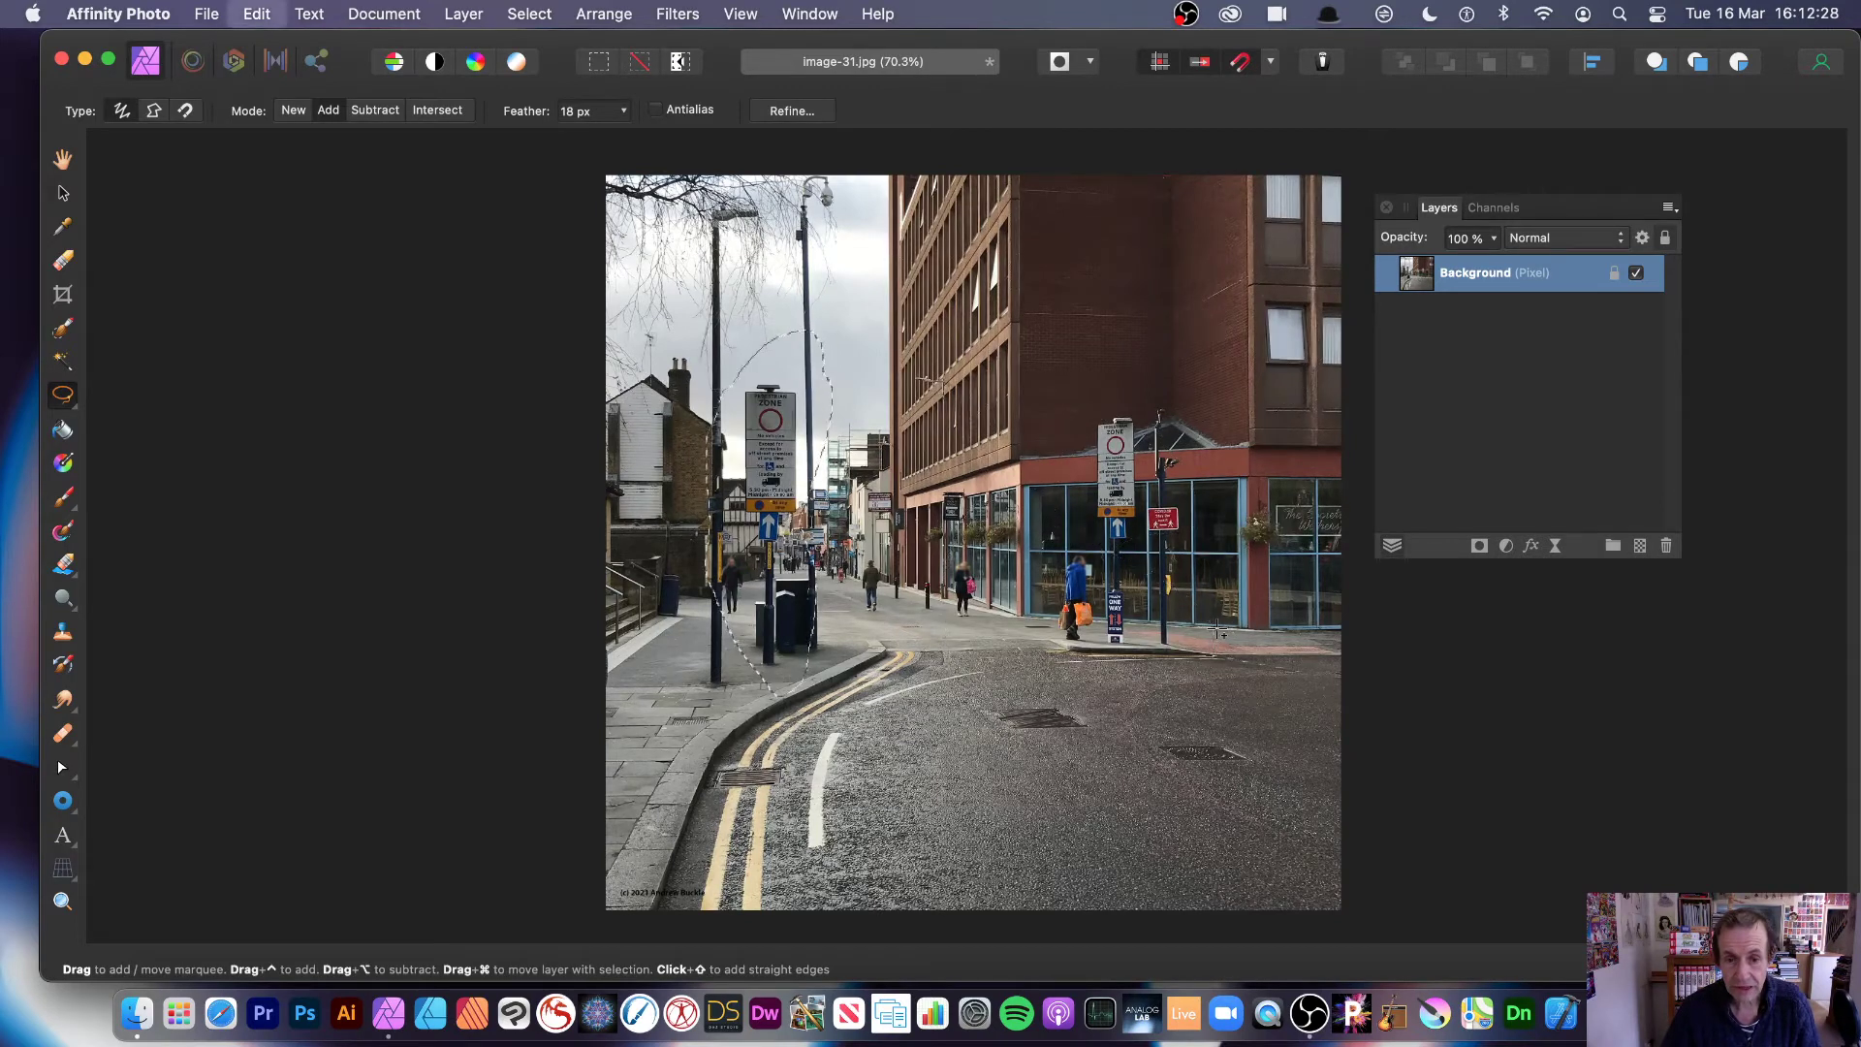
key(super+z)
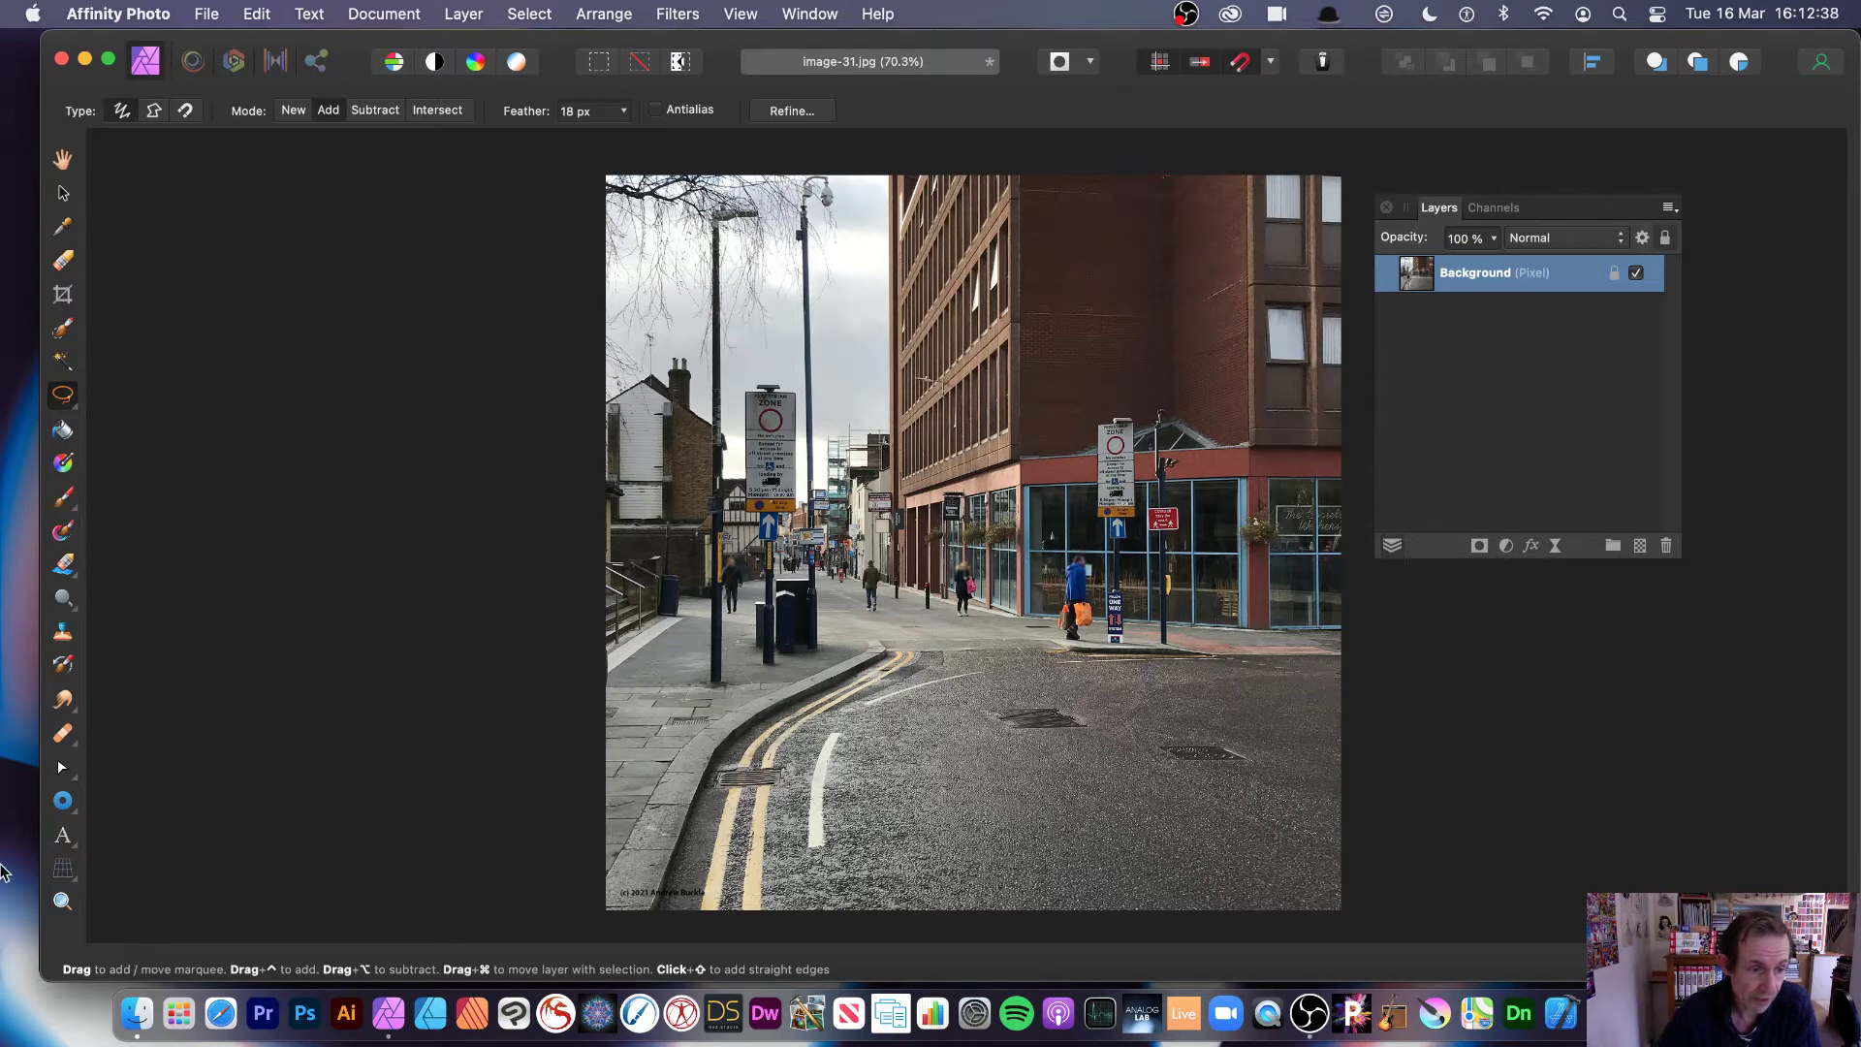
Step: Draw a white donut shape with a 50% hole radius over the shopfront, framing the pedestrian in blue
click(62, 800)
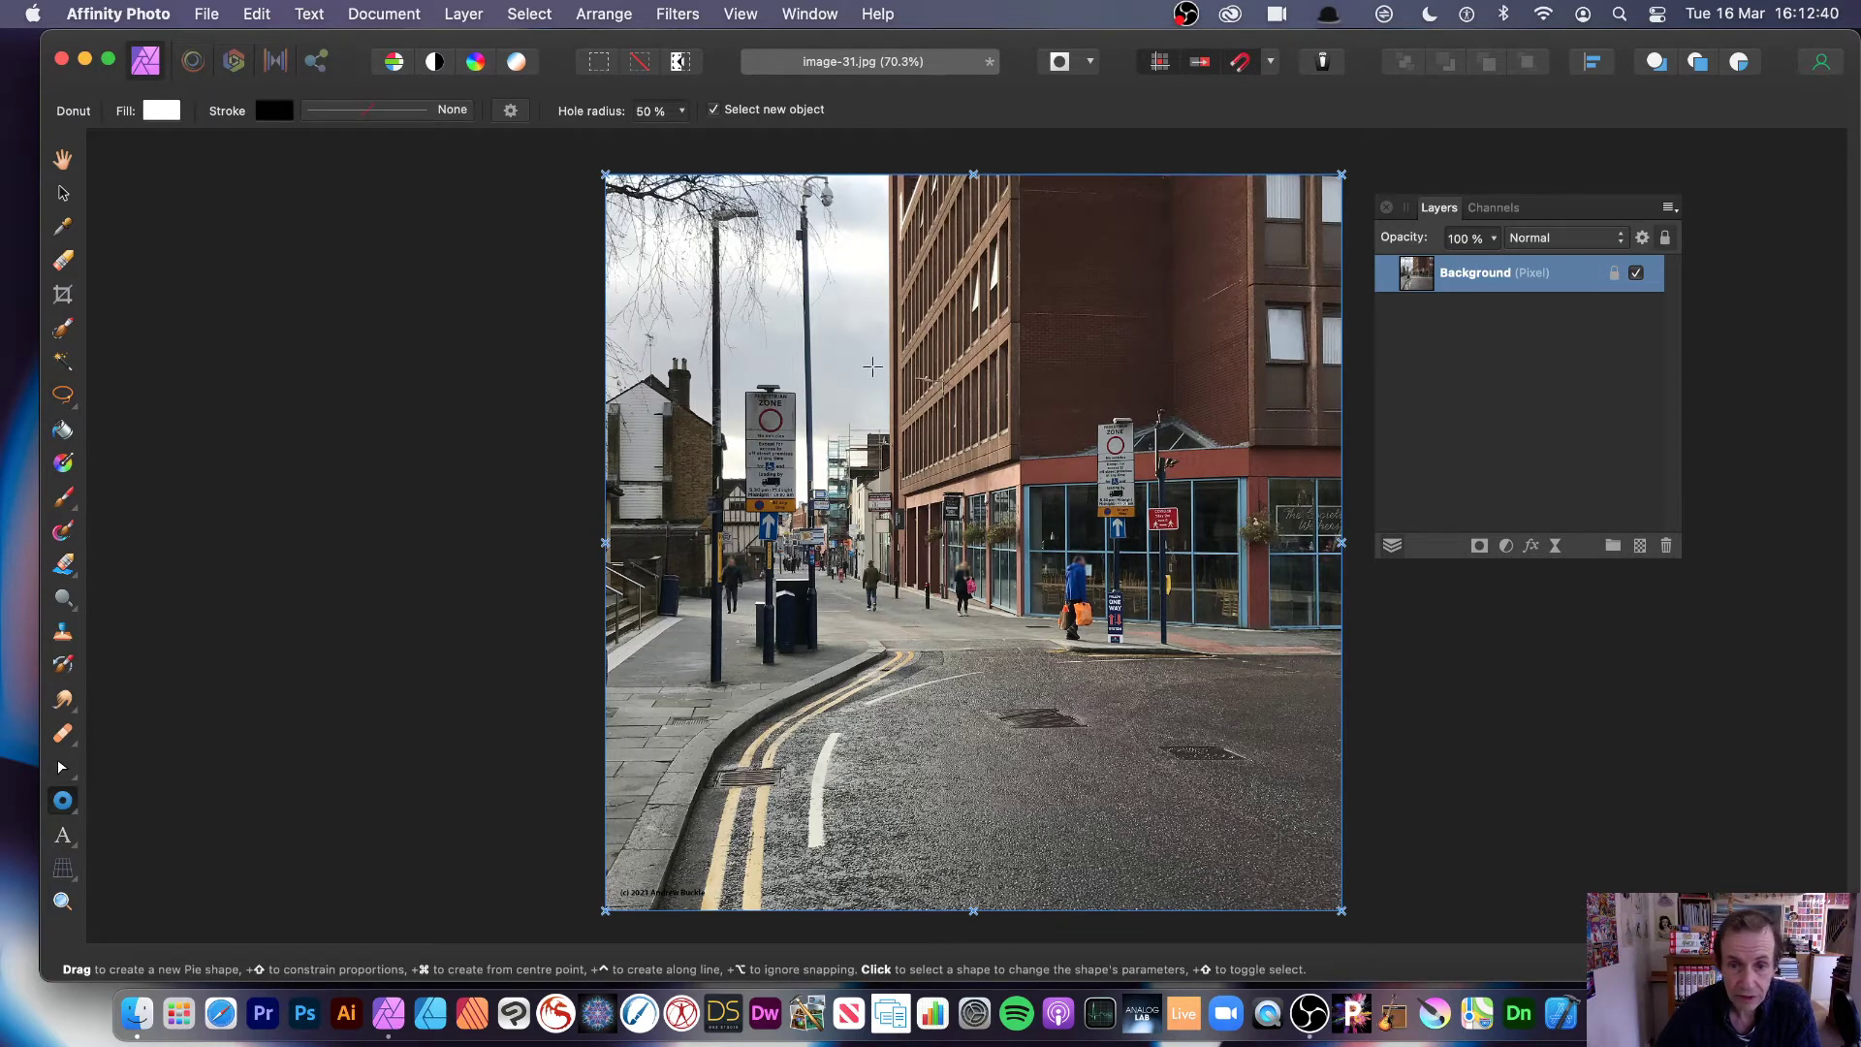
drag(873, 366, 1244, 737)
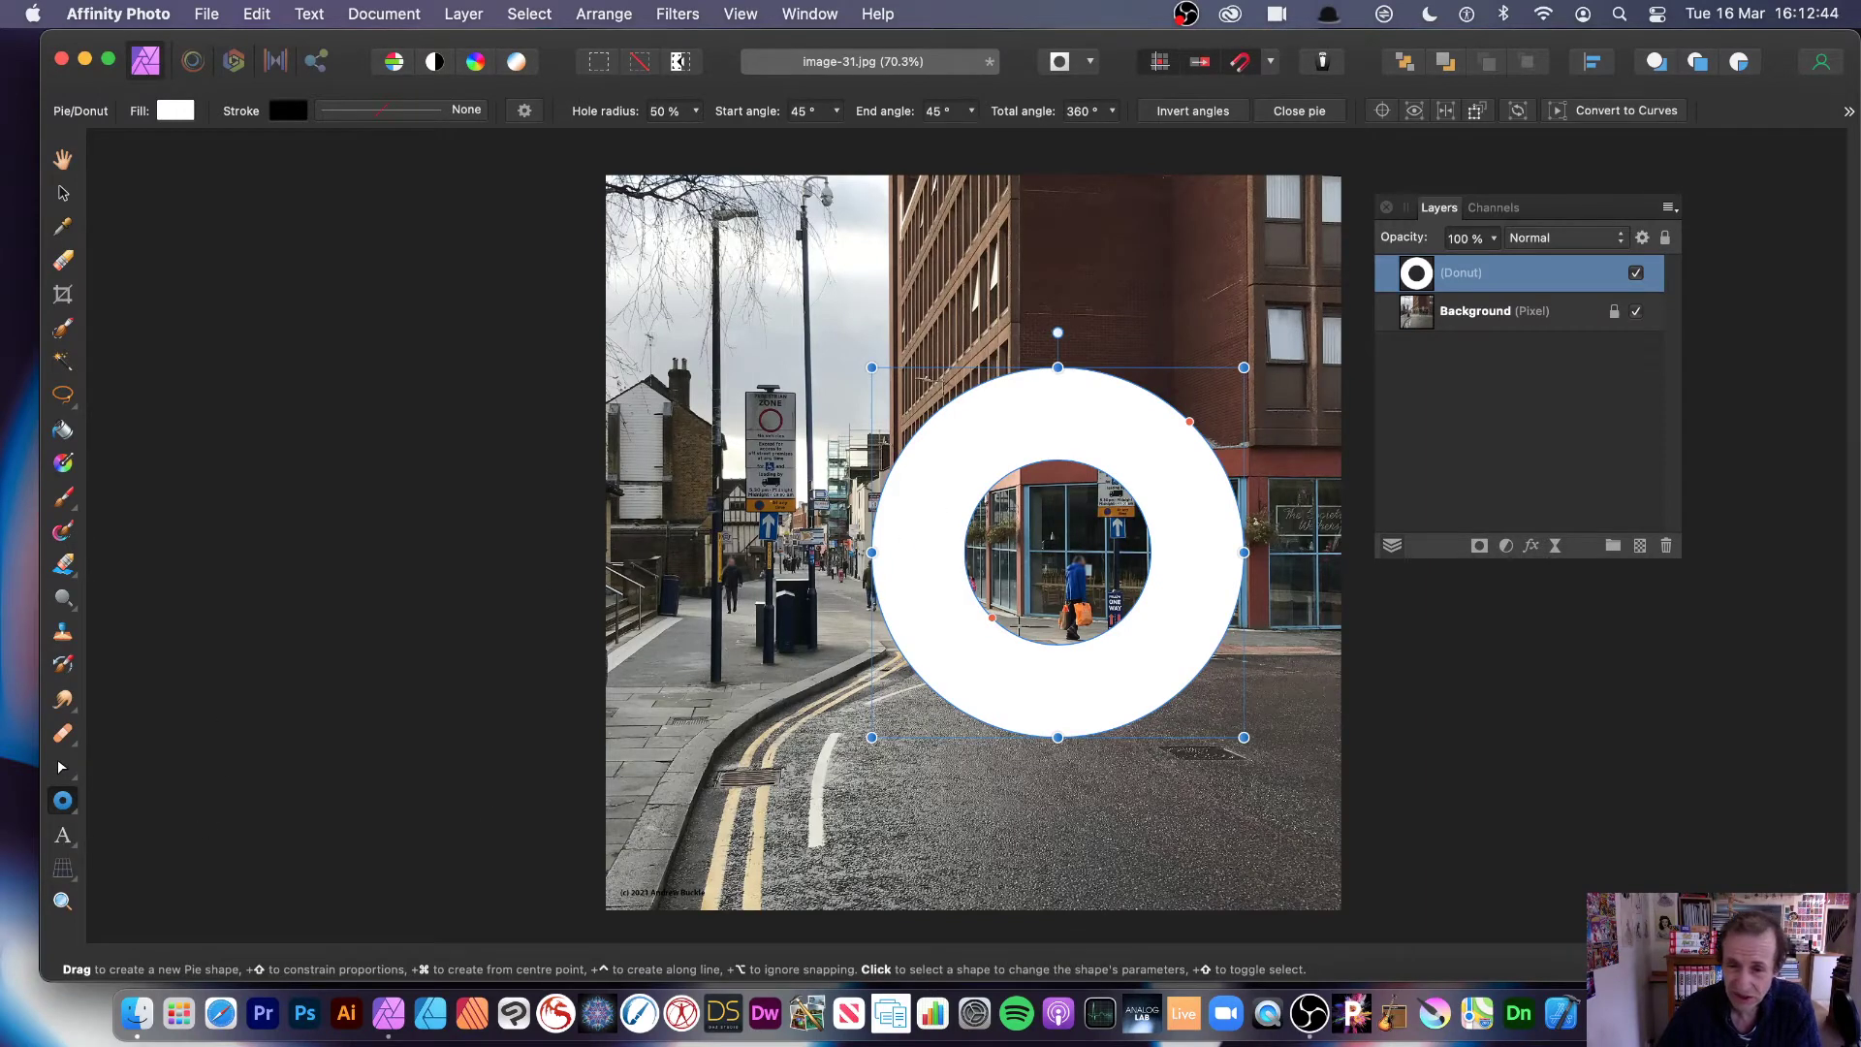
drag(965, 643, 964, 442)
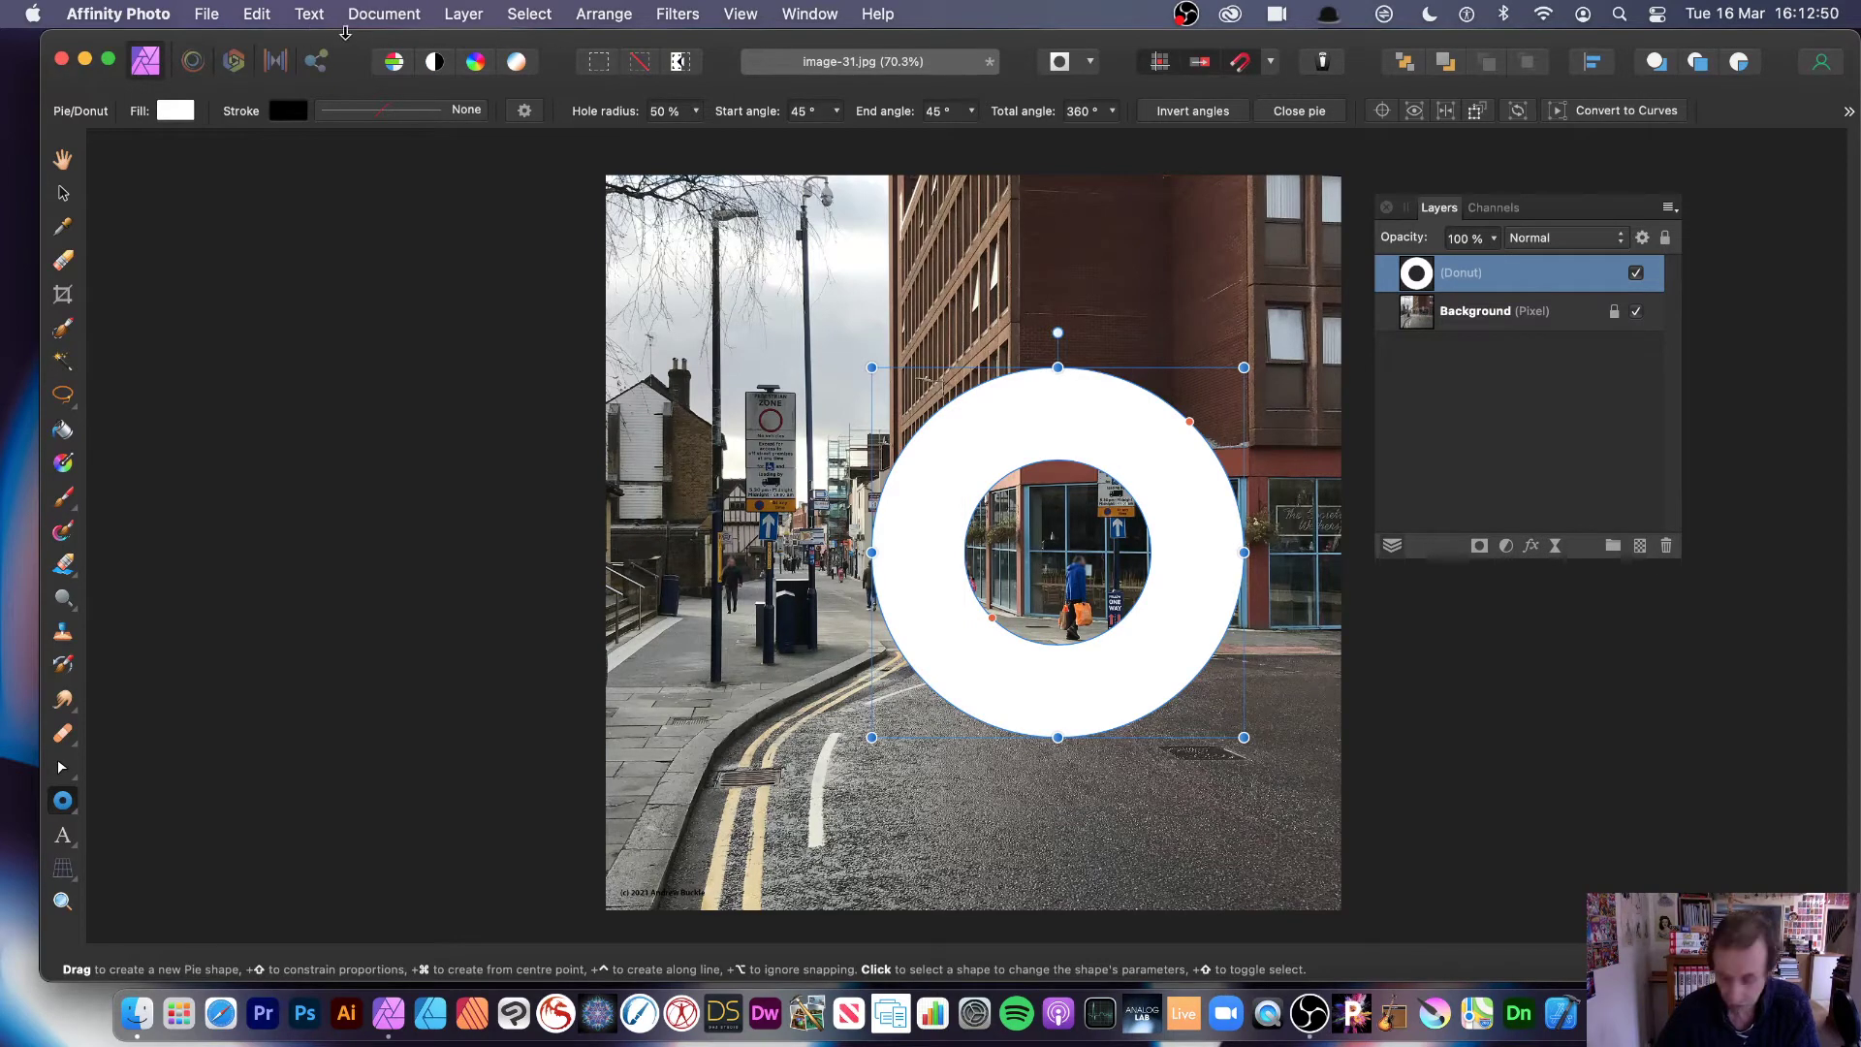
Step: Delete the white donut and give the Donut tool's fill a linear gradient whose first stop is red
key(Delete)
click(161, 111)
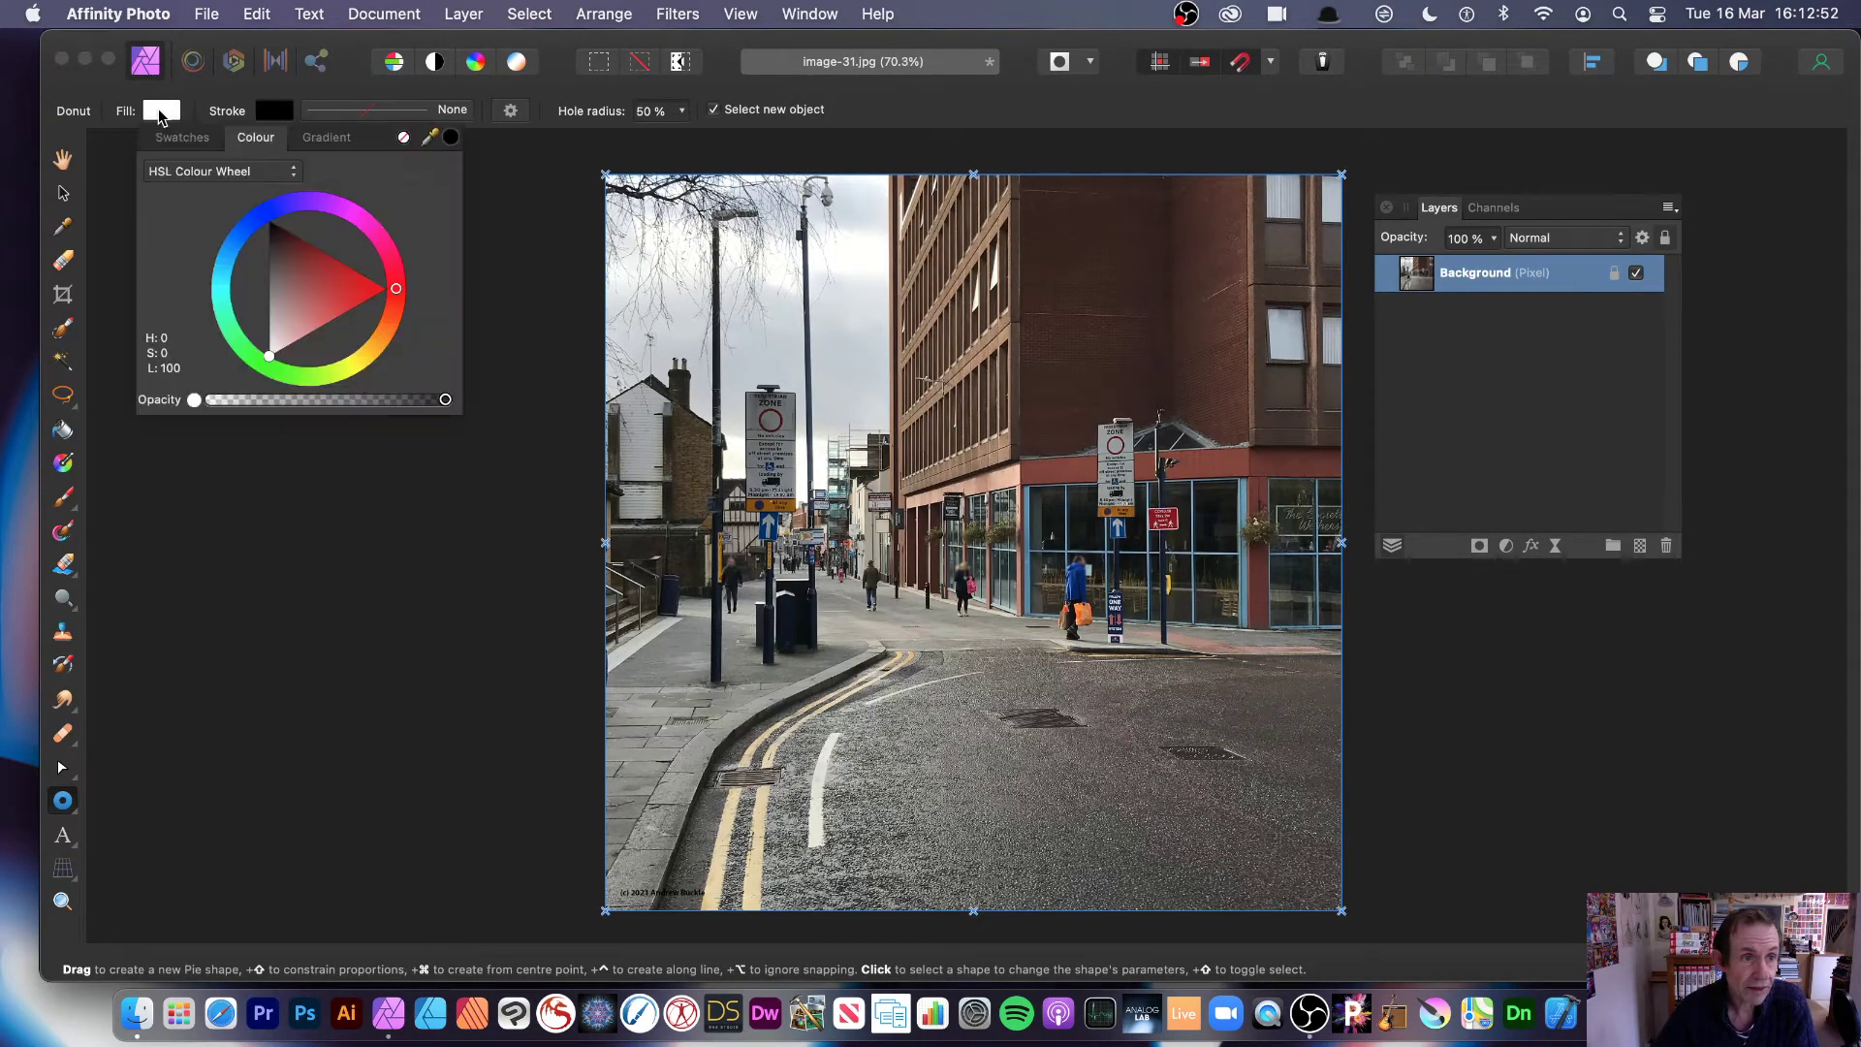
click(327, 137)
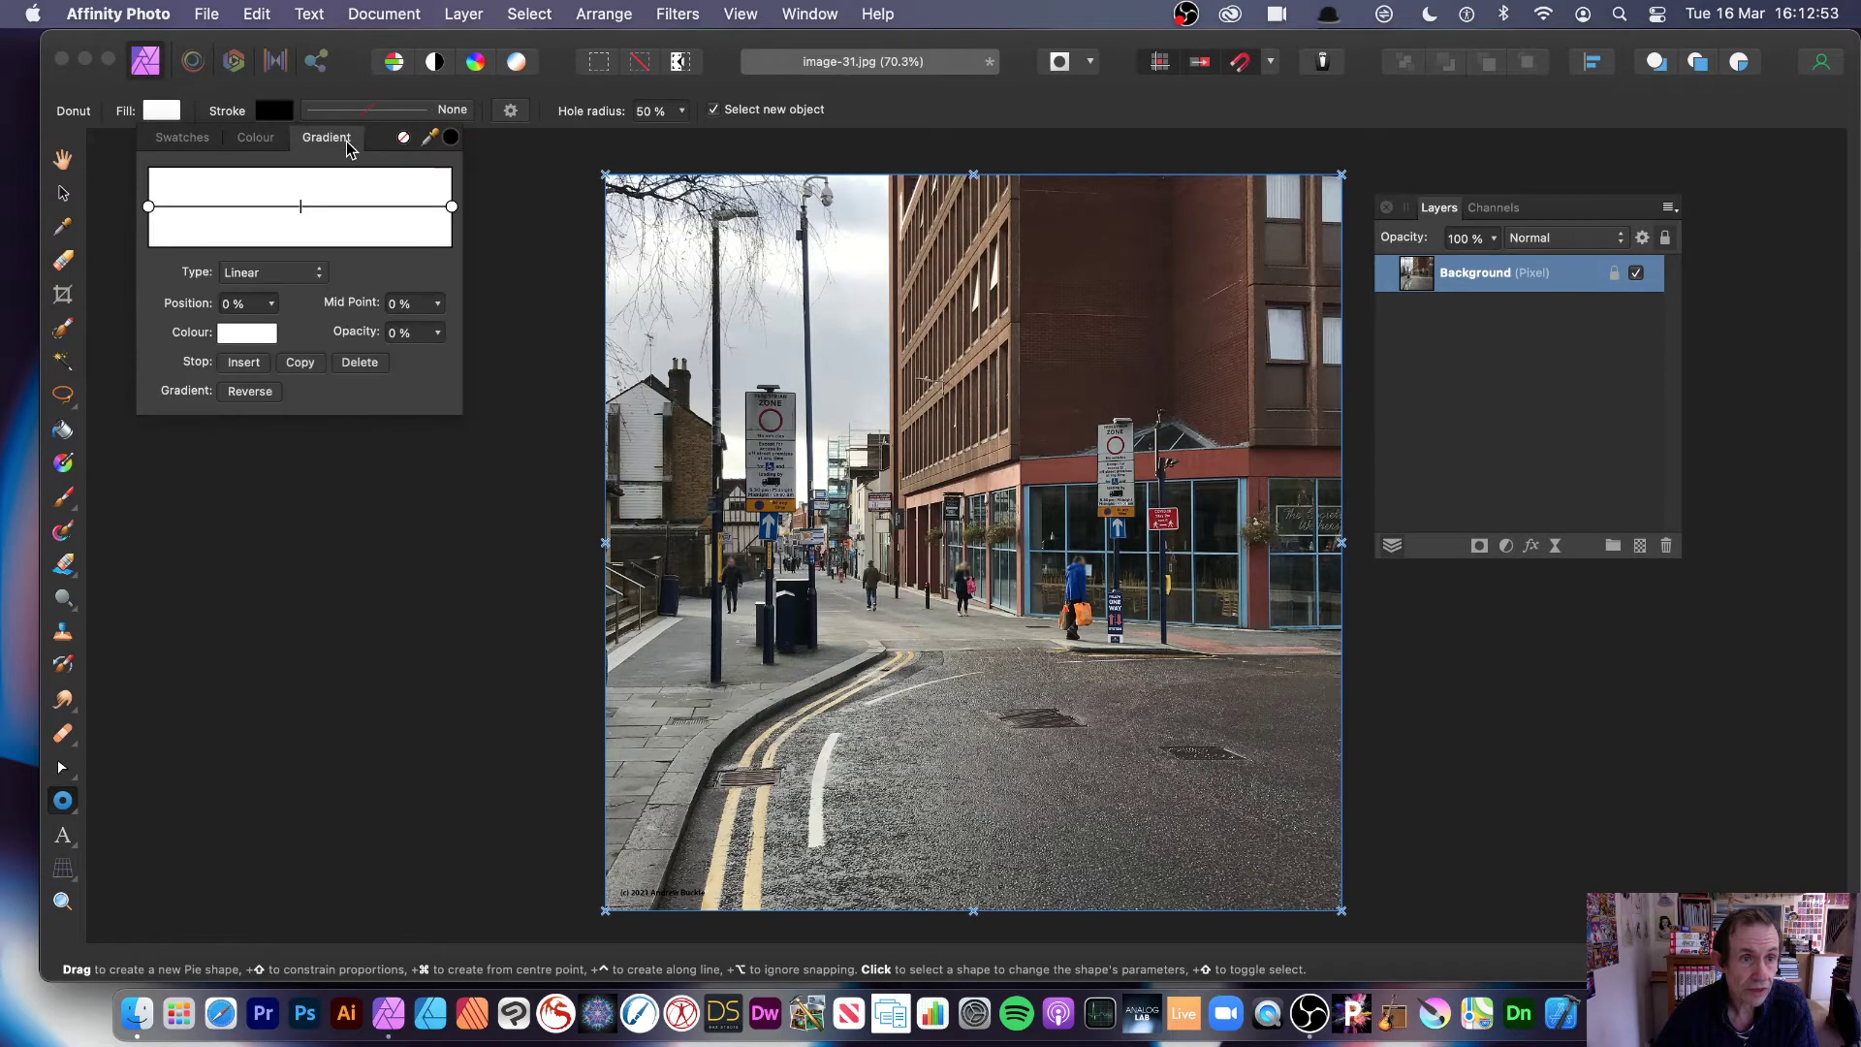
click(147, 206)
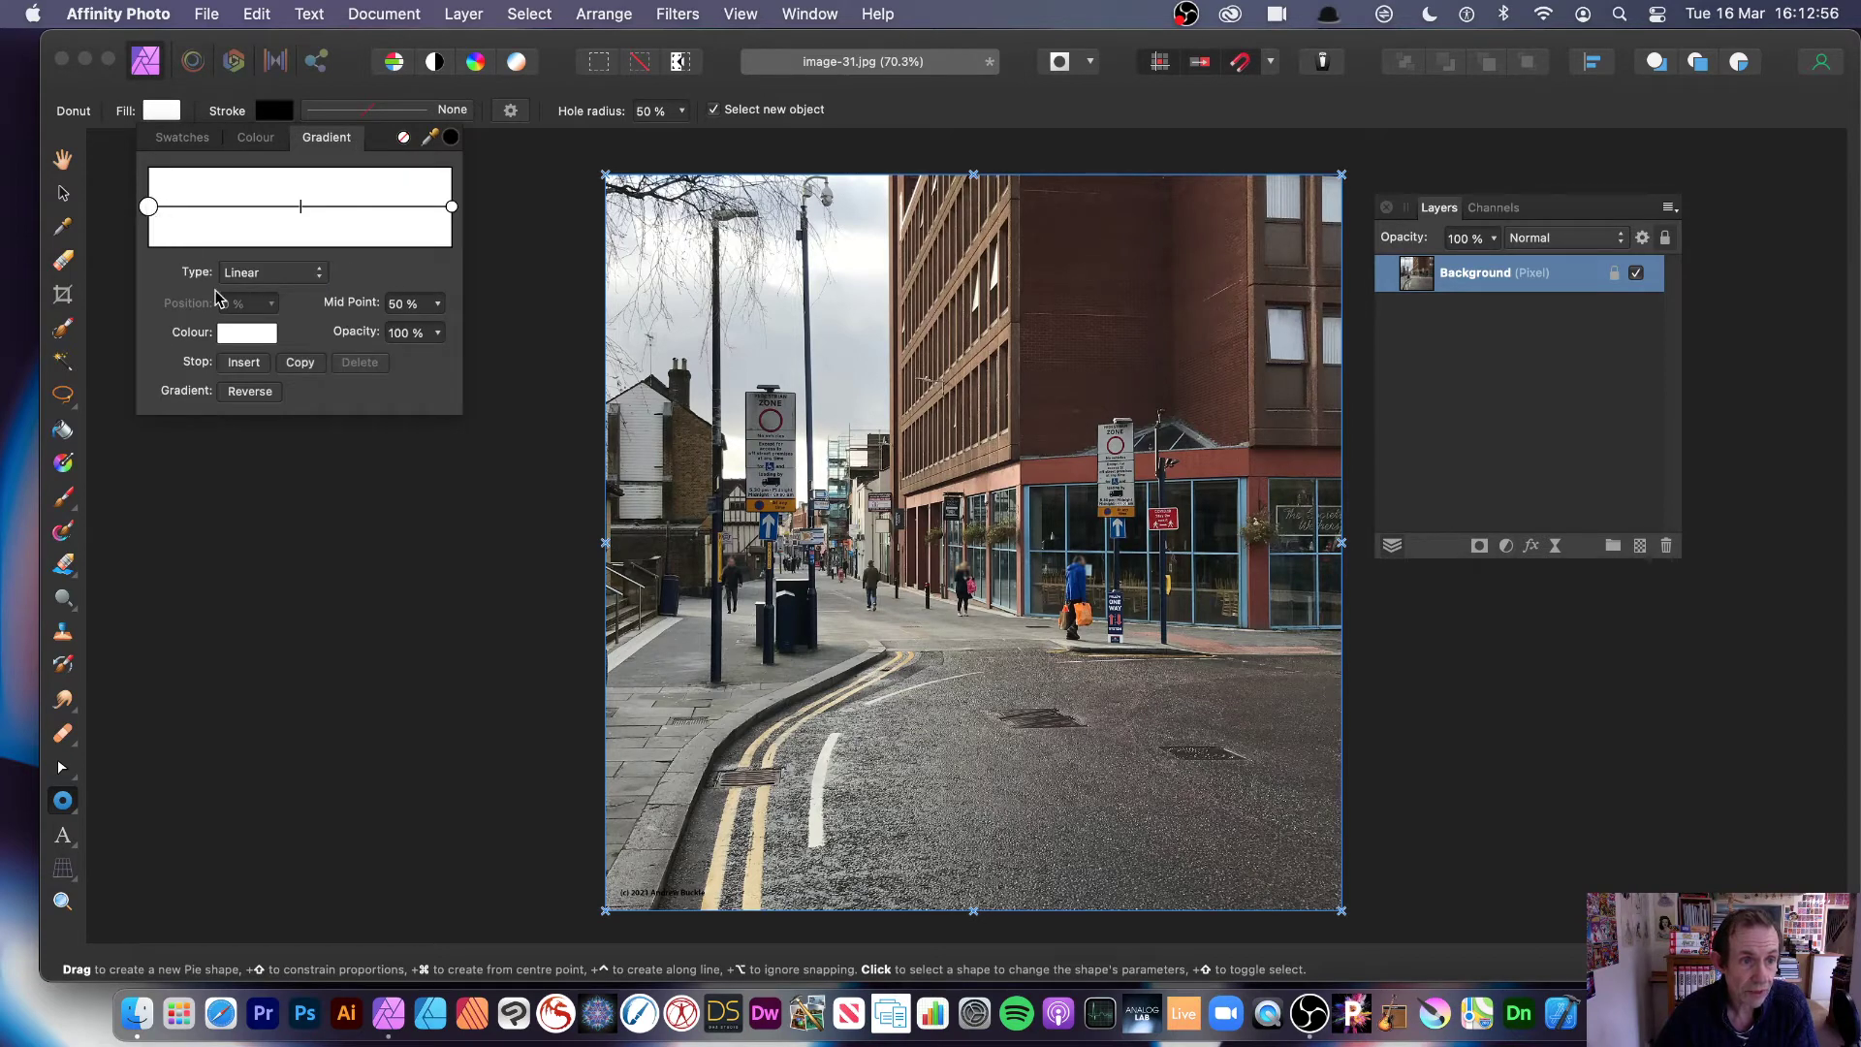
click(247, 332)
click(423, 517)
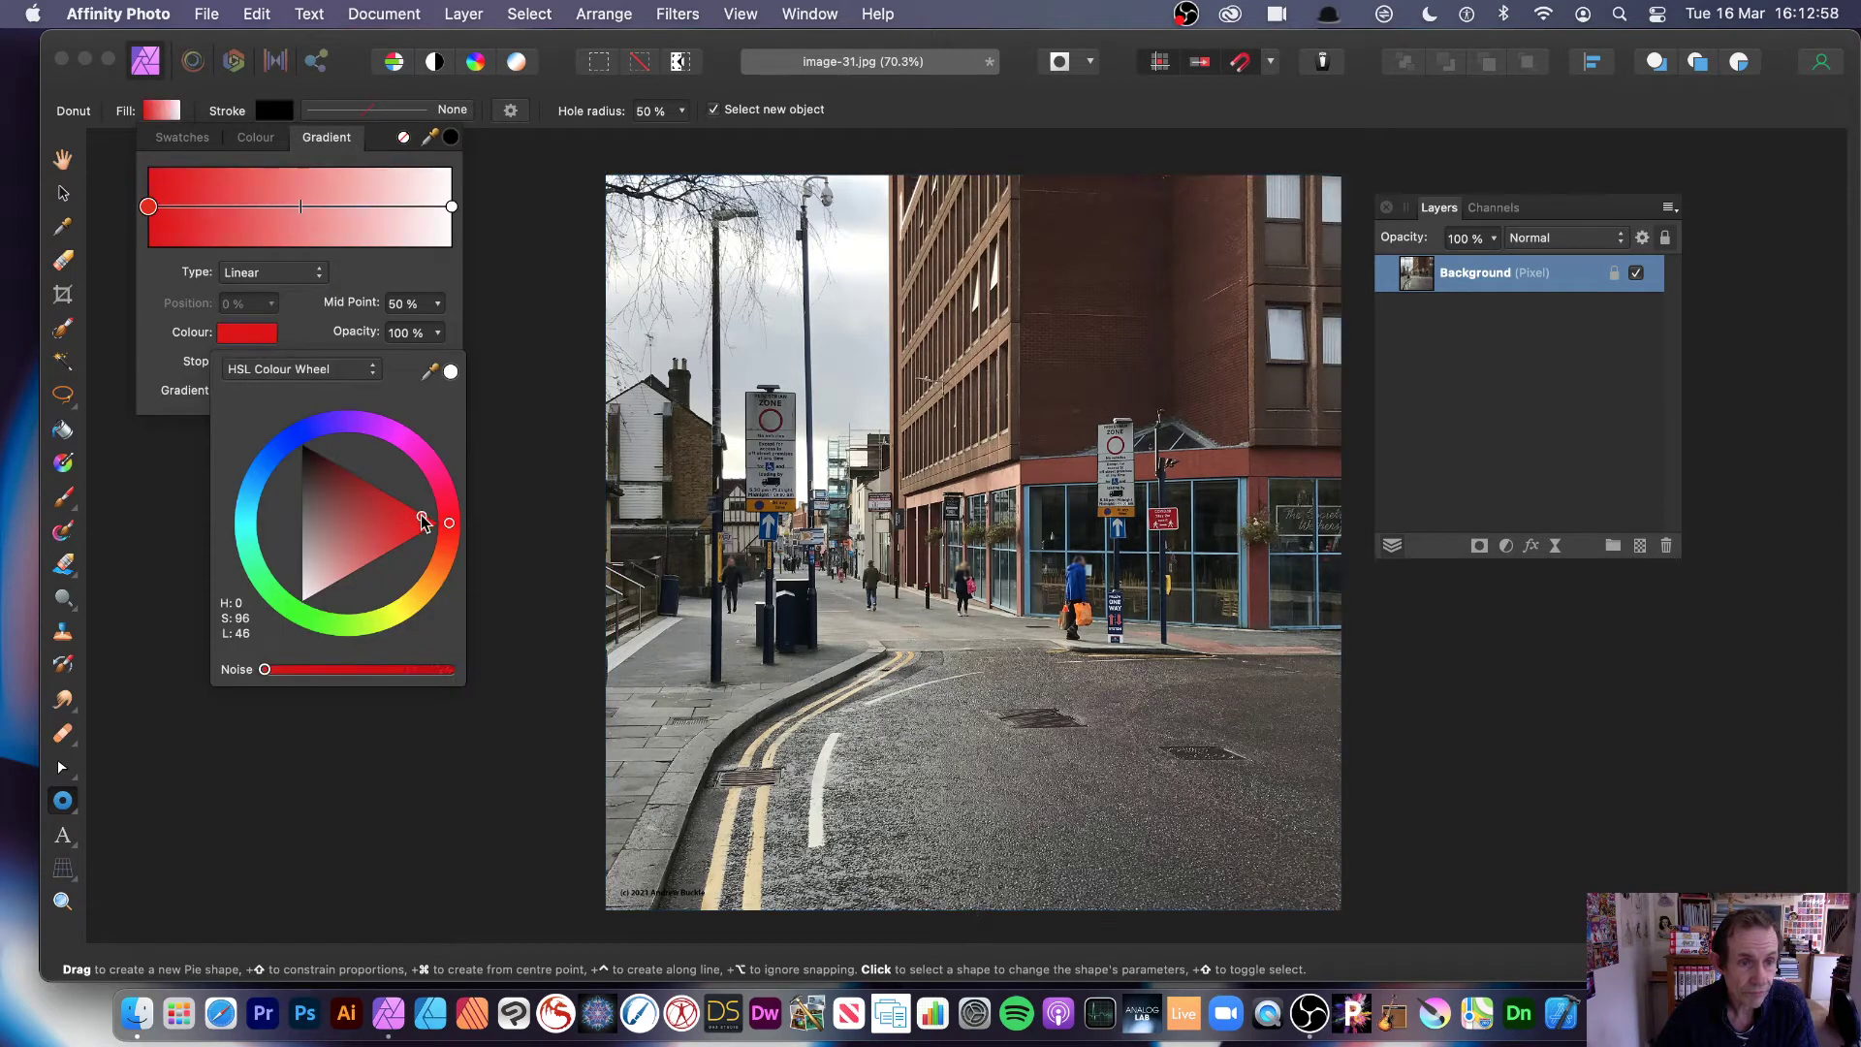
Step: Add a gradient stop at 65% and colour it dark grey with a lightness of 20
click(345, 206)
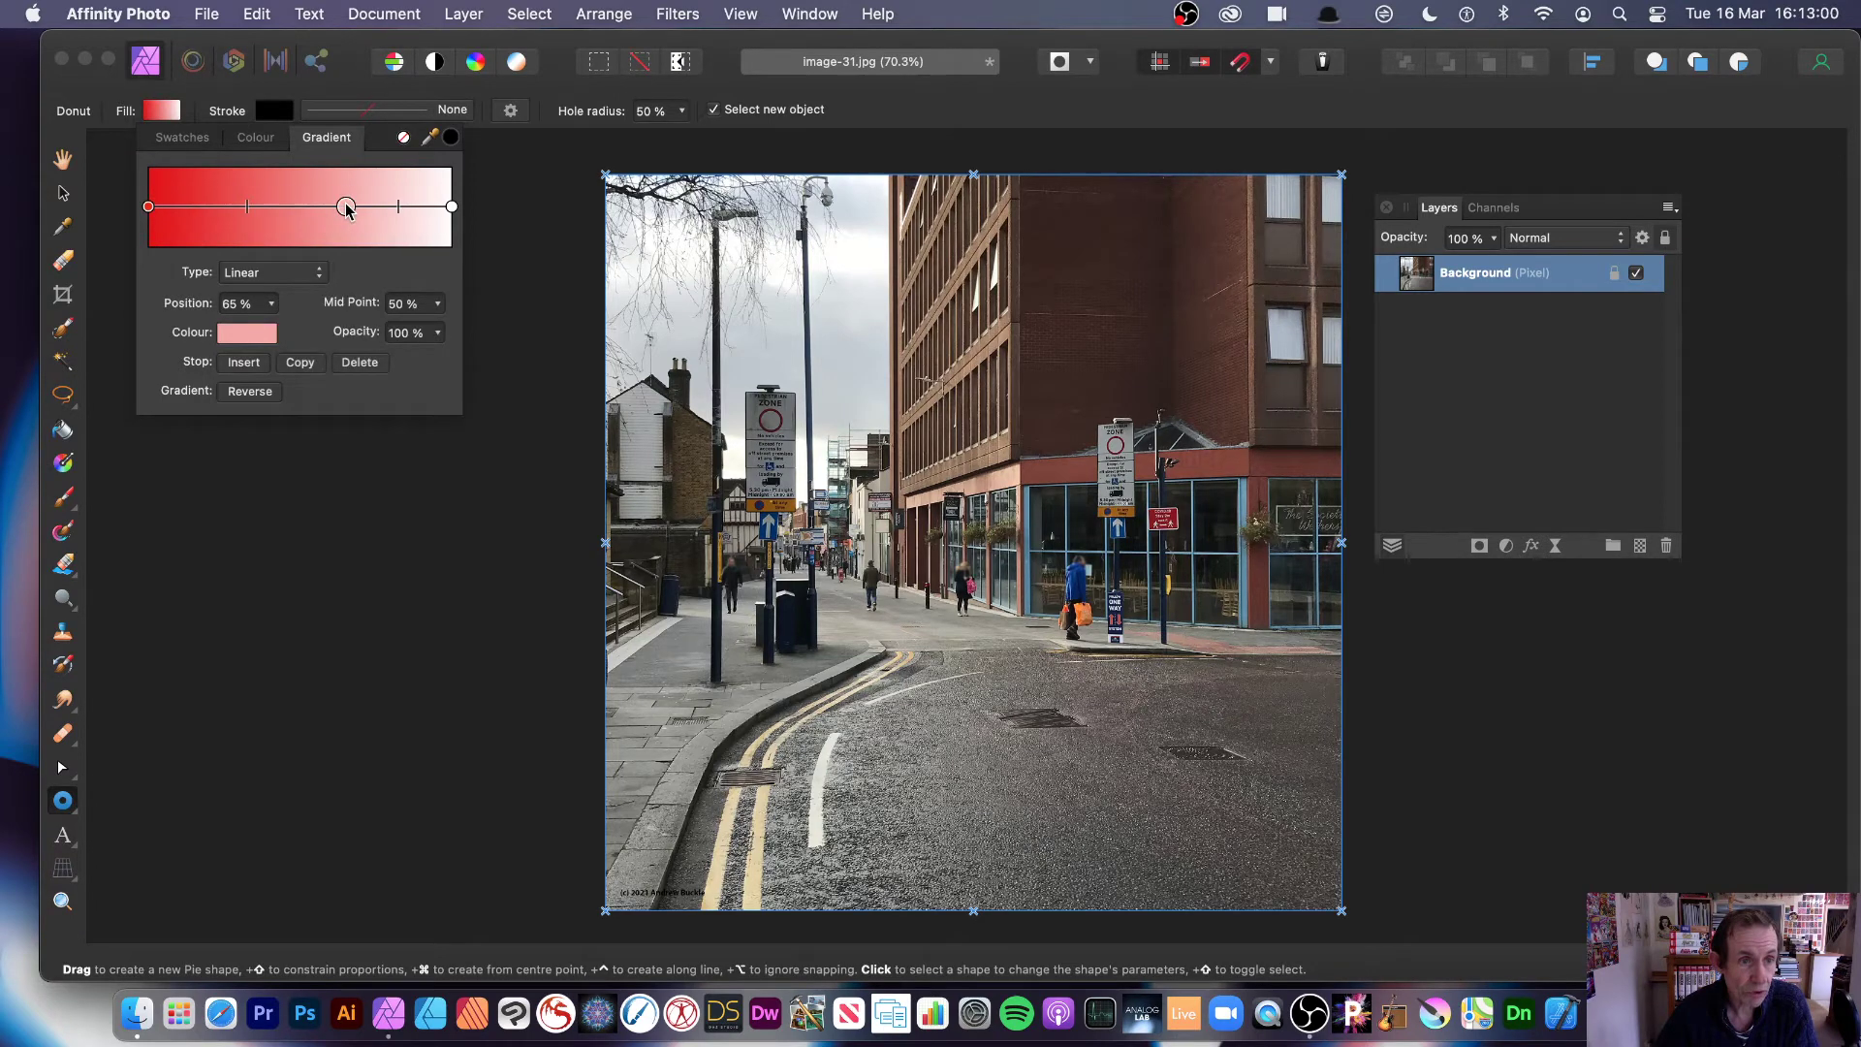
click(256, 334)
click(301, 472)
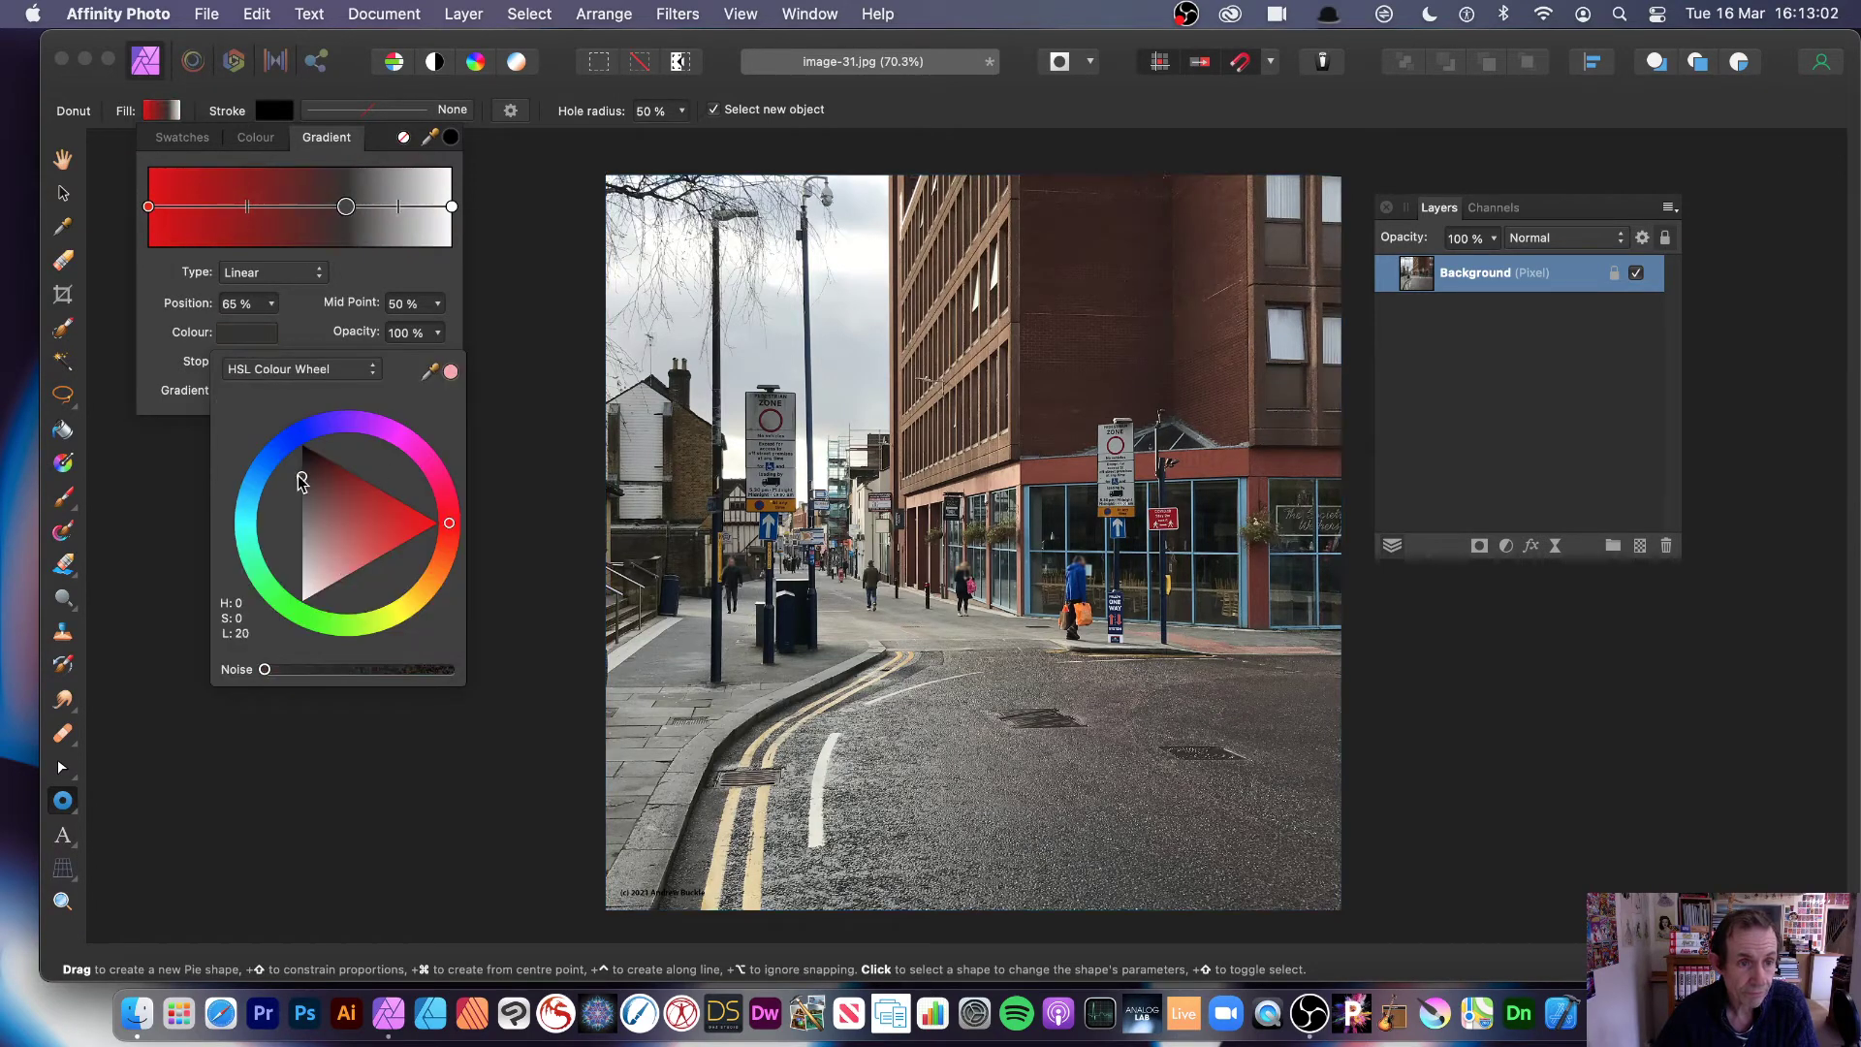
Step: Add a blue gradient stop at 87% and draw a large donut across the middle of the photo
click(411, 212)
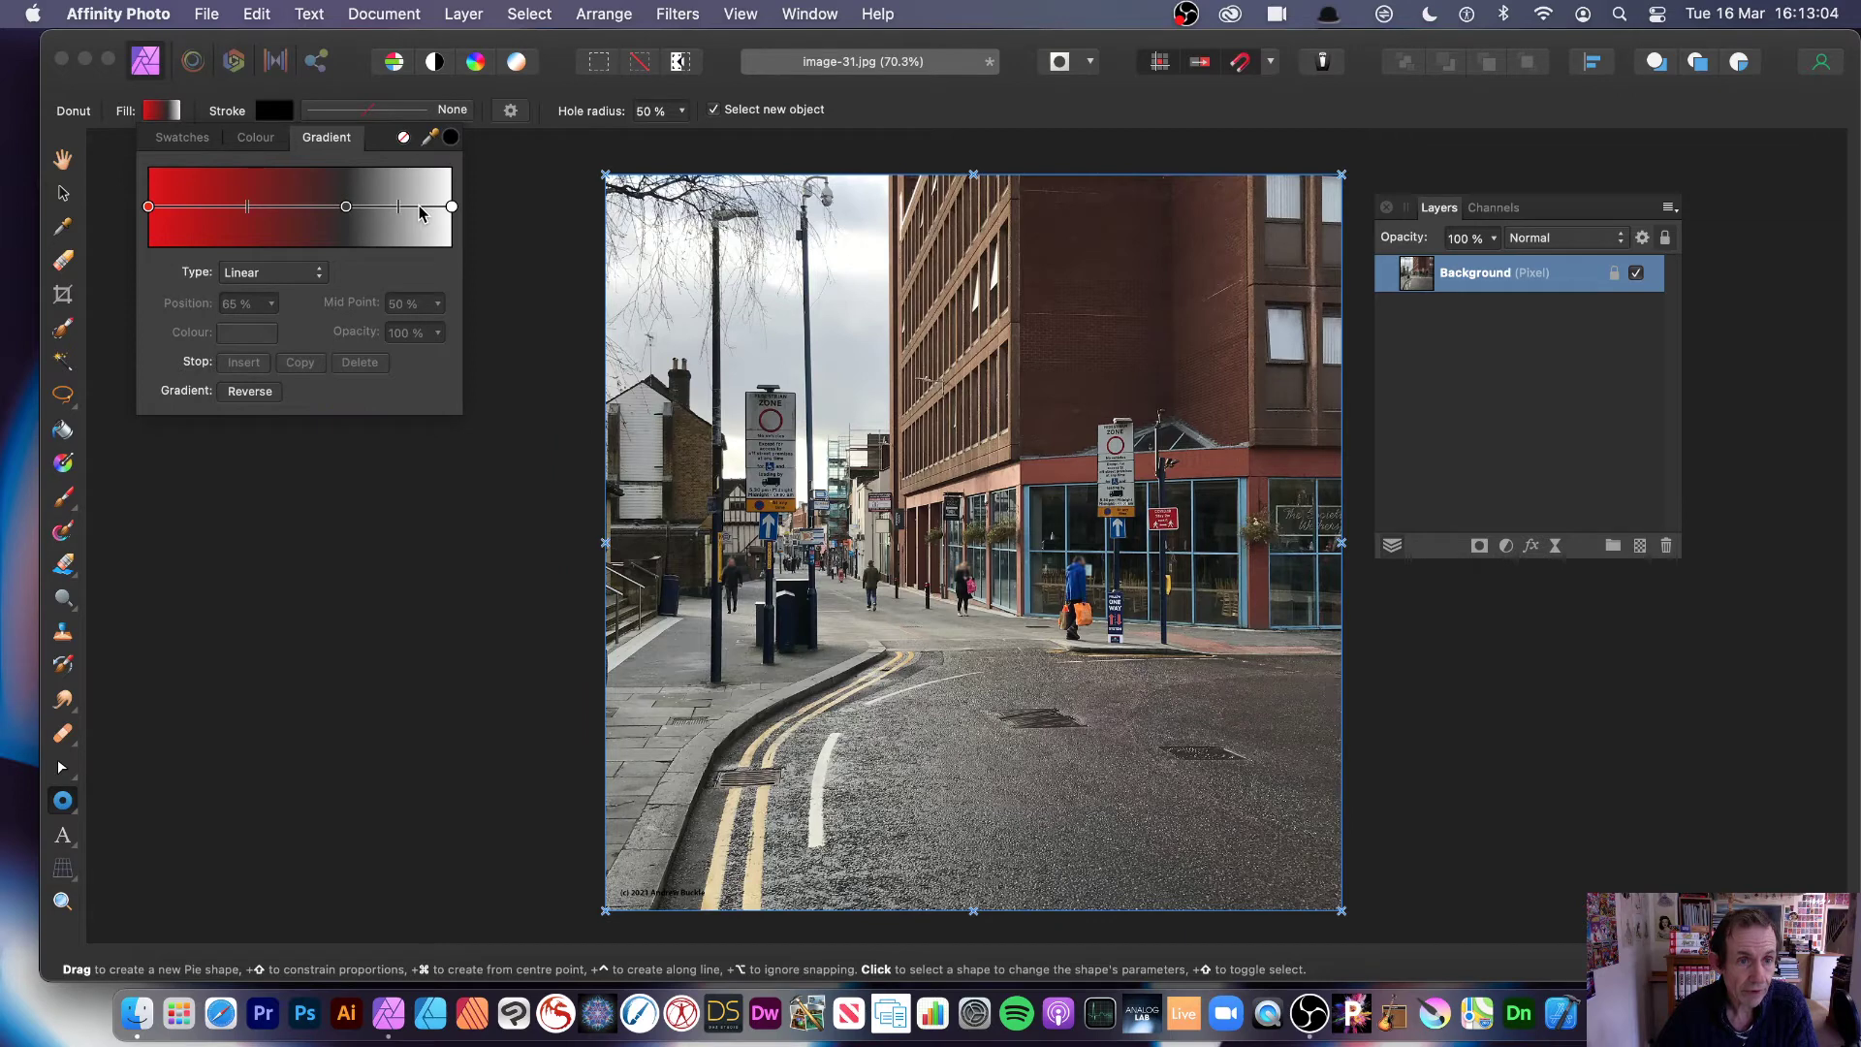
click(413, 208)
click(247, 333)
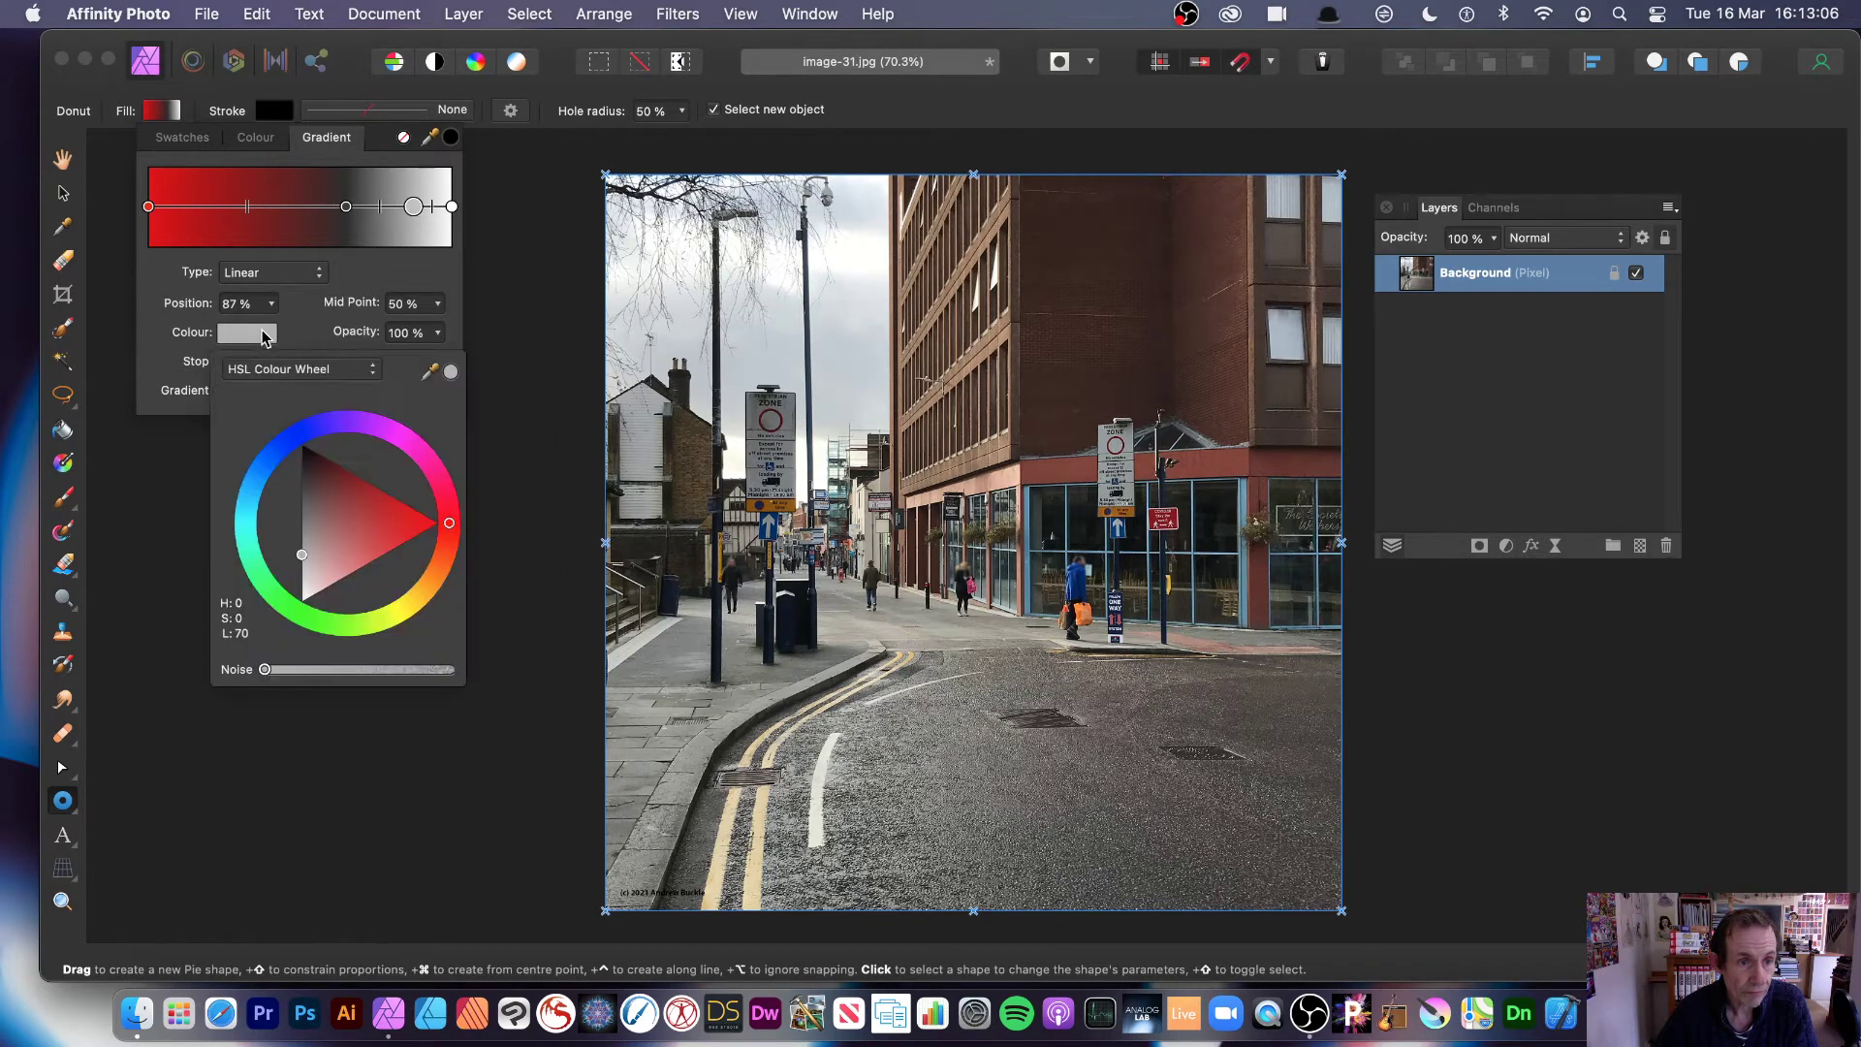
click(320, 444)
click(427, 268)
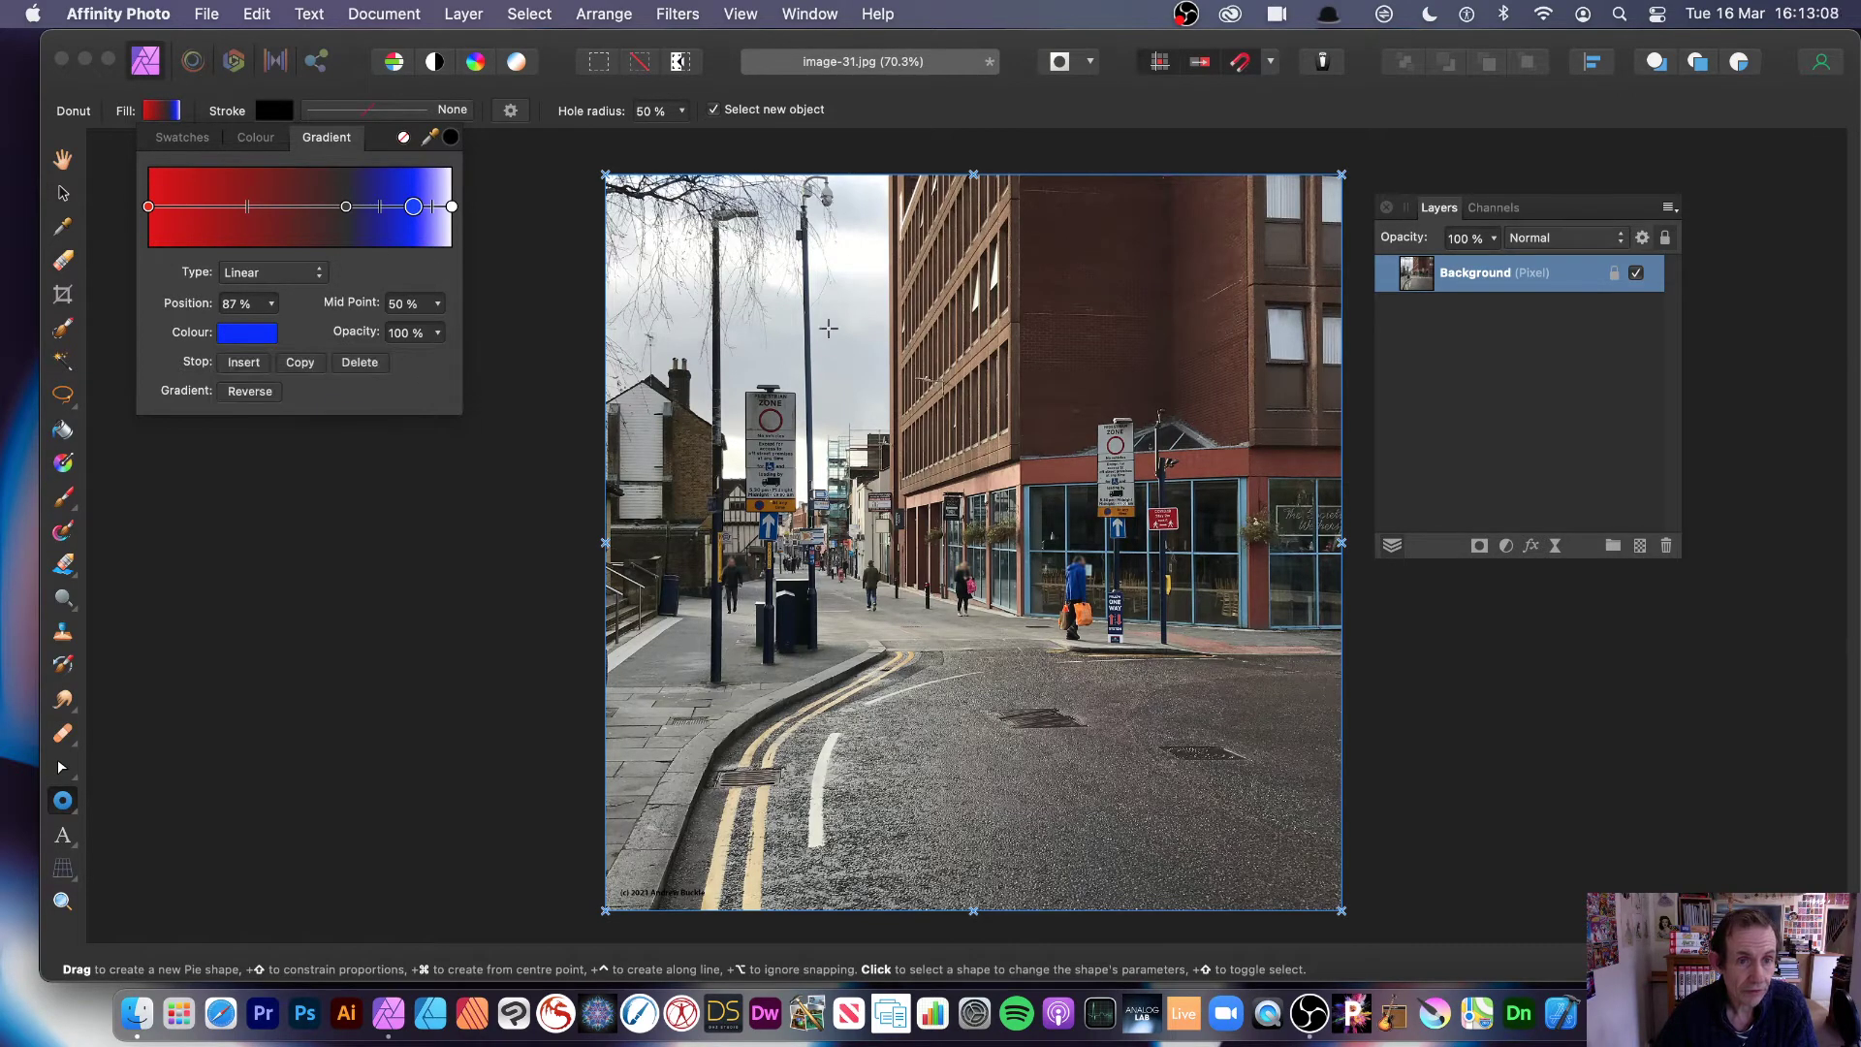
drag(743, 287, 1267, 793)
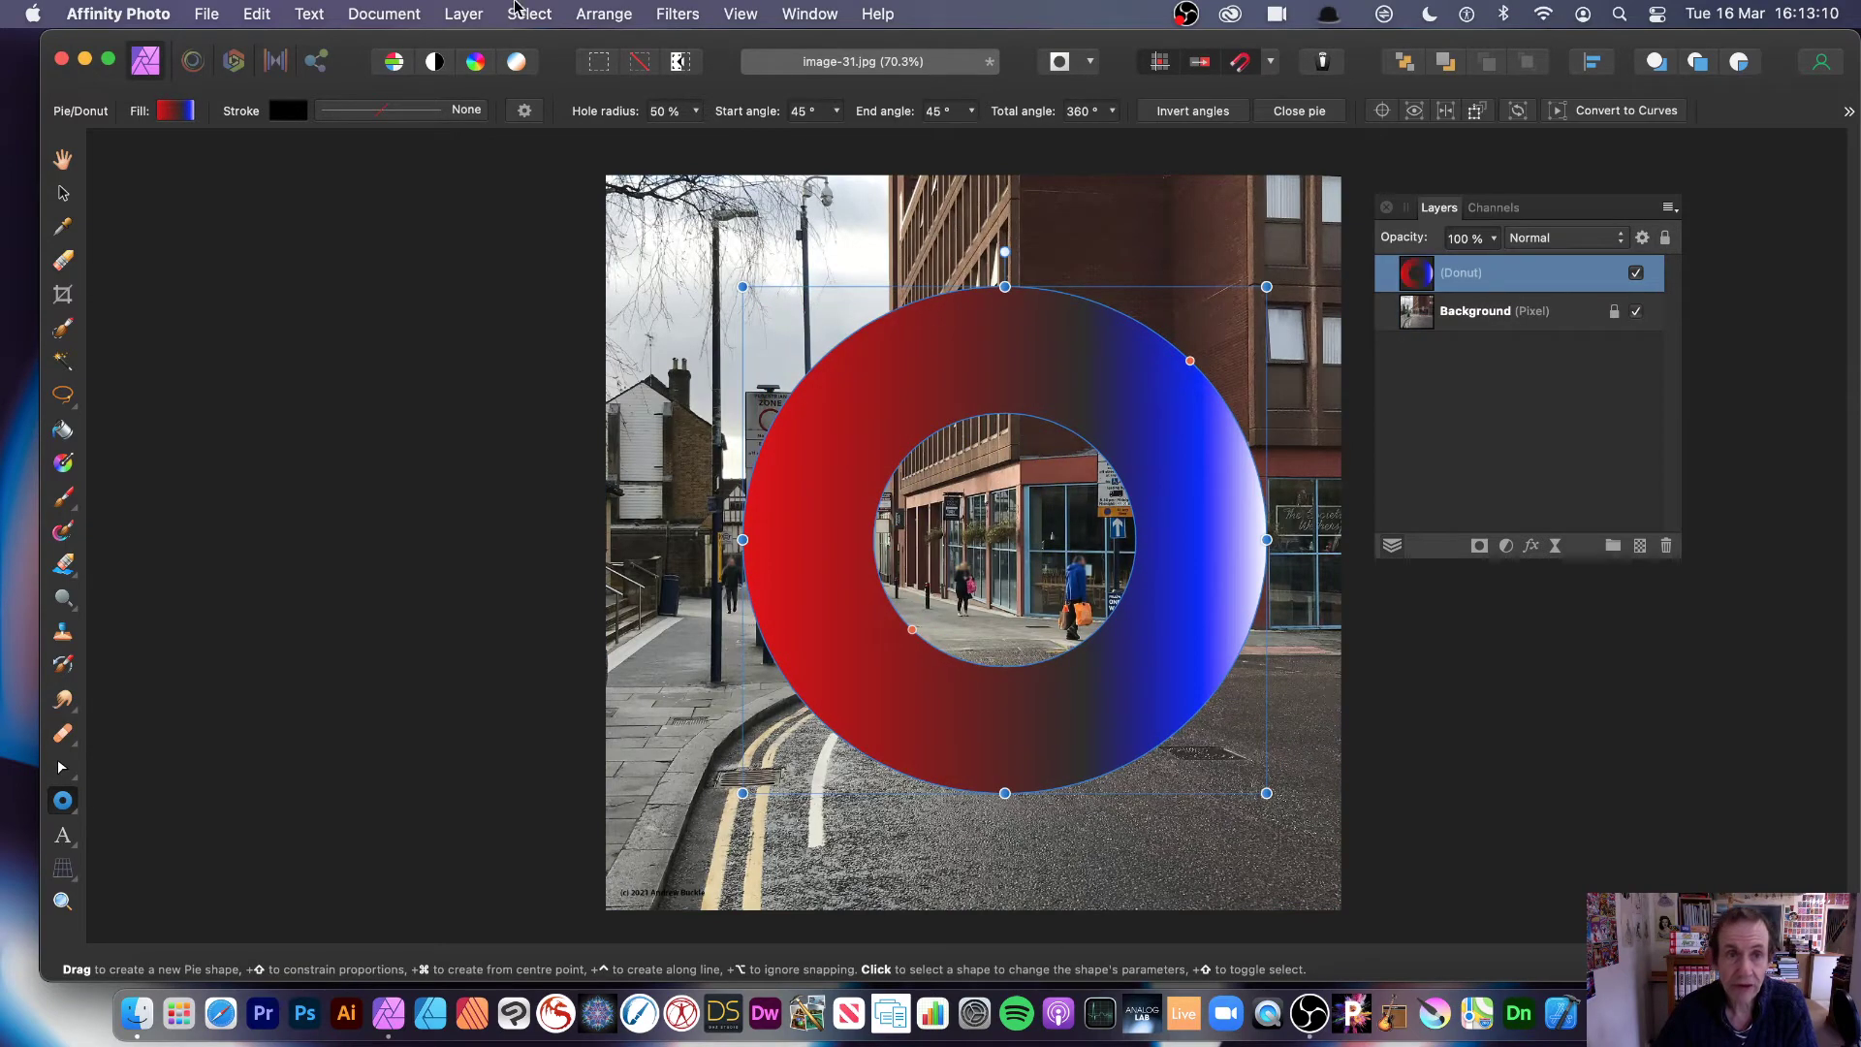
Step: Apply a Diffuse Glow to the donut with radius 12.5 px, intensity 79%, threshold 22% and opacity 87%, and delete the donut layer
click(663, 14)
mouse_move(834, 86)
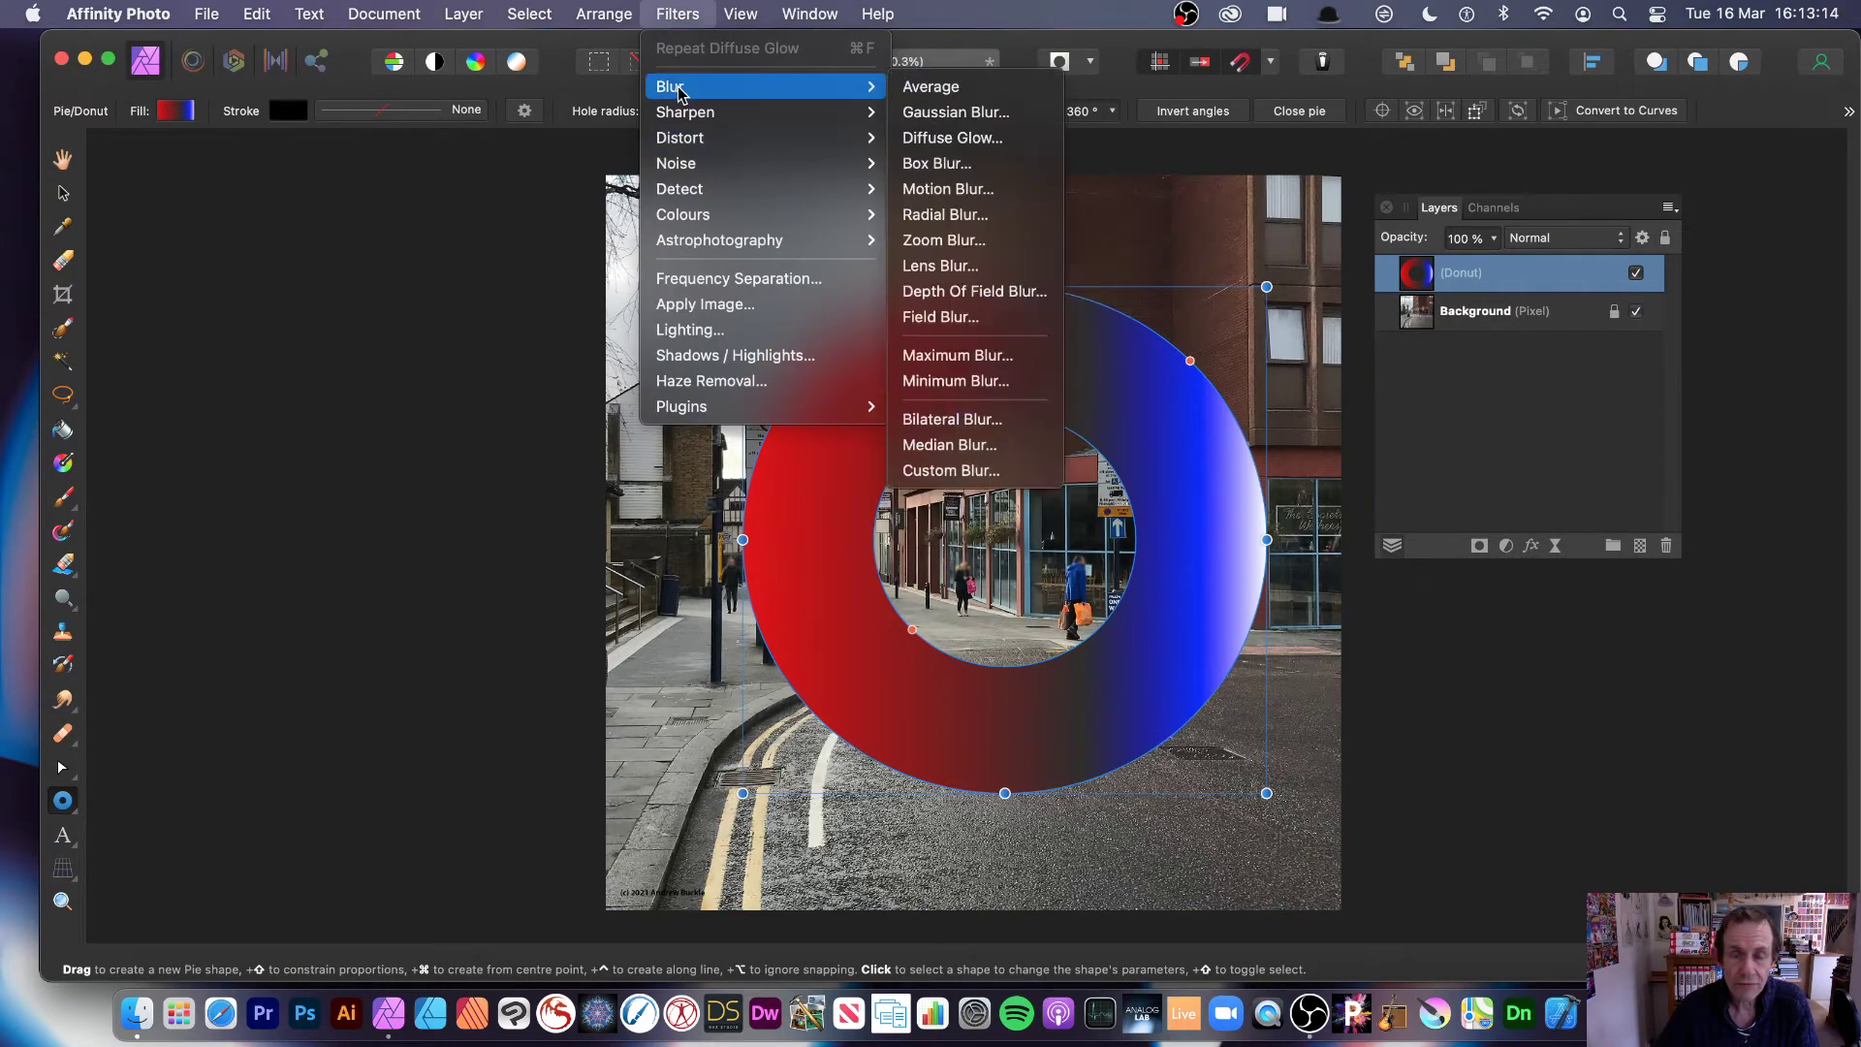
click(972, 140)
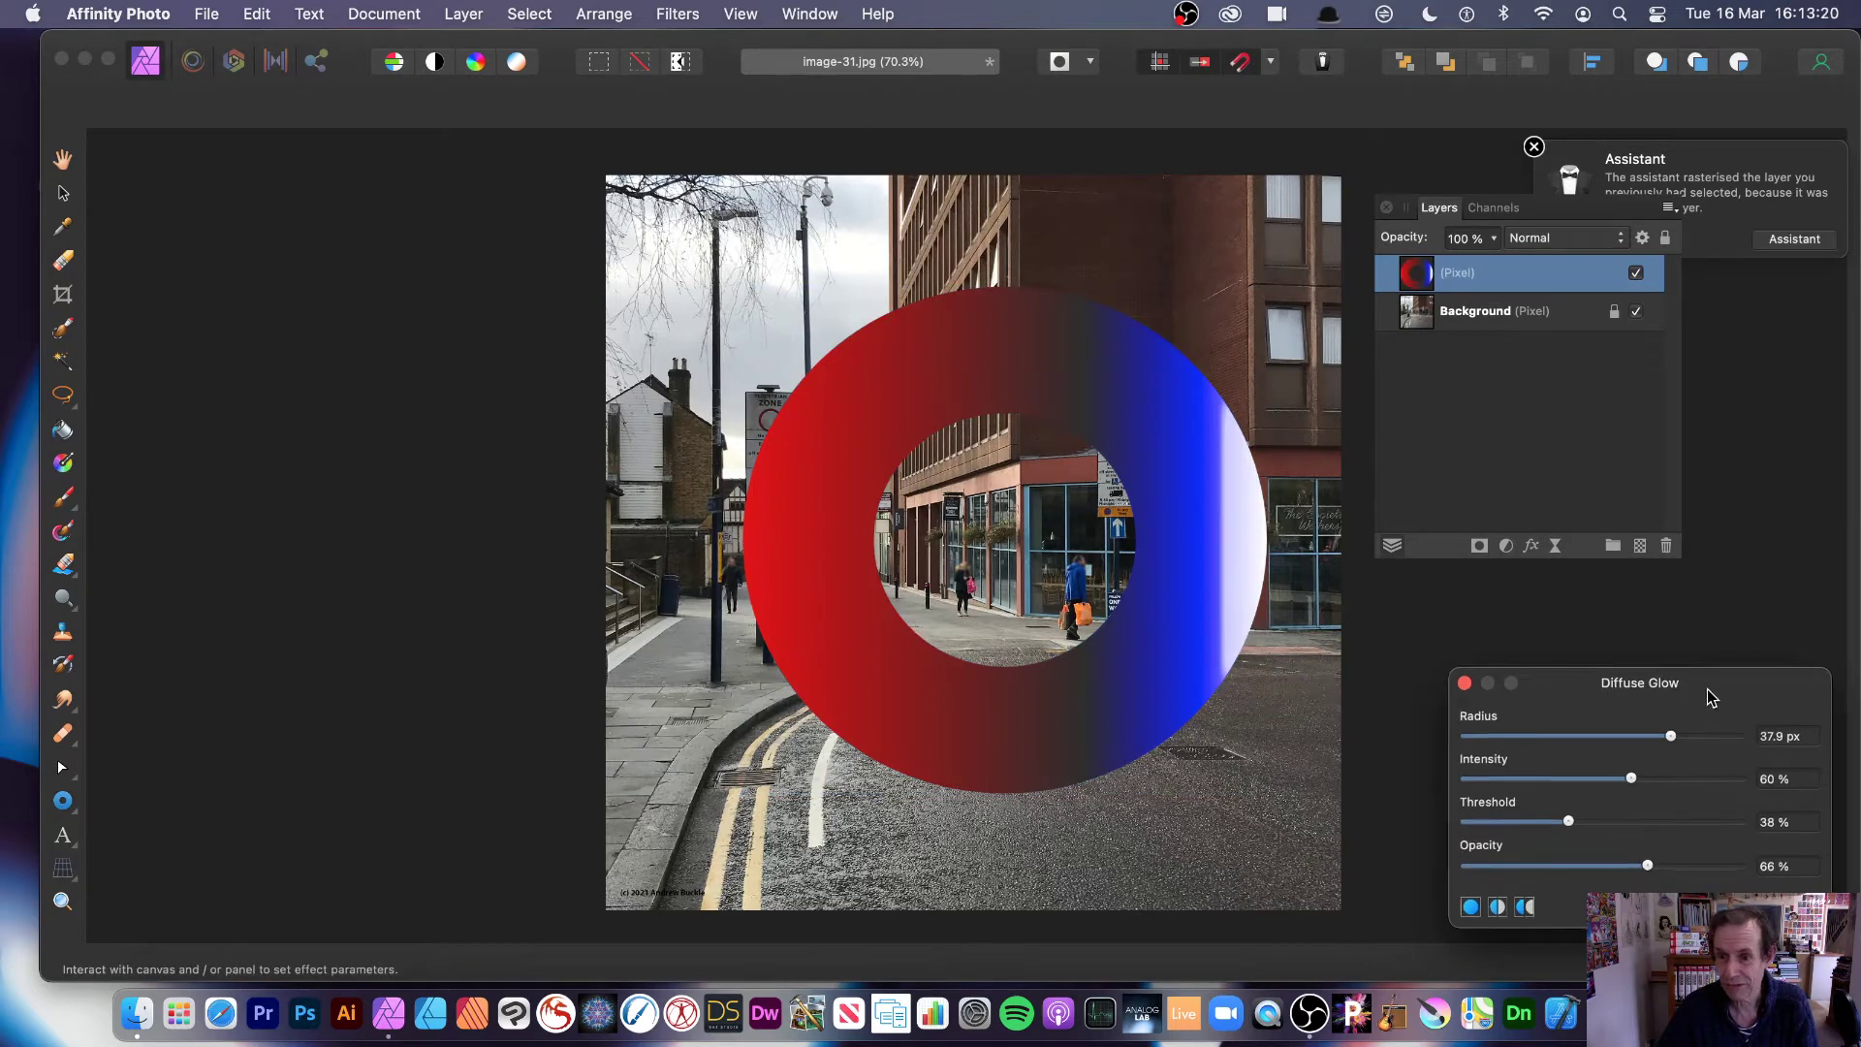
drag(1708, 686, 1507, 451)
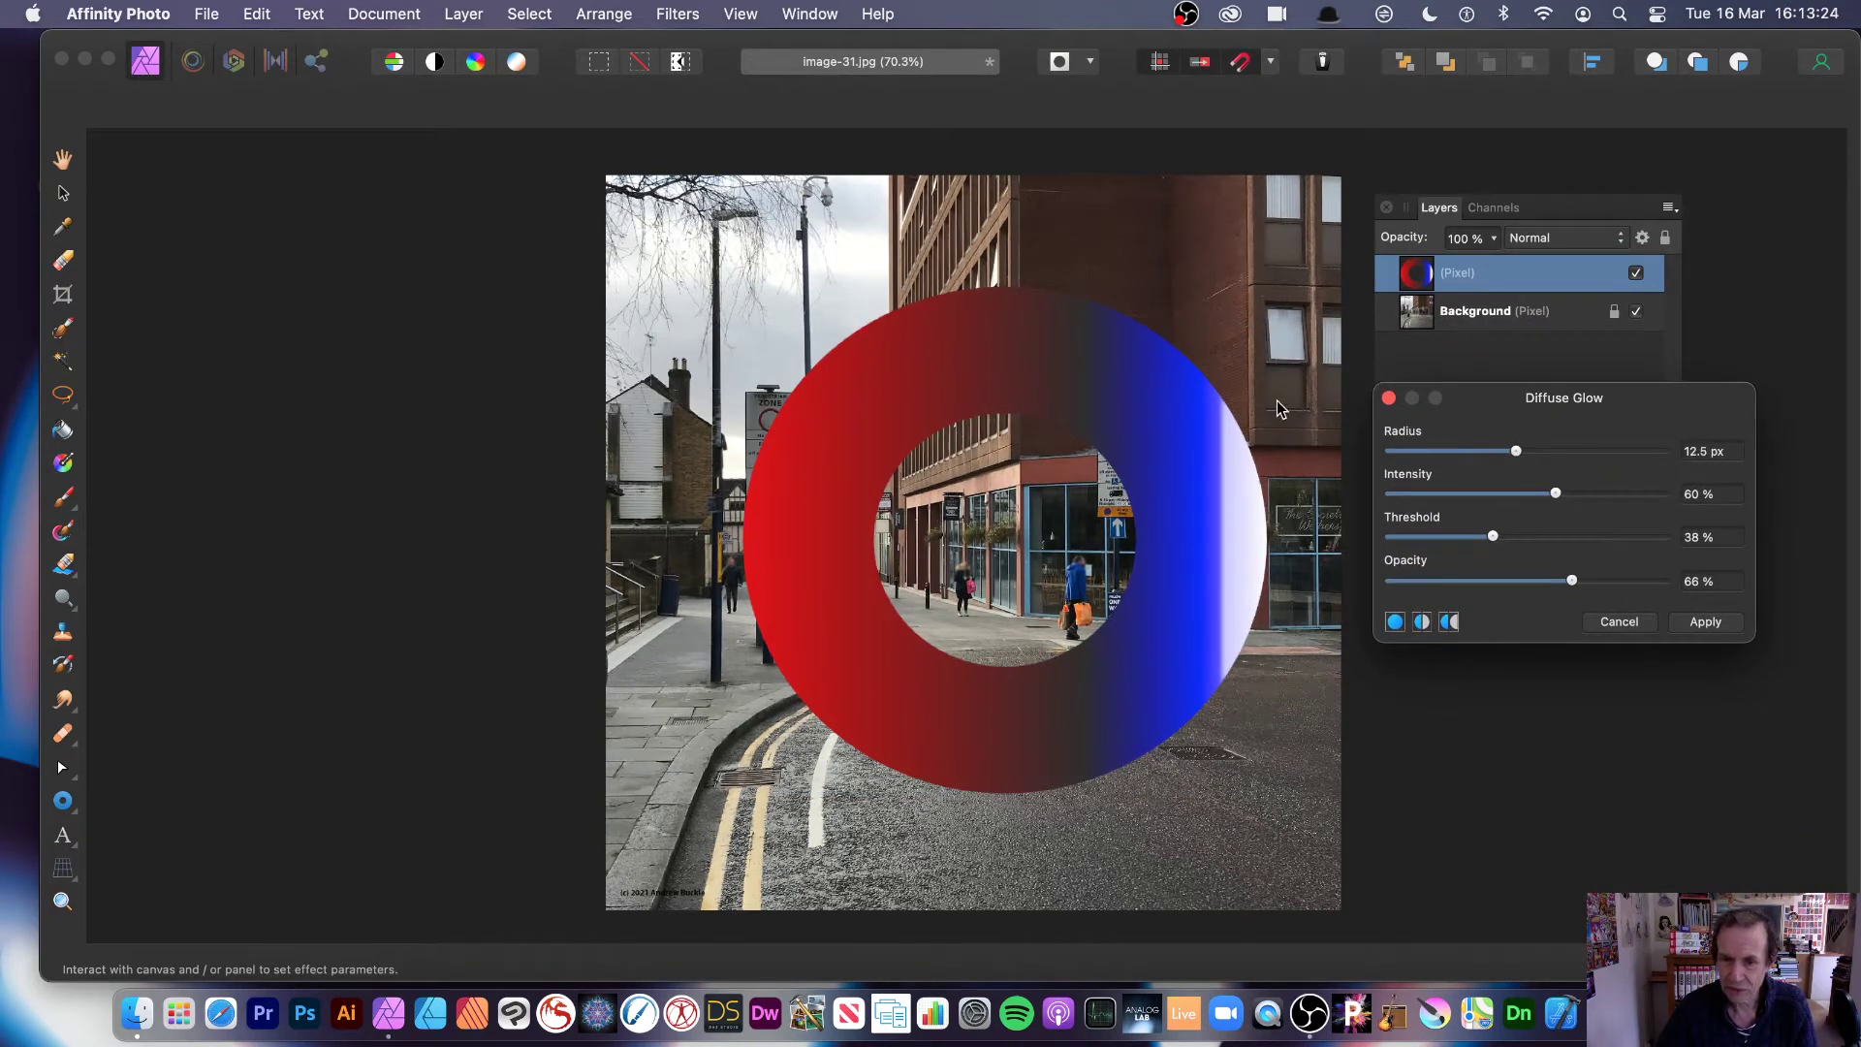
drag(1502, 537, 1451, 539)
drag(1572, 582, 1628, 580)
drag(1556, 493, 1597, 494)
click(1711, 622)
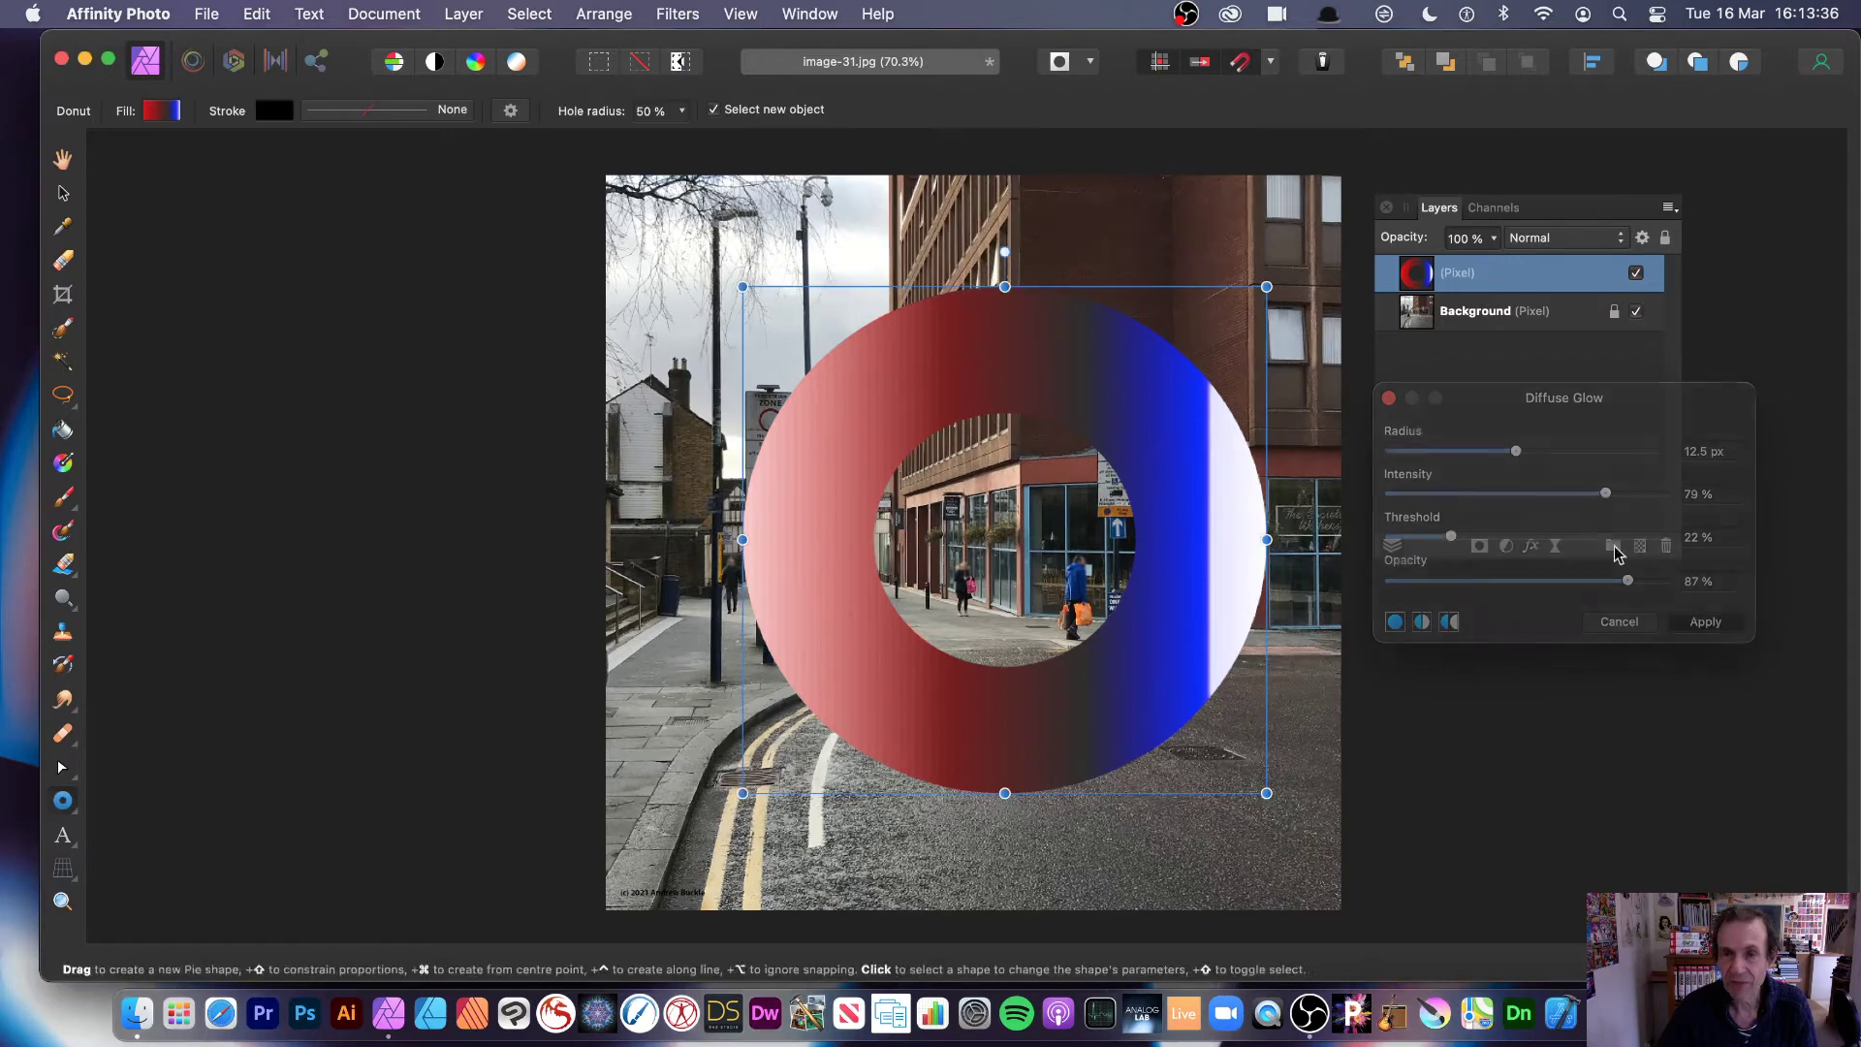
key(Delete)
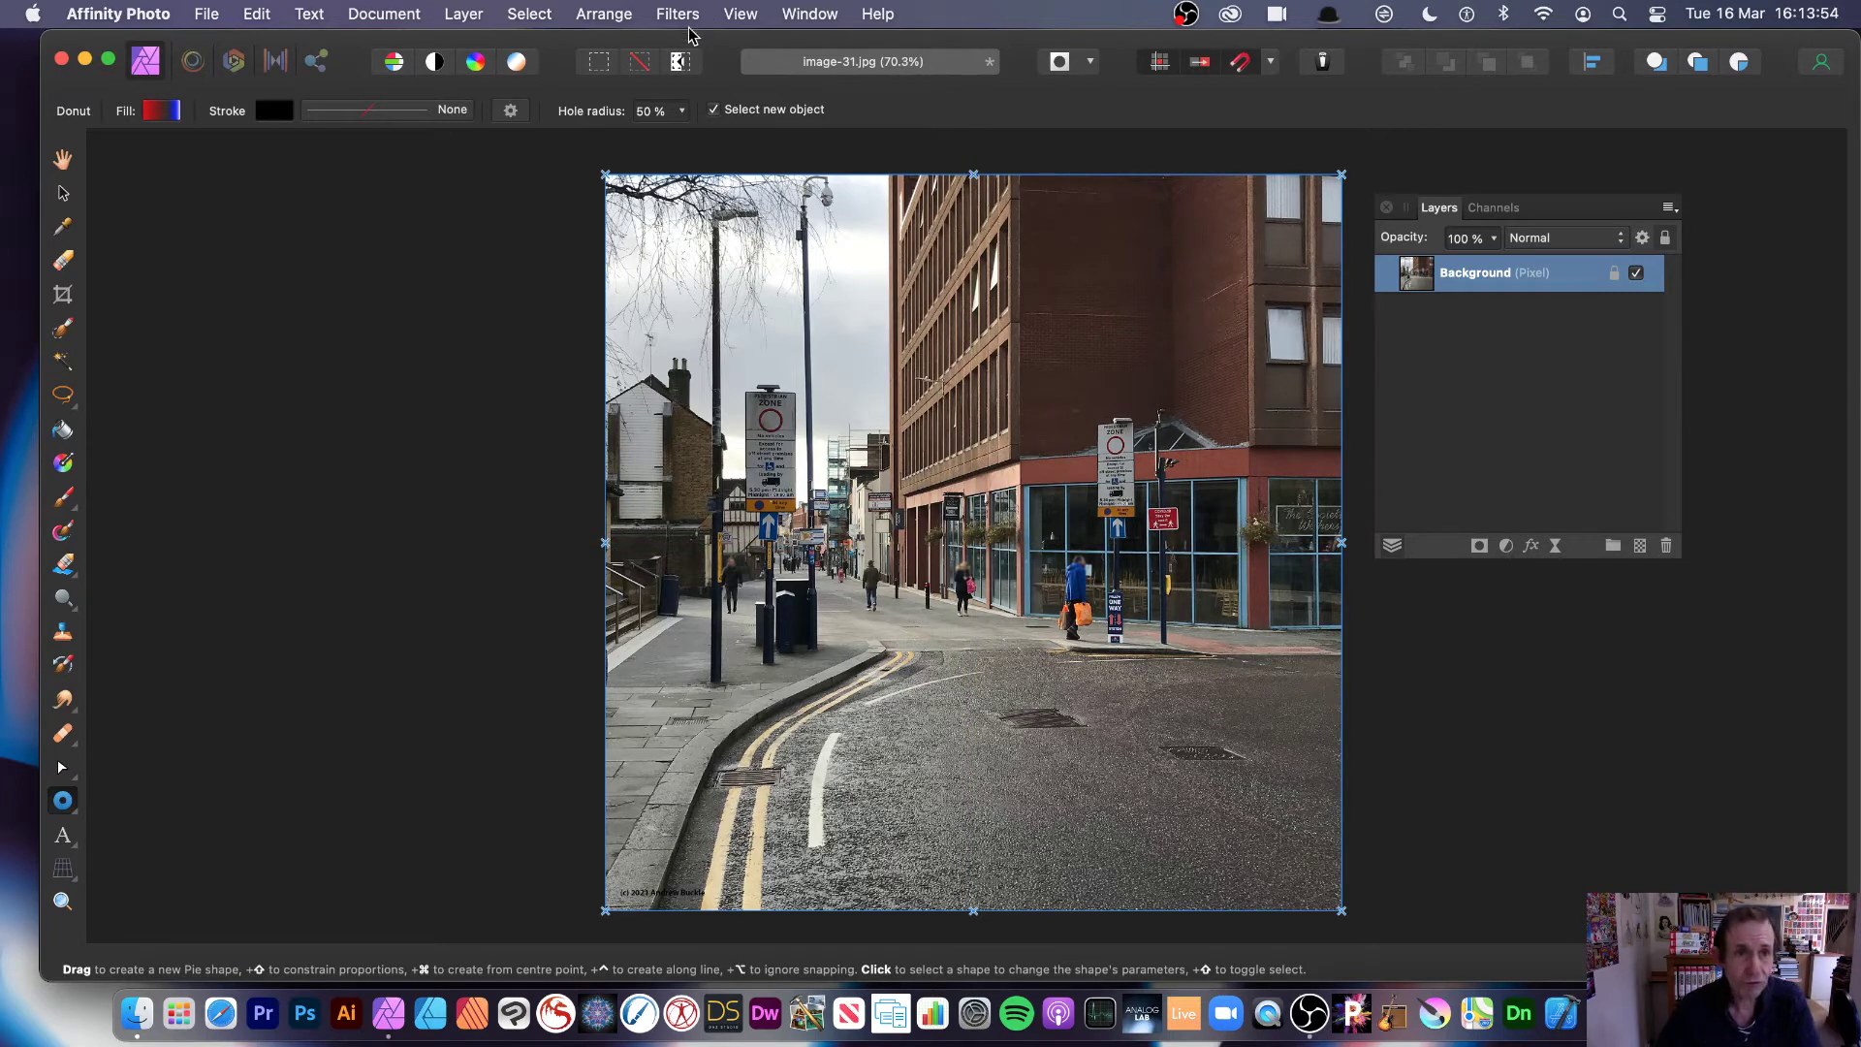
Step: Create a pattern layer from the whole photo and shrink its tile to less than half the canvas width
click(464, 14)
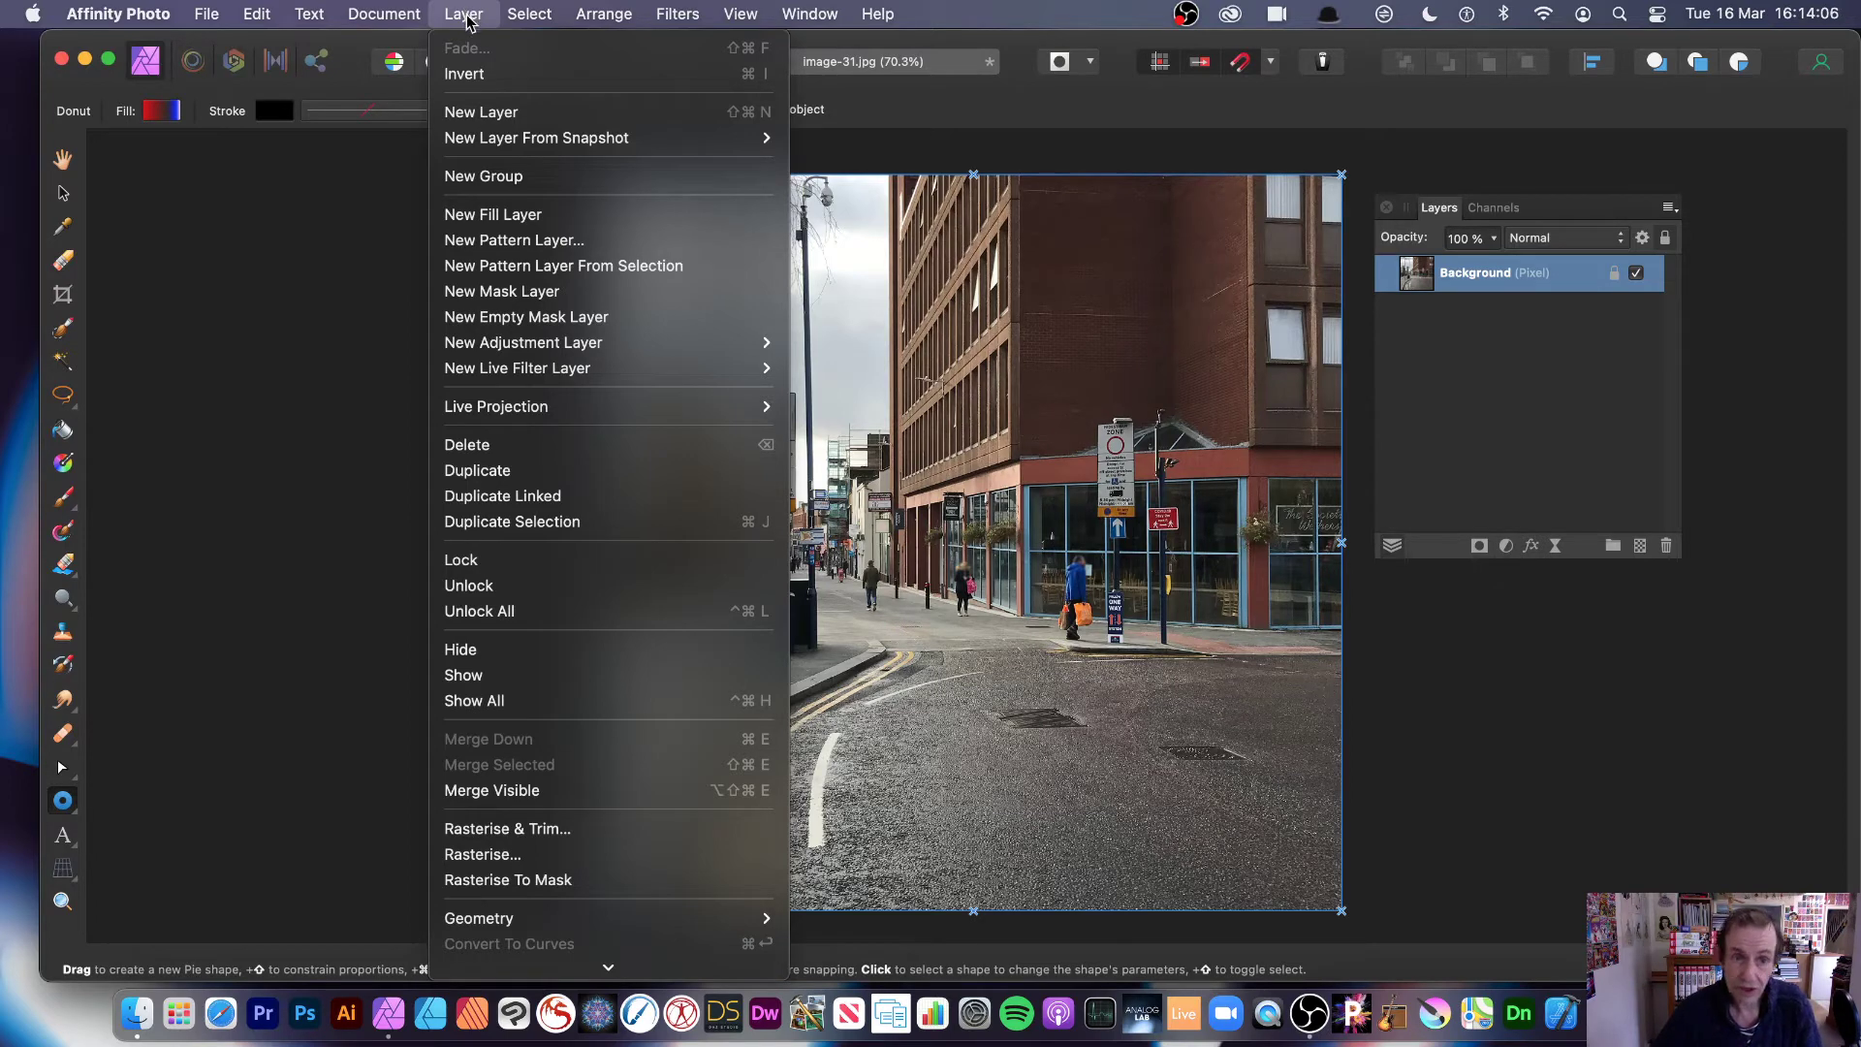
click(661, 275)
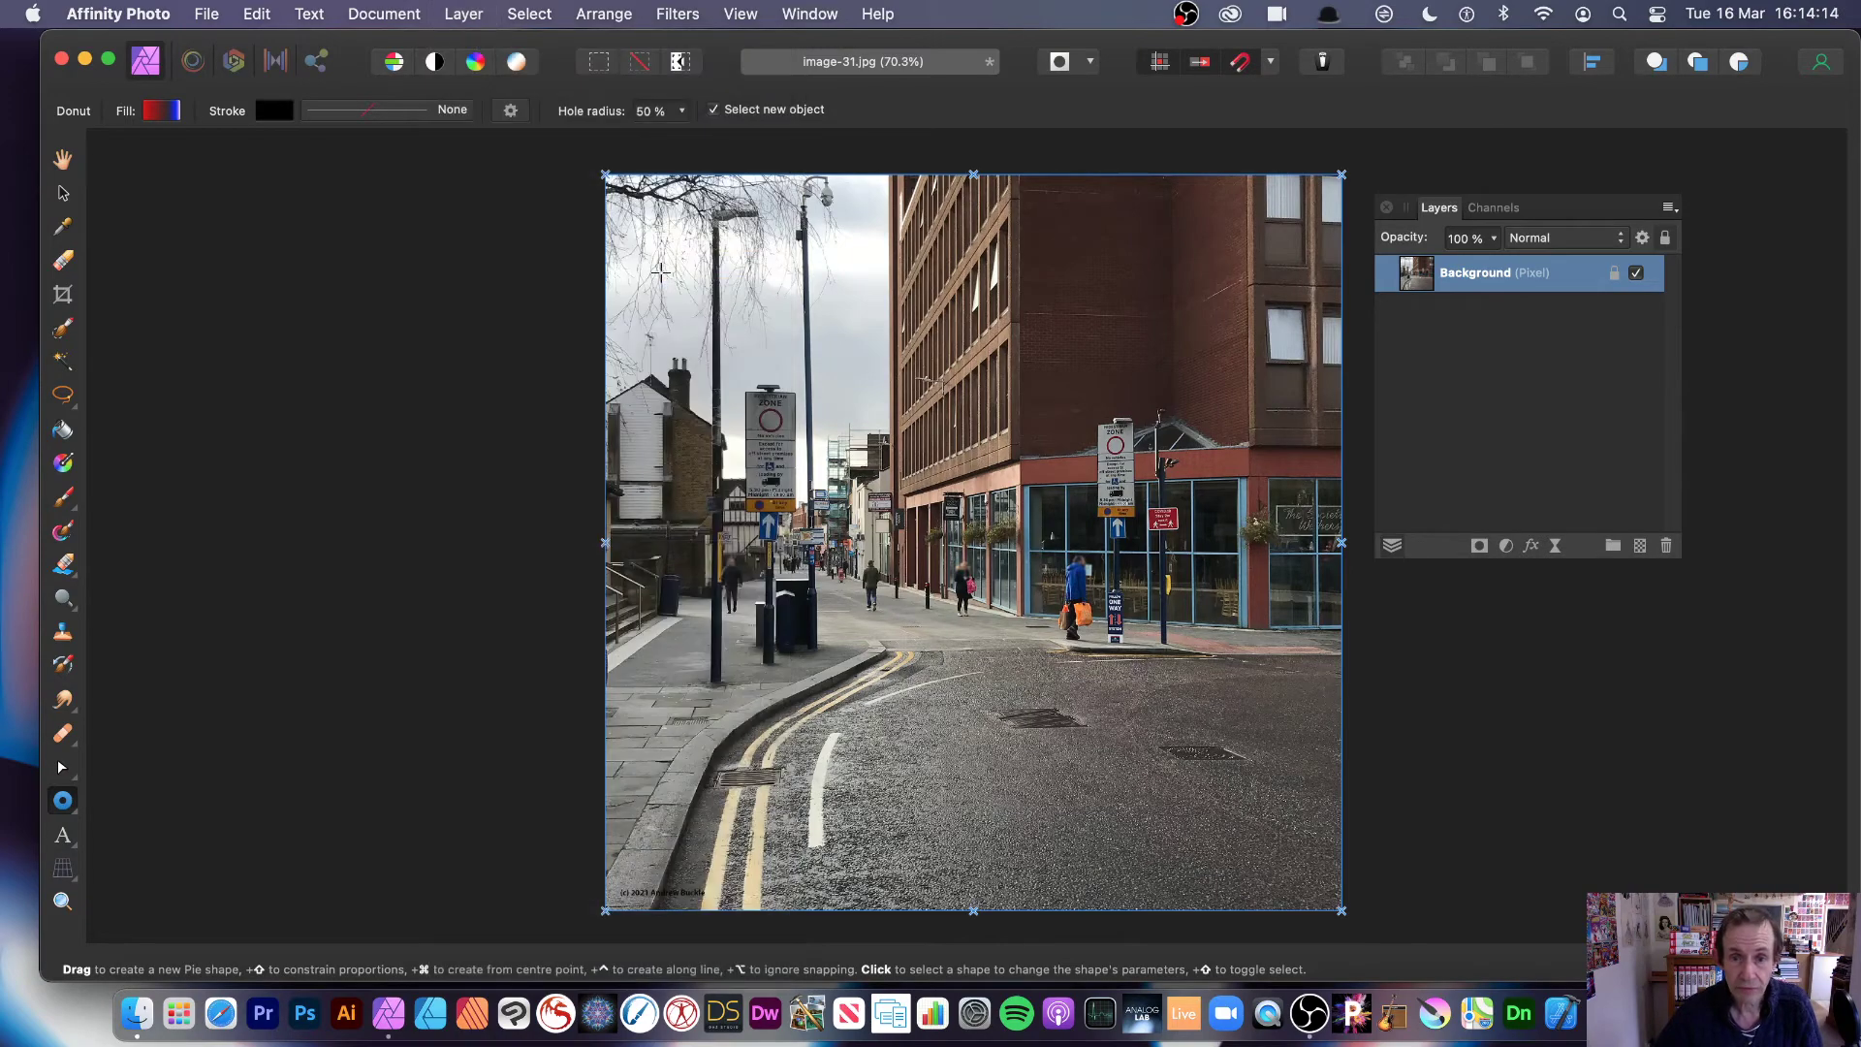
drag(605, 175, 1019, 588)
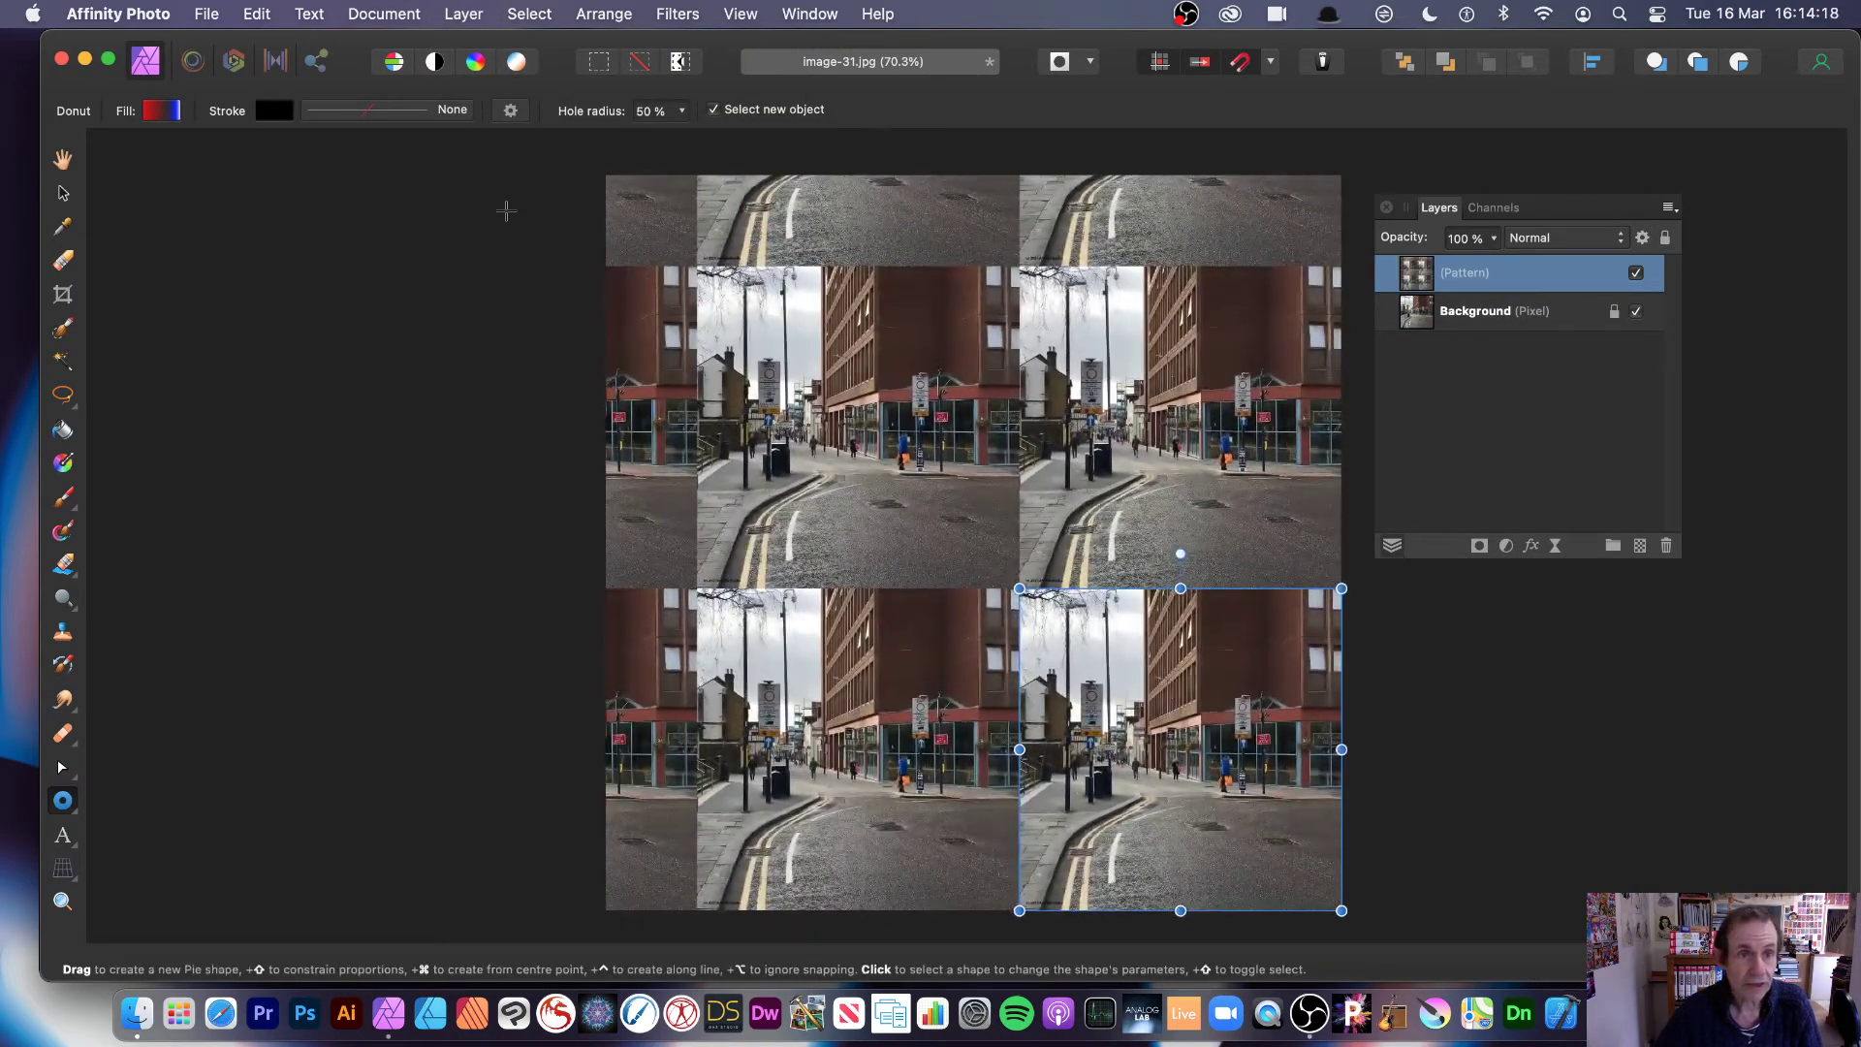
Step: Select the pattern layer with the Move tool and turn on mirroring for its tiles
click(64, 195)
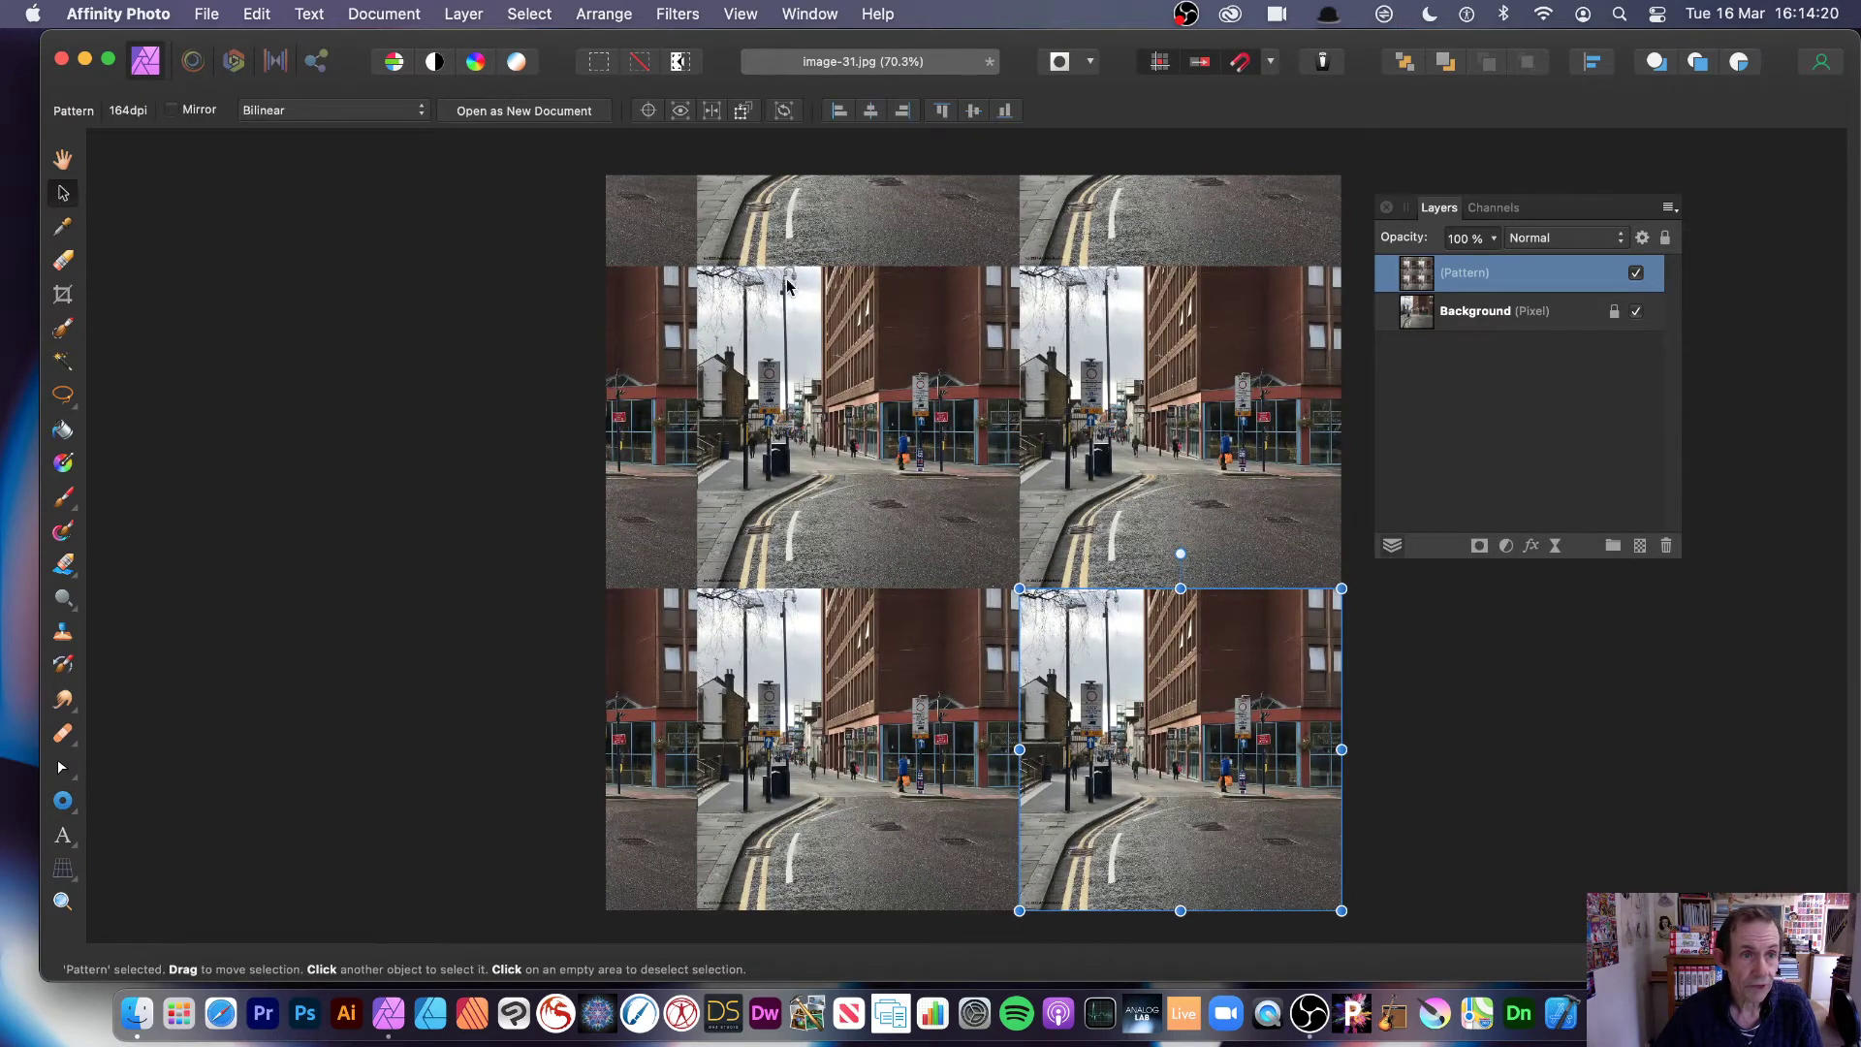
click(873, 320)
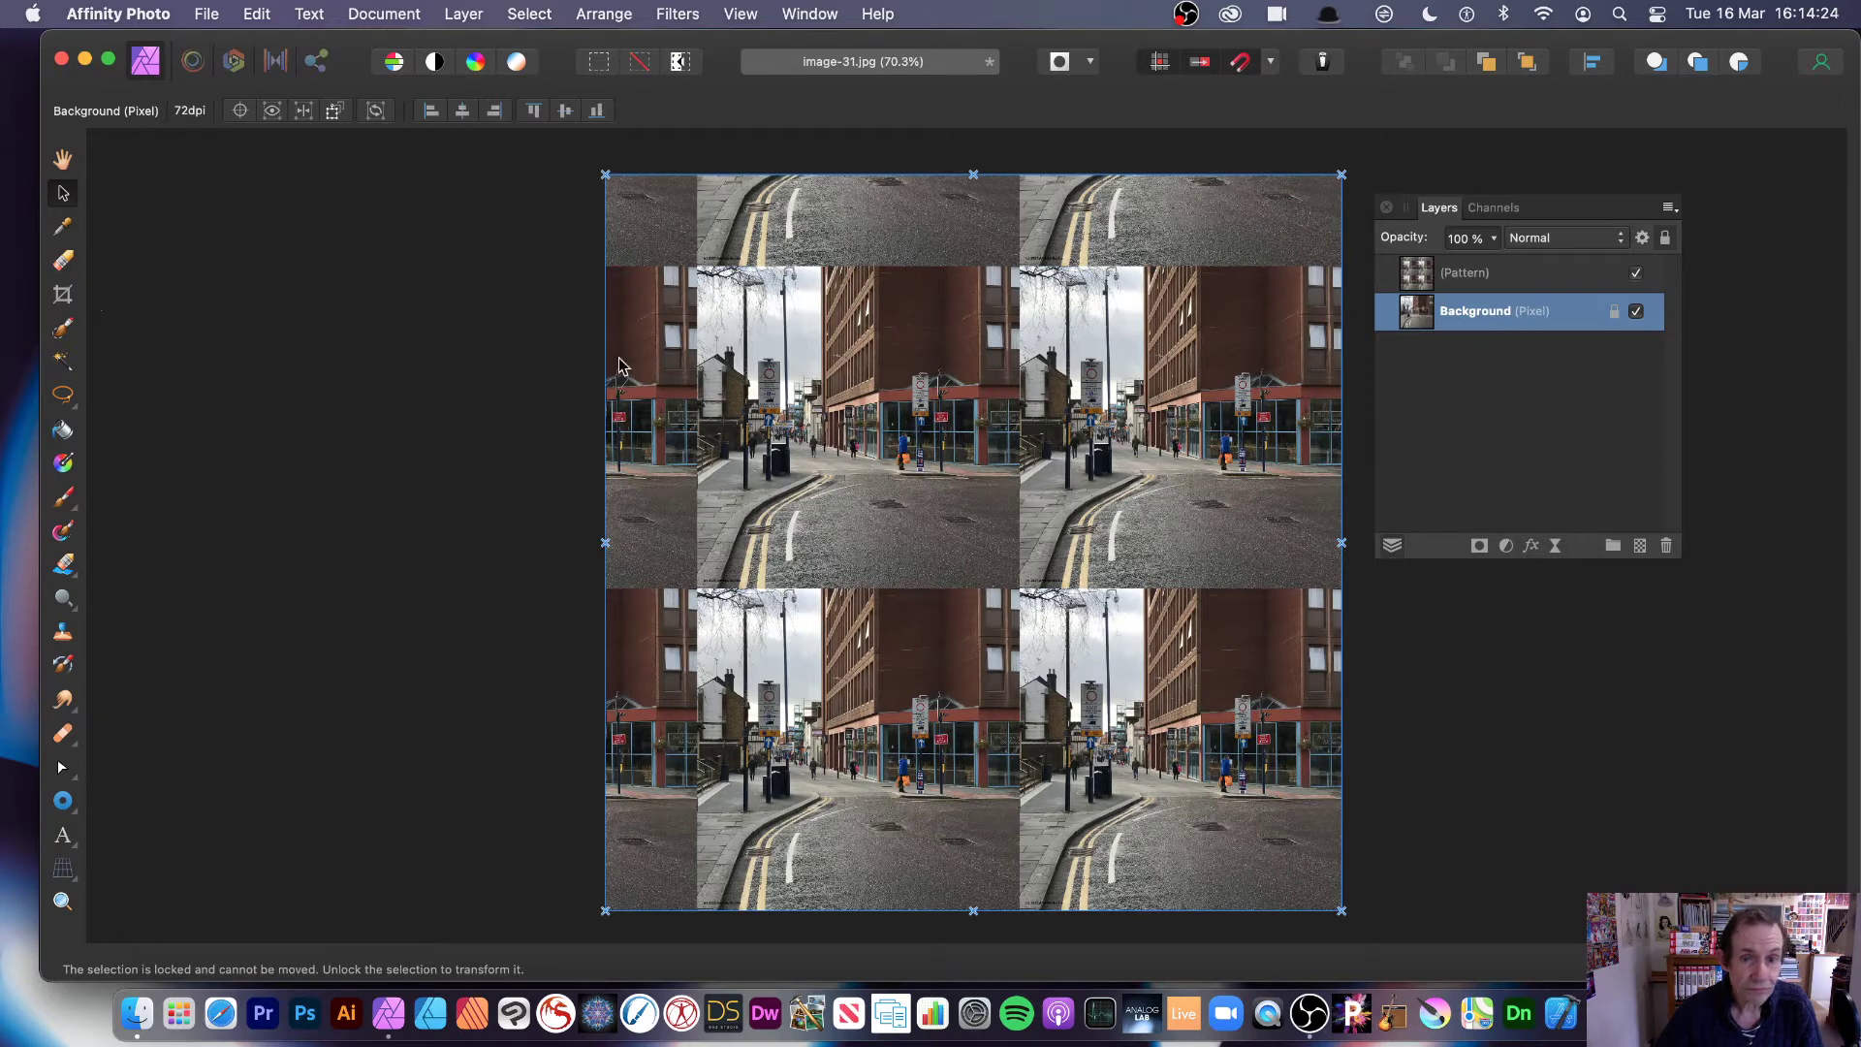
click(1072, 647)
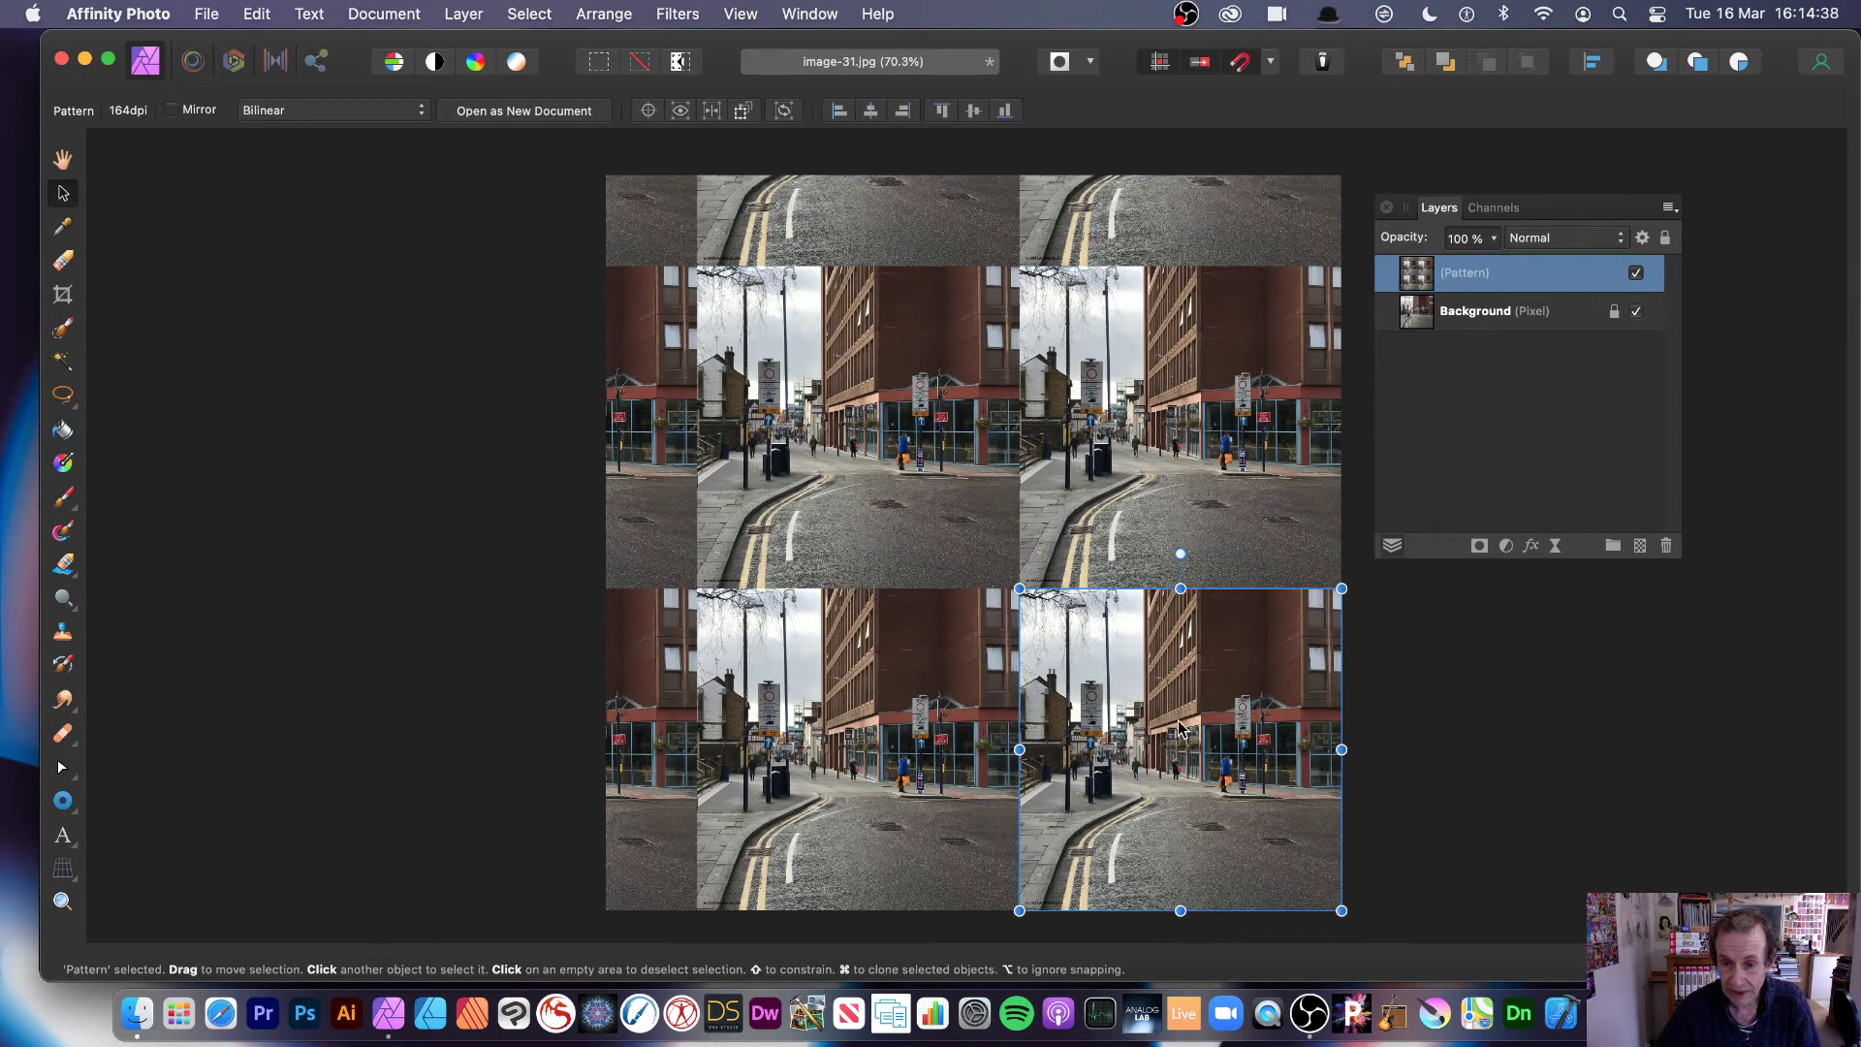
click(173, 111)
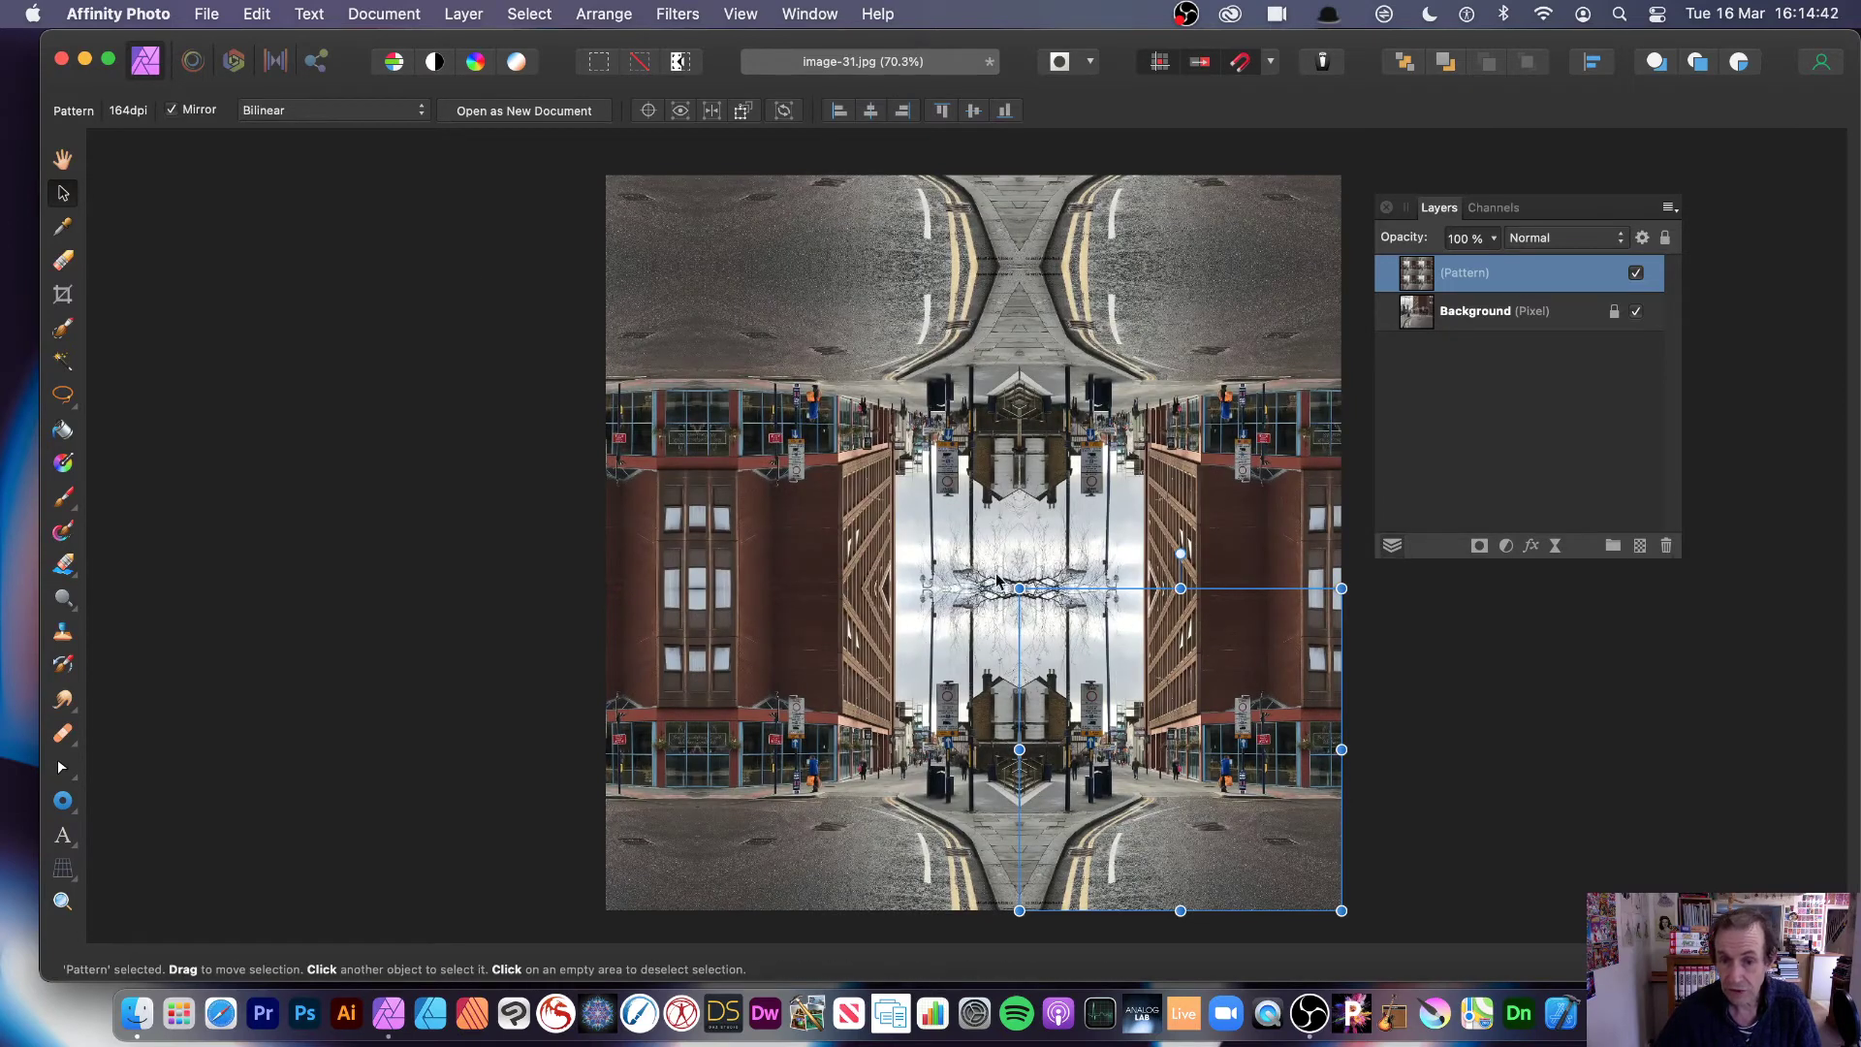
Step: Shrink the mirrored tile to about 452 px square, reposition it near the canvas centre and adjust its size slightly
drag(1020, 588, 1160, 723)
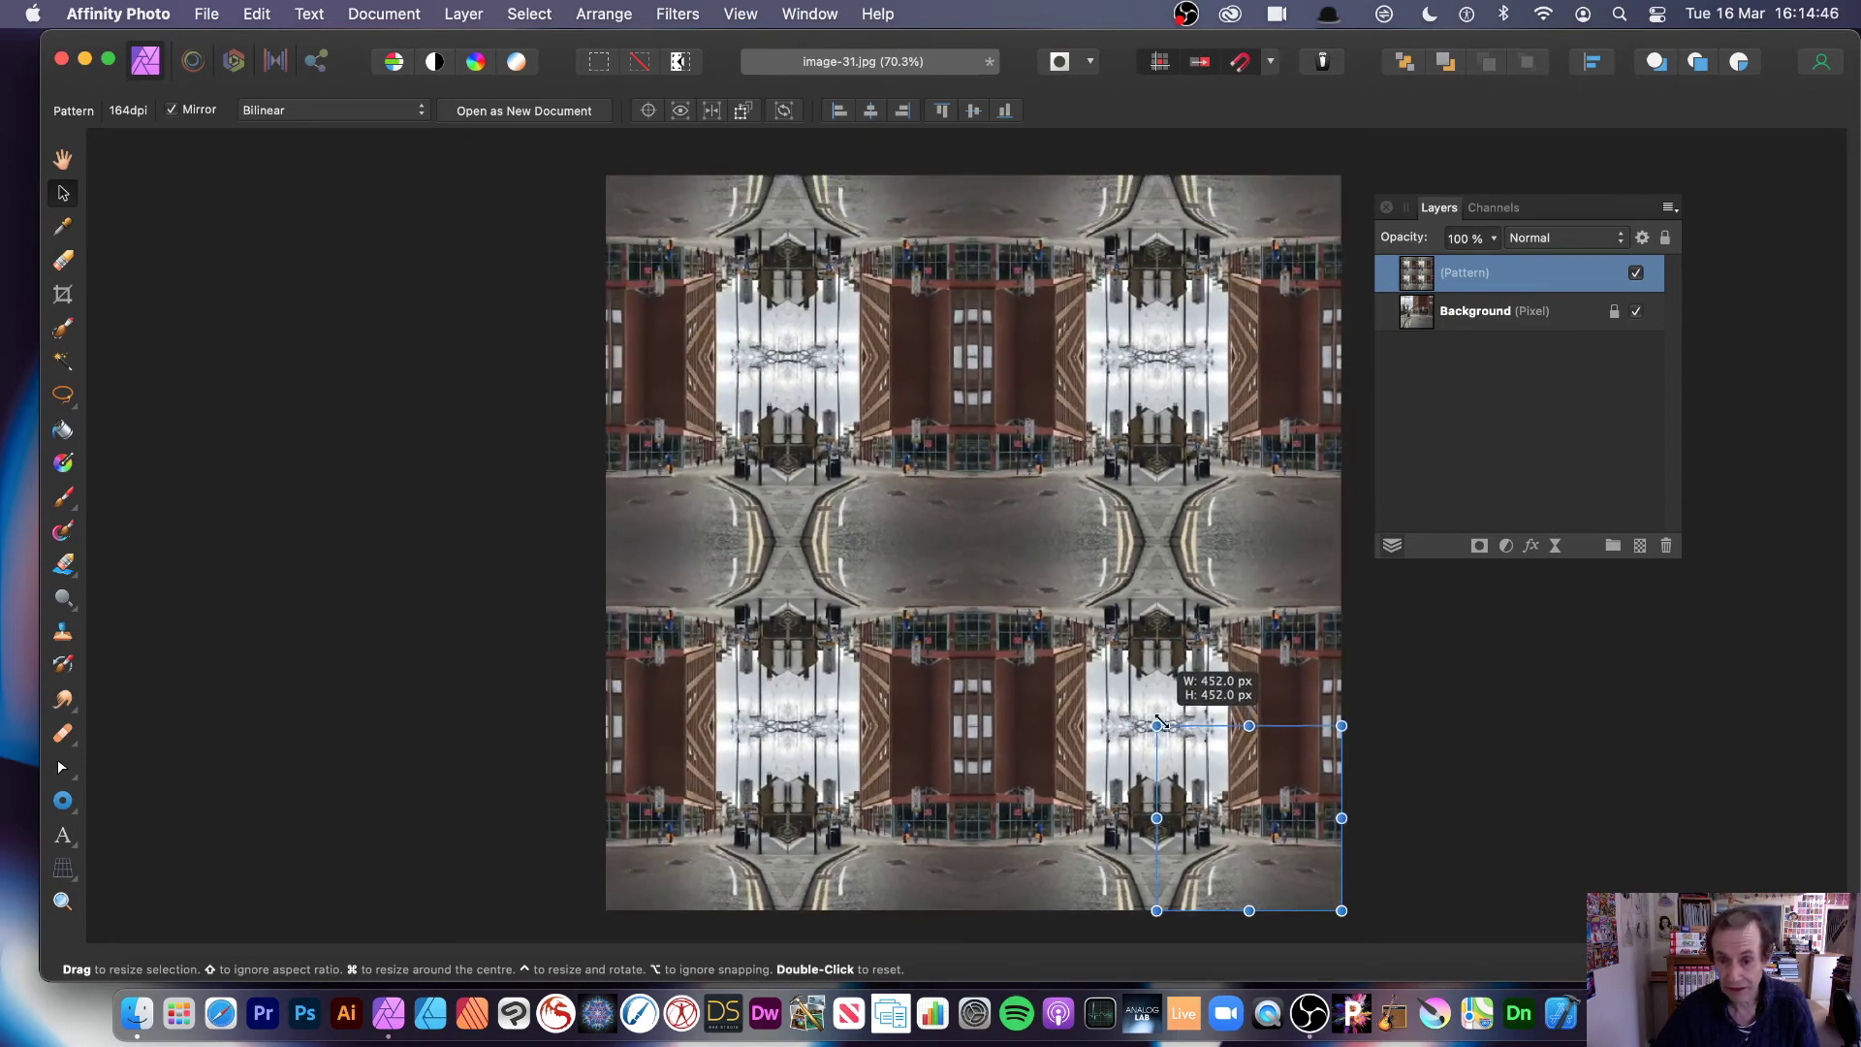
drag(1279, 809, 938, 487)
mouse_move(1002, 590)
mouse_down()
mouse_move(1081, 667)
mouse_move(1031, 650)
mouse_move(1008, 598)
mouse_up()
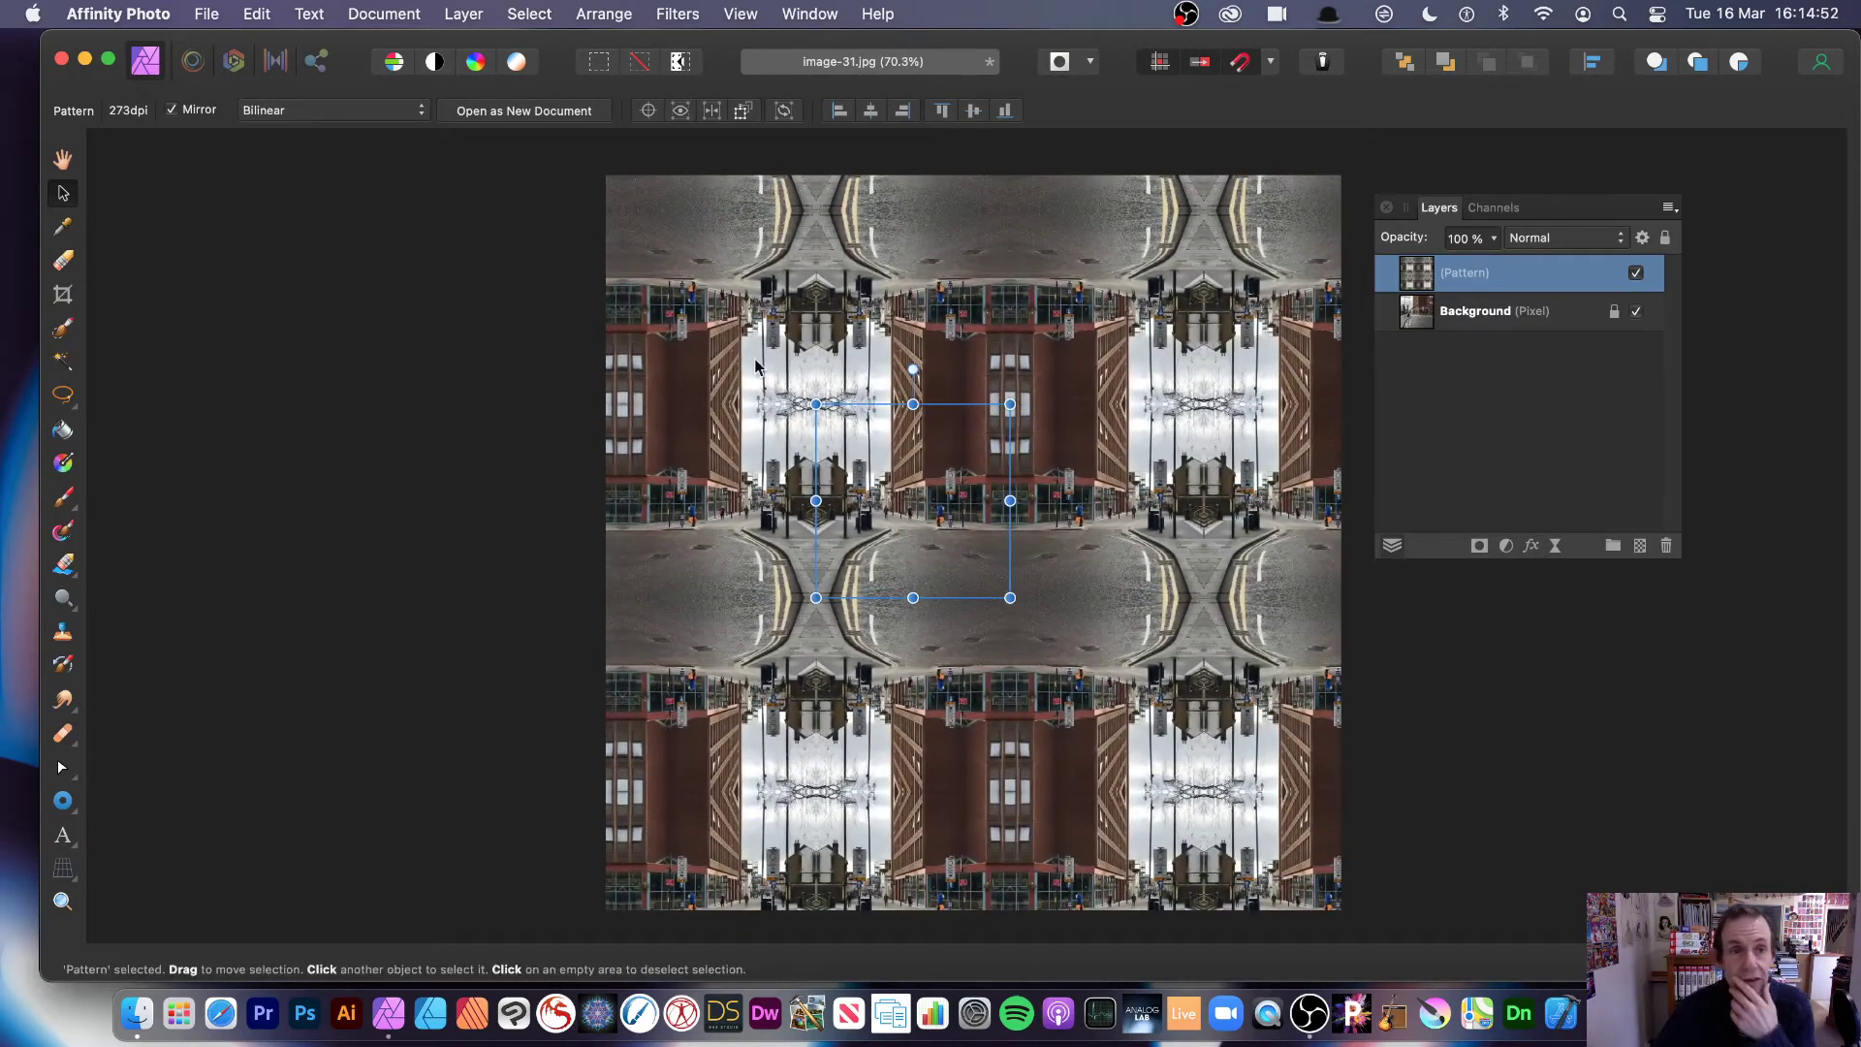
Step: Apply a Diffuse Glow to the pattern layer with radius 6.8 px, intensity 63%, threshold 44% and opacity 87%
click(688, 15)
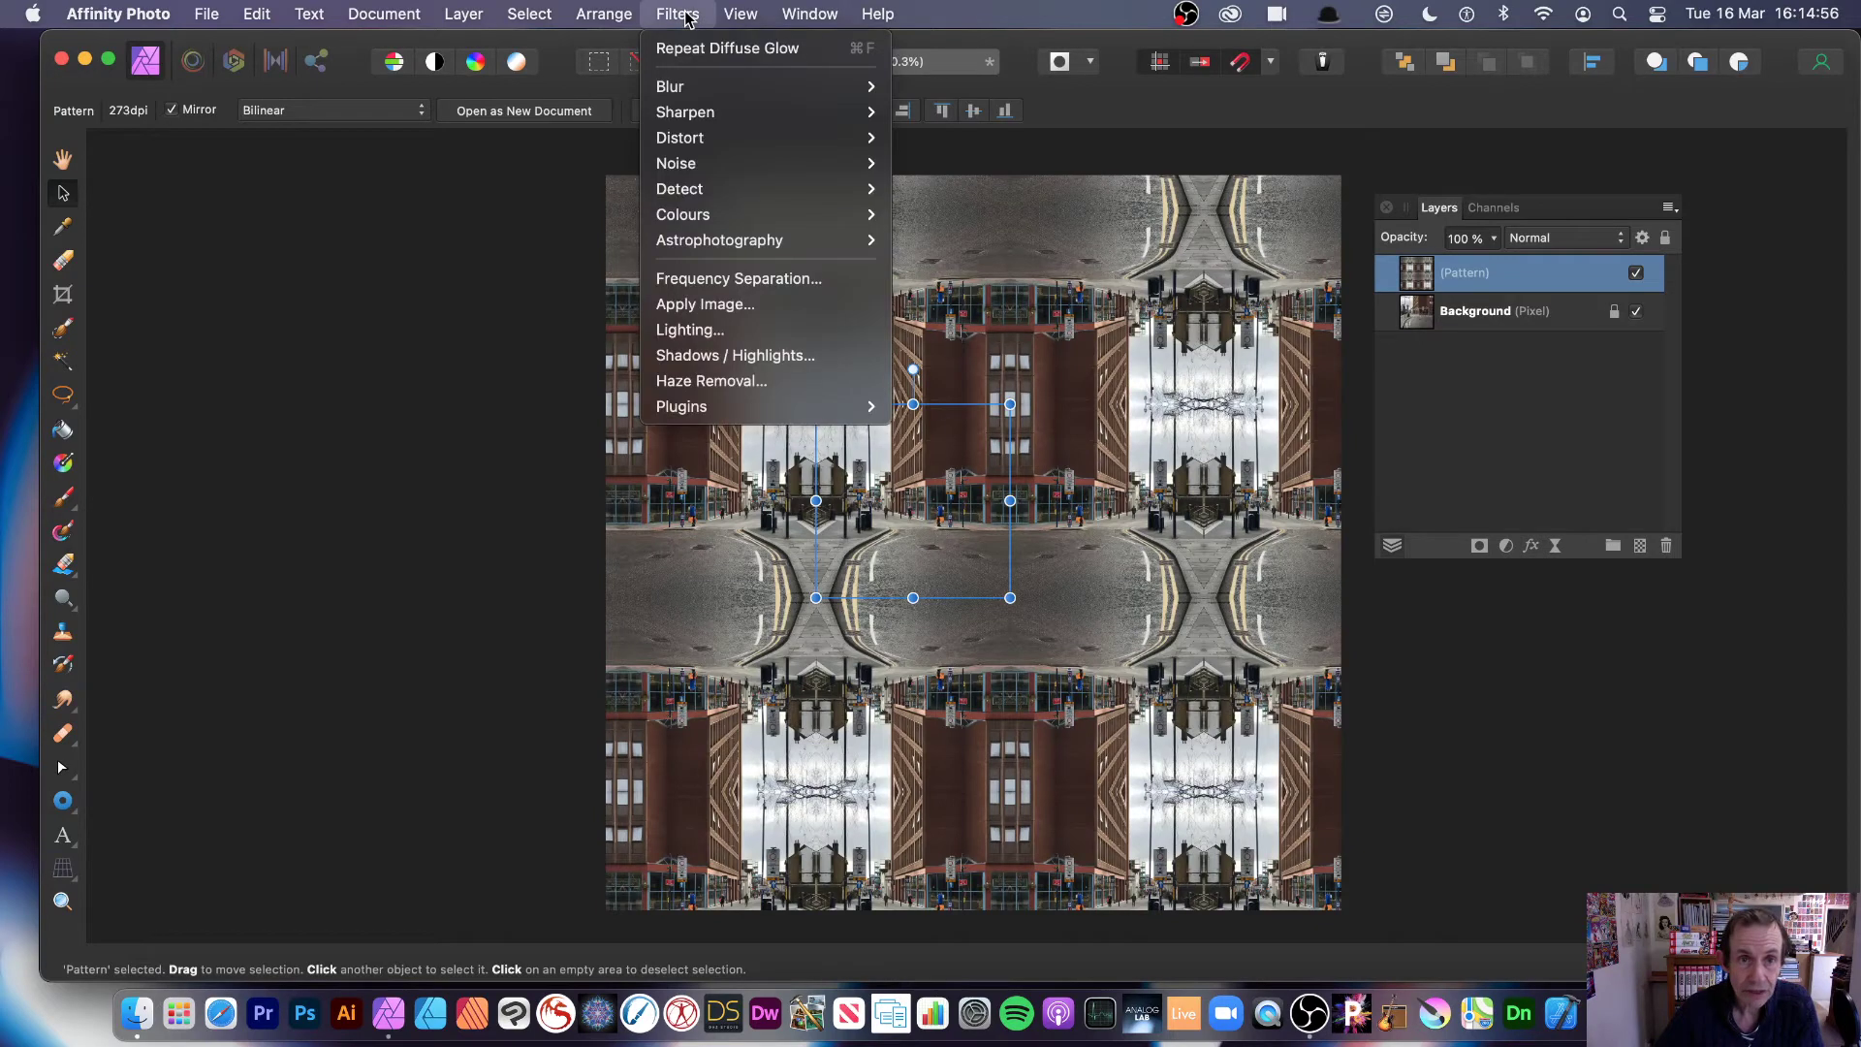
mouse_move(698, 87)
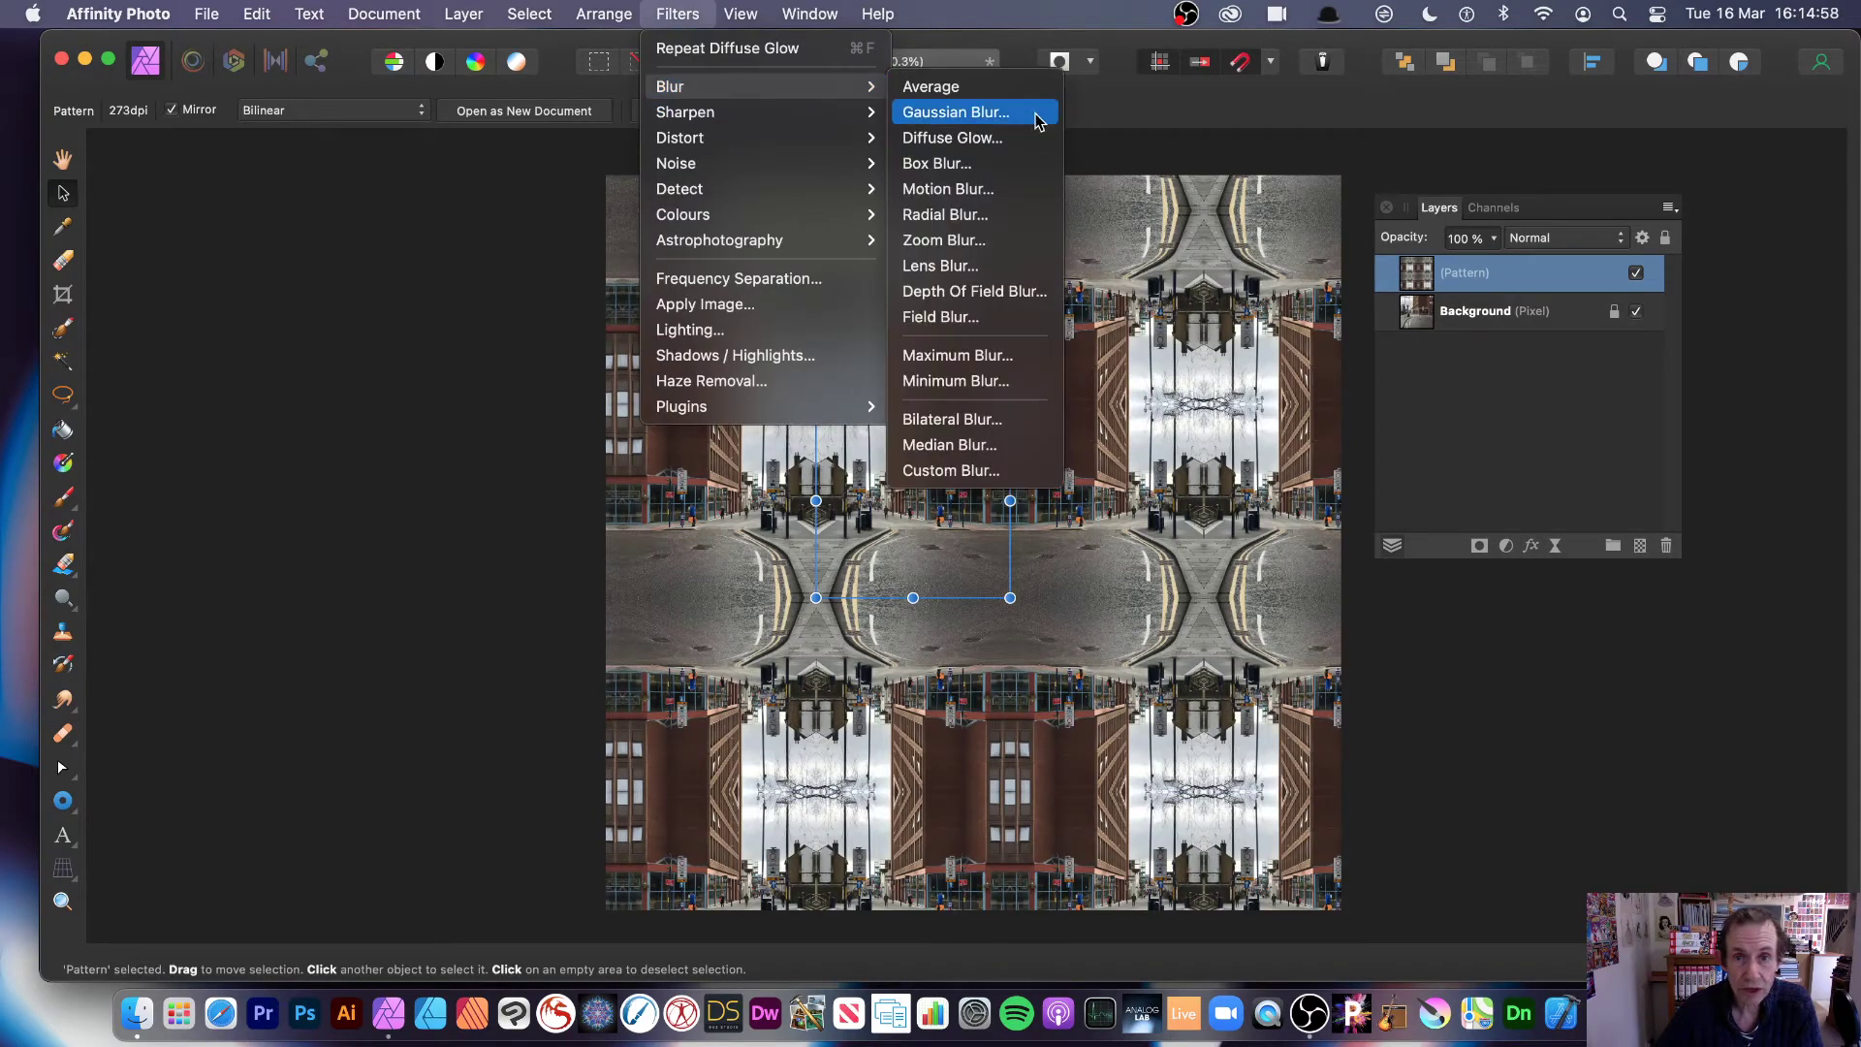
click(981, 141)
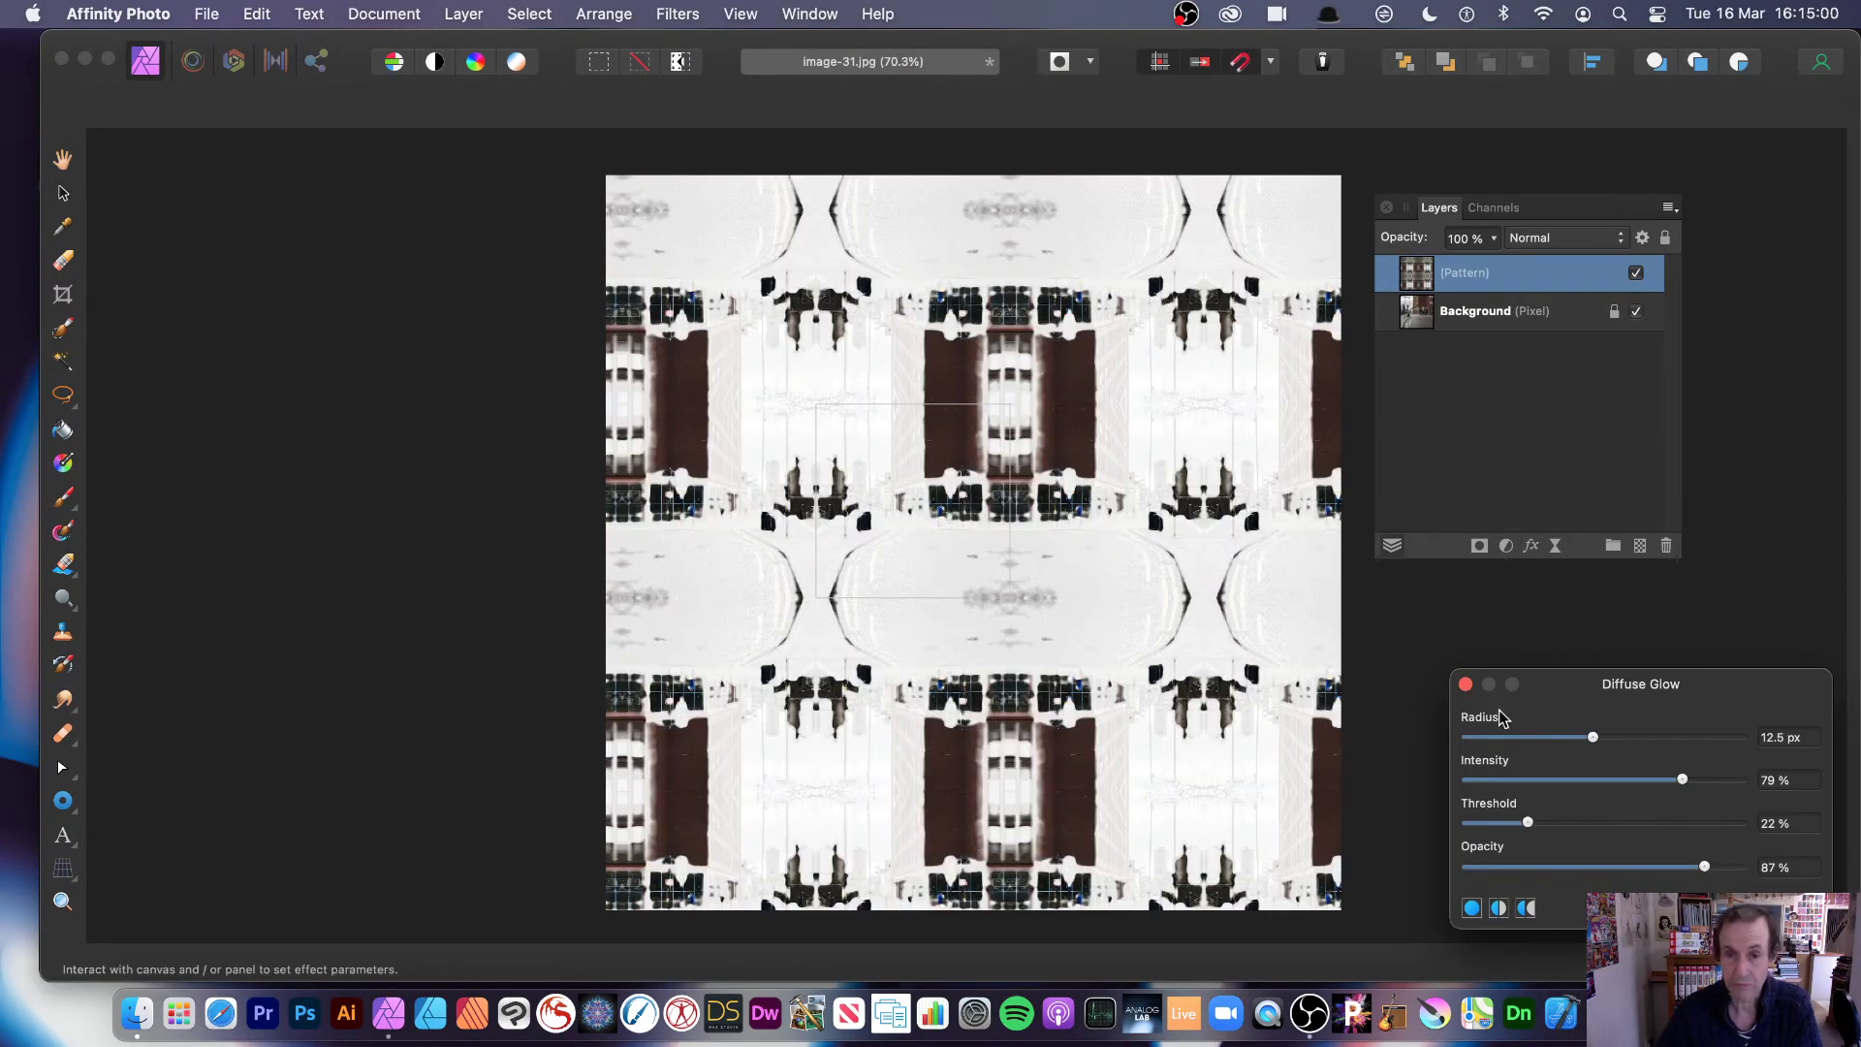
drag(1530, 825, 1564, 738)
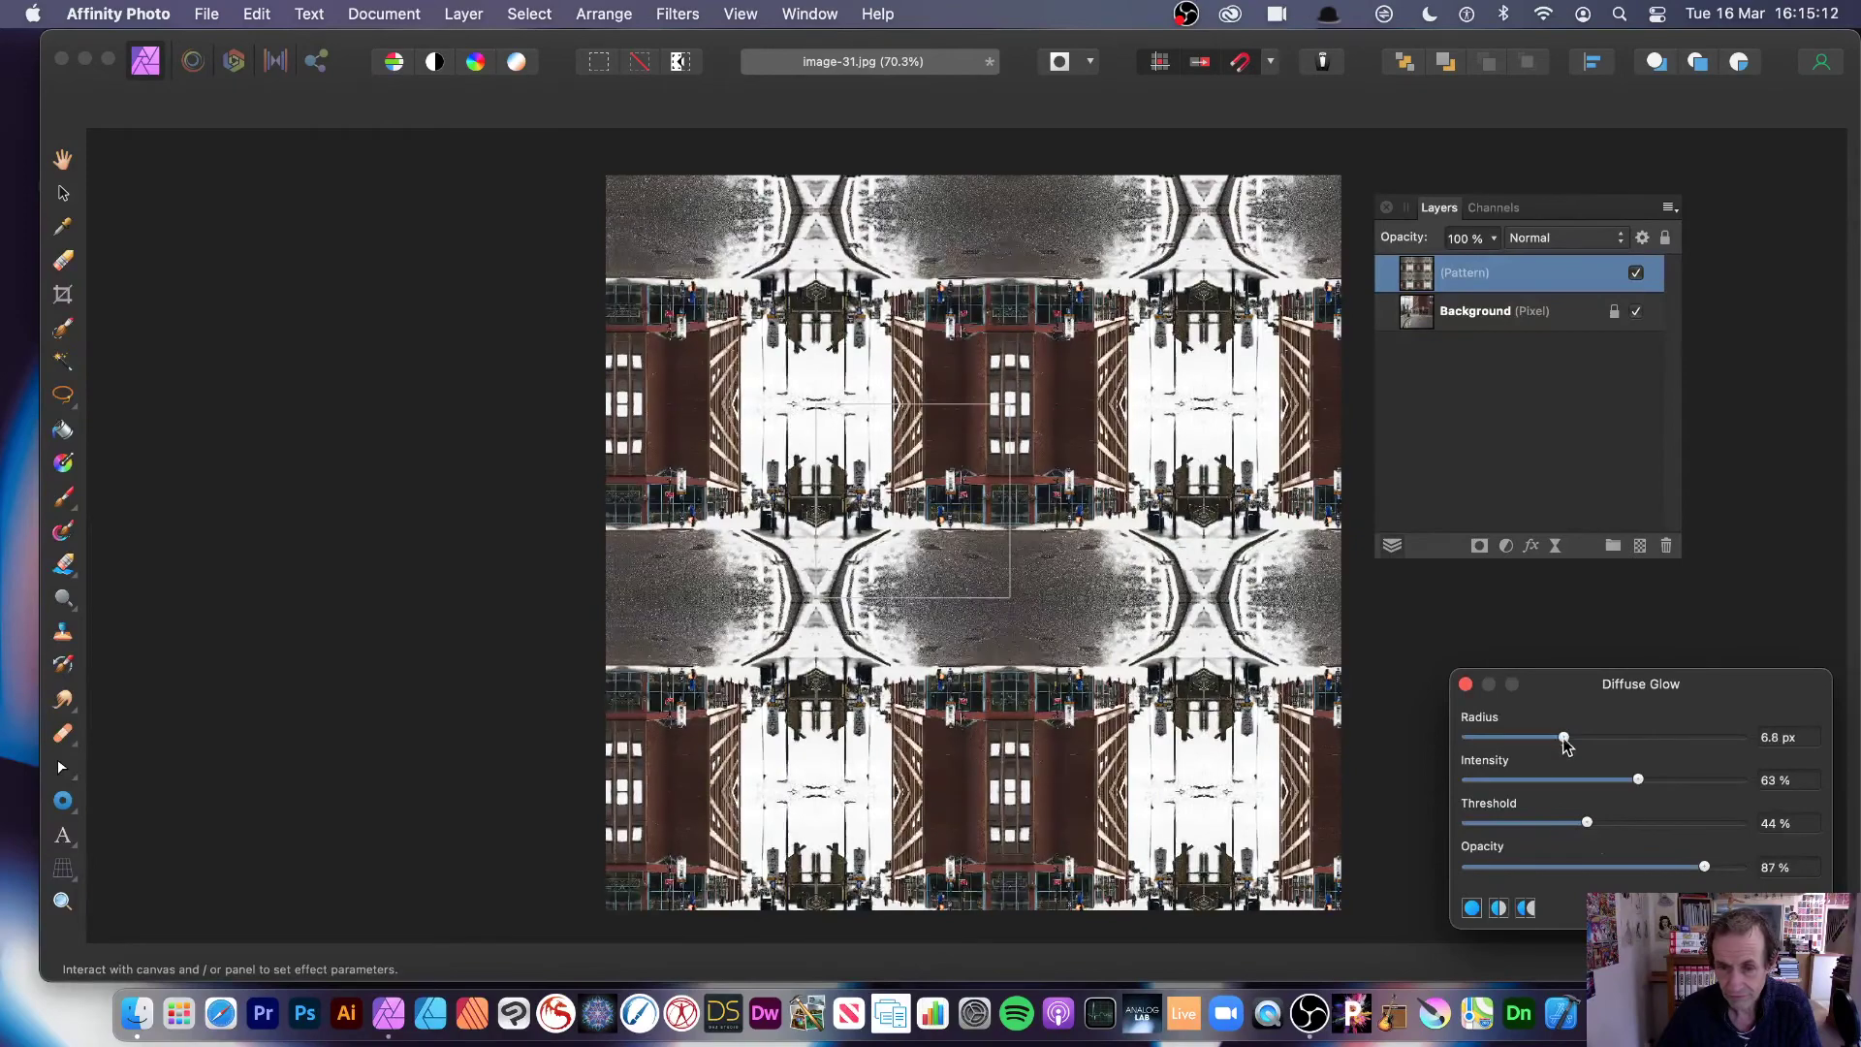
click(1788, 908)
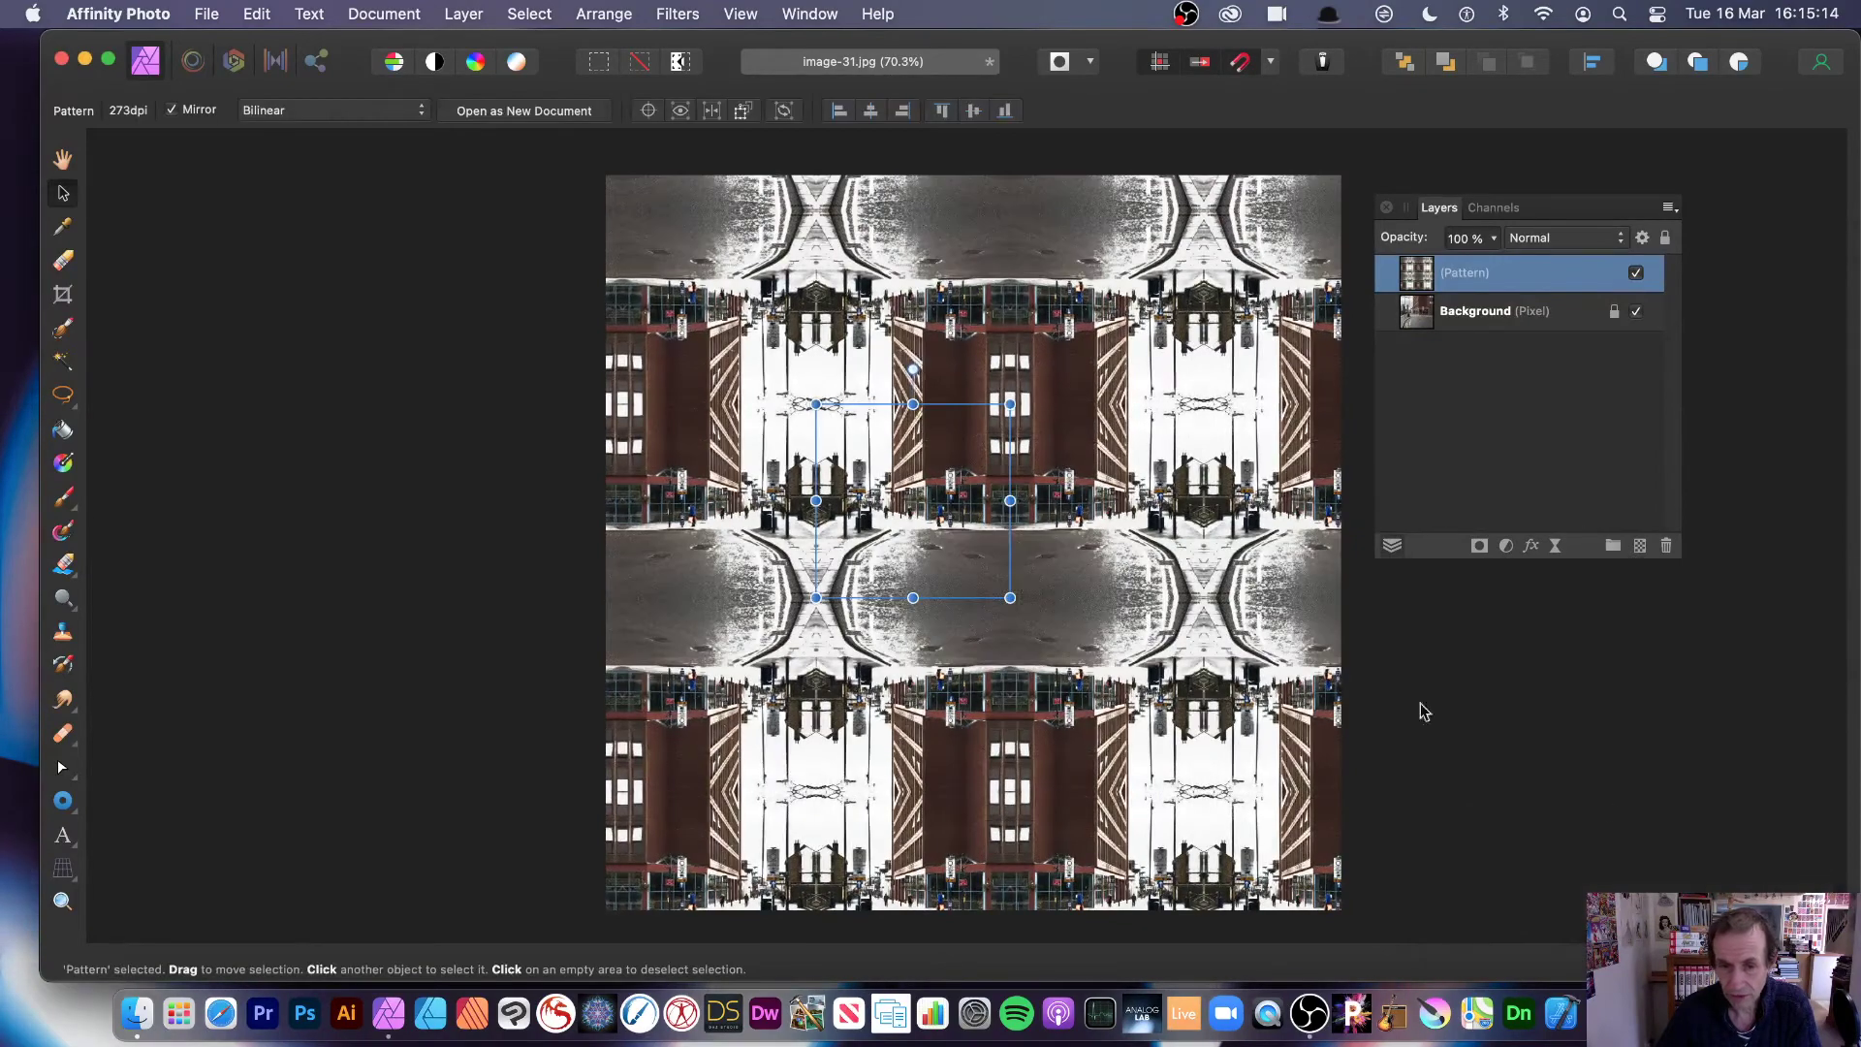
Step: Rotate and enlarge the pattern tile so the repeats run diagonally, and rasterise the pattern layer
drag(1010, 599, 1115, 536)
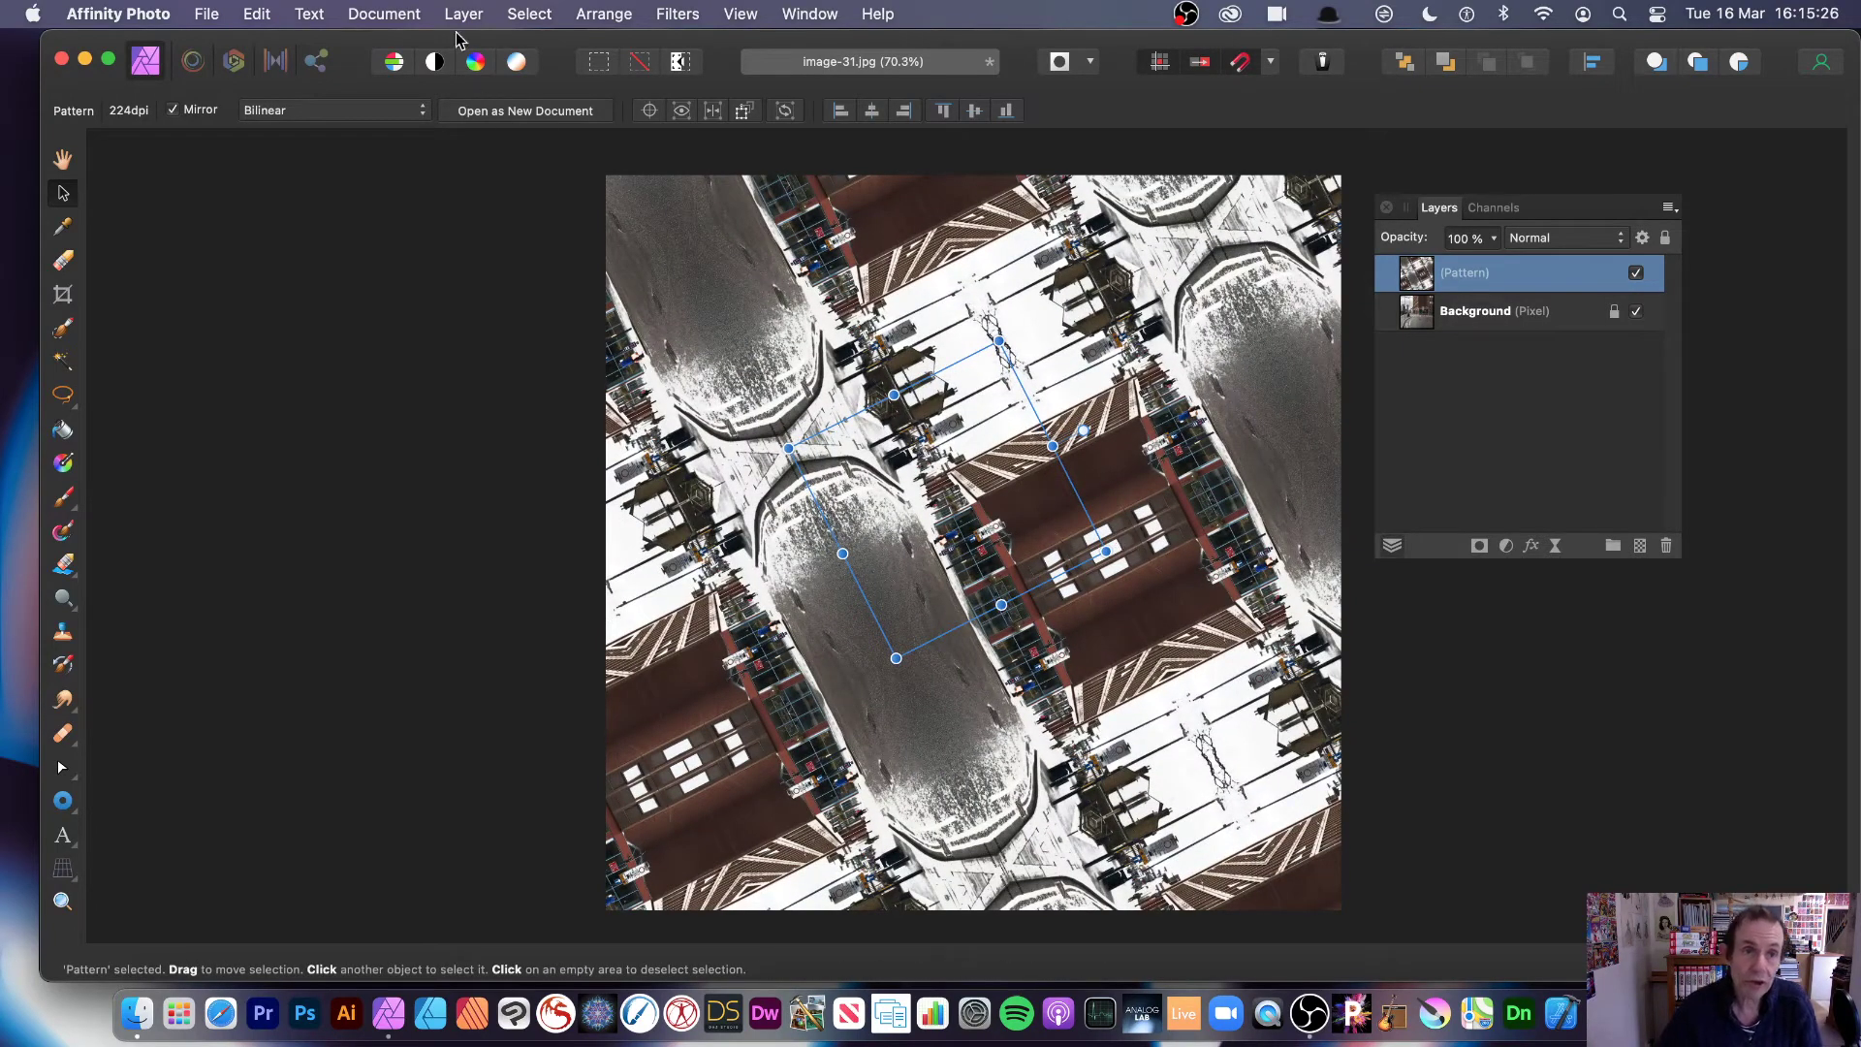
click(464, 14)
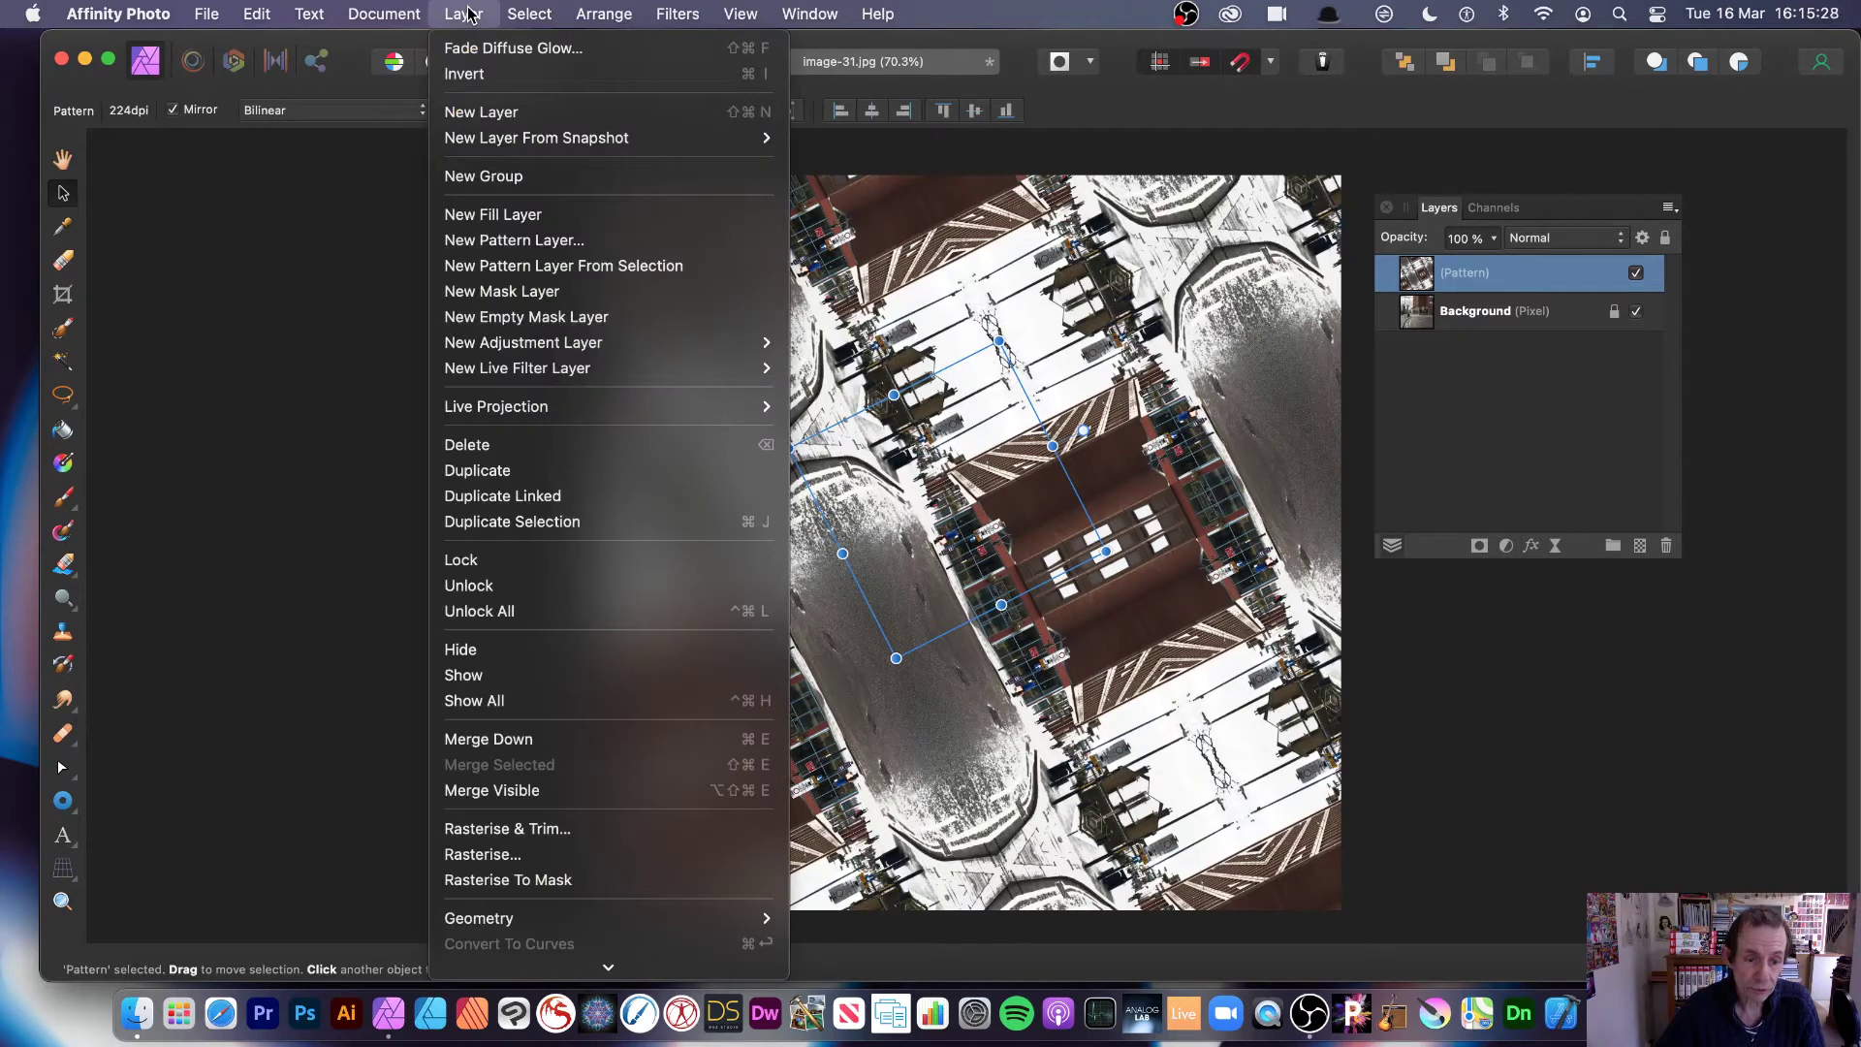
click(460, 853)
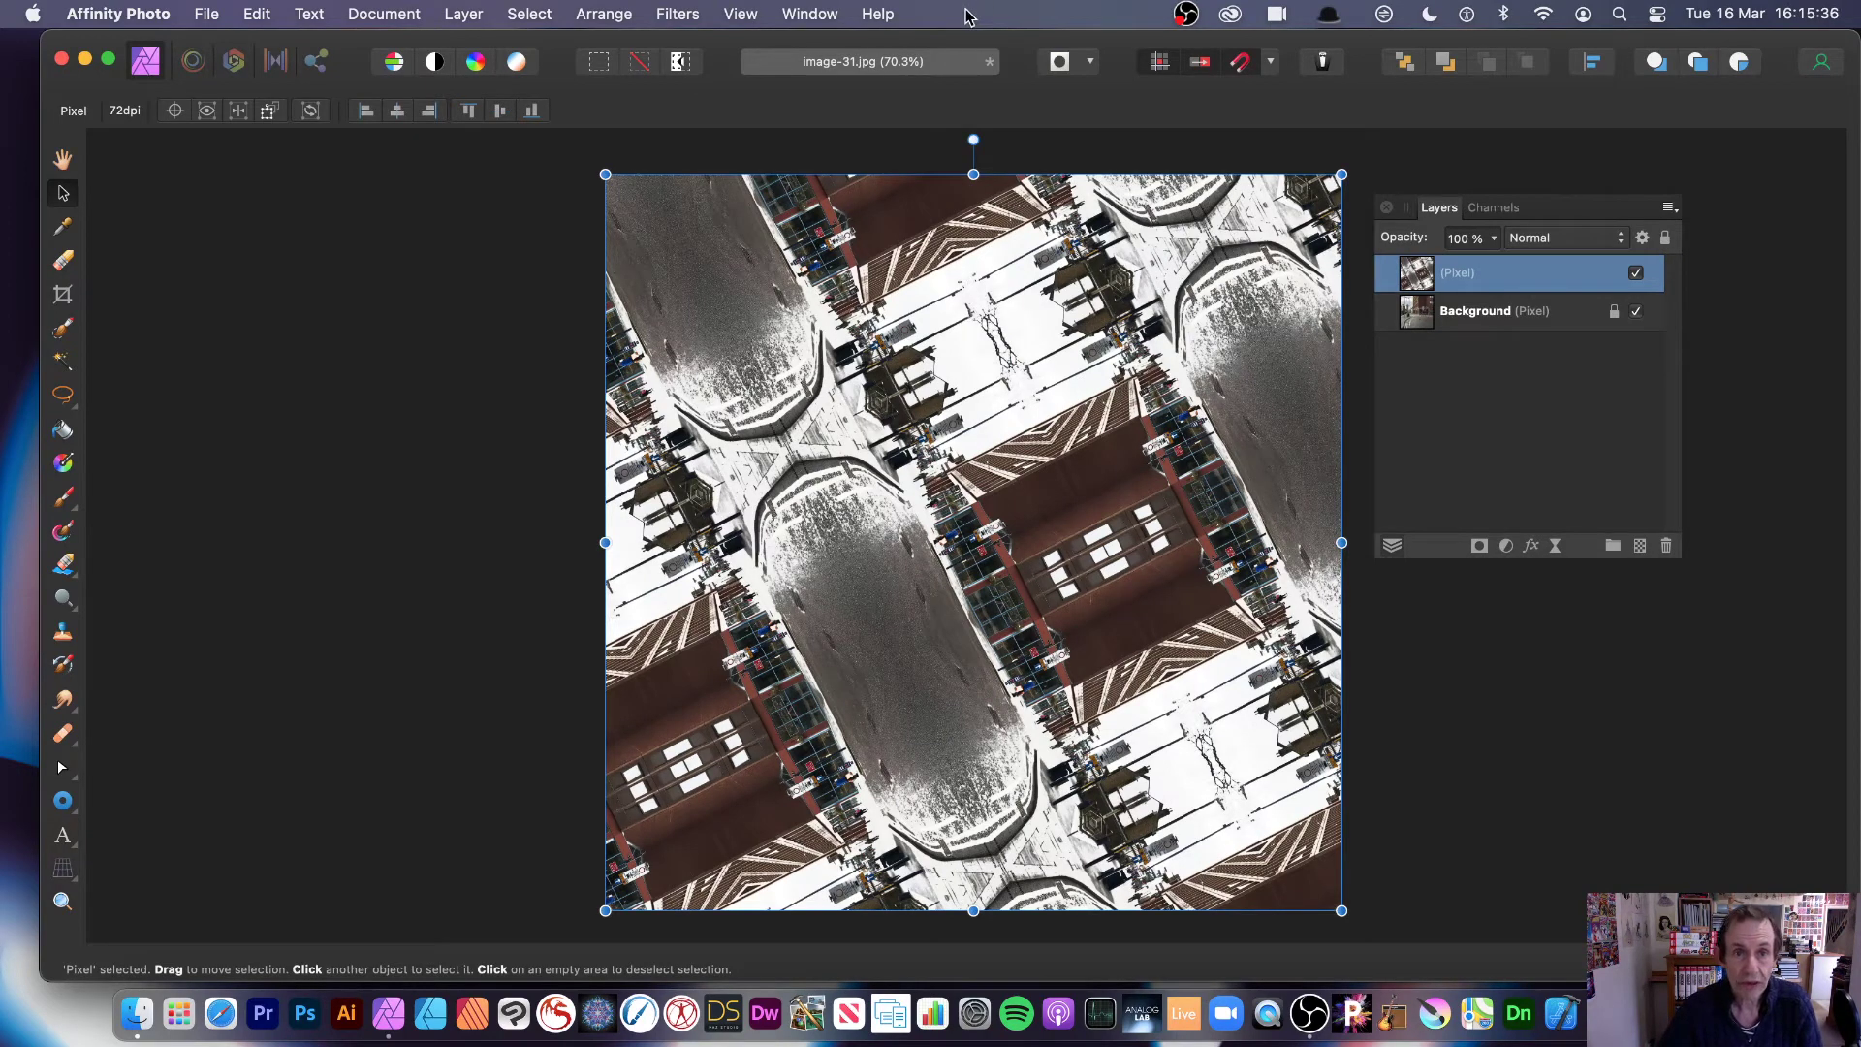
Step: Apply a Diffuse Glow to the rasterised pattern layer with radius 38.2 px, intensity 28%, threshold 42% and opacity 68%
click(676, 16)
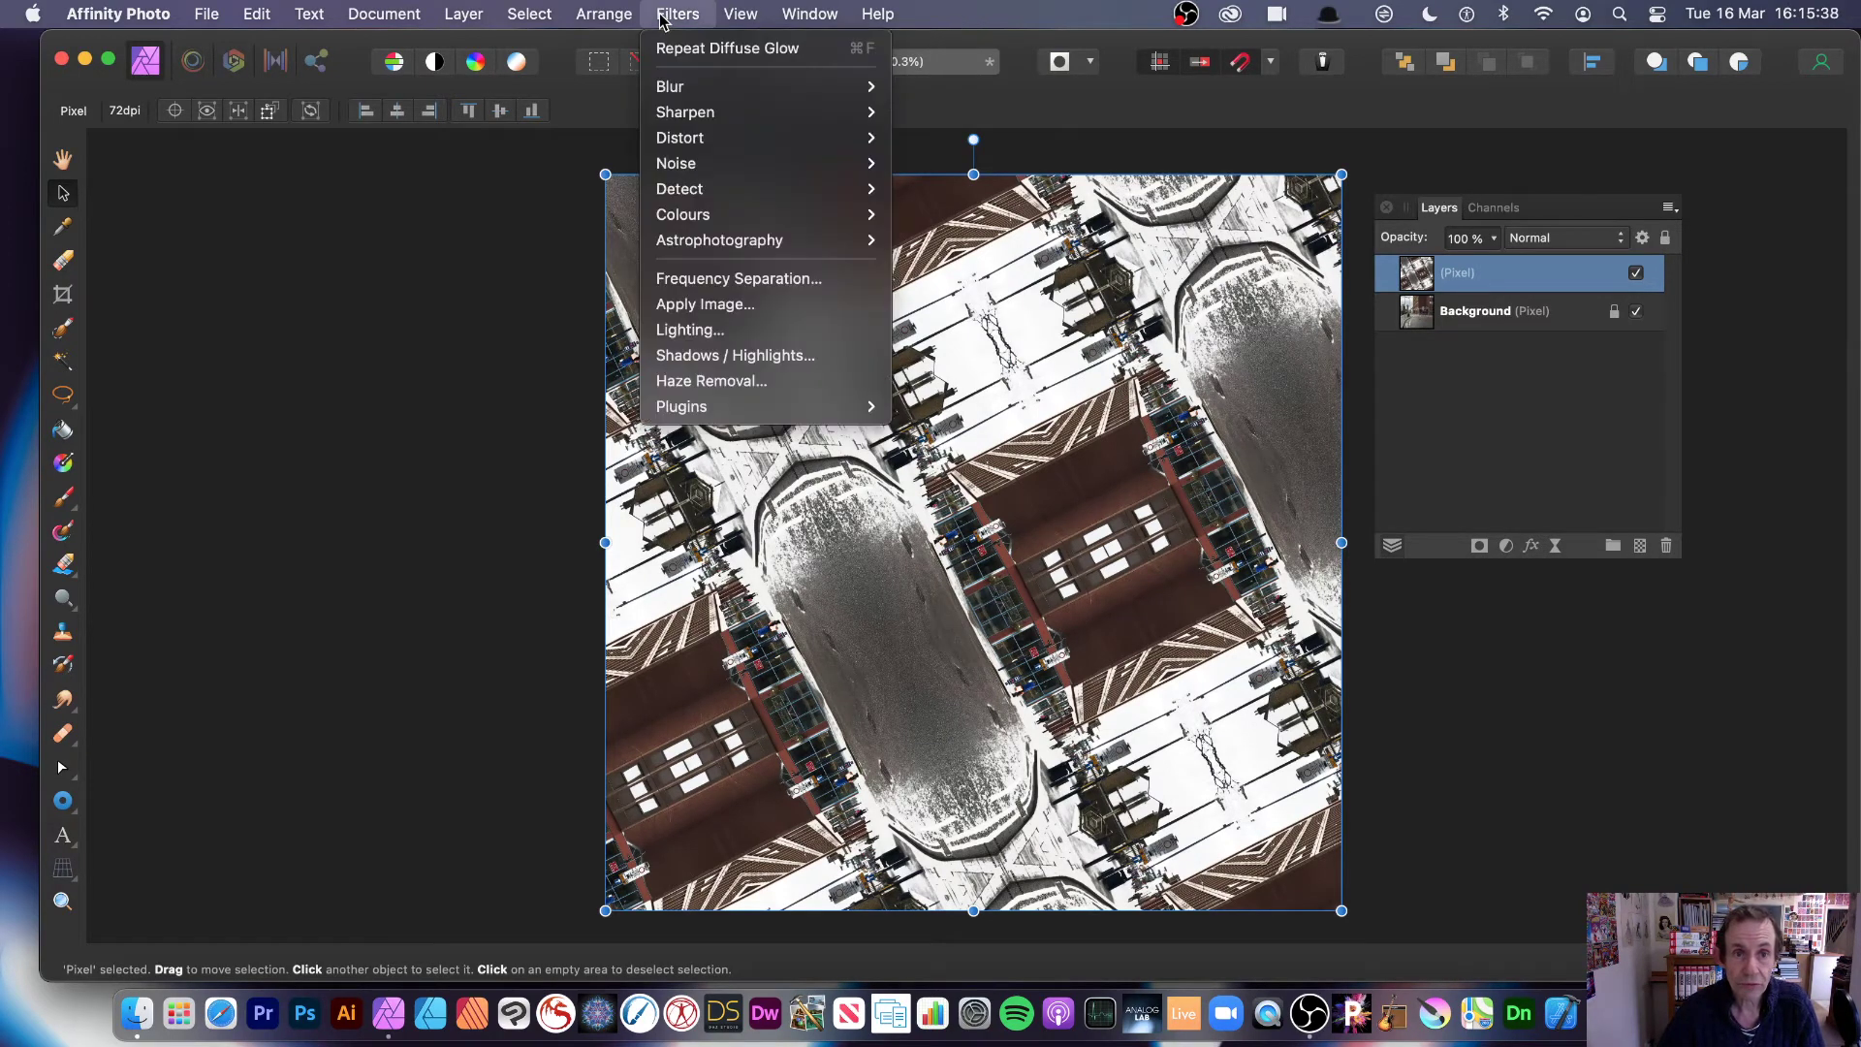
mouse_move(693, 148)
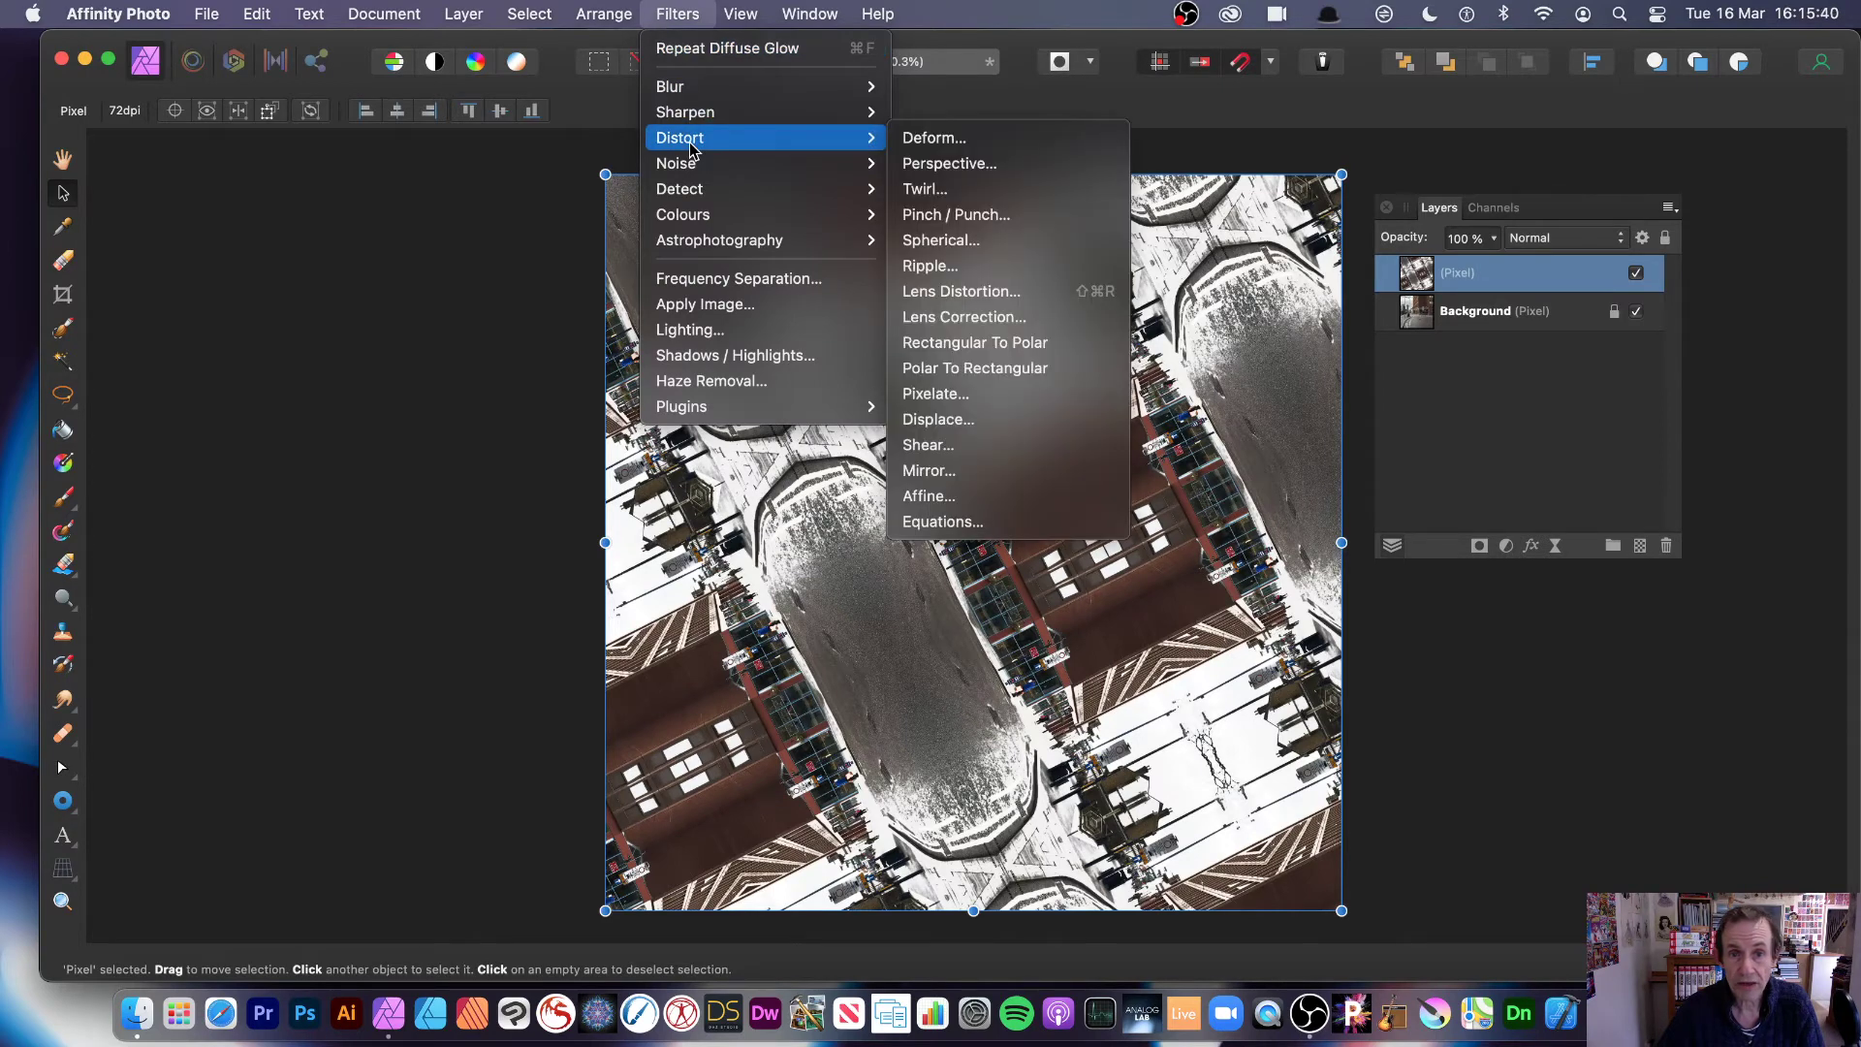
mouse_move(679, 88)
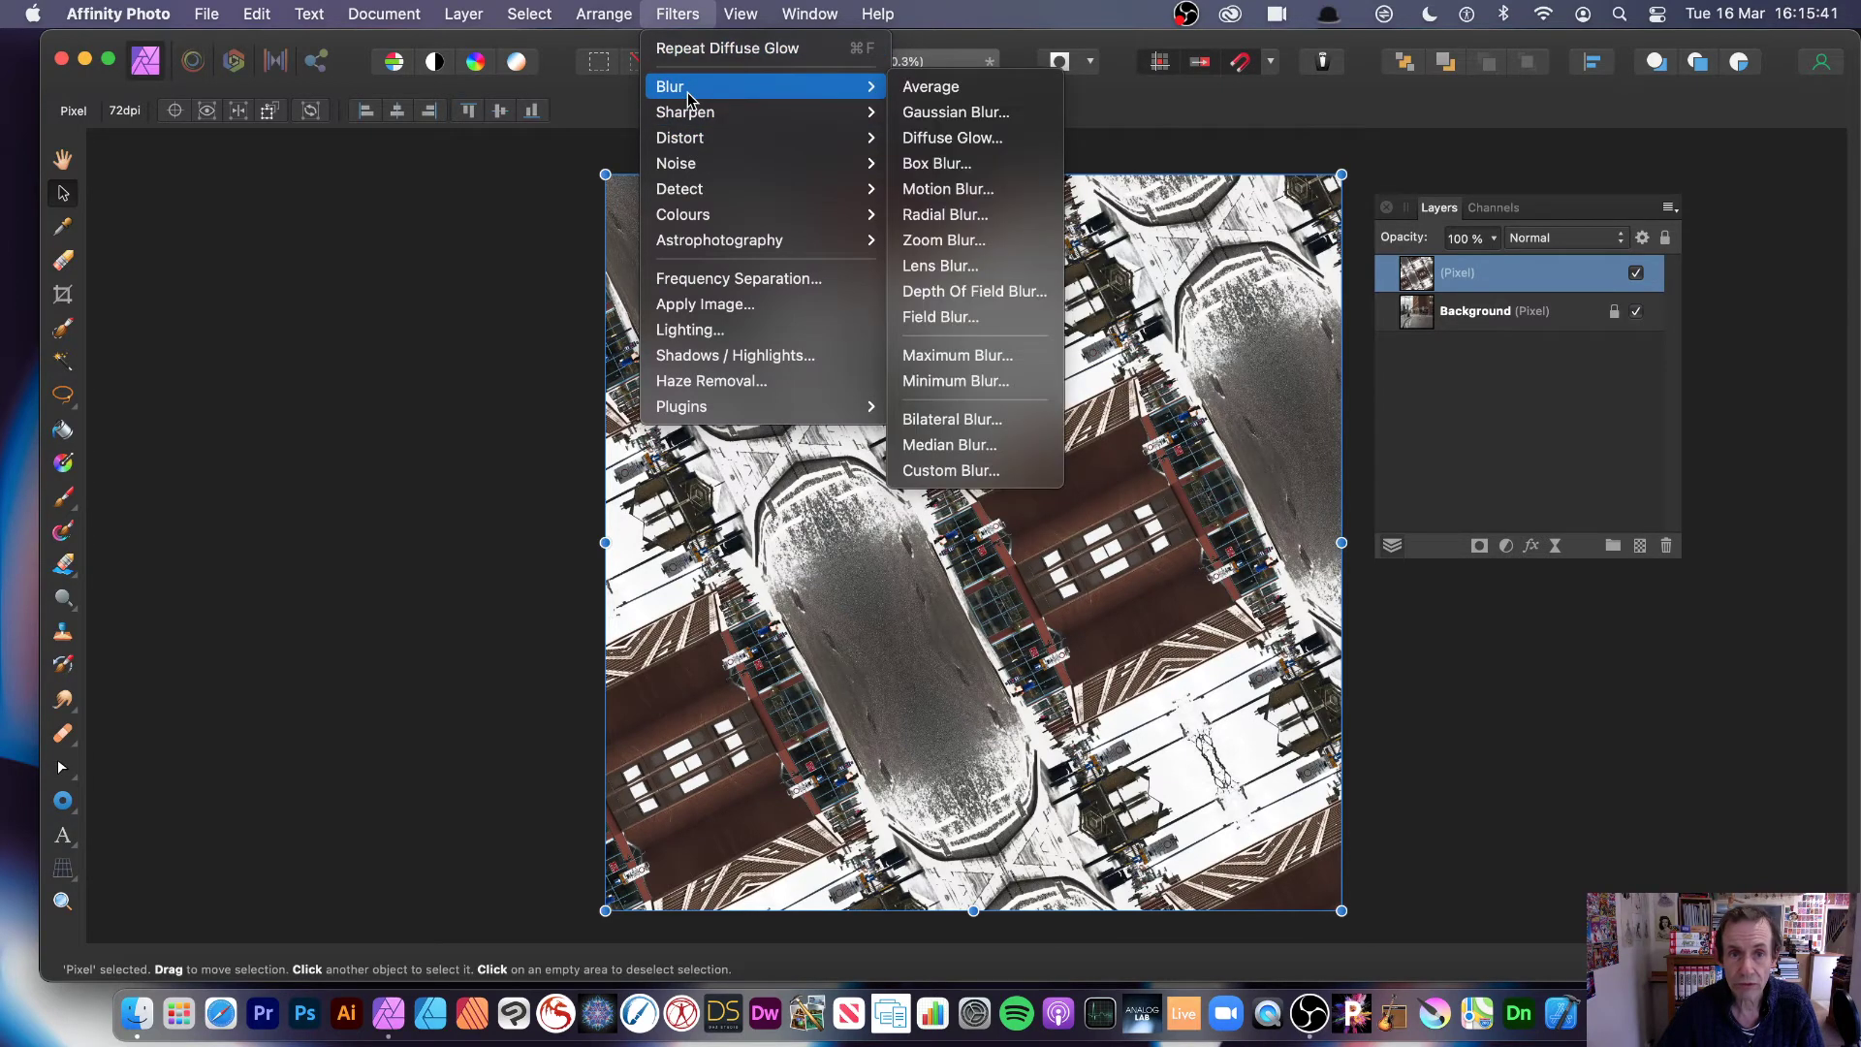
click(952, 139)
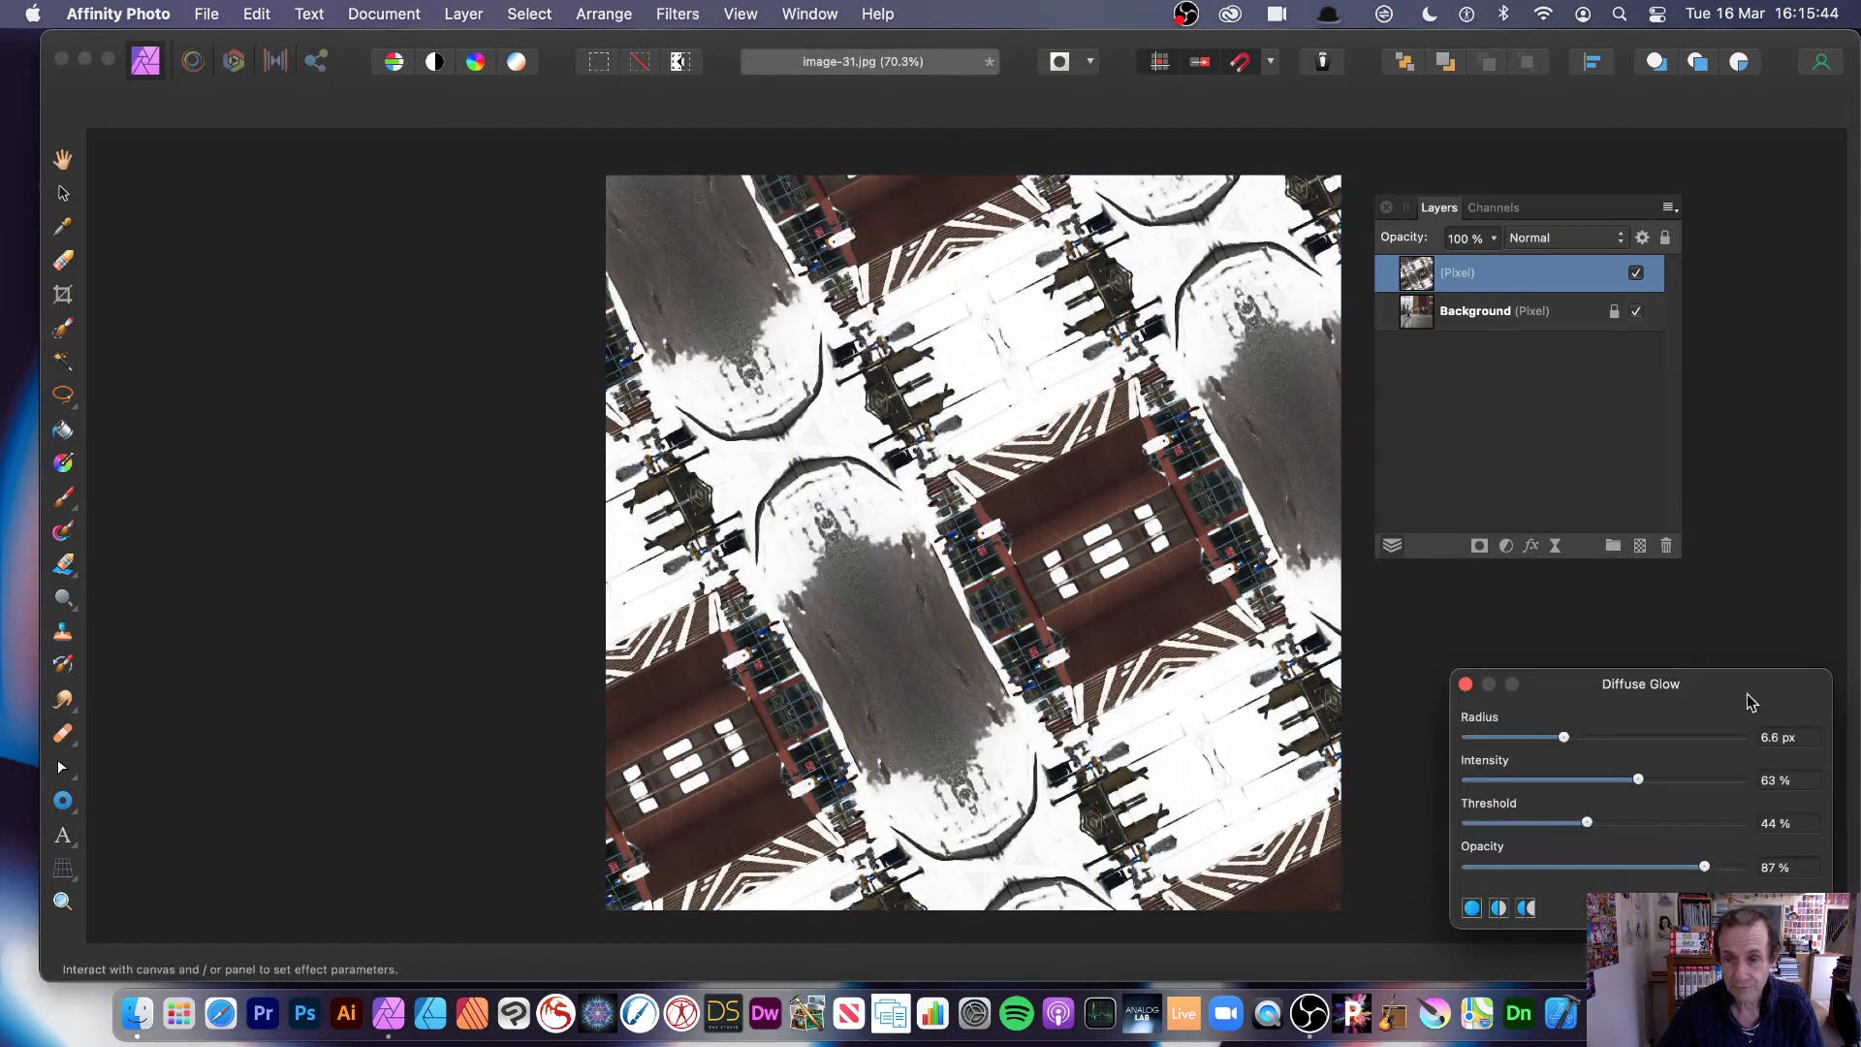
drag(1678, 689, 1351, 512)
click(676, 14)
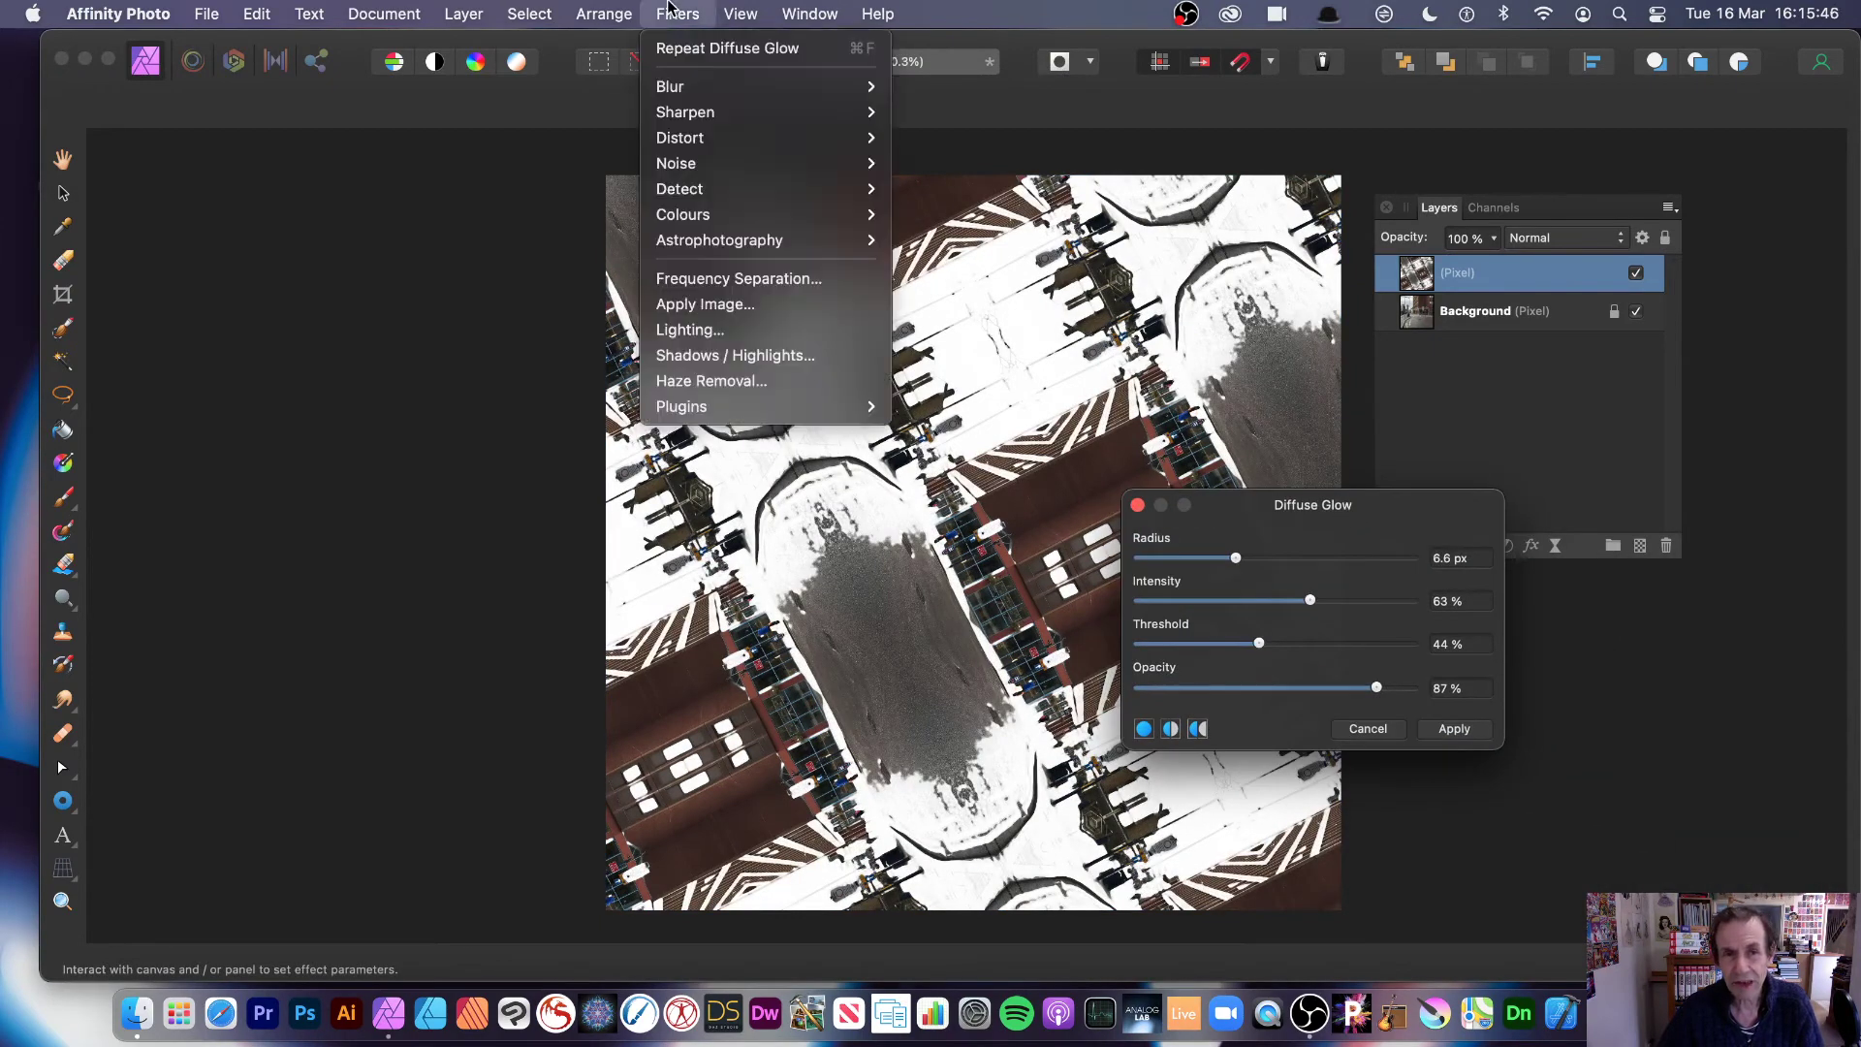
mouse_move(600, 13)
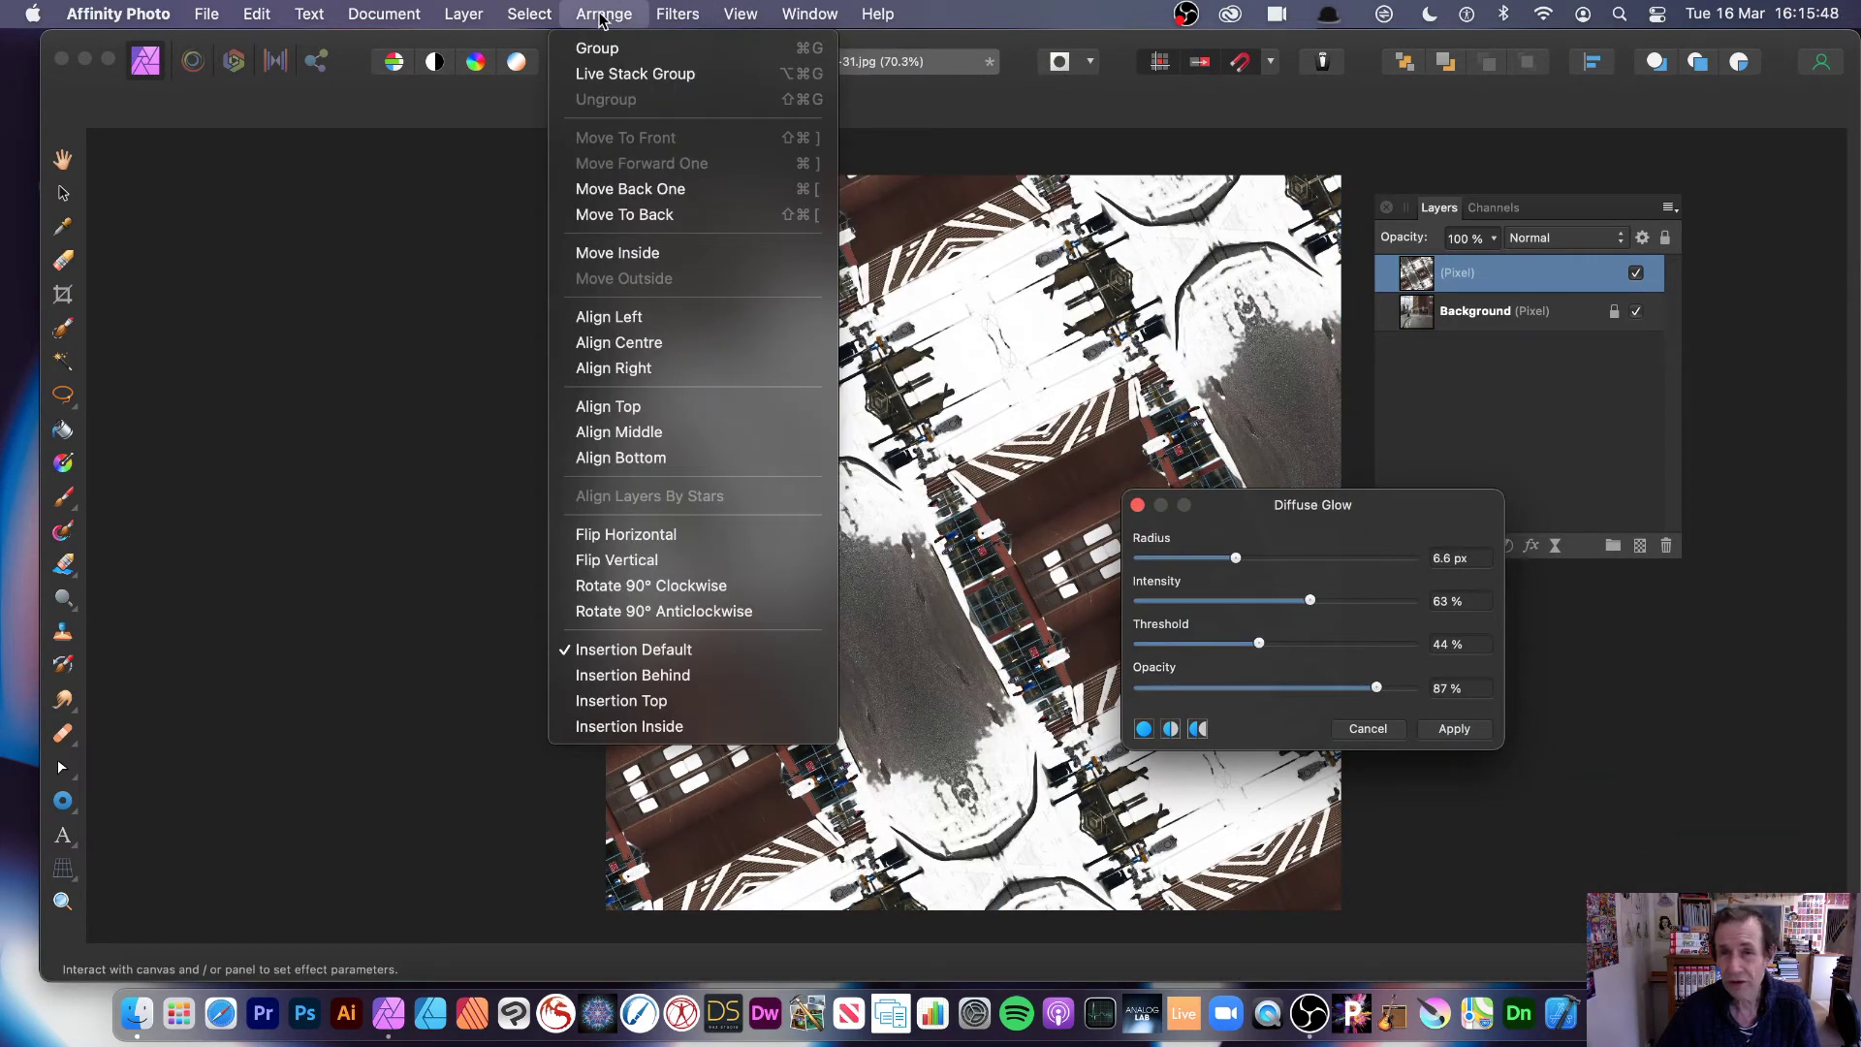
click(1355, 538)
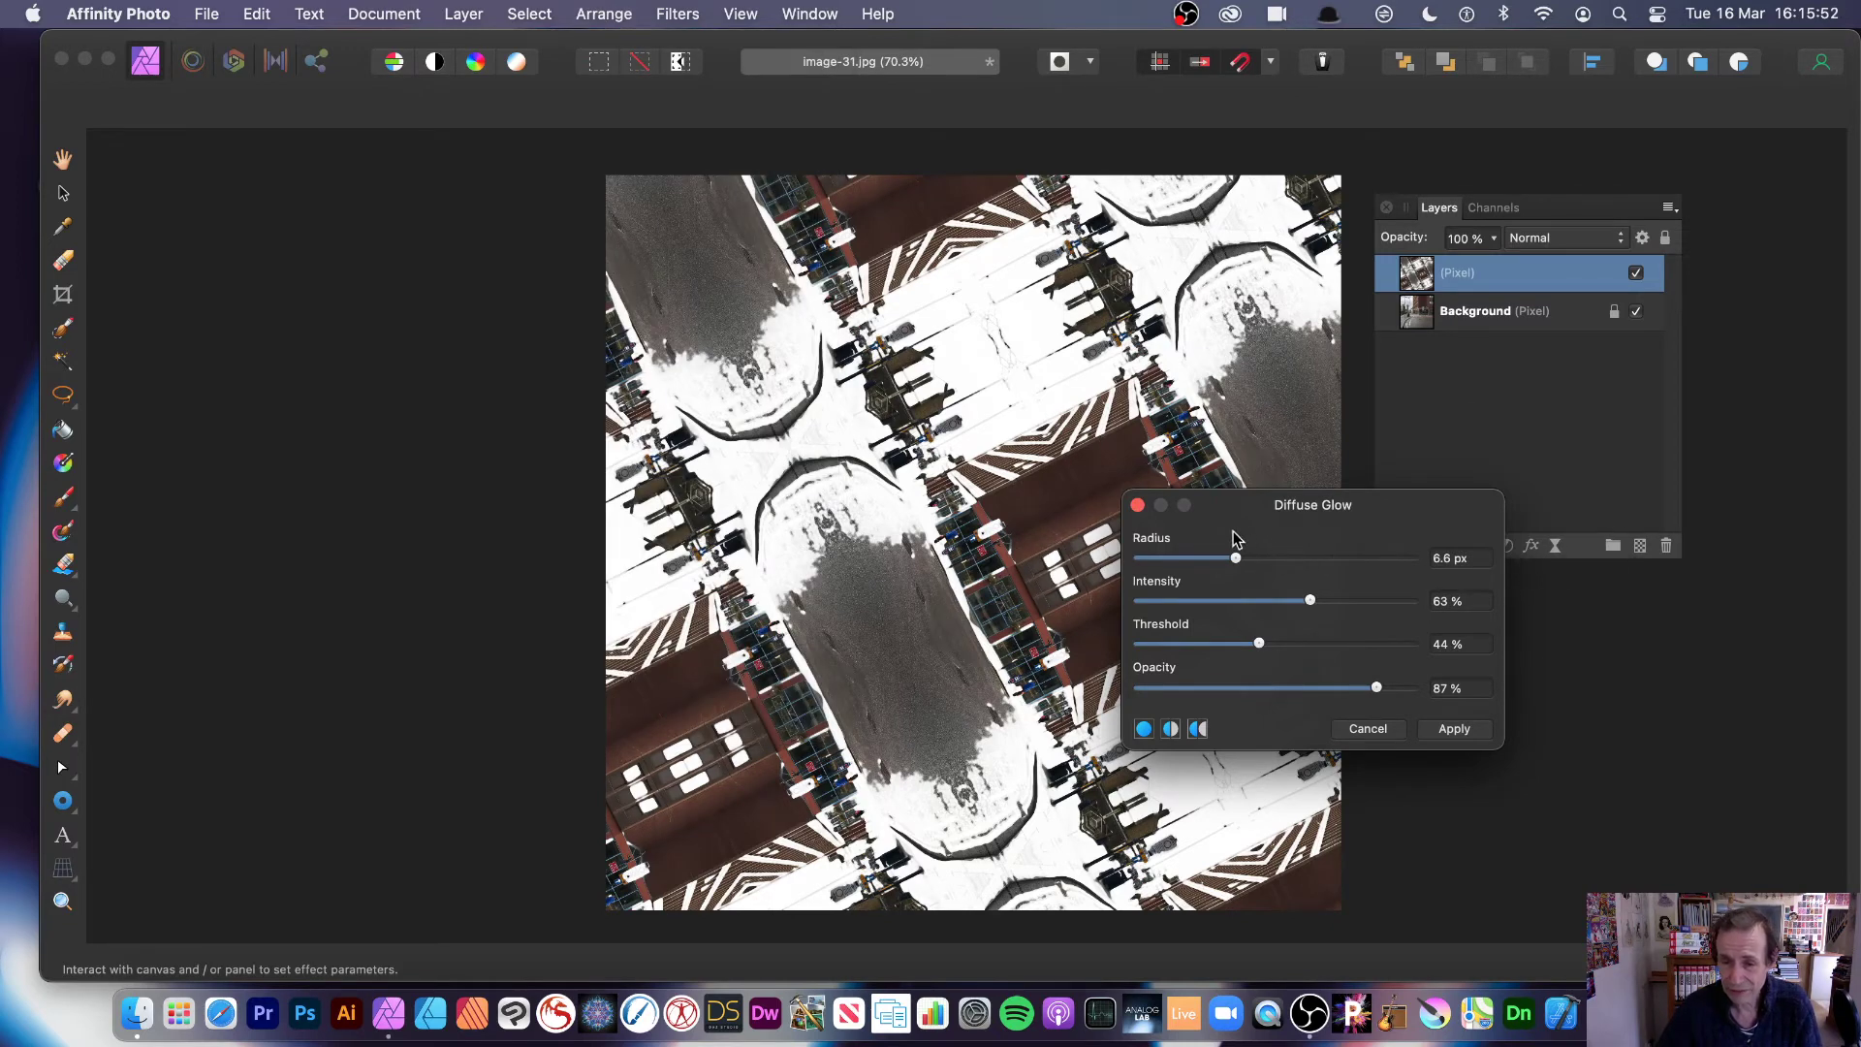
drag(1236, 560, 1252, 654)
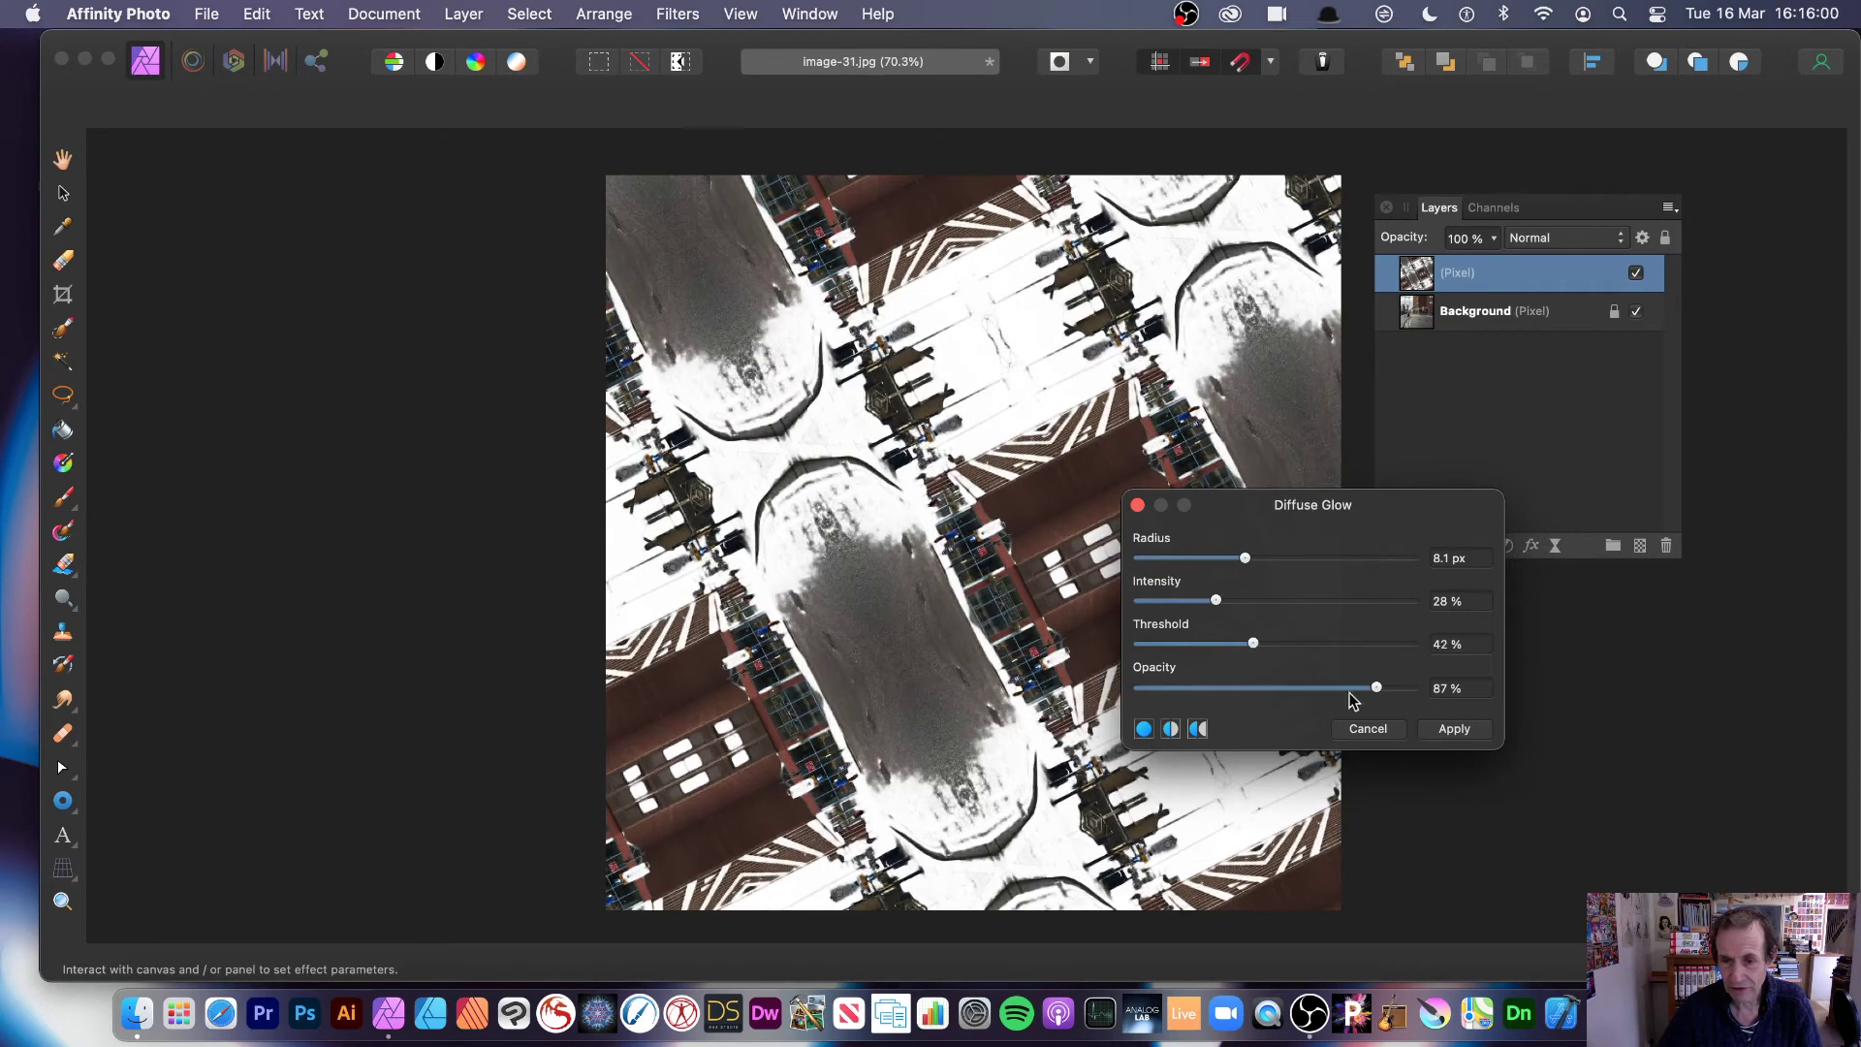
drag(1377, 687, 1336, 687)
drag(1245, 557, 1341, 577)
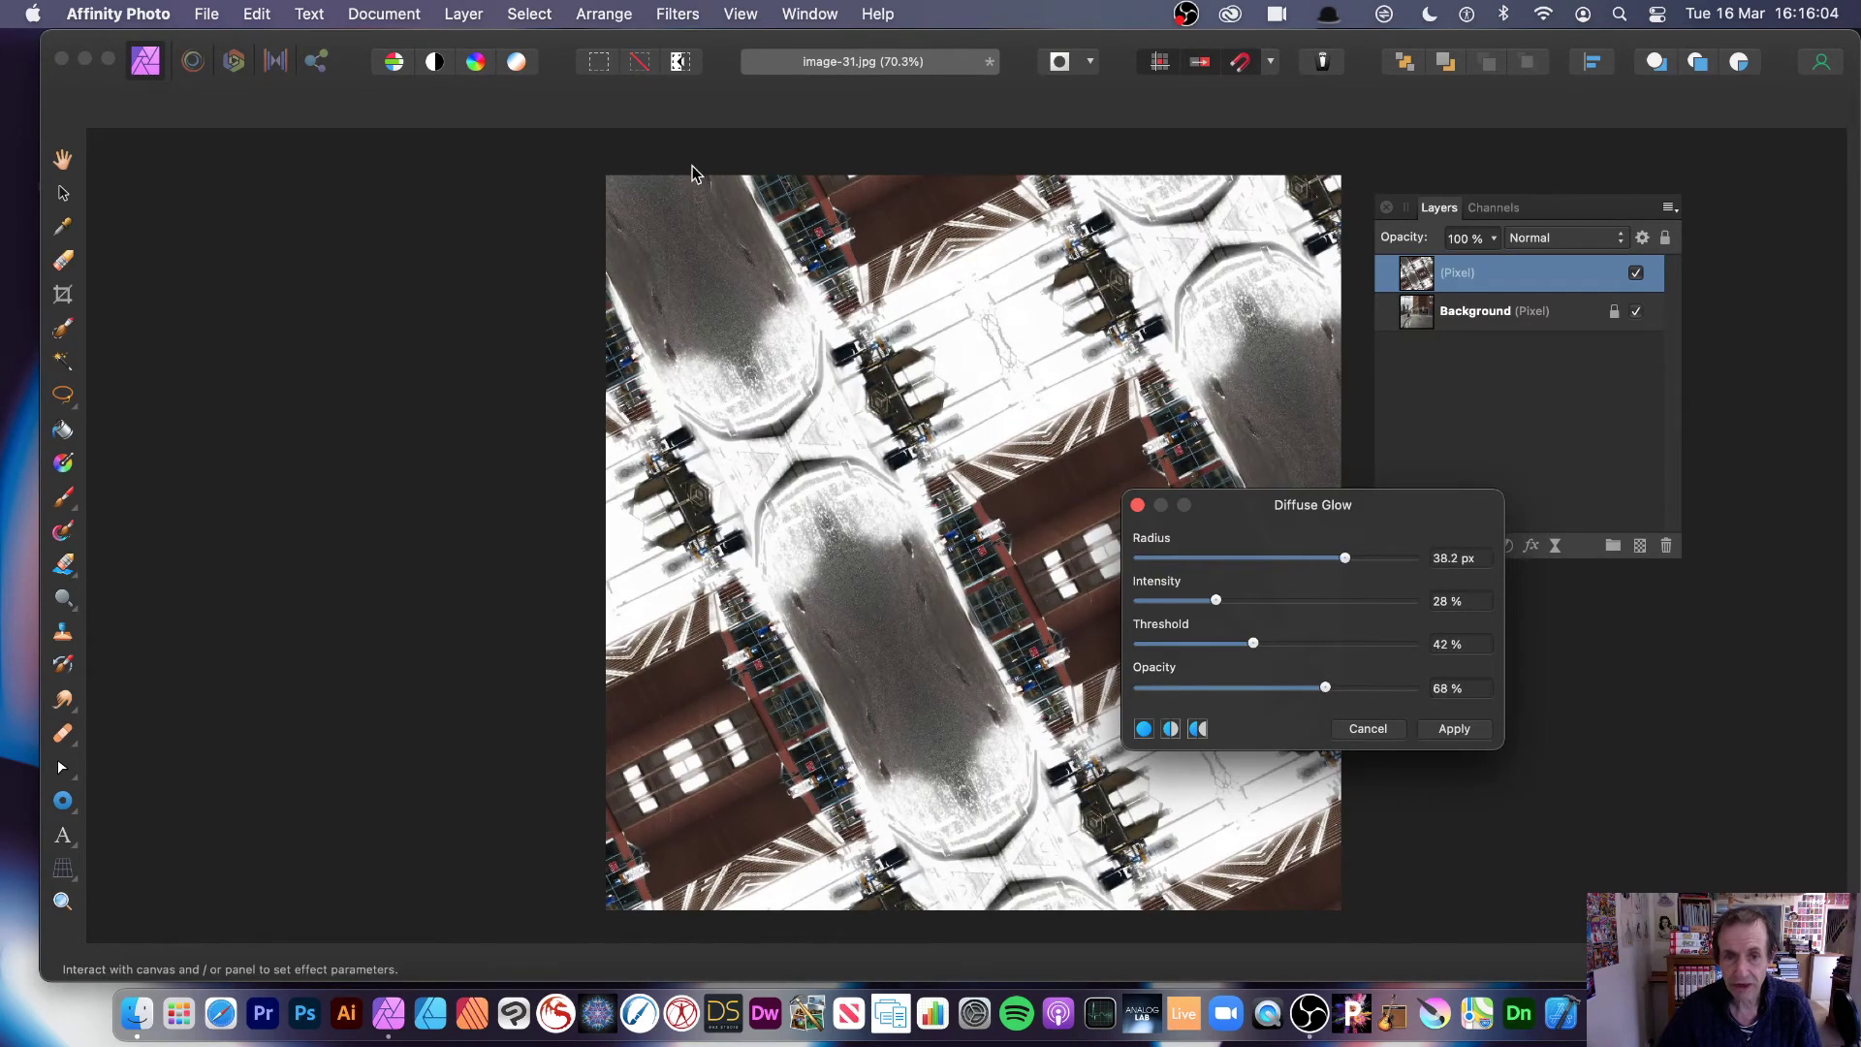
click(1452, 728)
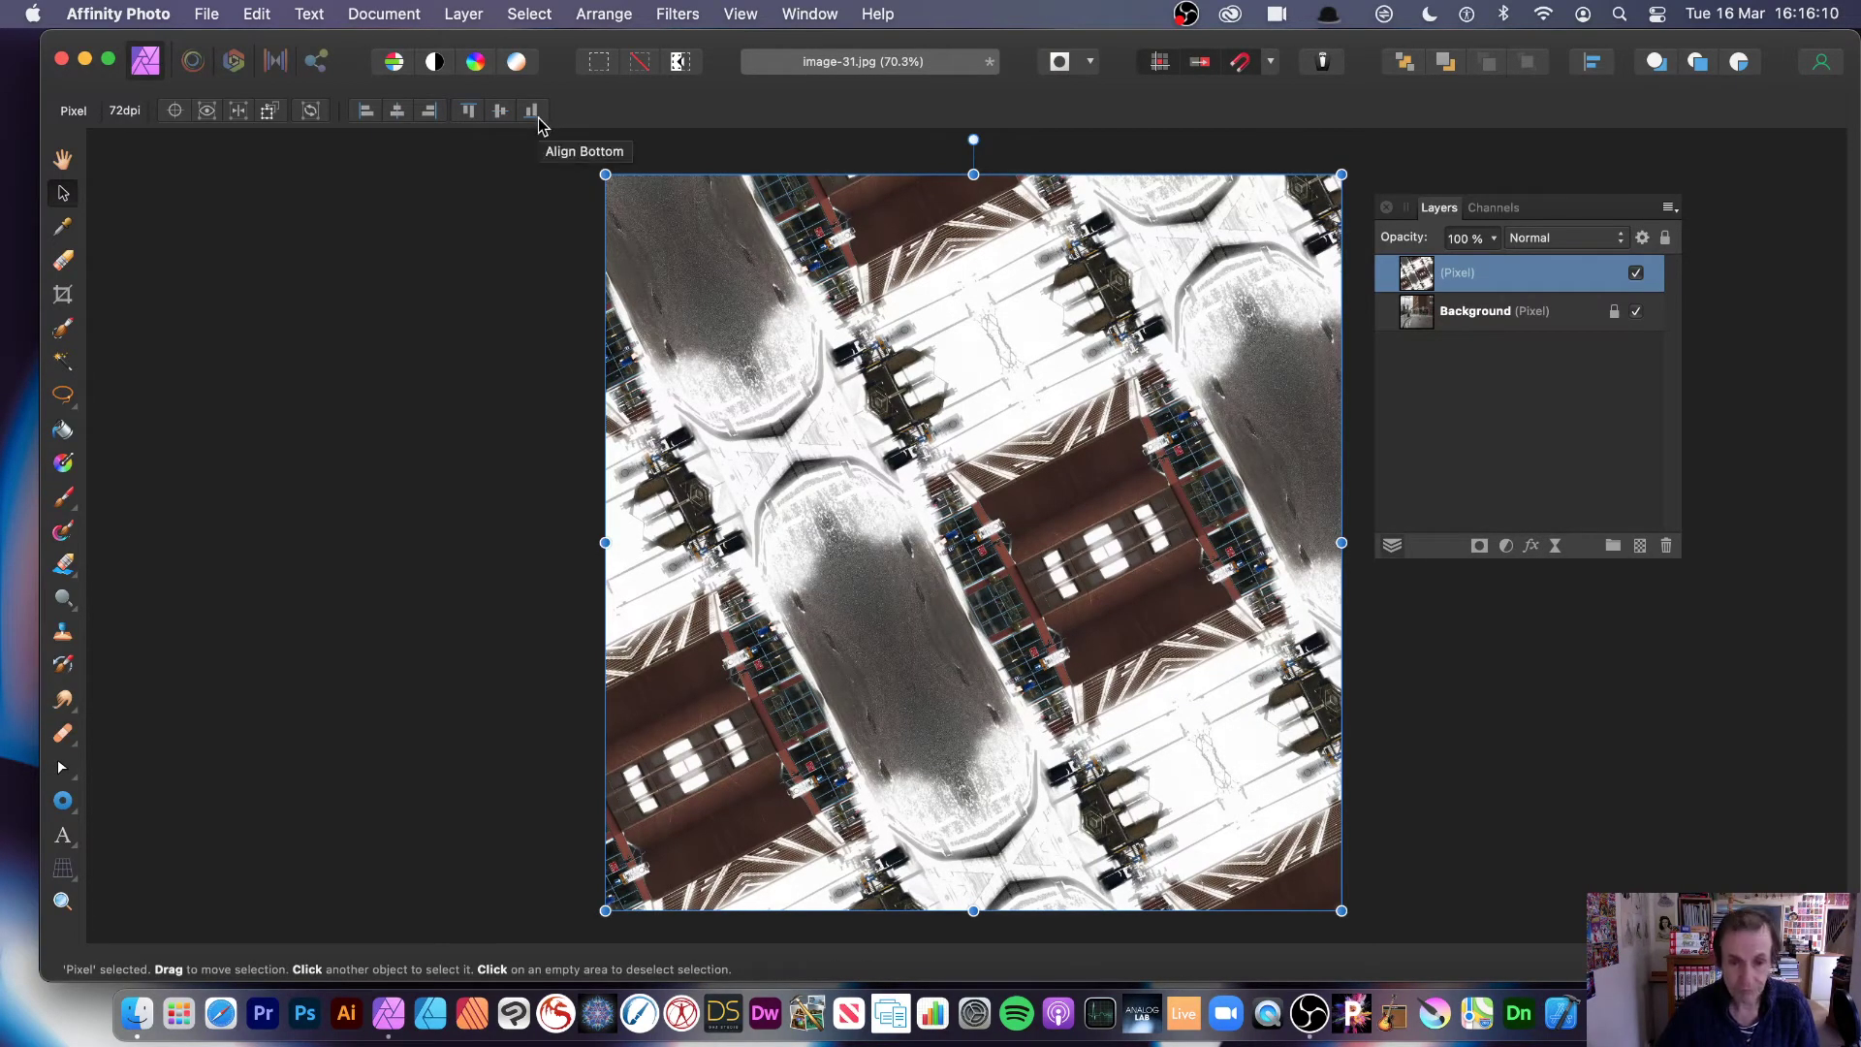
Step: Undo the glows, the rasterising and the latest tile transformations to restore the editable mirrored pattern layer, leaving nothing selected
key(super+shift+p)
key(super+z)
key(super+z)
key(super+z)
key(super+z)
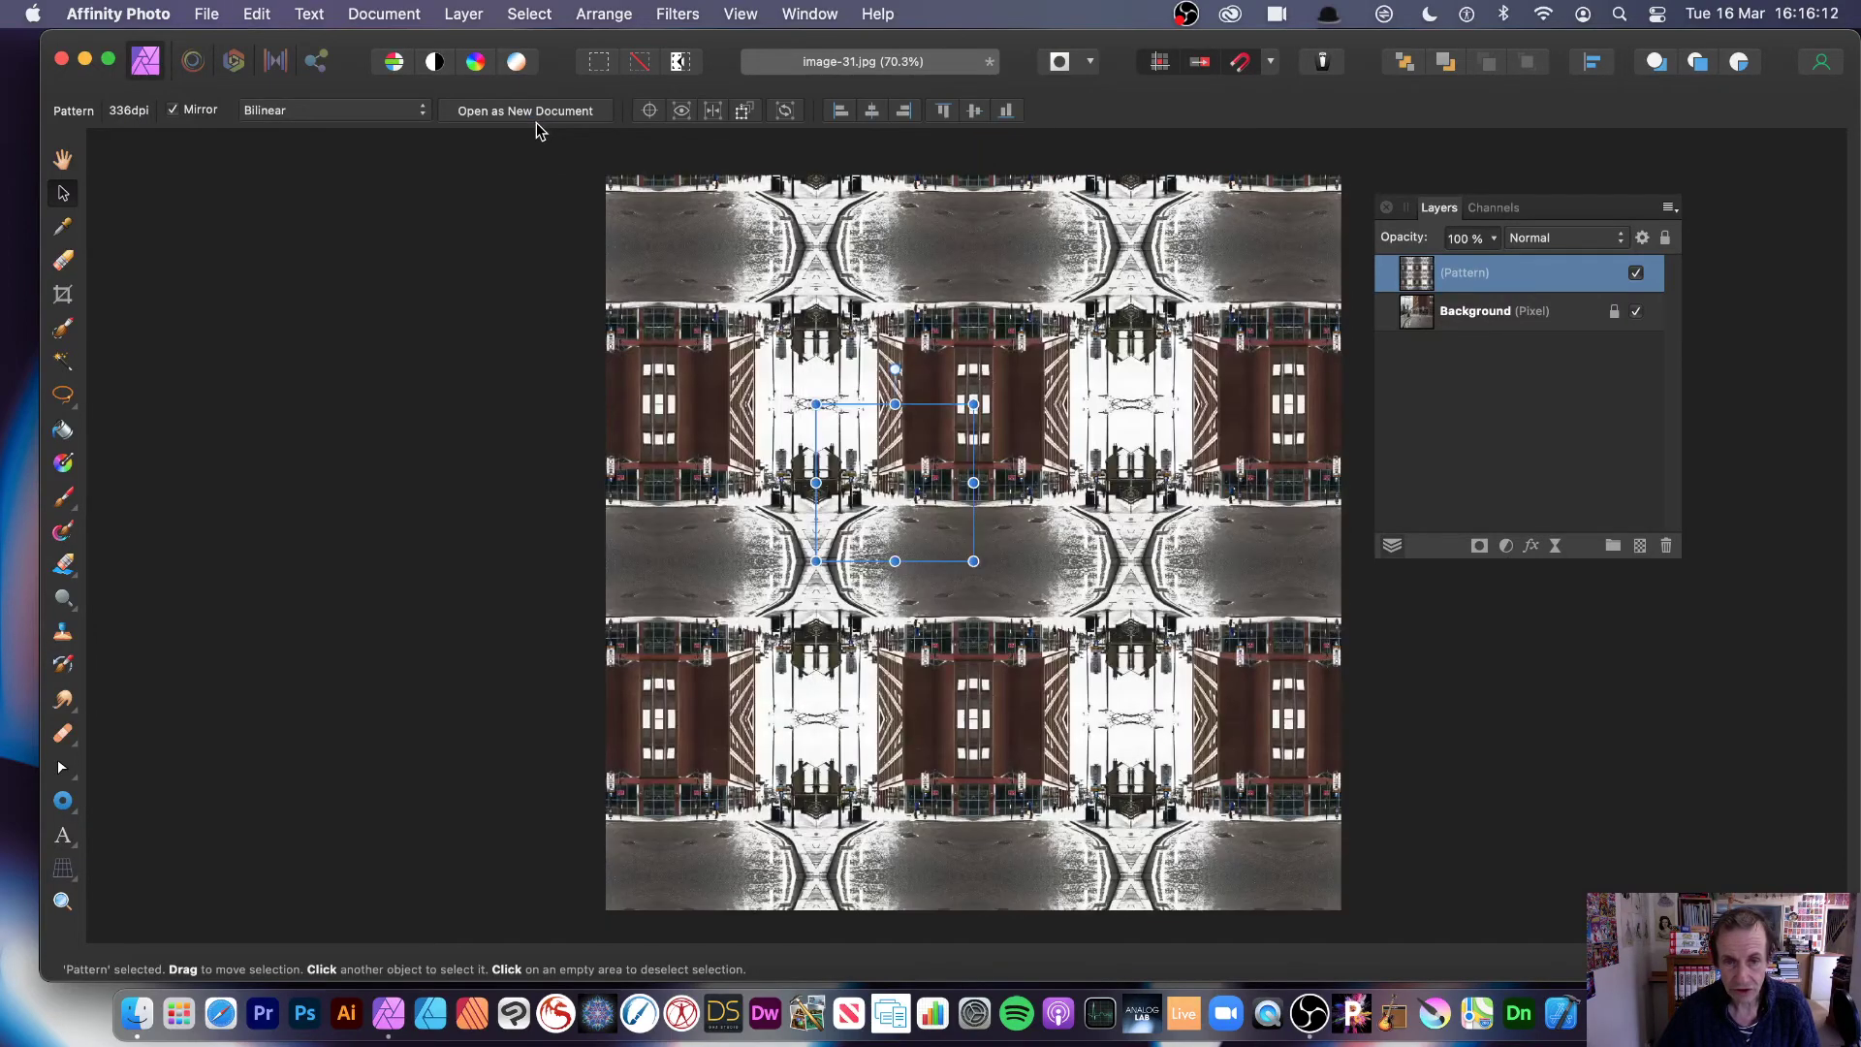
key(super+z)
key(super+z)
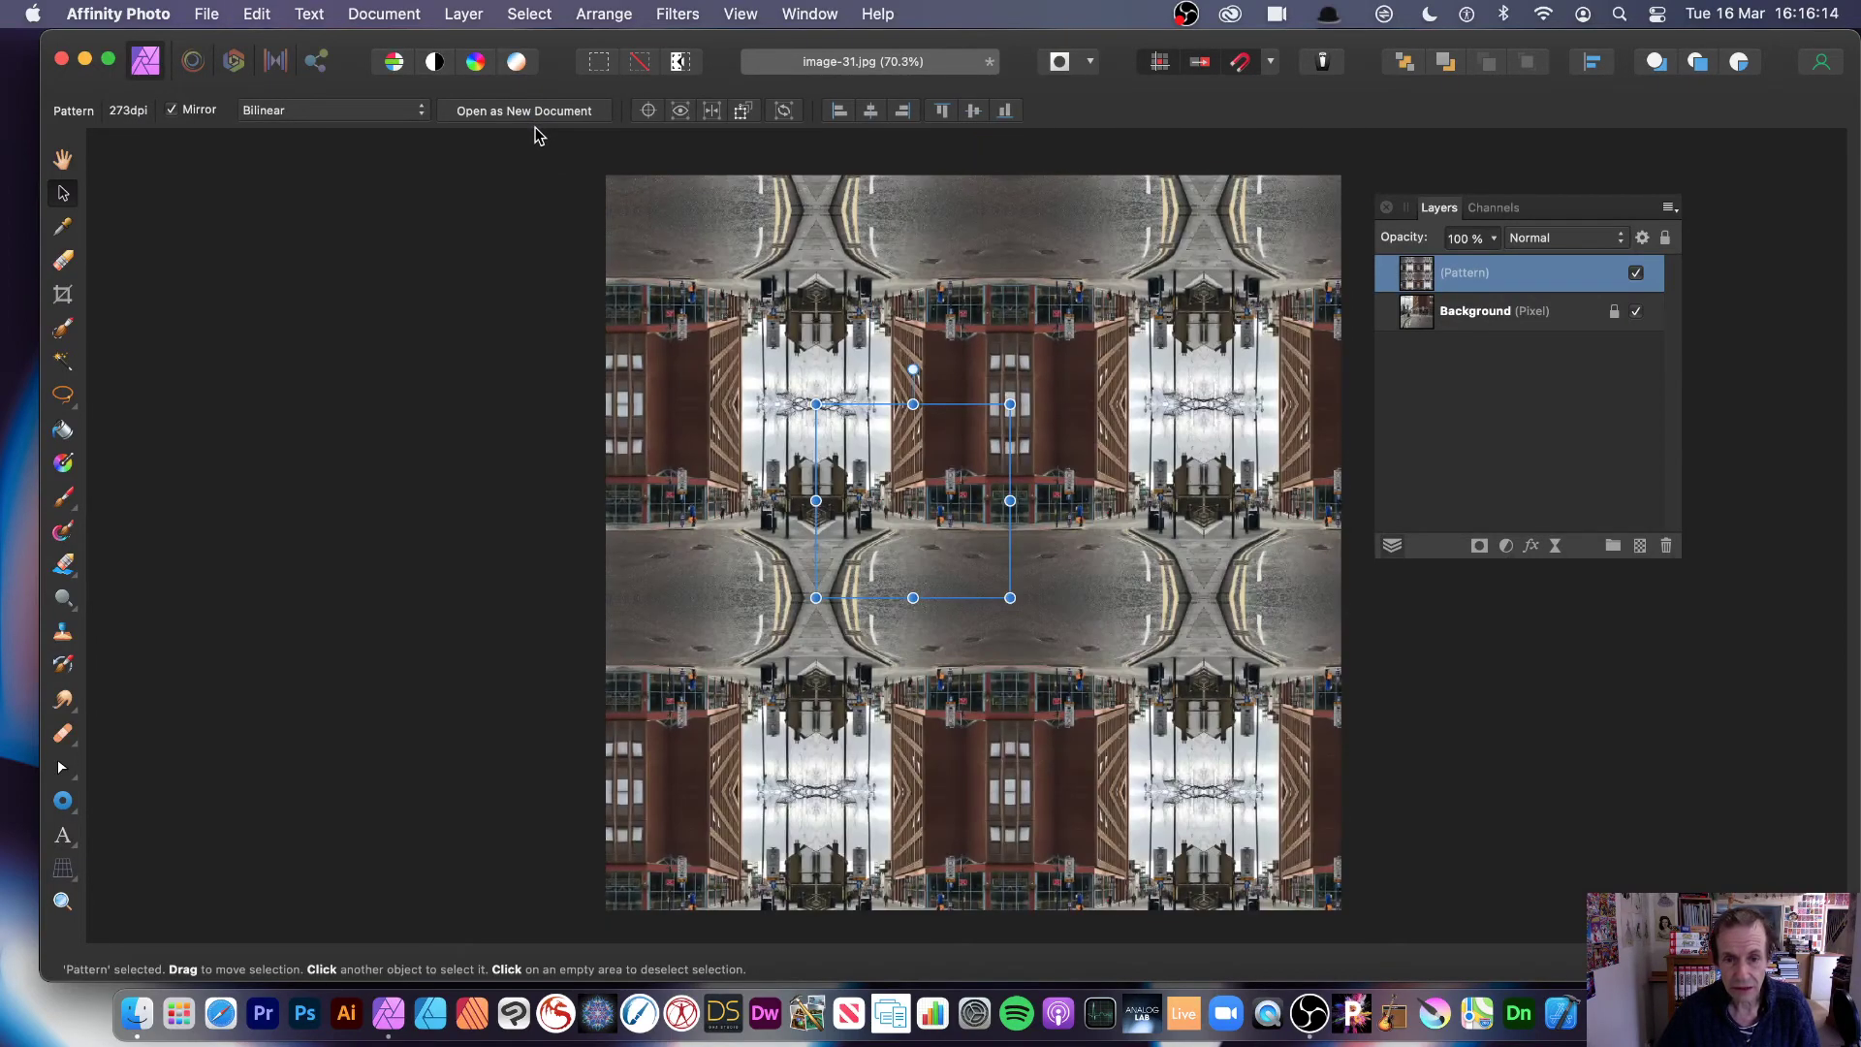
click(1484, 650)
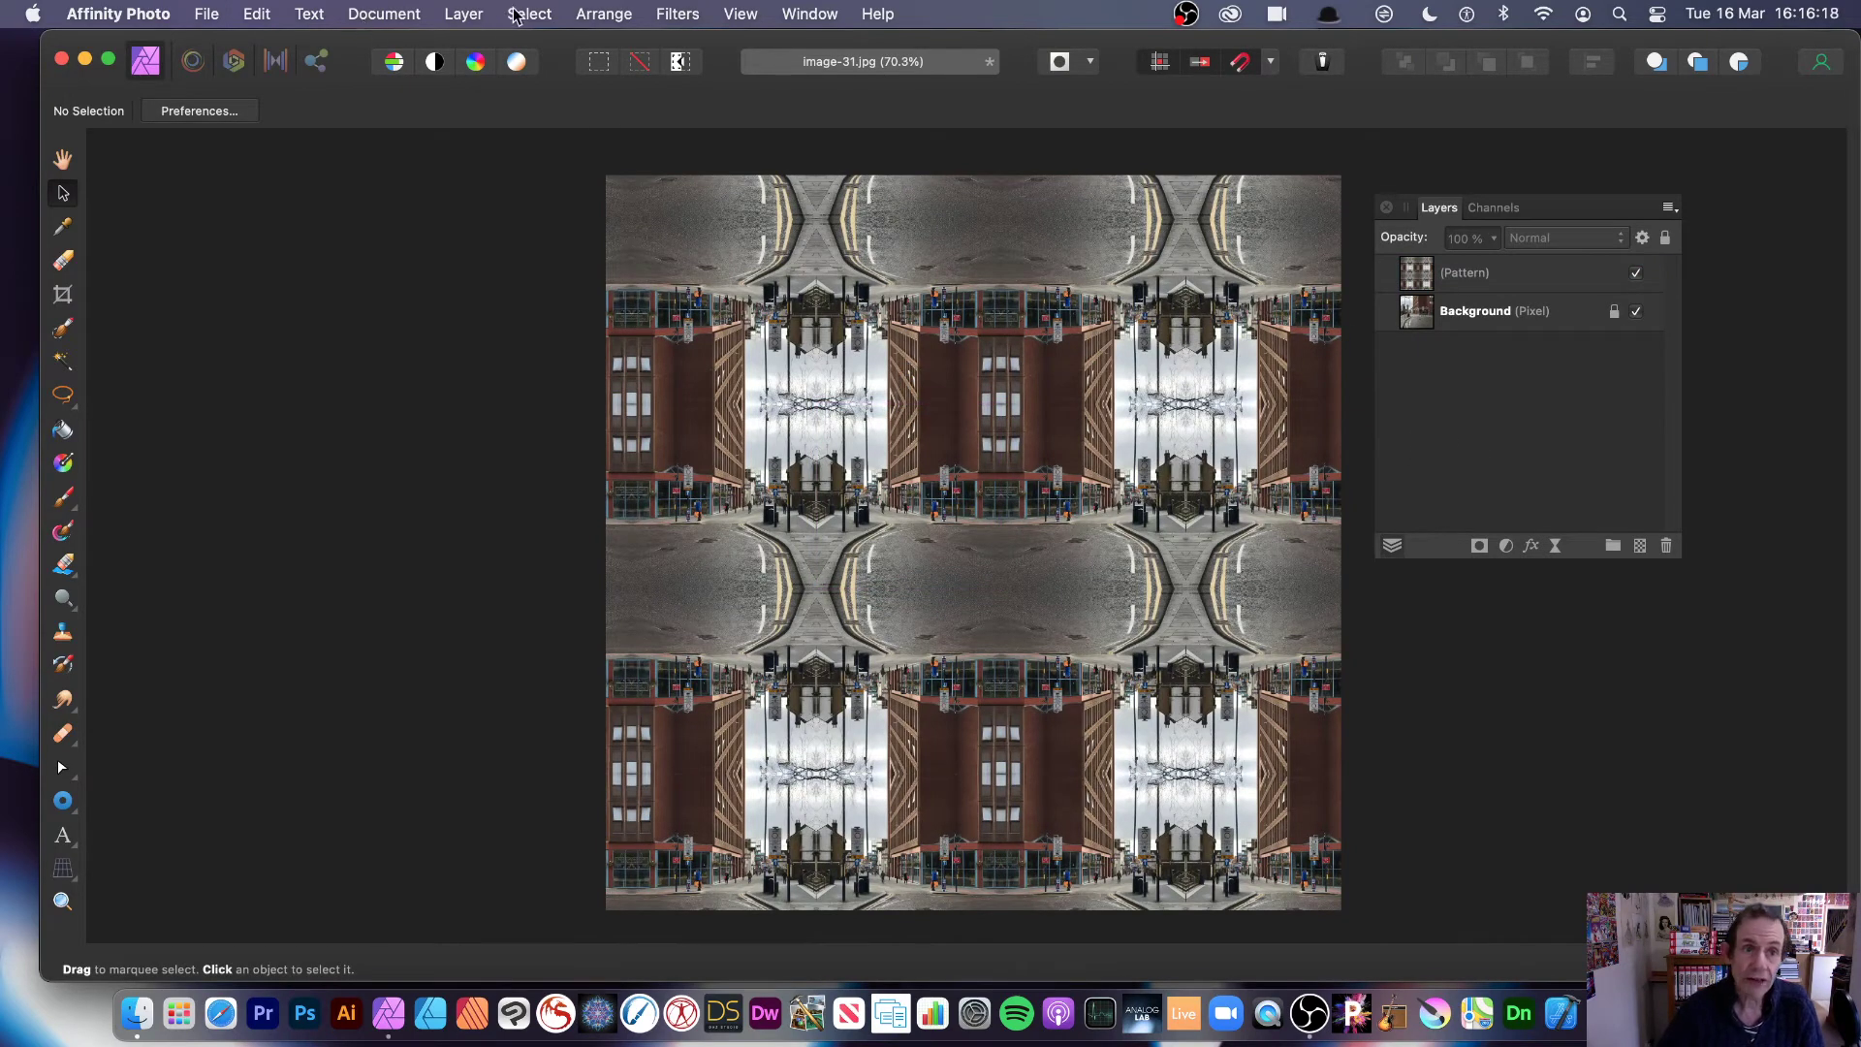
Step: Add a live Diffuse Glow filter layer above the pattern layer
click(464, 13)
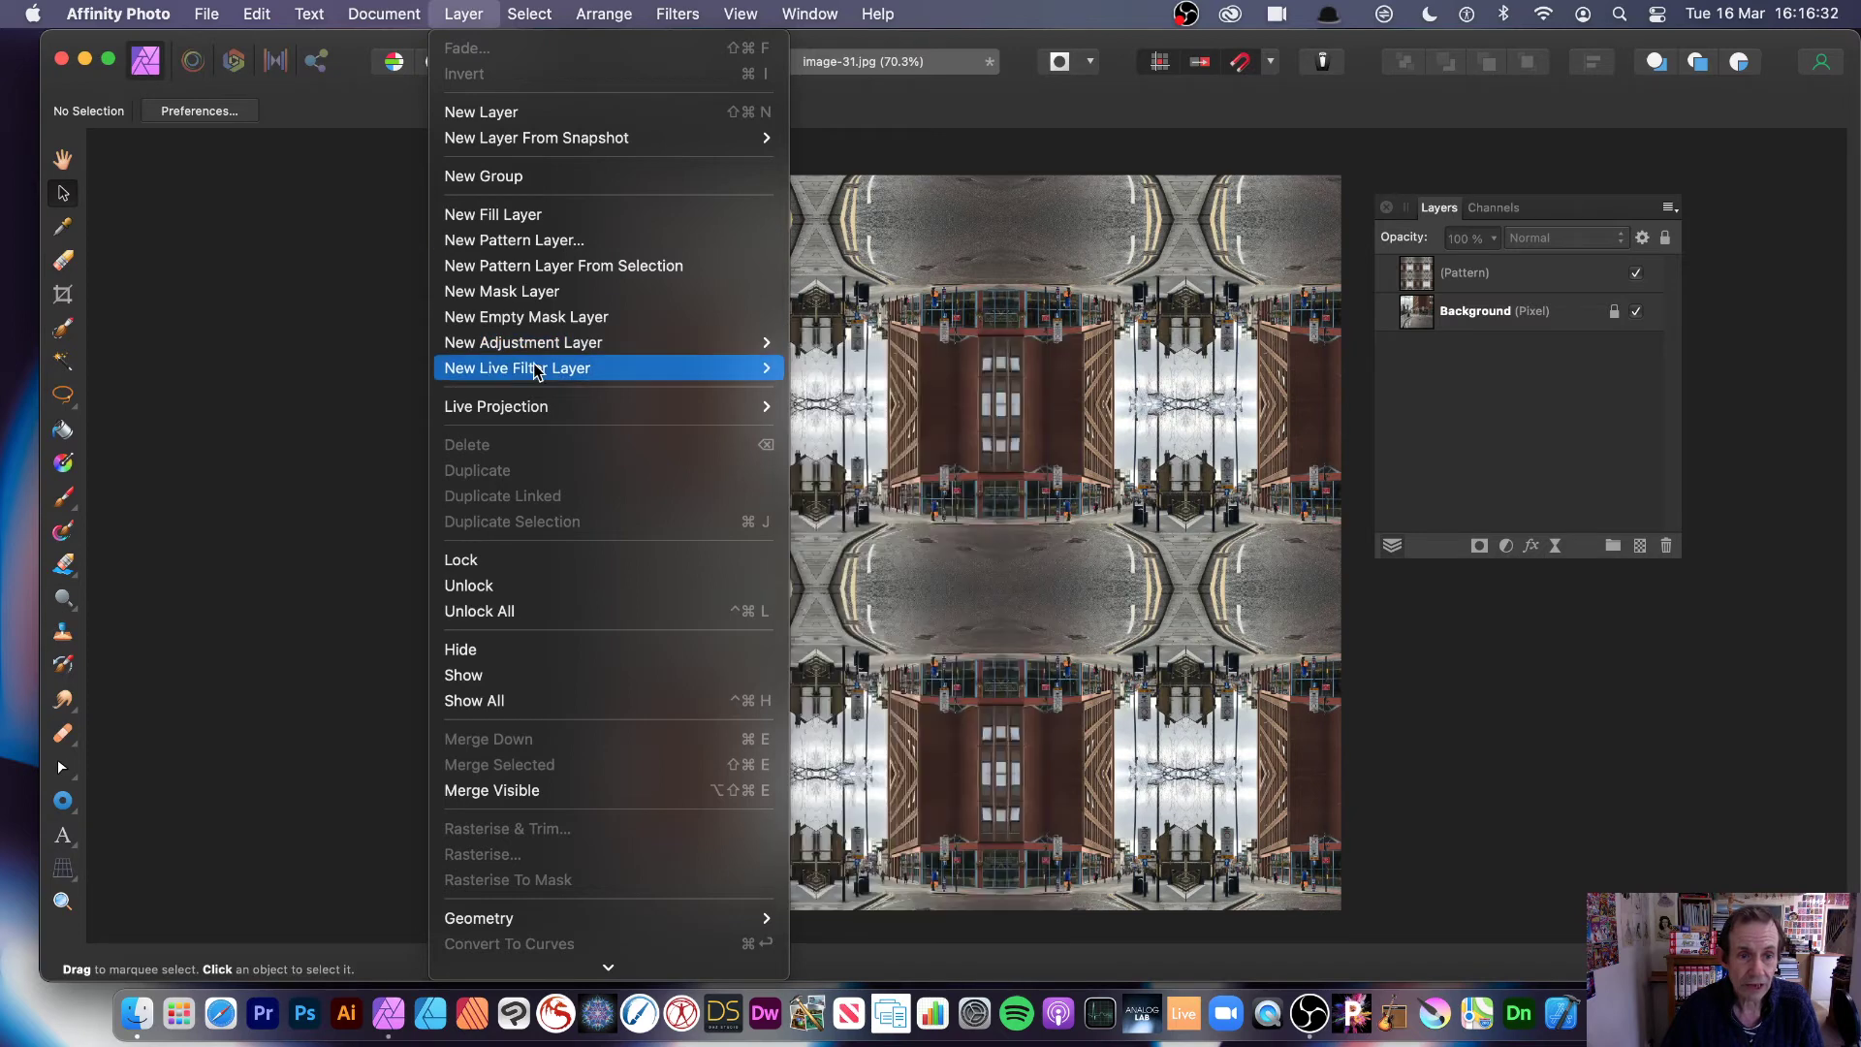
mouse_move(535, 373)
mouse_move(540, 341)
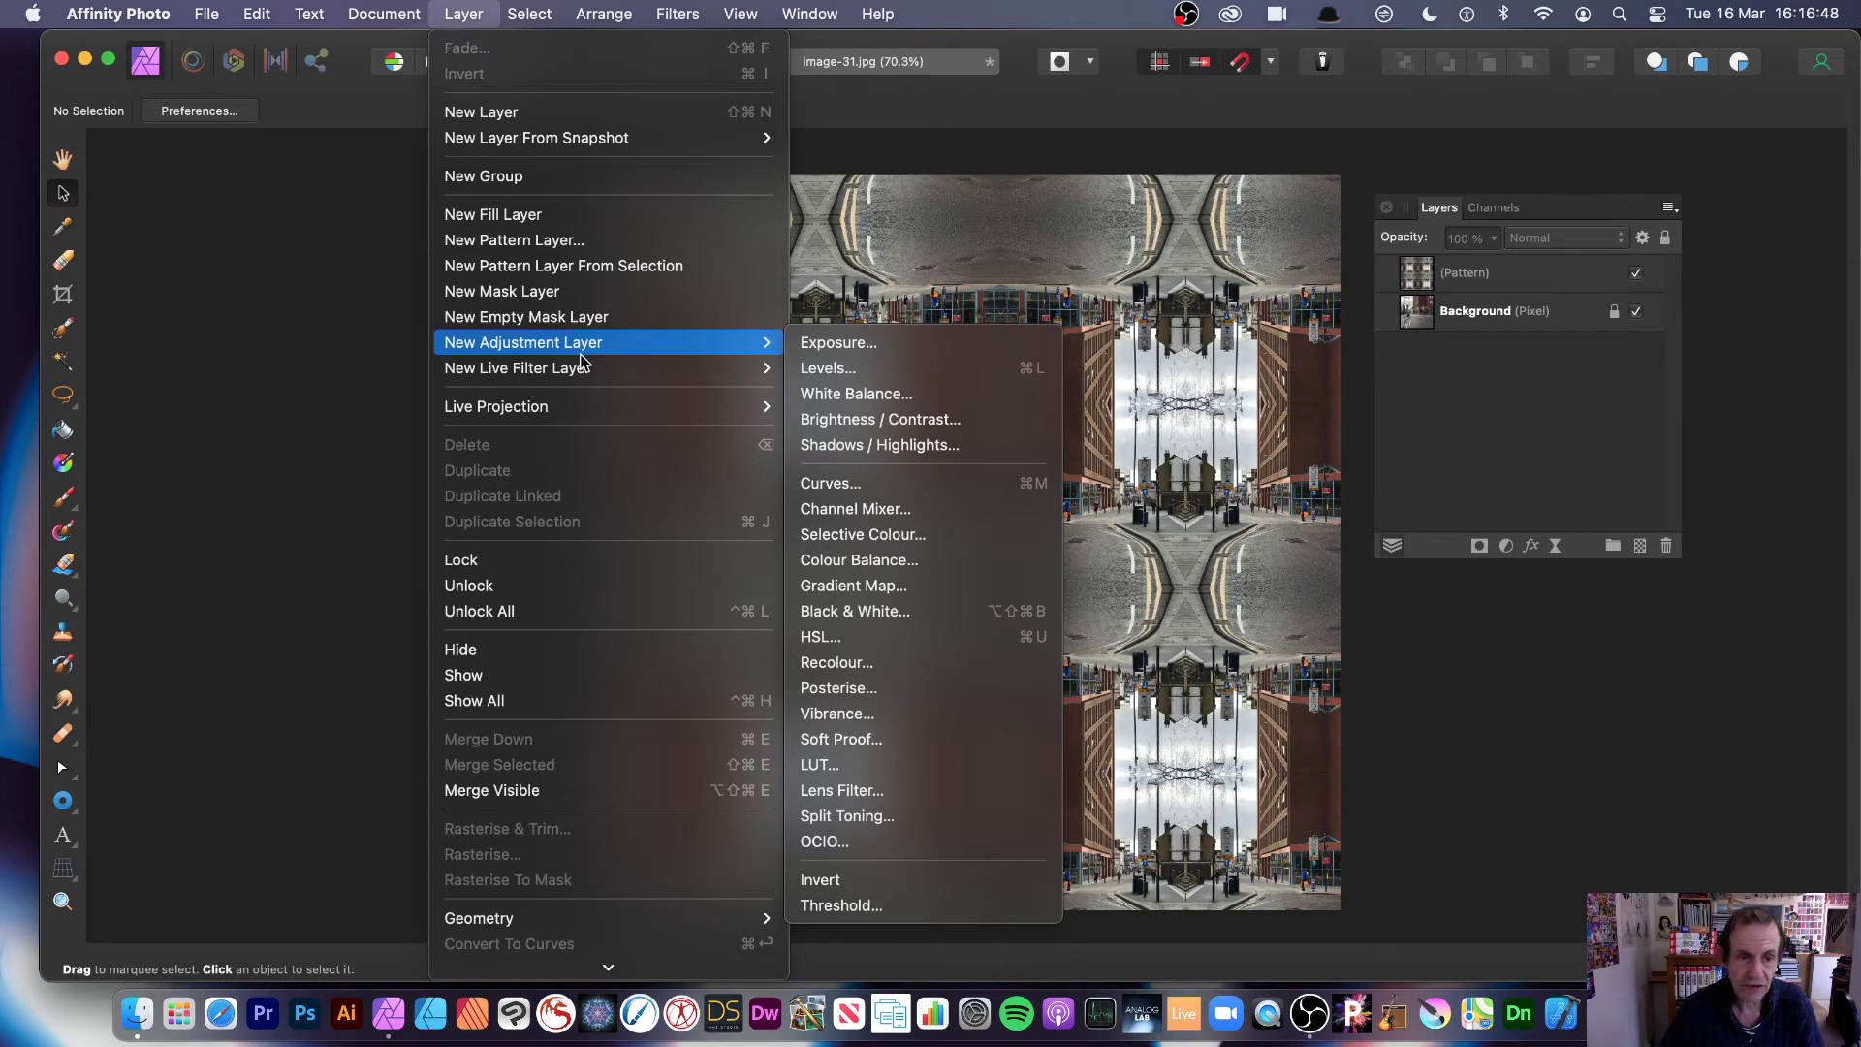
mouse_move(816, 369)
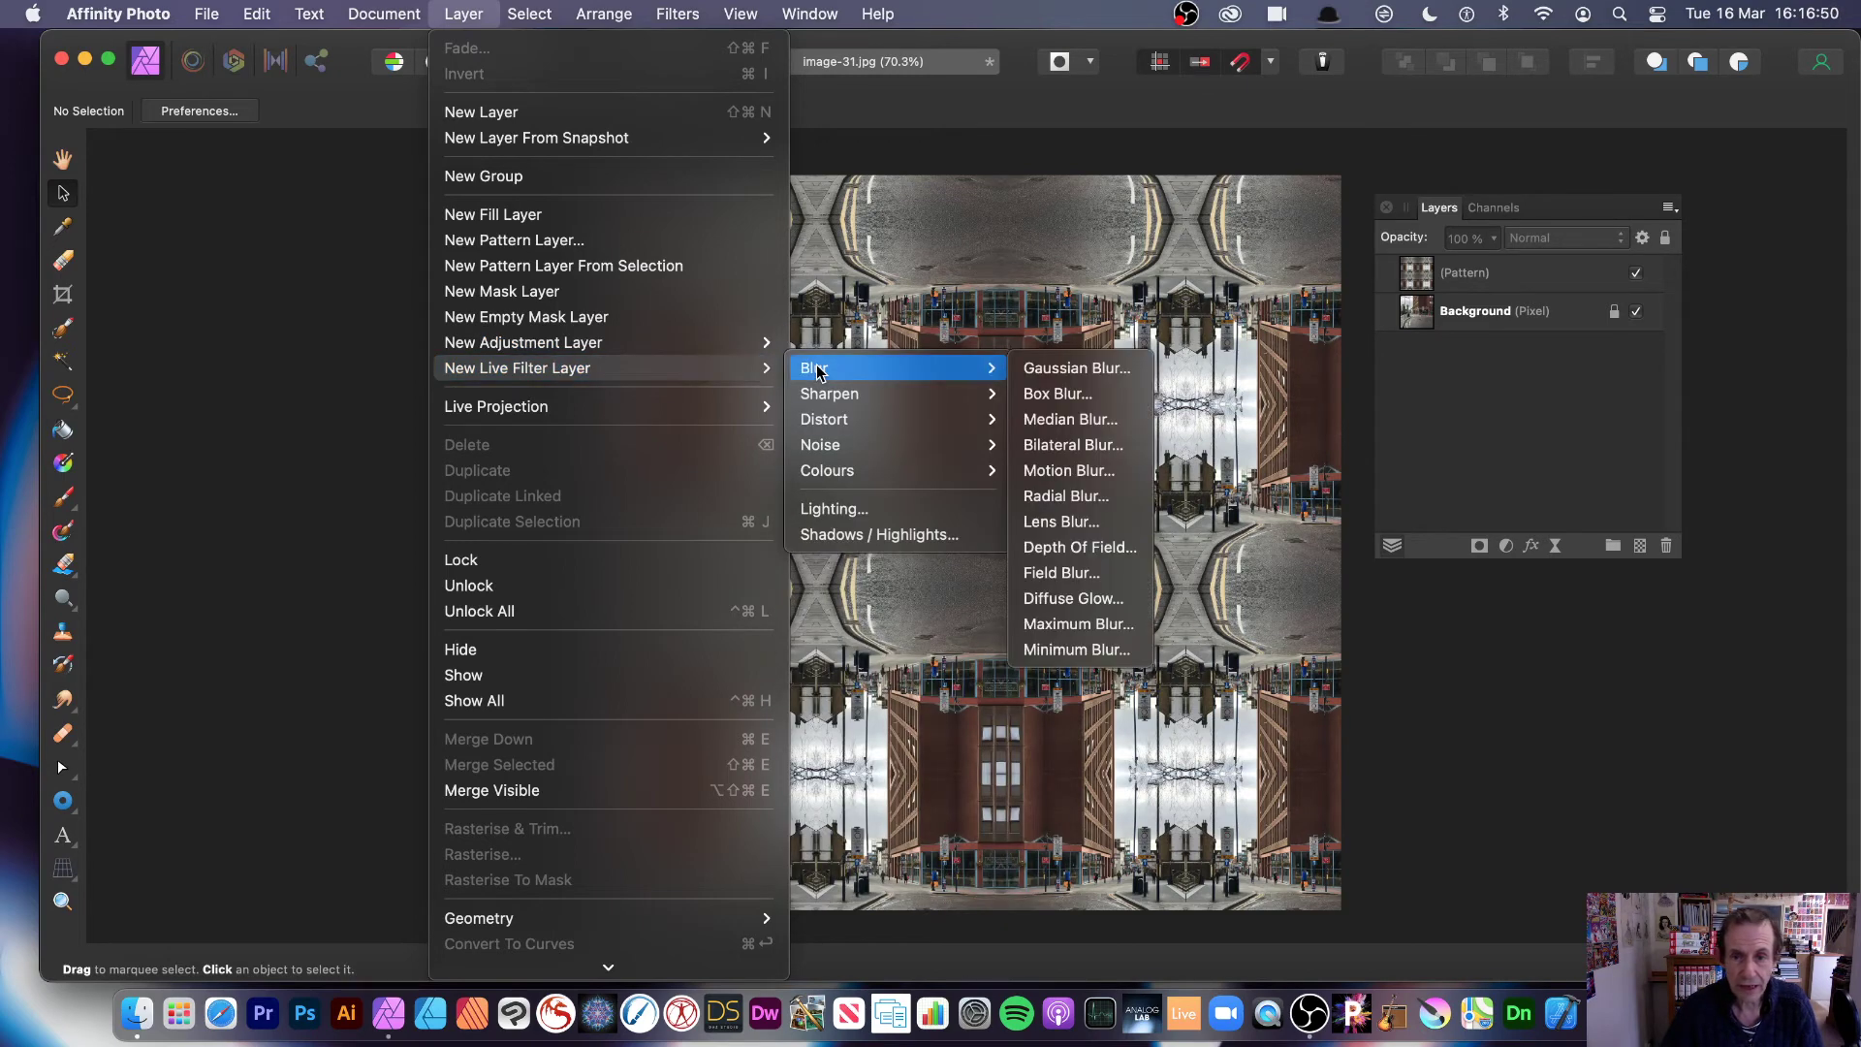
click(1079, 601)
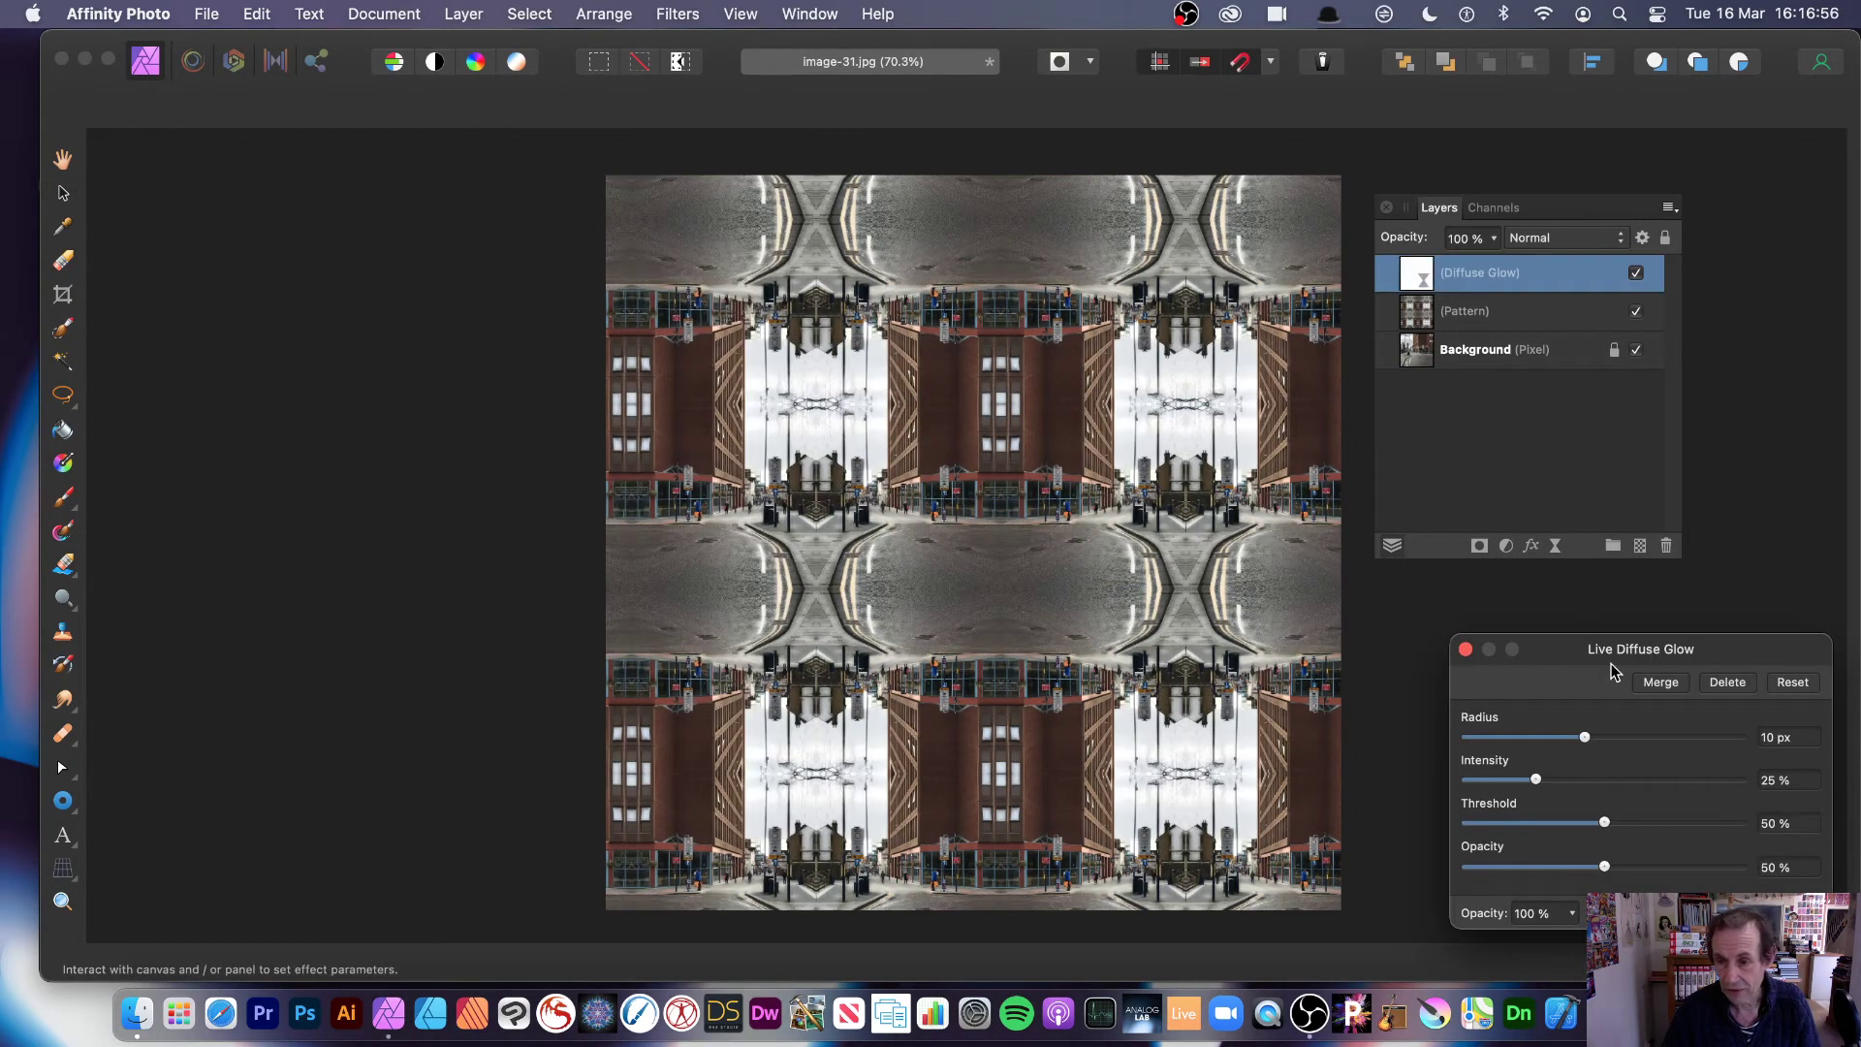
Step: Set the live Diffuse Glow to radius 8.5 px, intensity 52%, threshold 28% and opacity 82%
drag(1612, 669, 480, 329)
drag(460, 415, 540, 419)
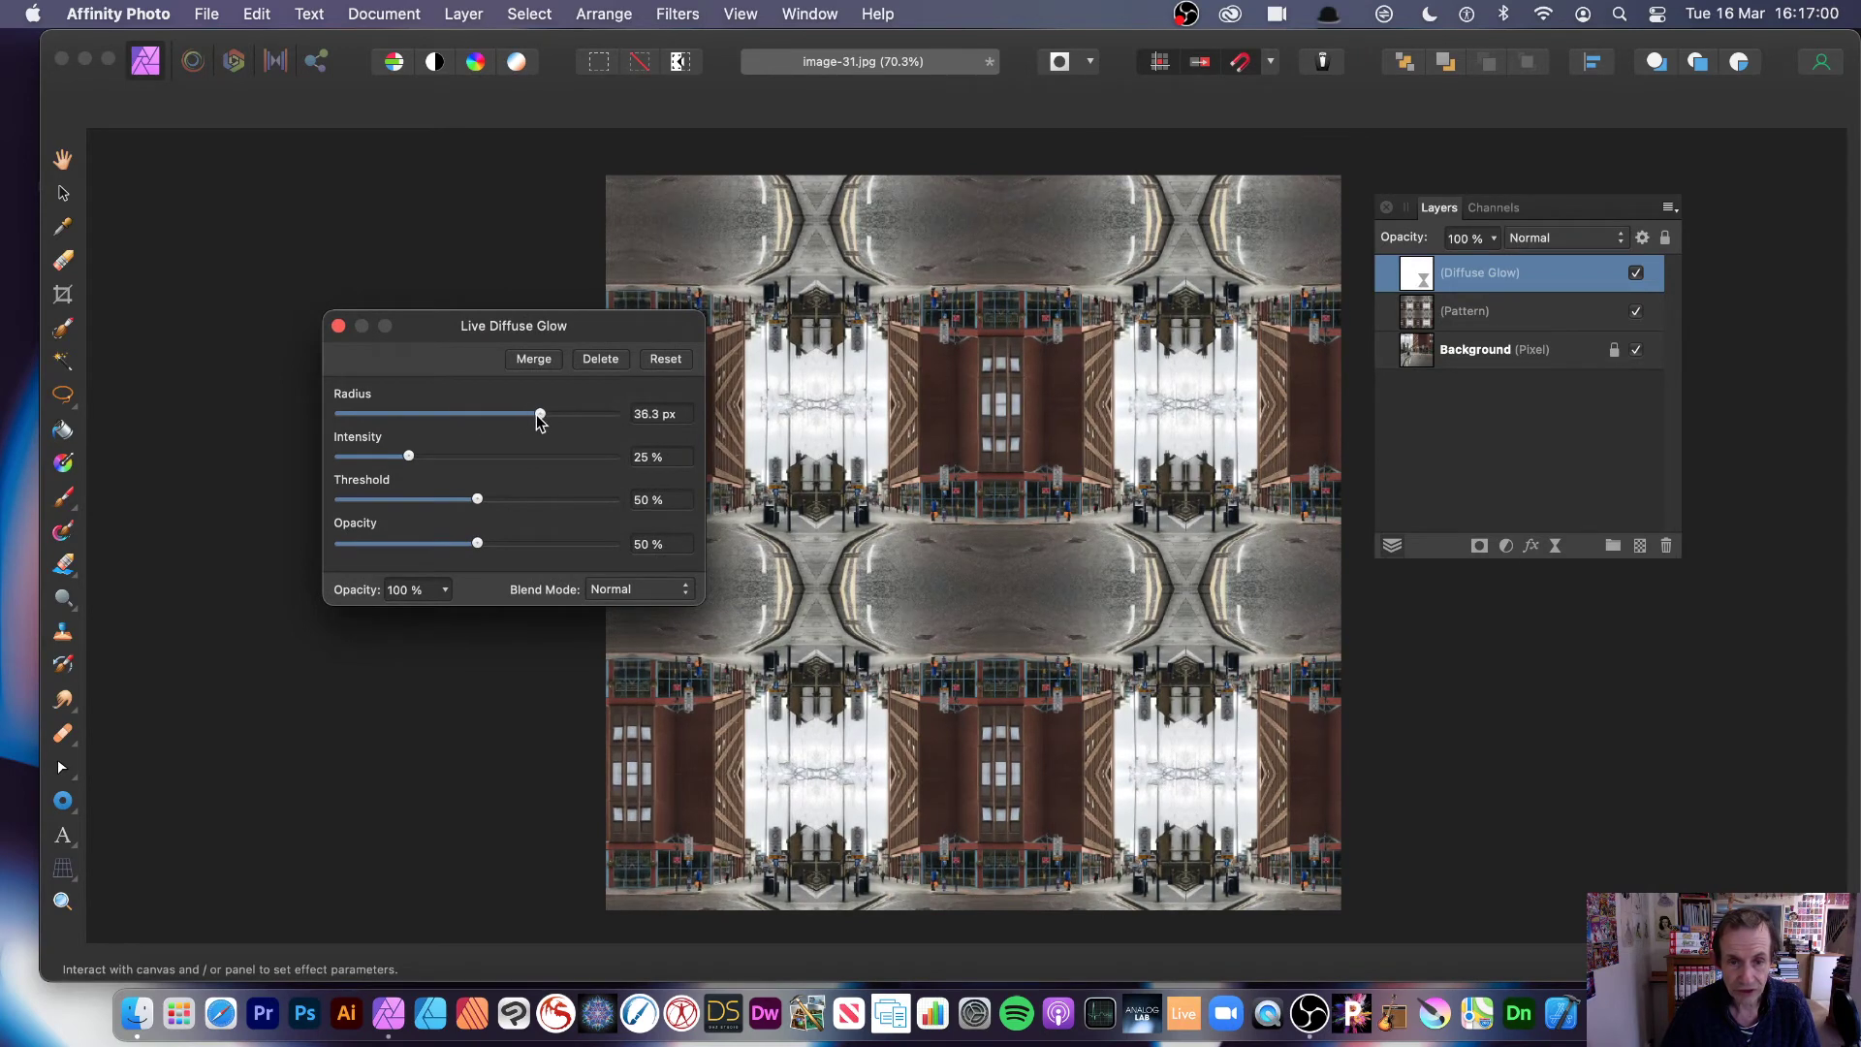
drag(408, 456, 563, 543)
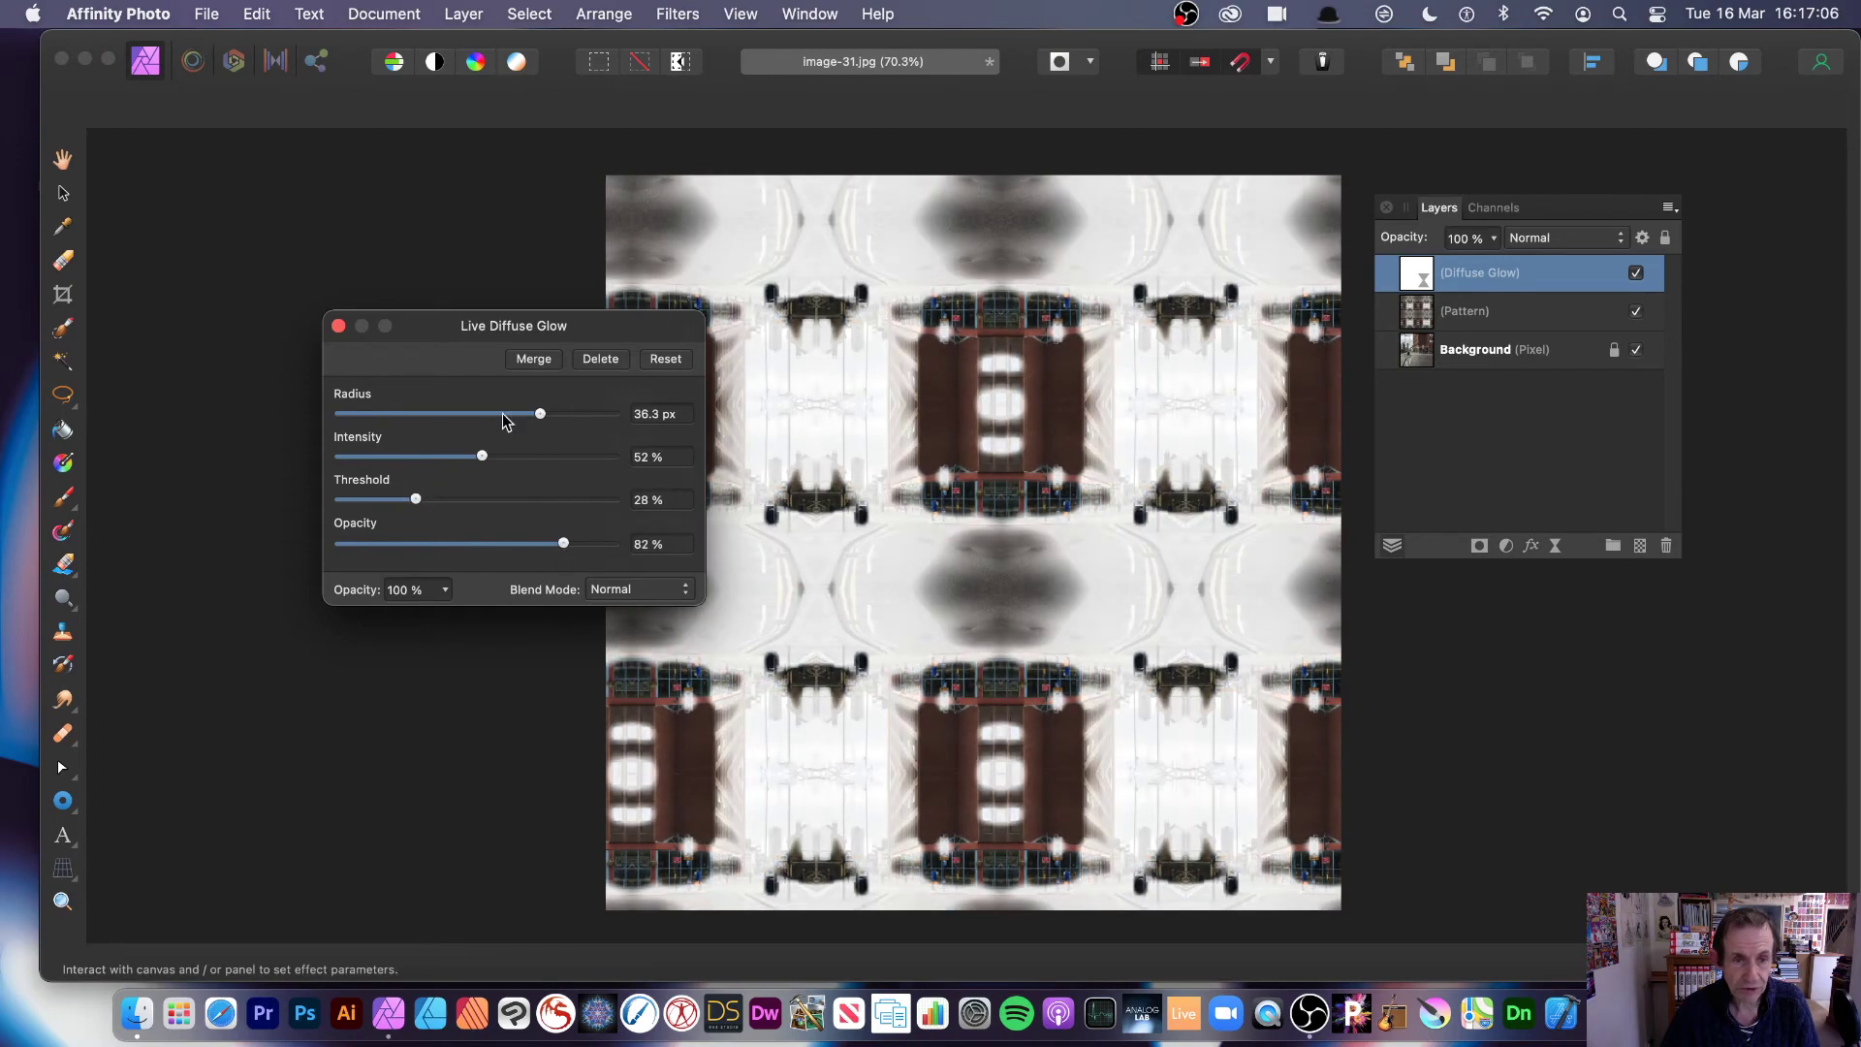
drag(540, 414, 447, 409)
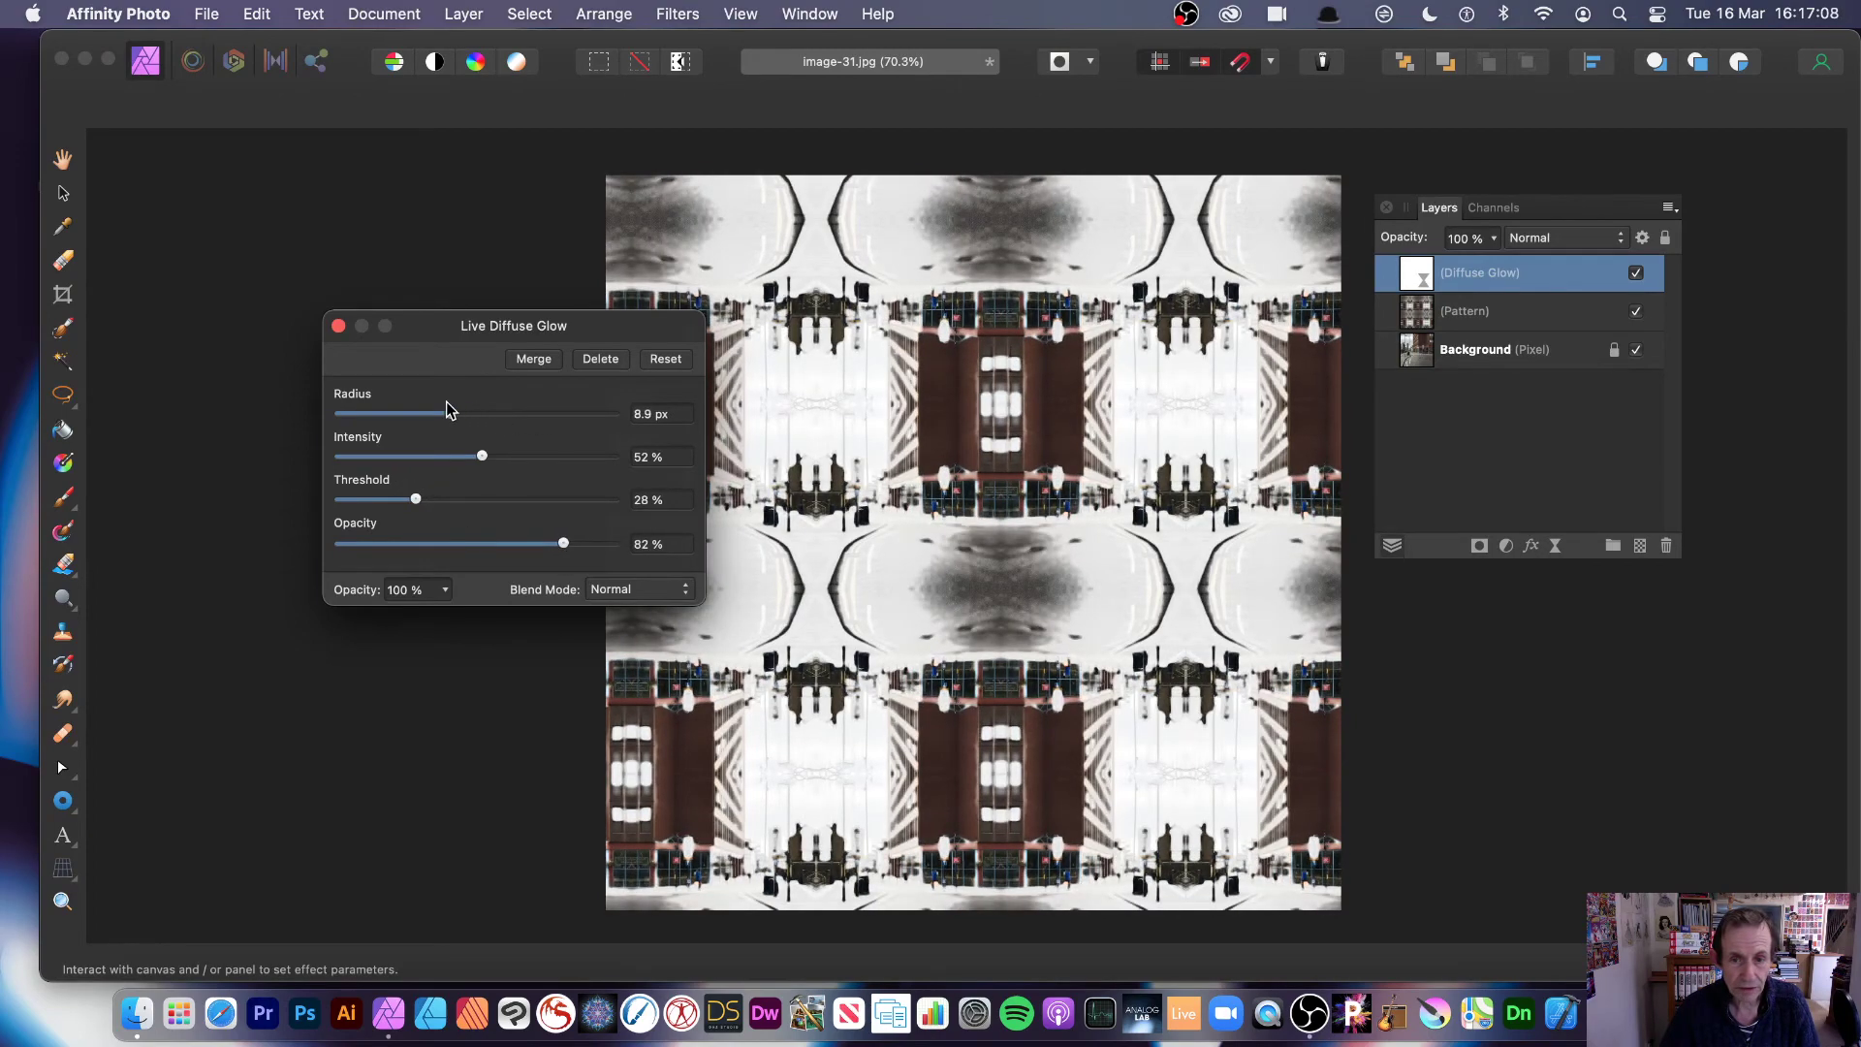
Step: Try Hard Mix on the live glow, settle on the Negation blend mode and close its settings
click(603, 587)
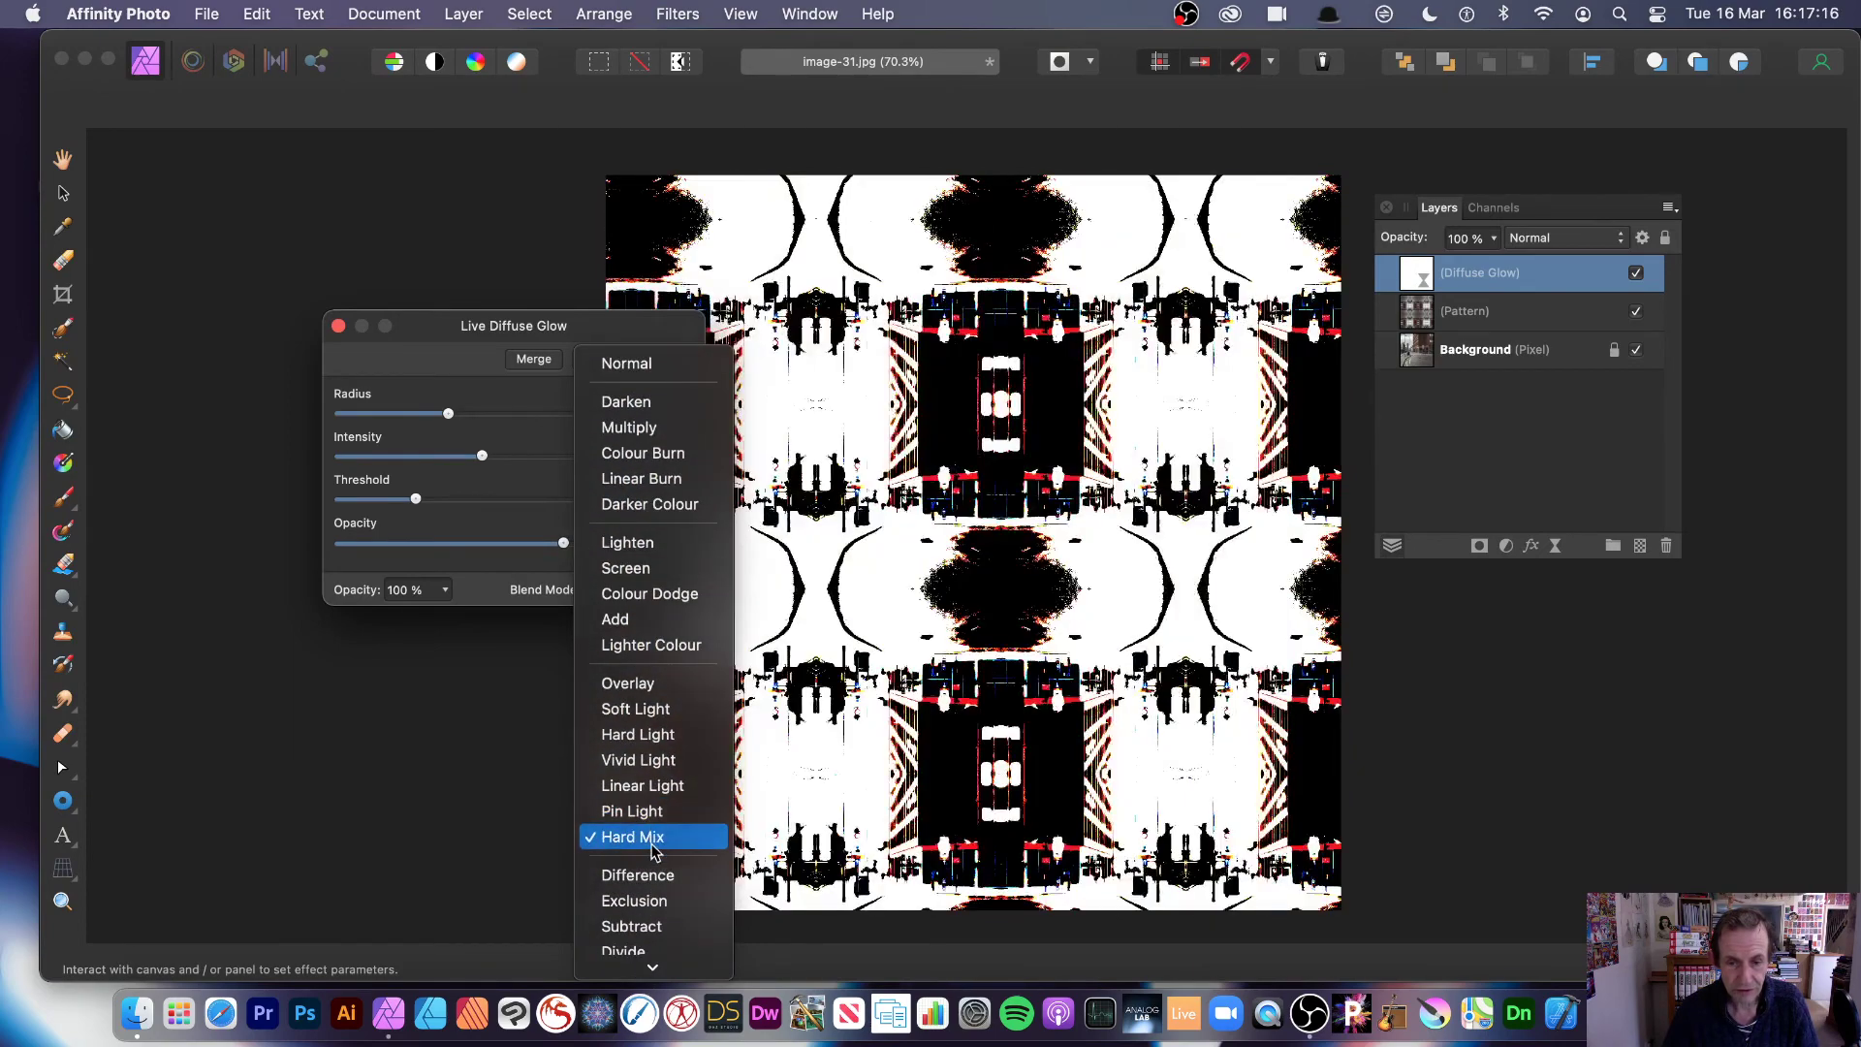
click(650, 850)
click(615, 582)
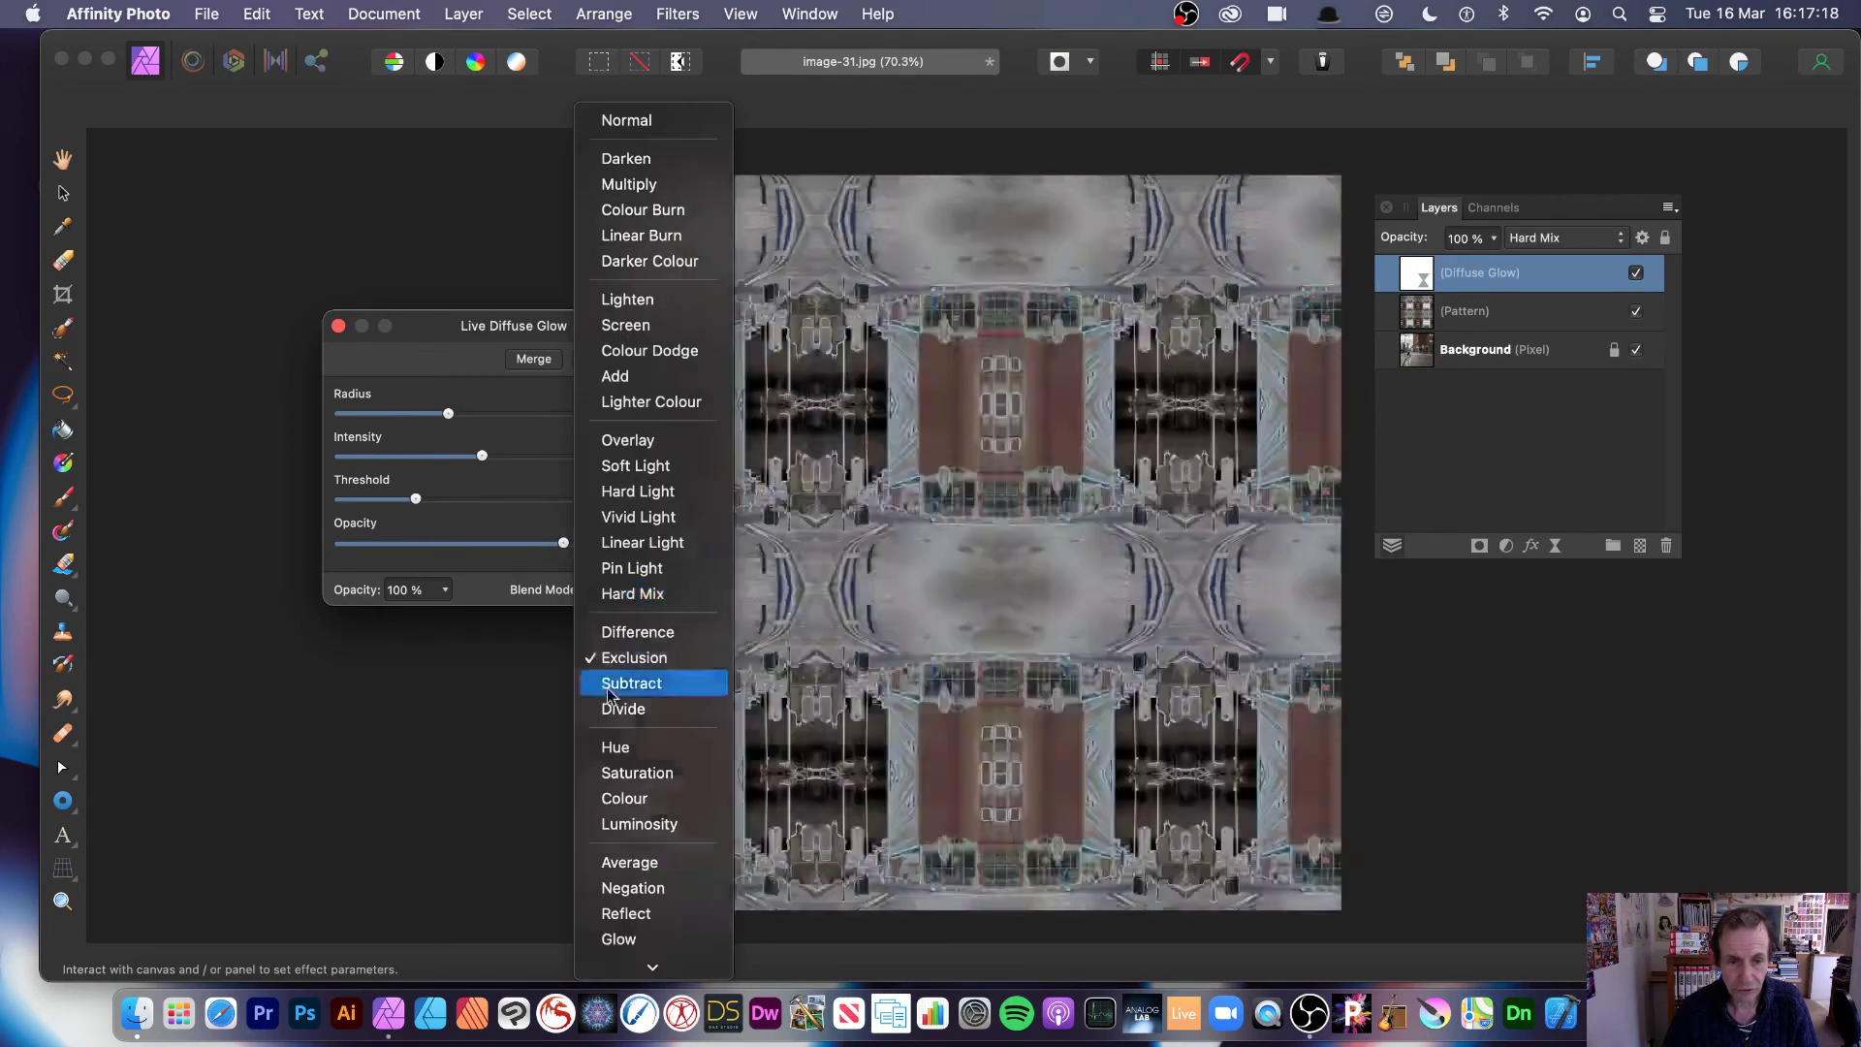
click(631, 897)
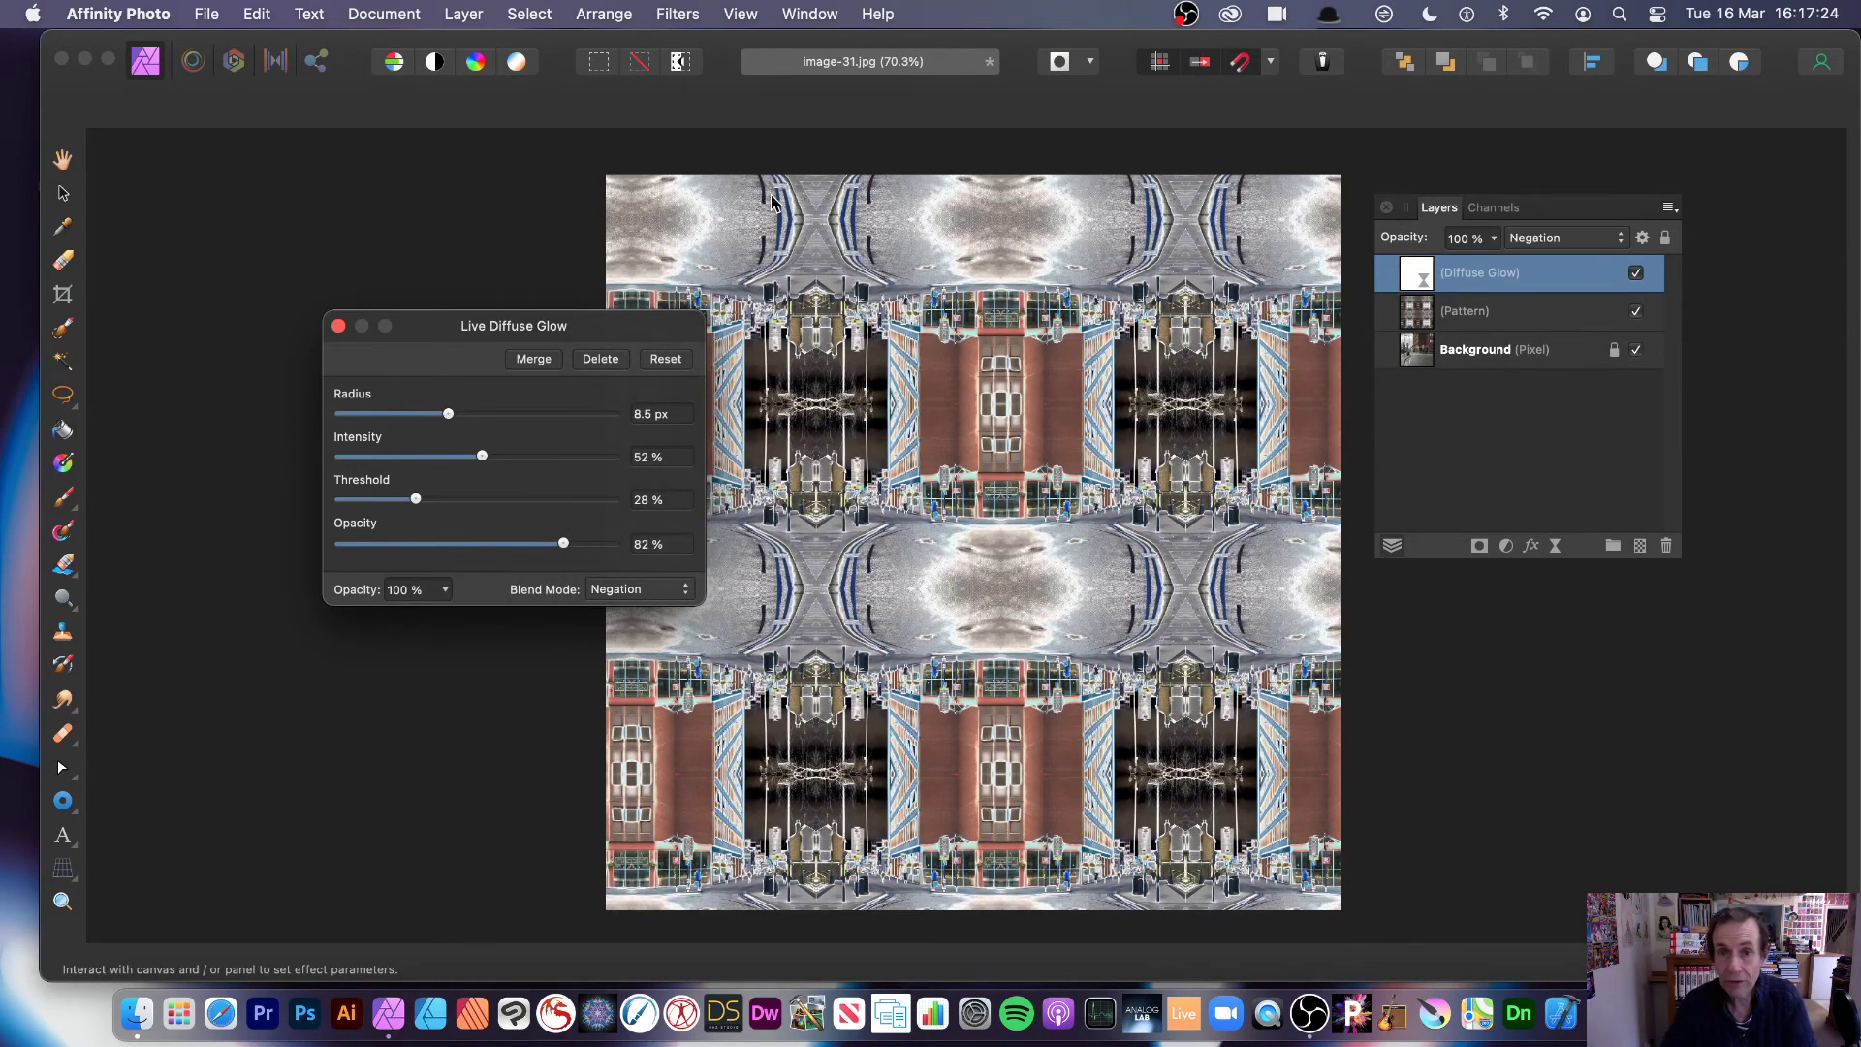
click(339, 325)
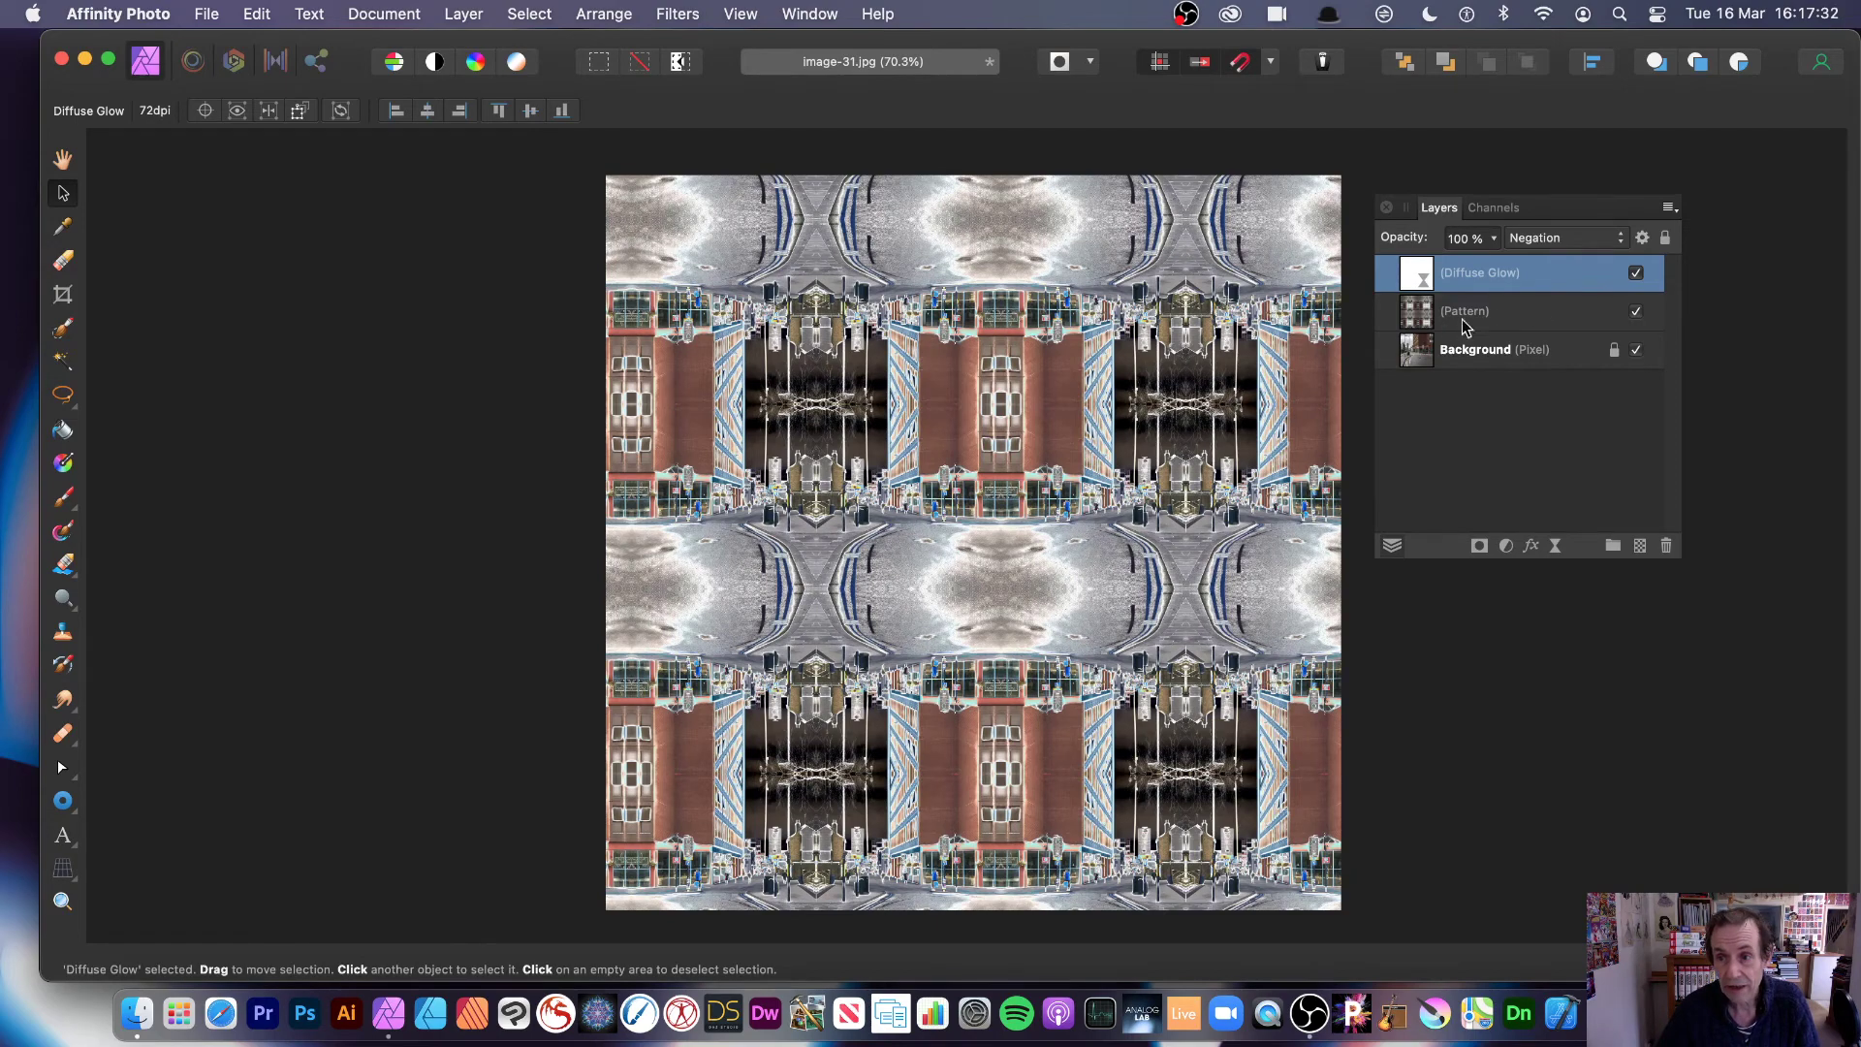
Step: Delete the pattern layer and nest the live Diffuse Glow inside the Background layer
click(1411, 320)
click(1667, 546)
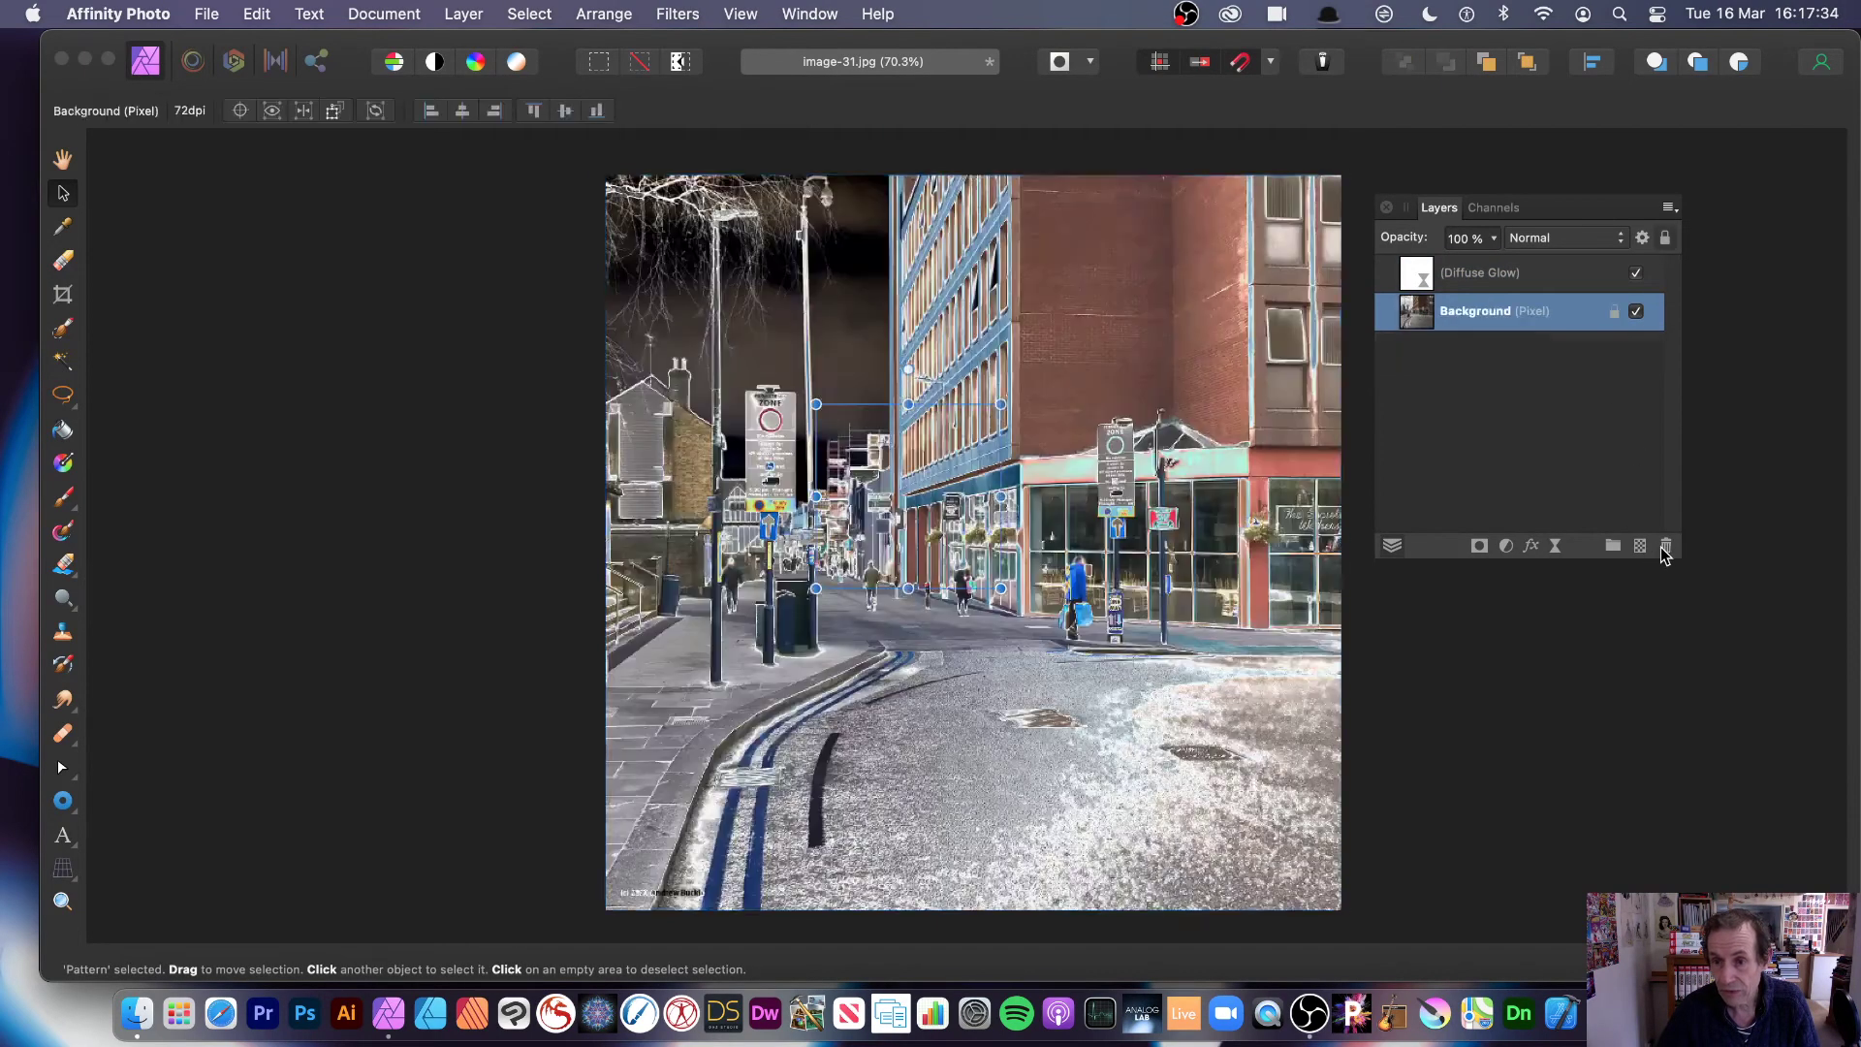
click(1423, 280)
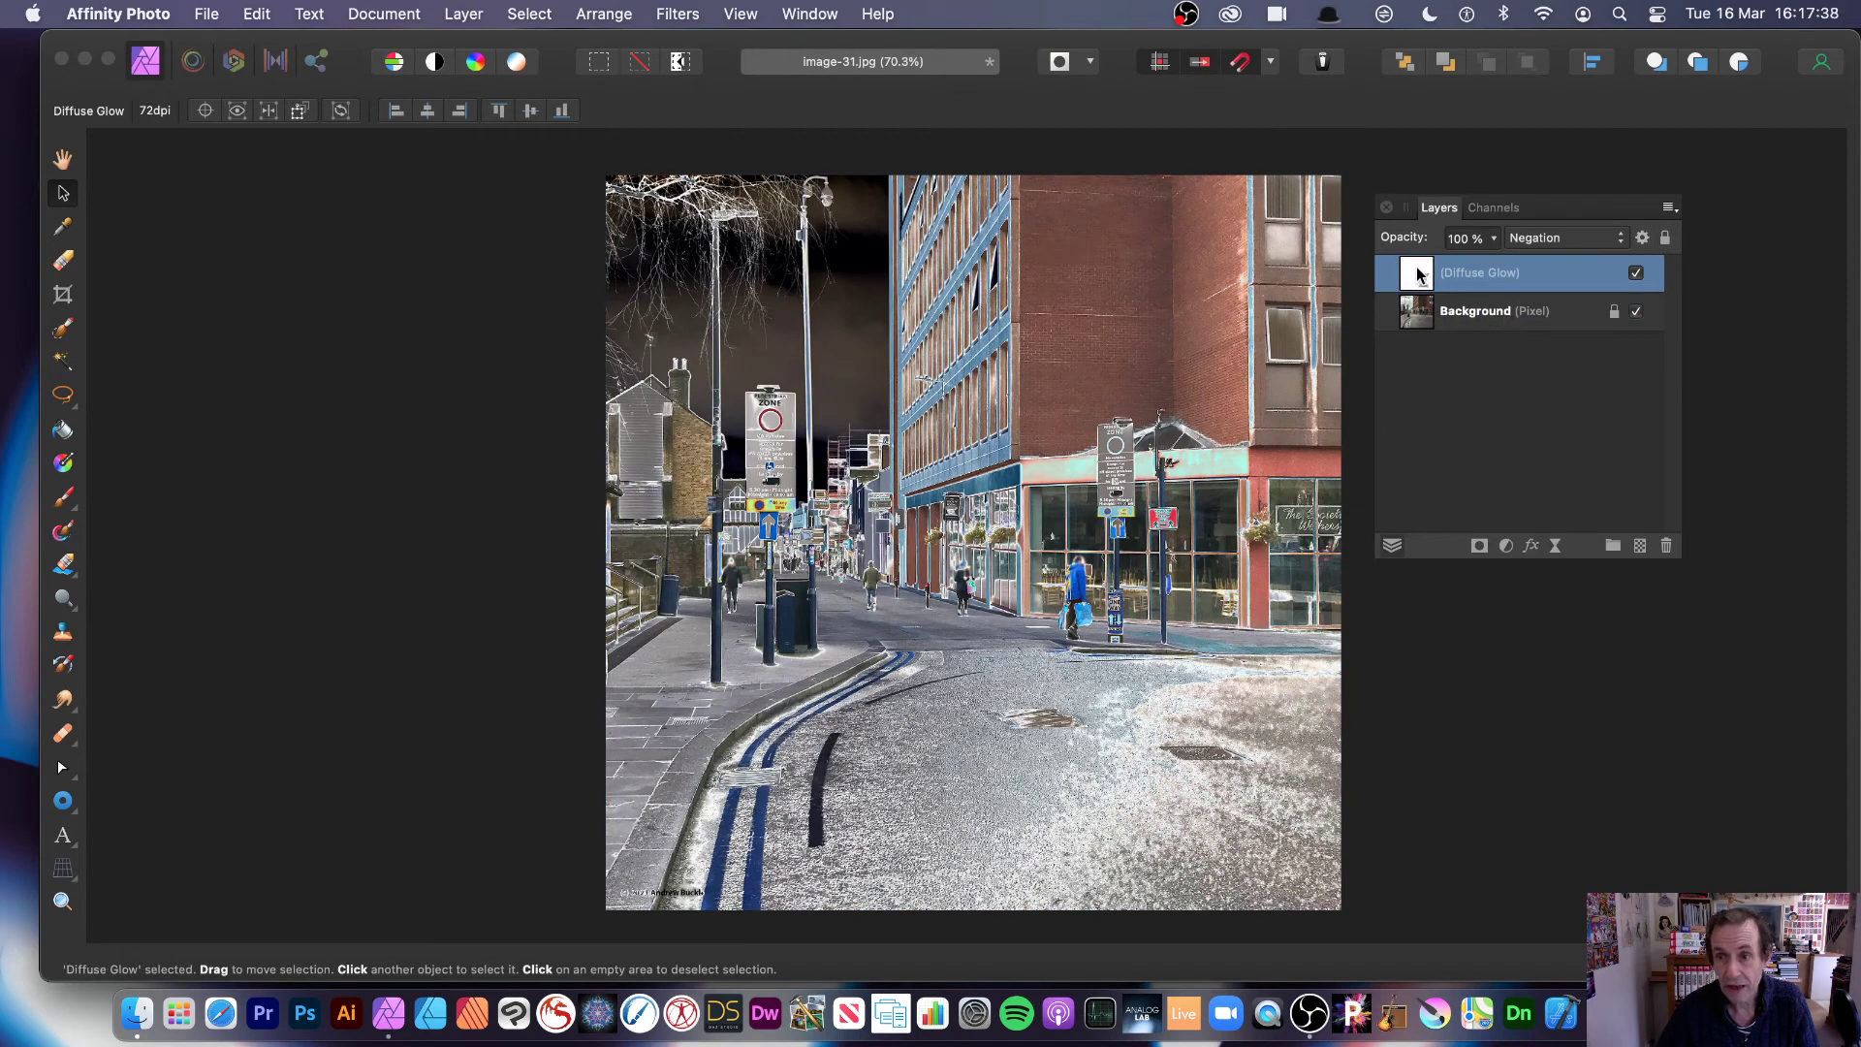
mouse_move(1419, 277)
mouse_down()
mouse_move(1438, 318)
mouse_move(1446, 285)
mouse_up()
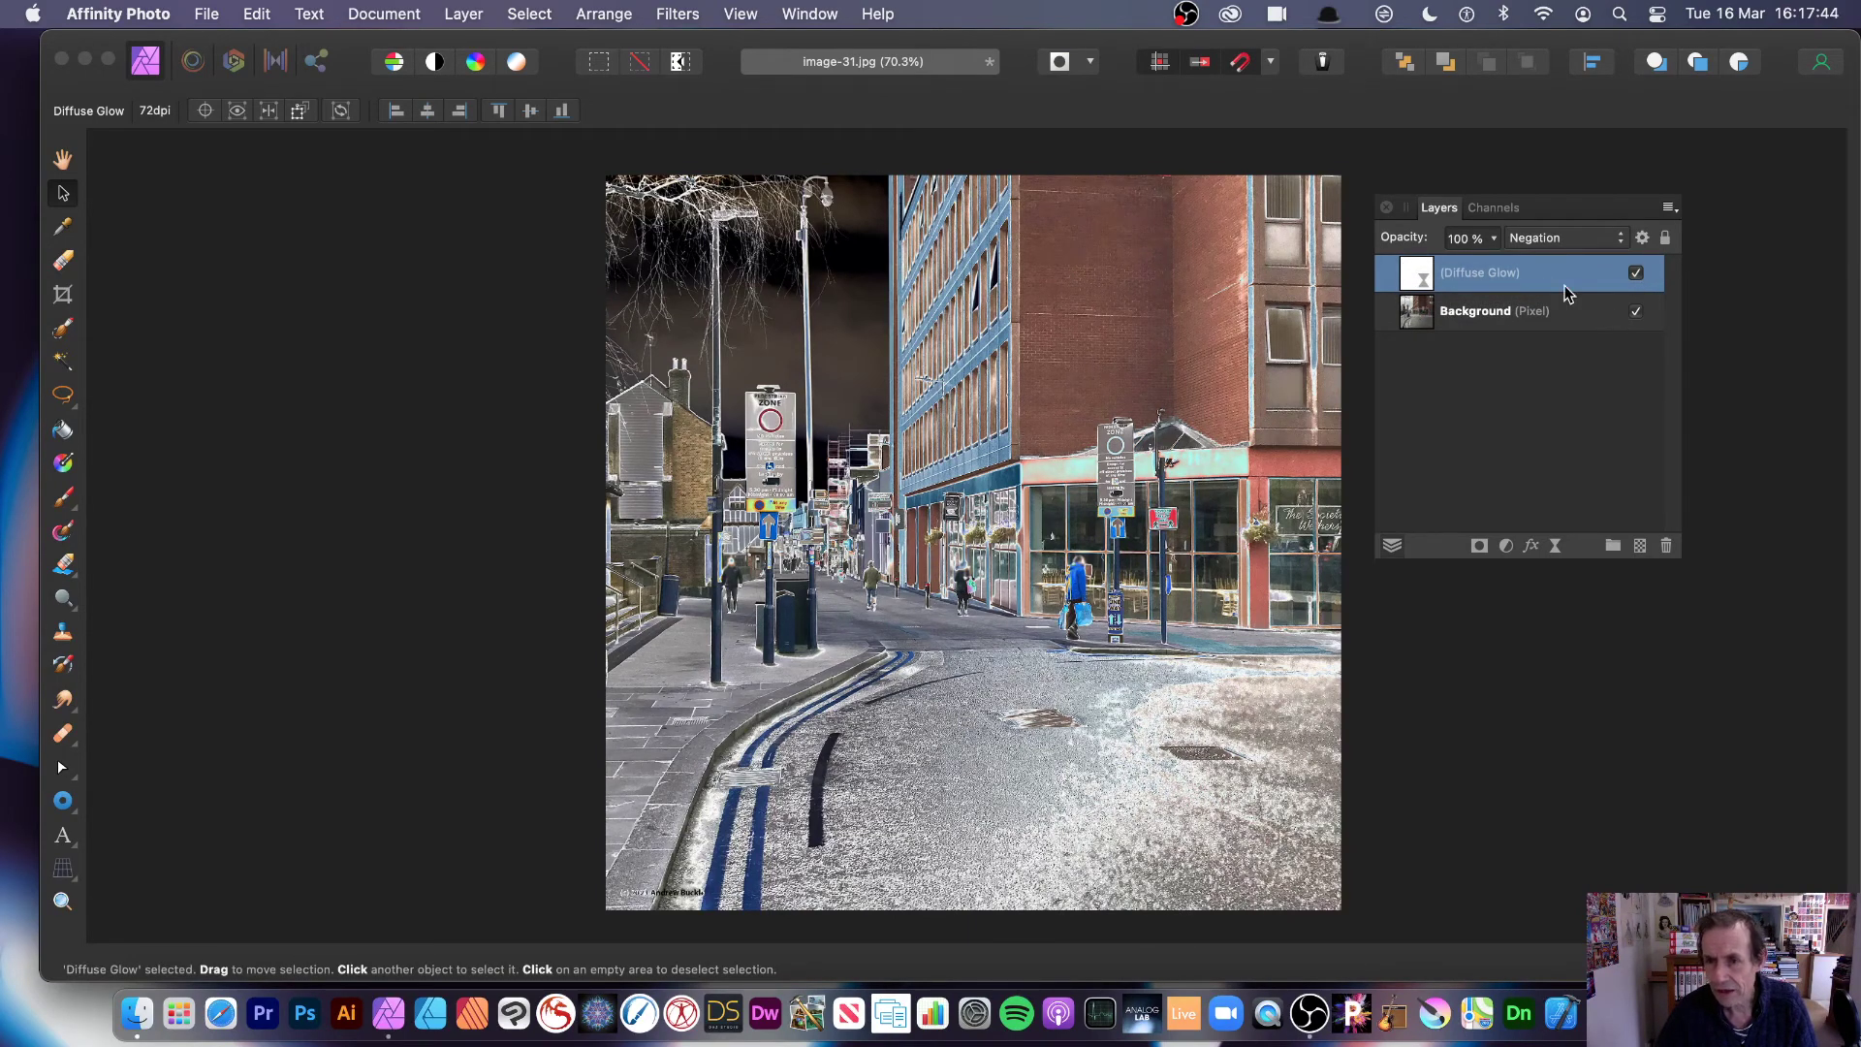
drag(1431, 311, 1432, 312)
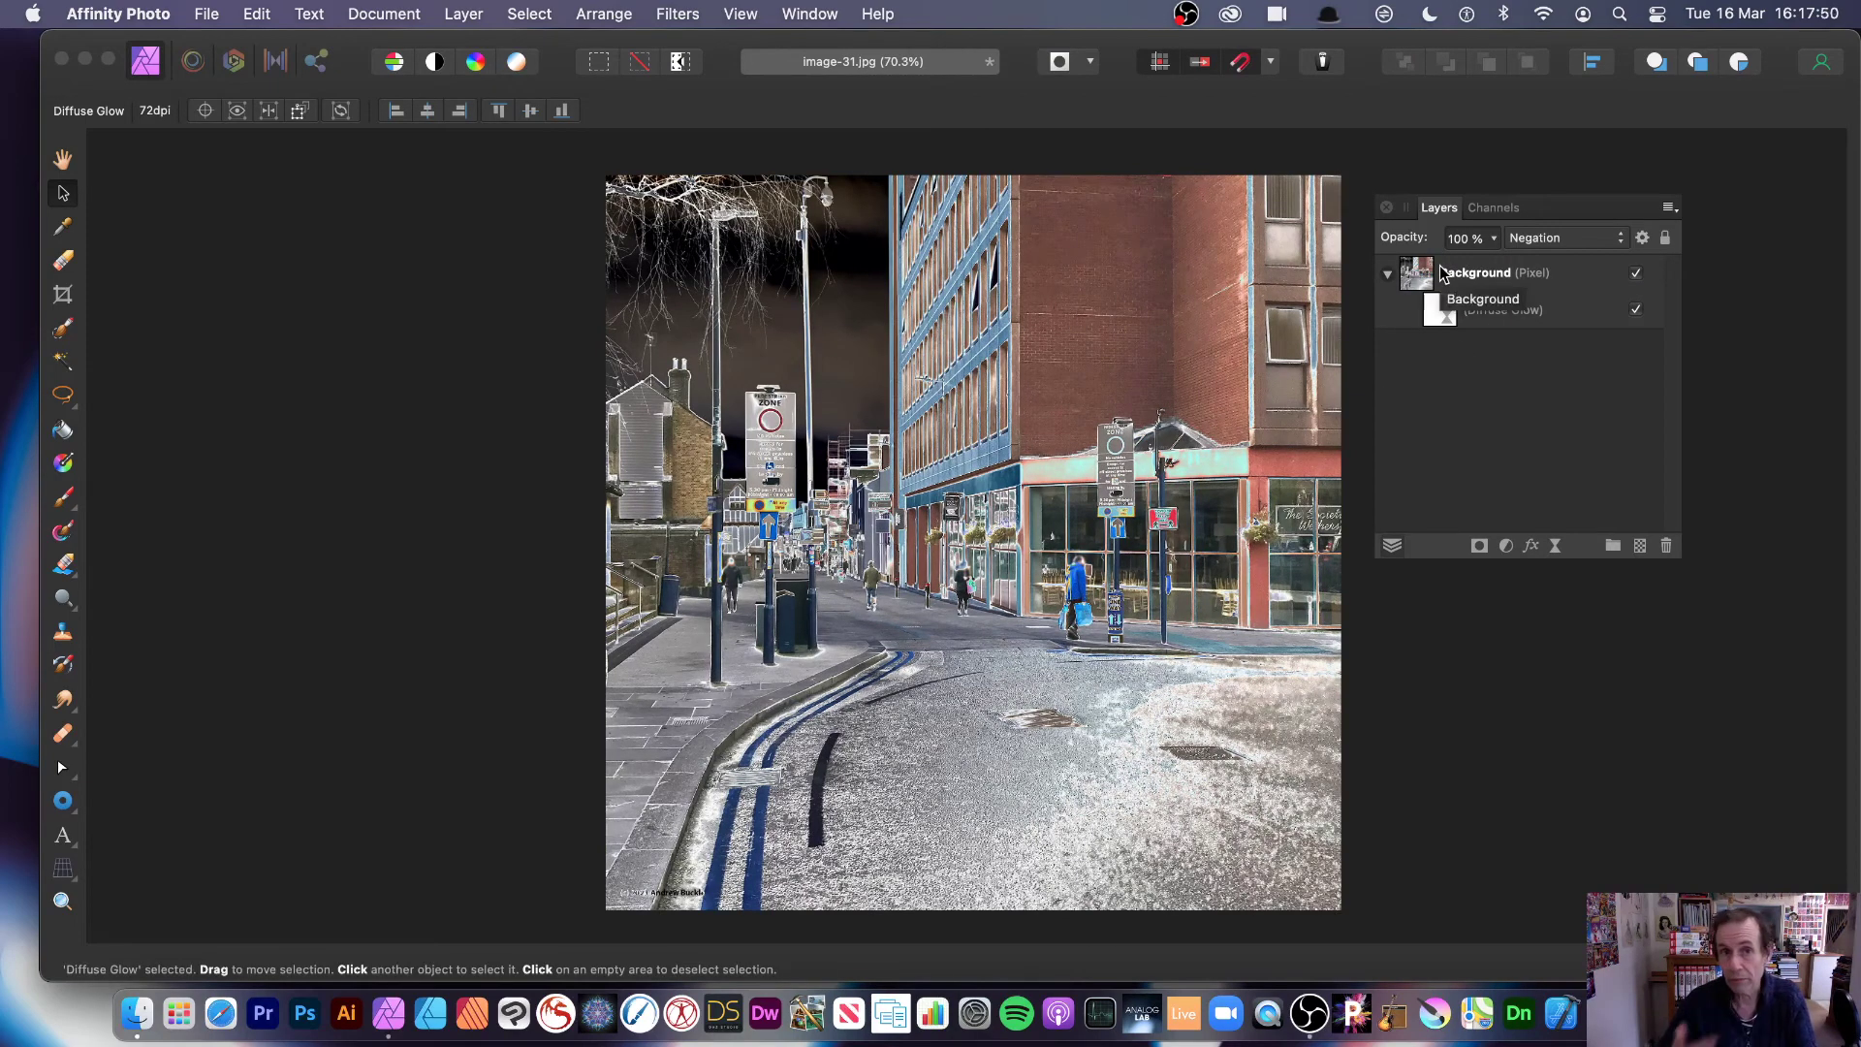
Step: Duplicate the Background layer together with its nested glow and set the copy's blend mode to Hard Mix
click(923, 356)
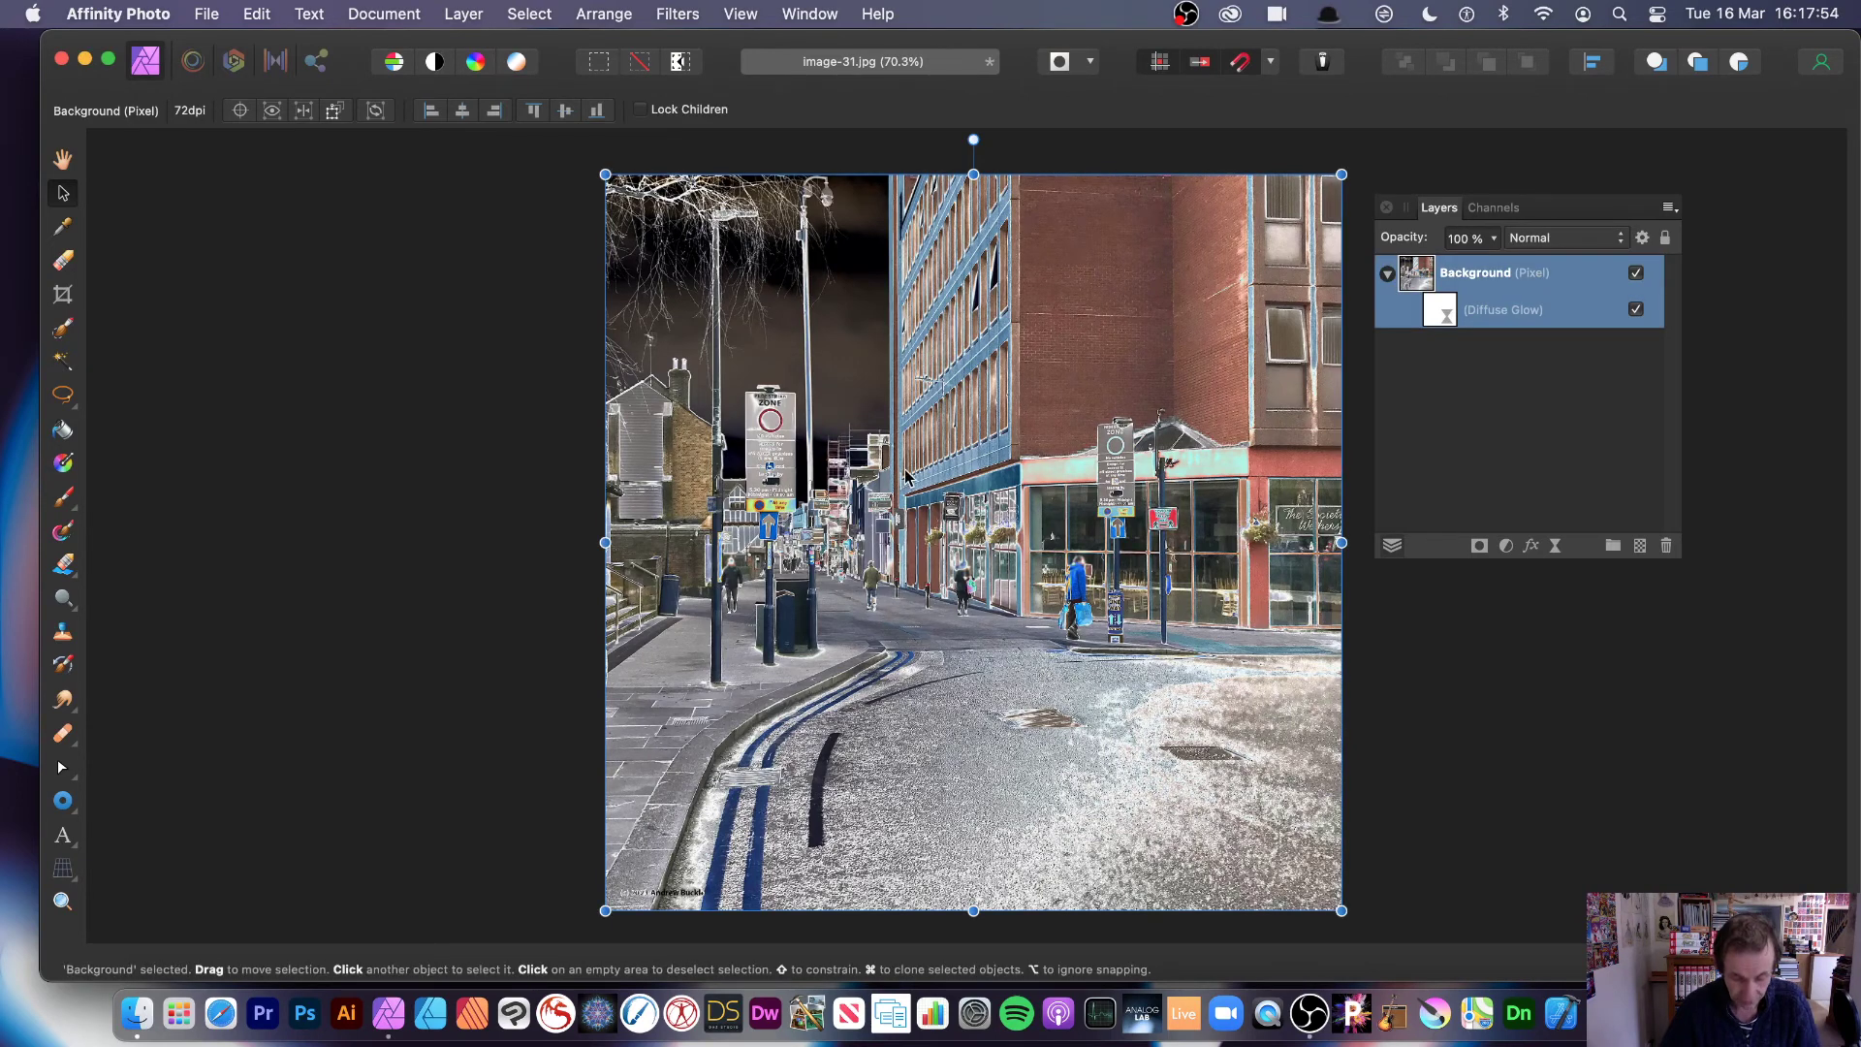
click(449, 14)
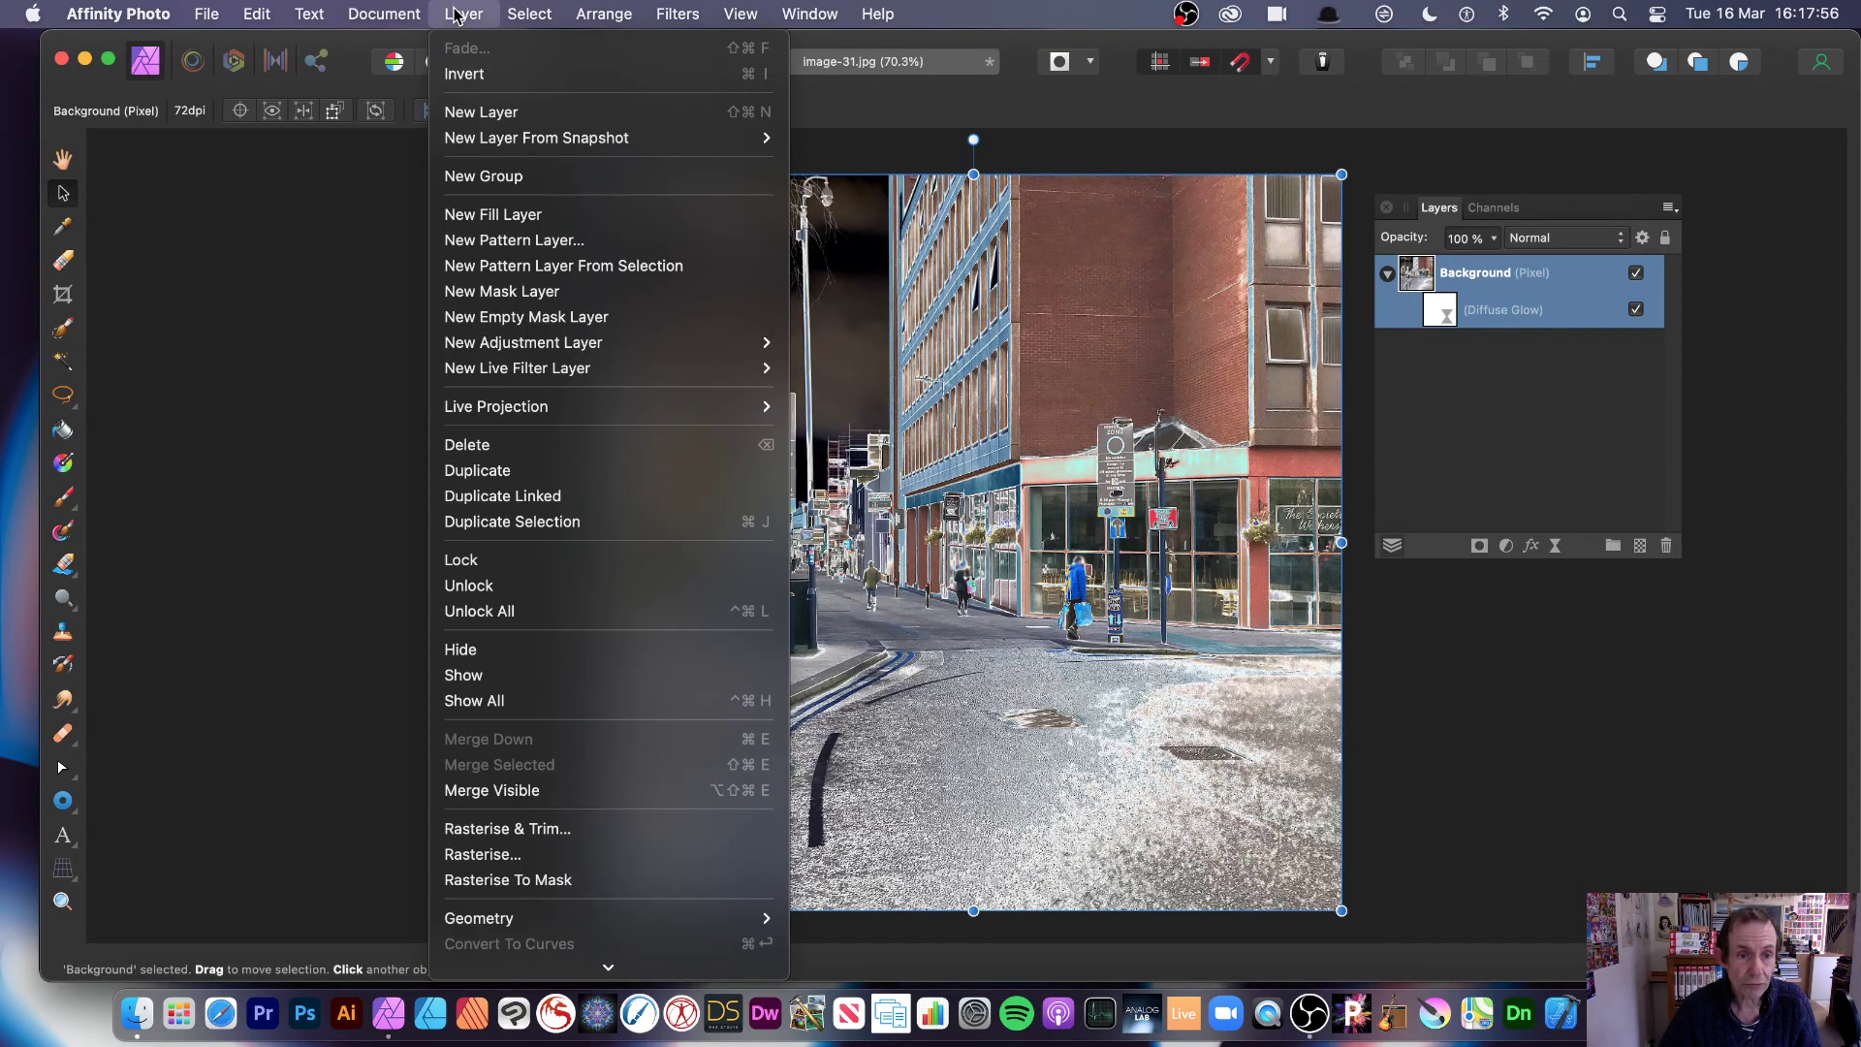
click(501, 474)
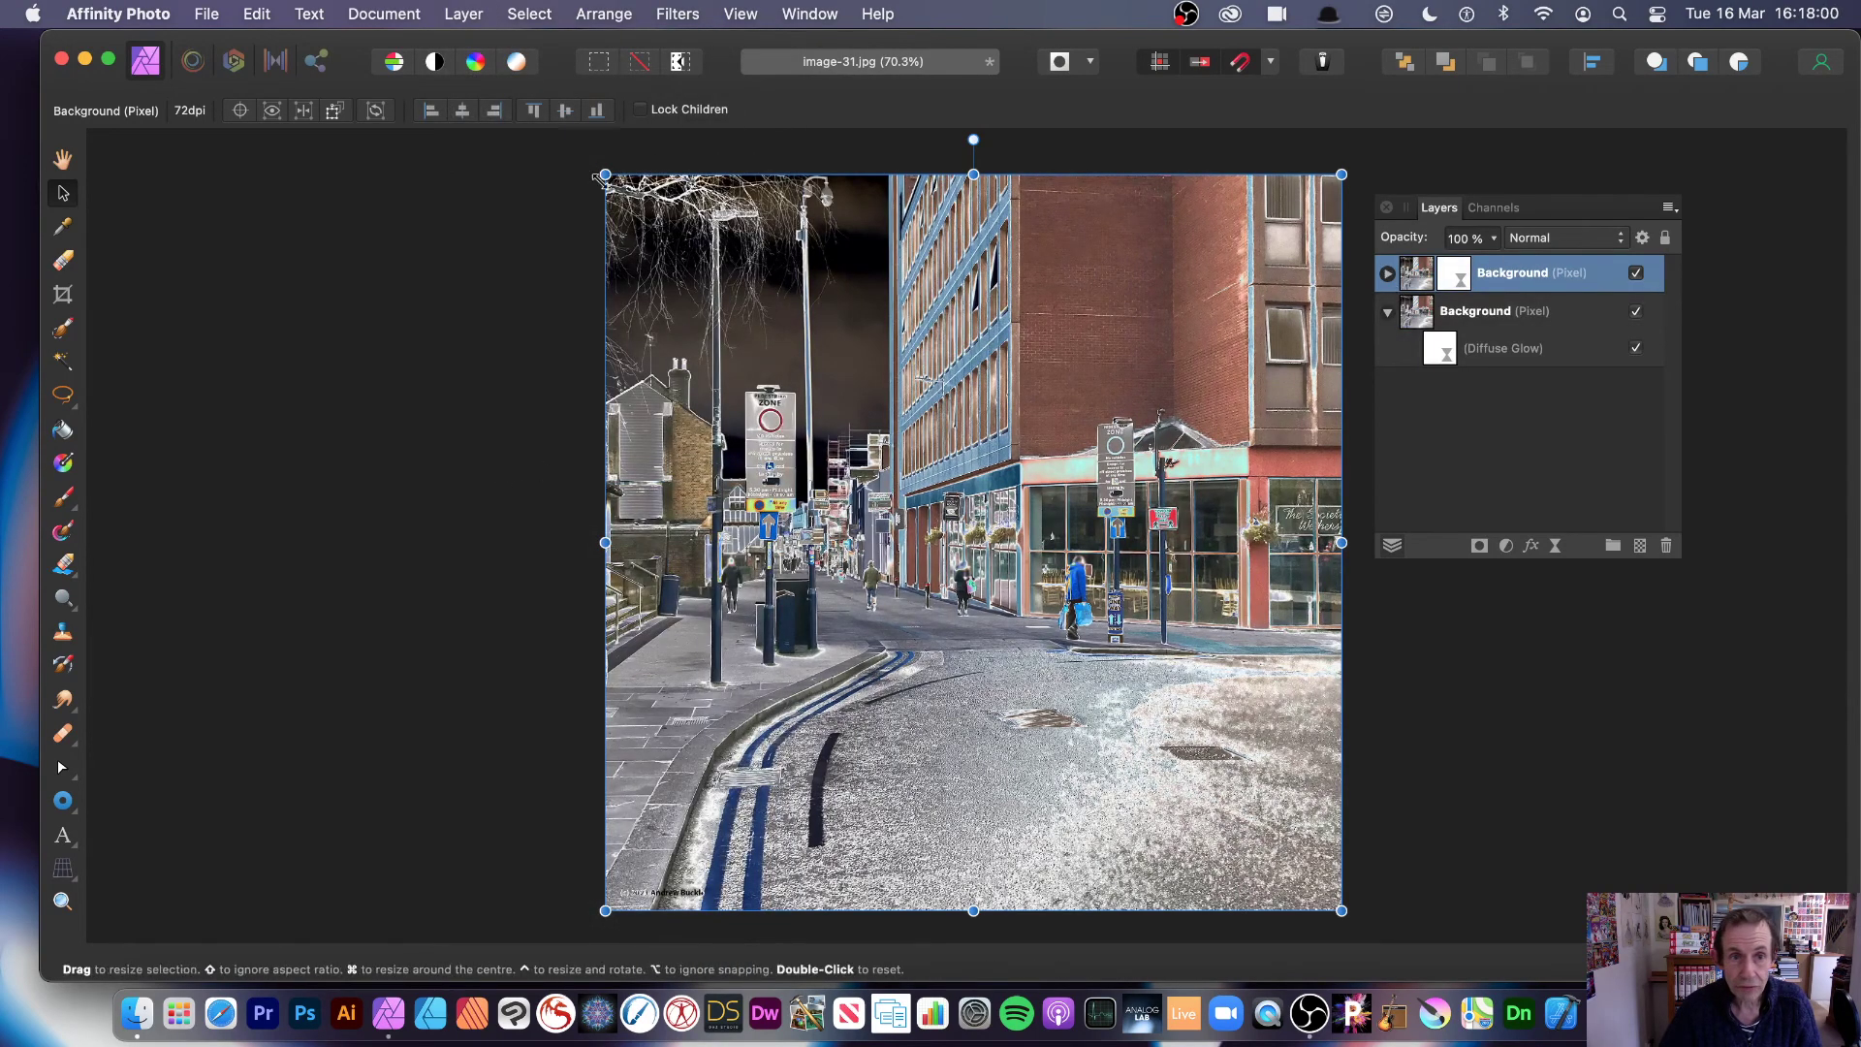
click(1534, 240)
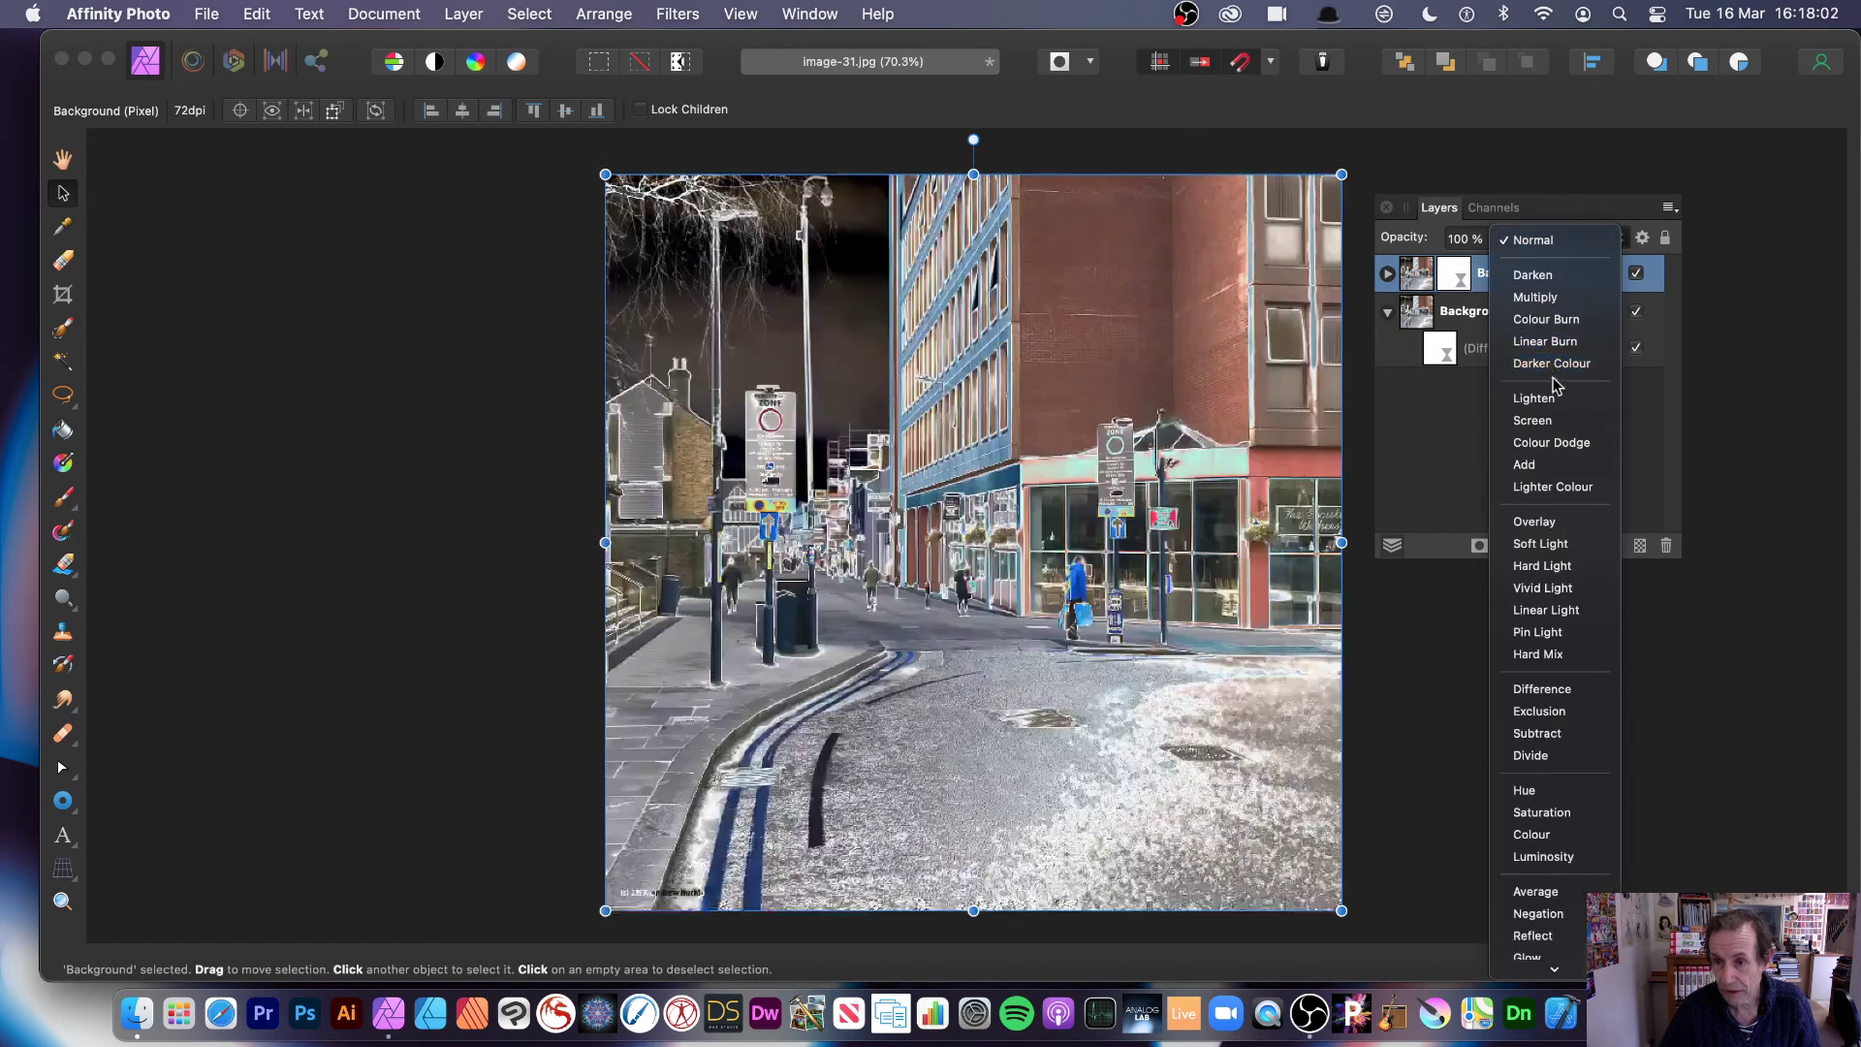
click(1544, 654)
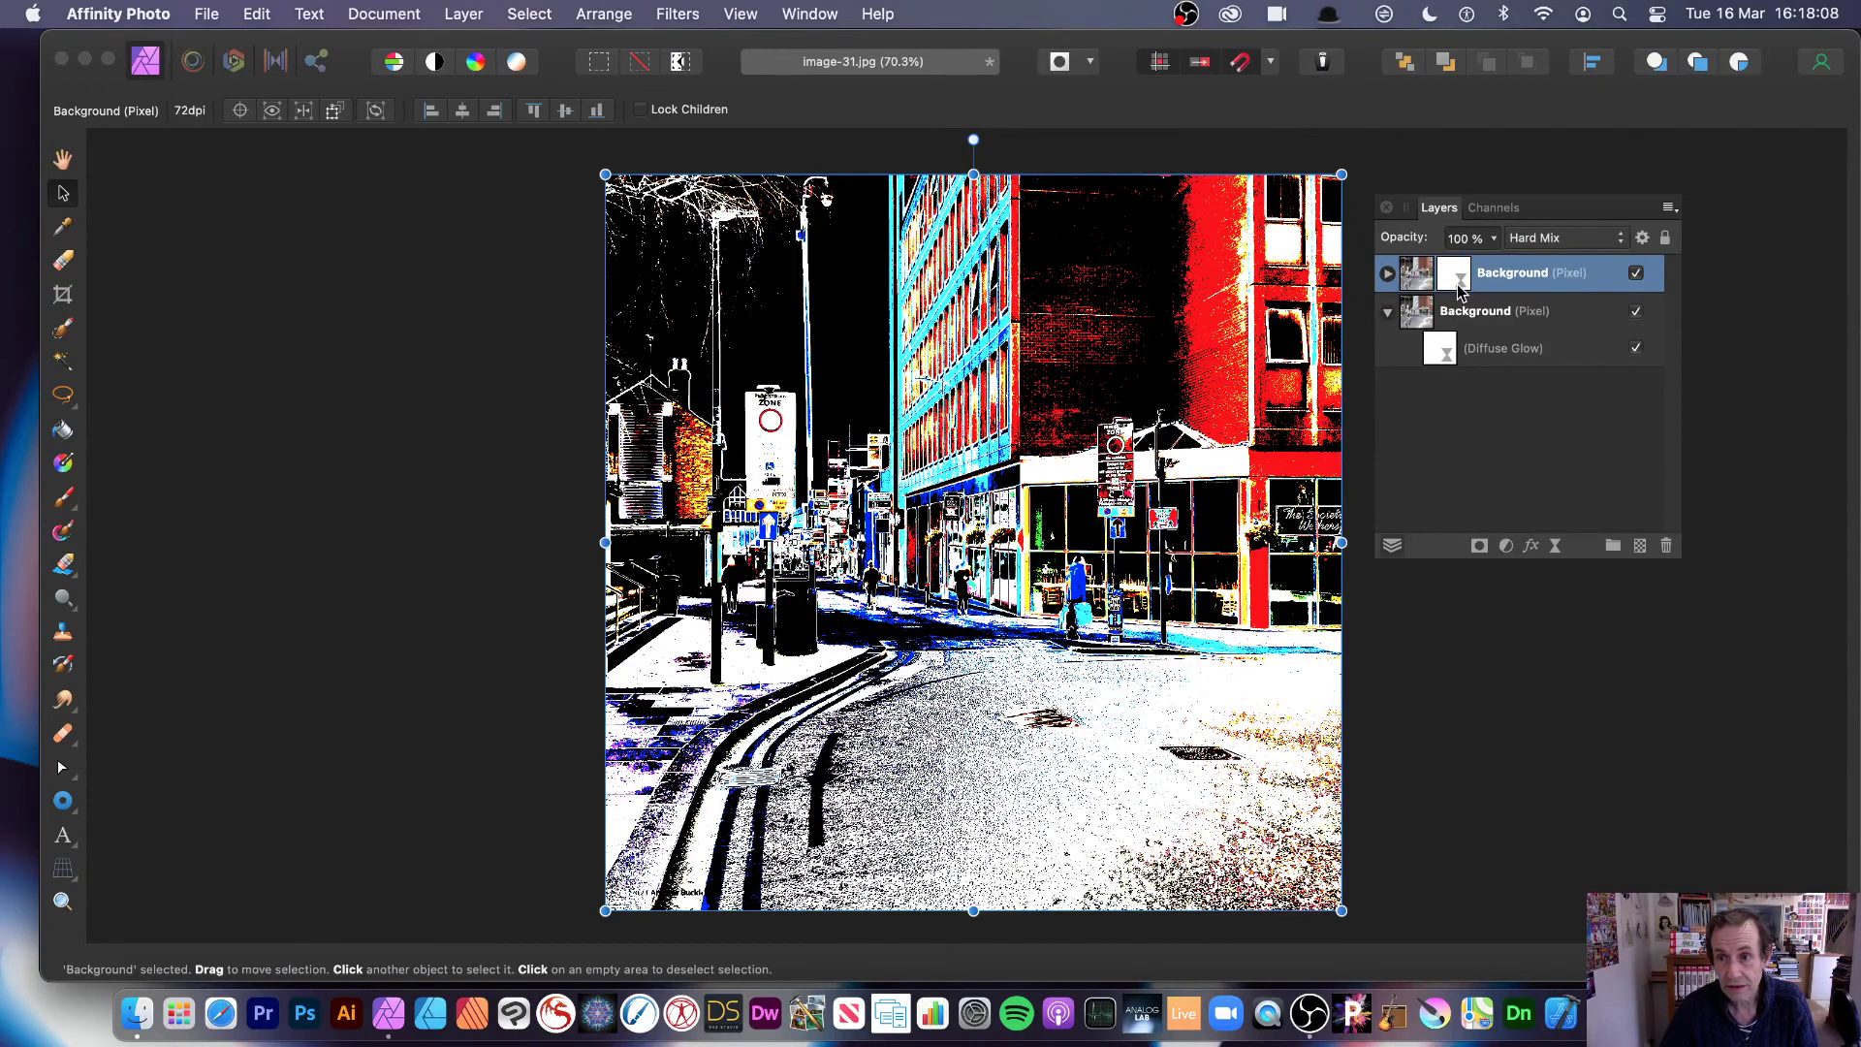
Step: Open the upper Background copy's nested live Diffuse Glow and set its blend mode to Hard Mix
click(1387, 275)
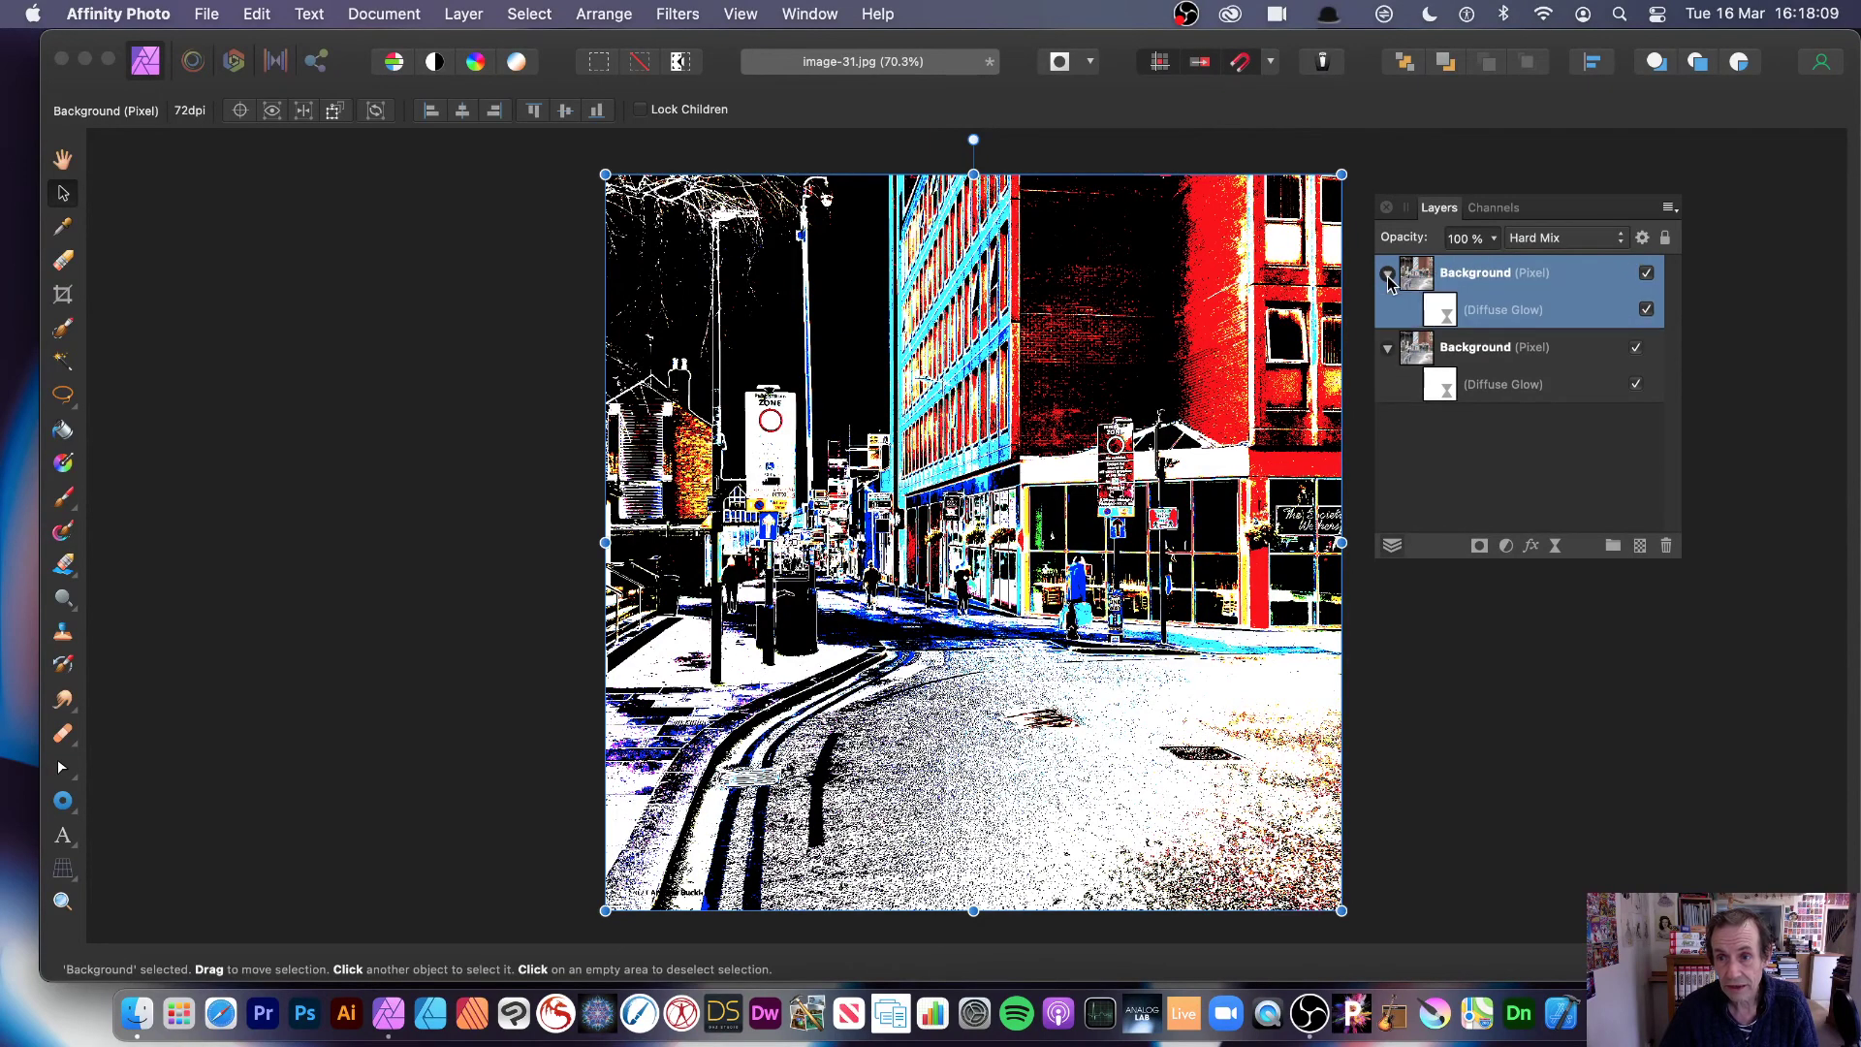
double_click(1449, 314)
drag(1670, 659, 775, 320)
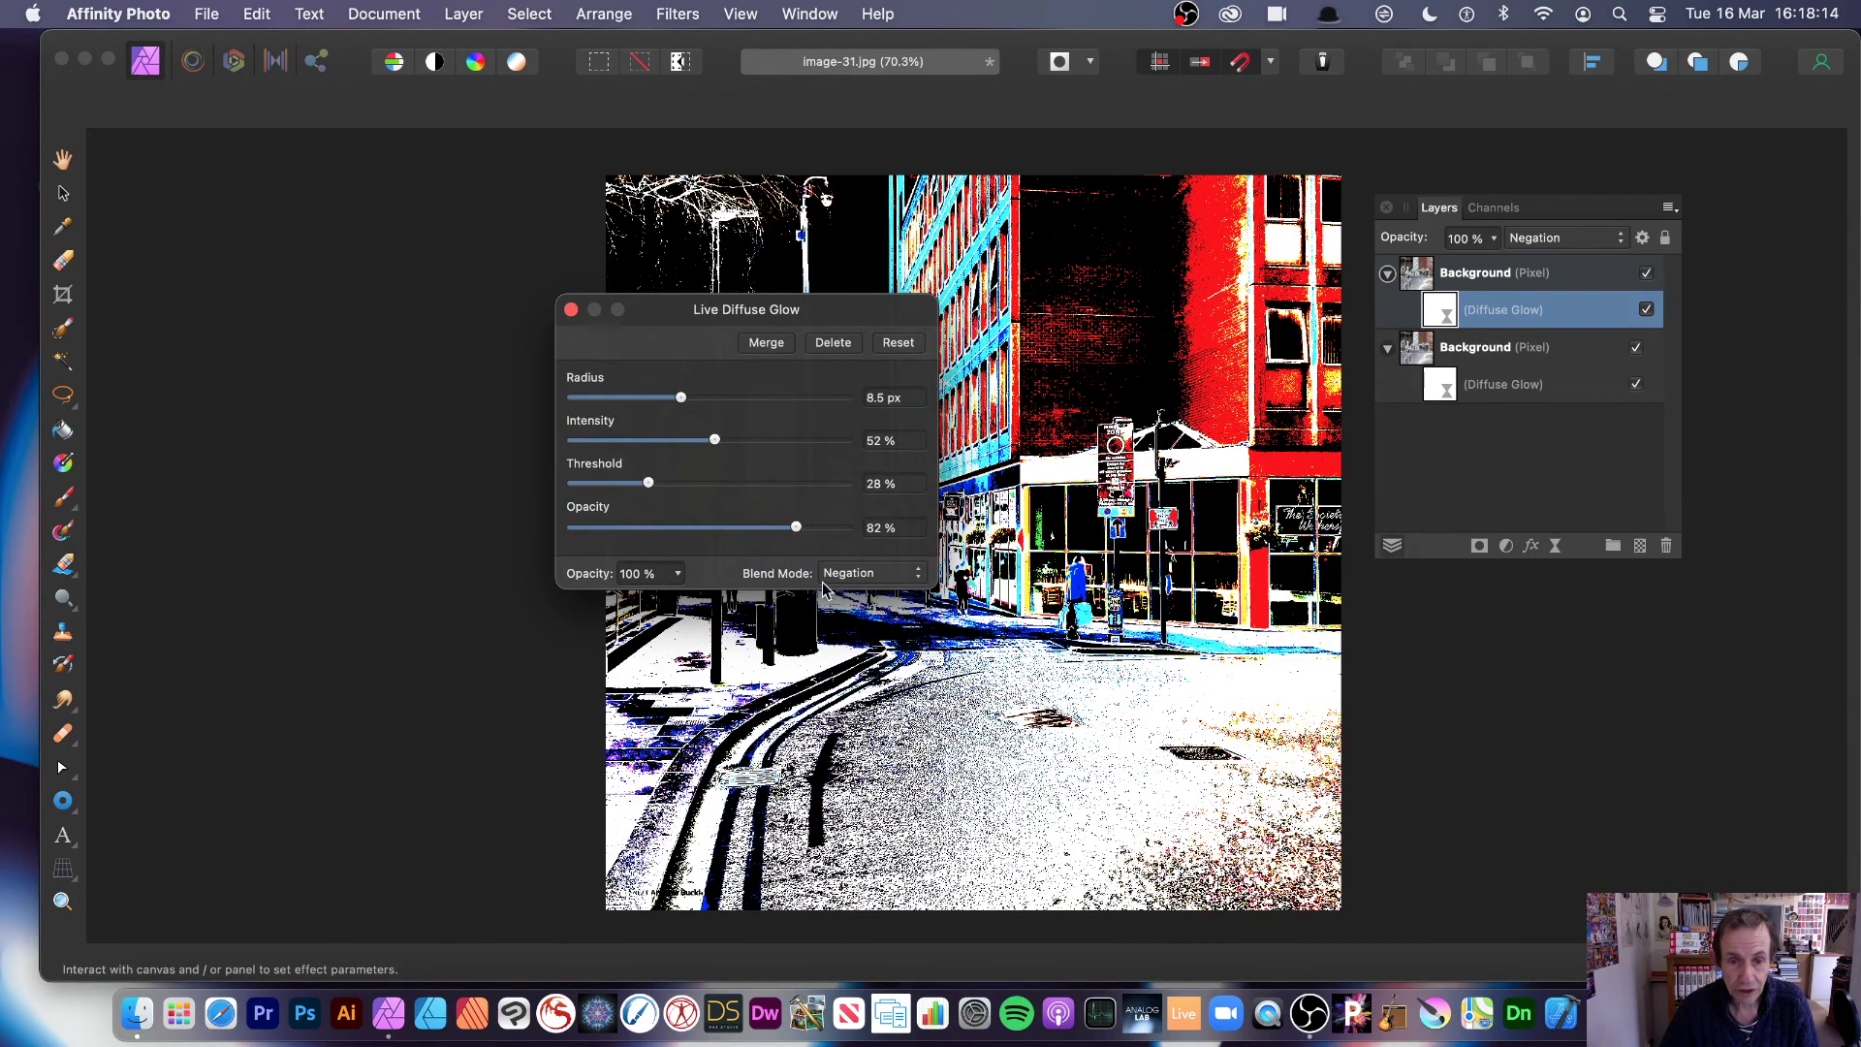
click(871, 573)
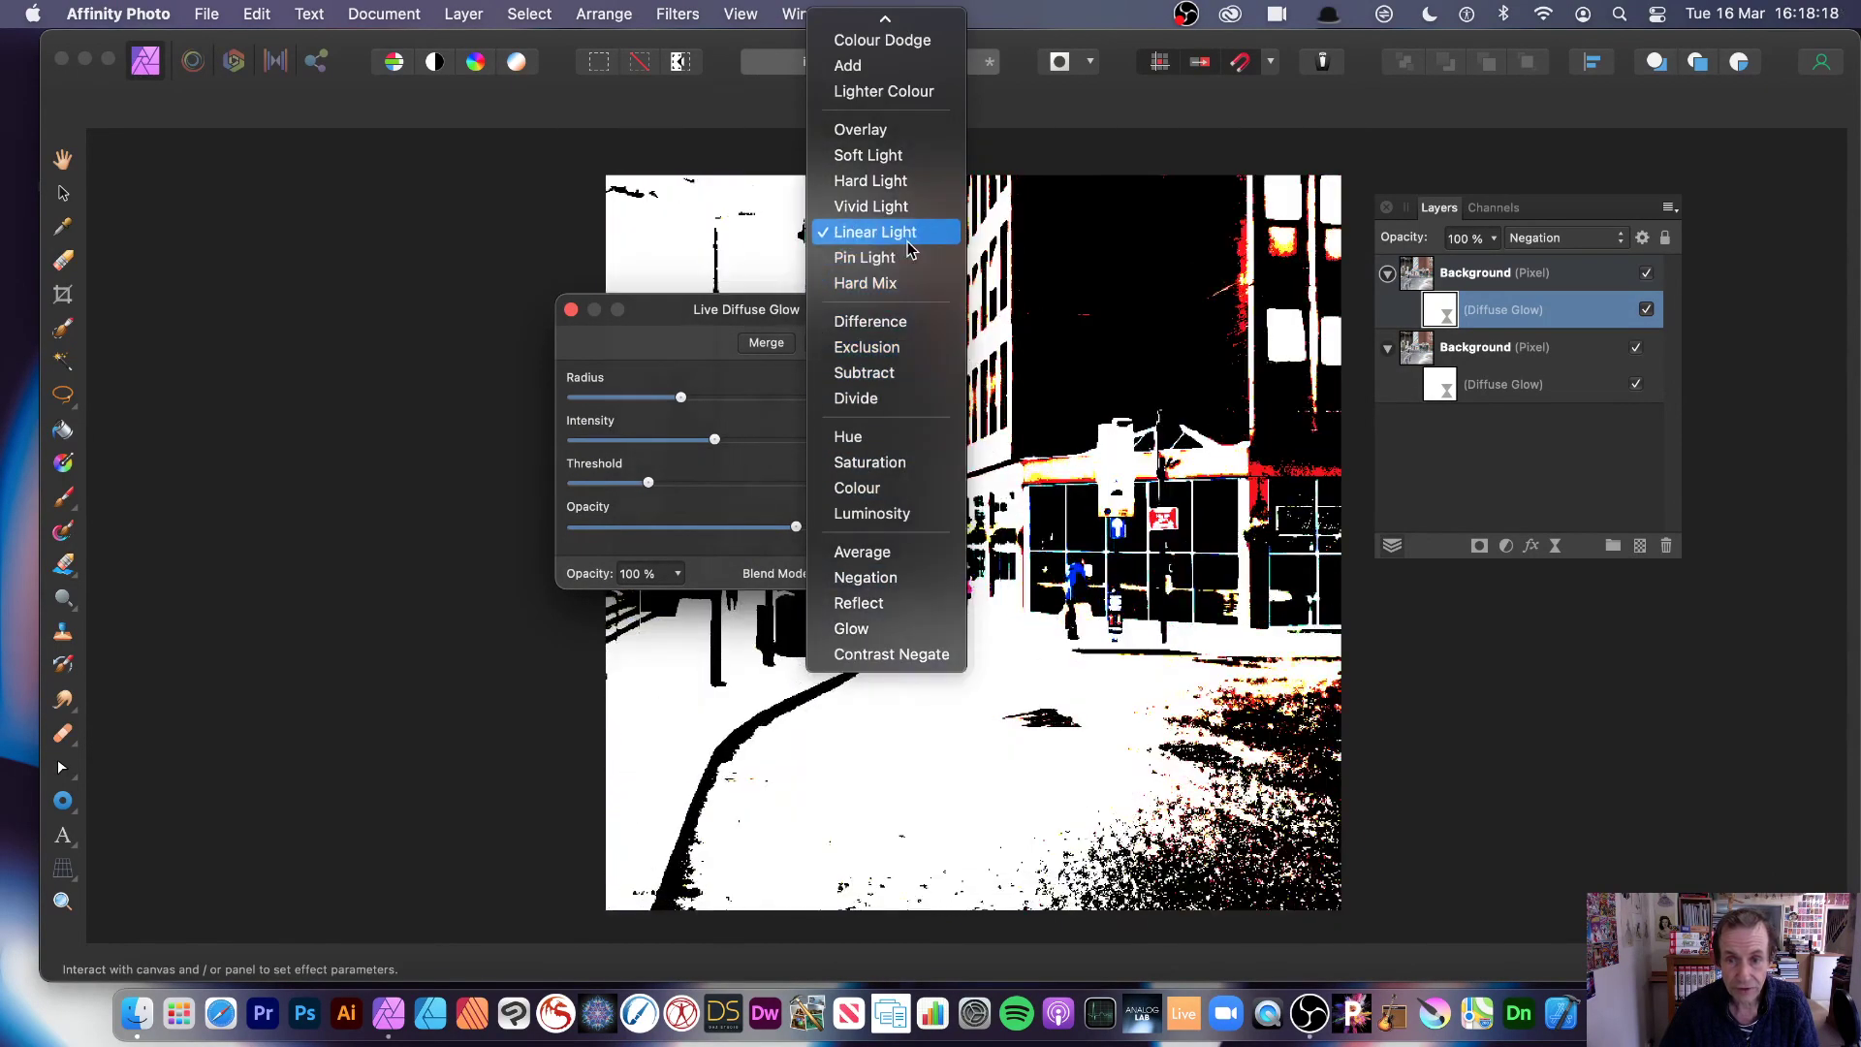
click(911, 291)
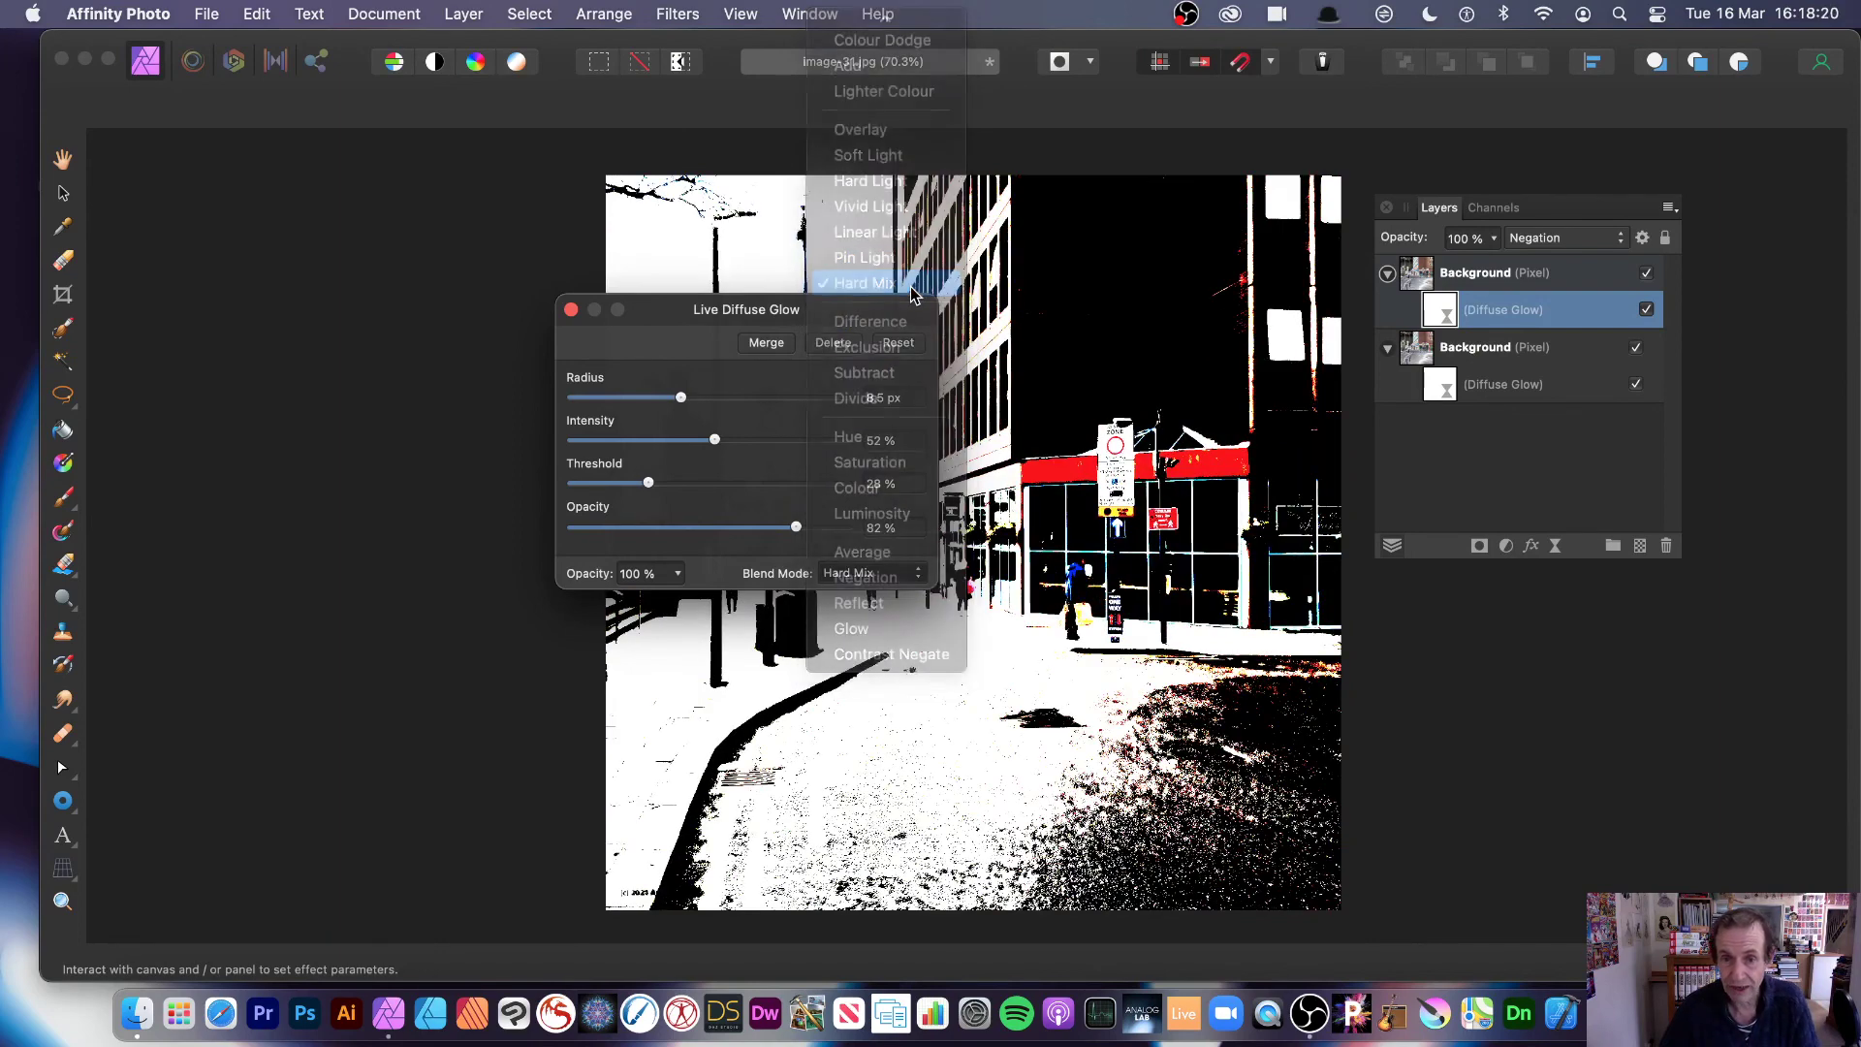
Step: Set the upper live Diffuse Glow to radius 3.3 px, intensity 13% and threshold 43%, and close its settings
drag(741, 313, 1495, 466)
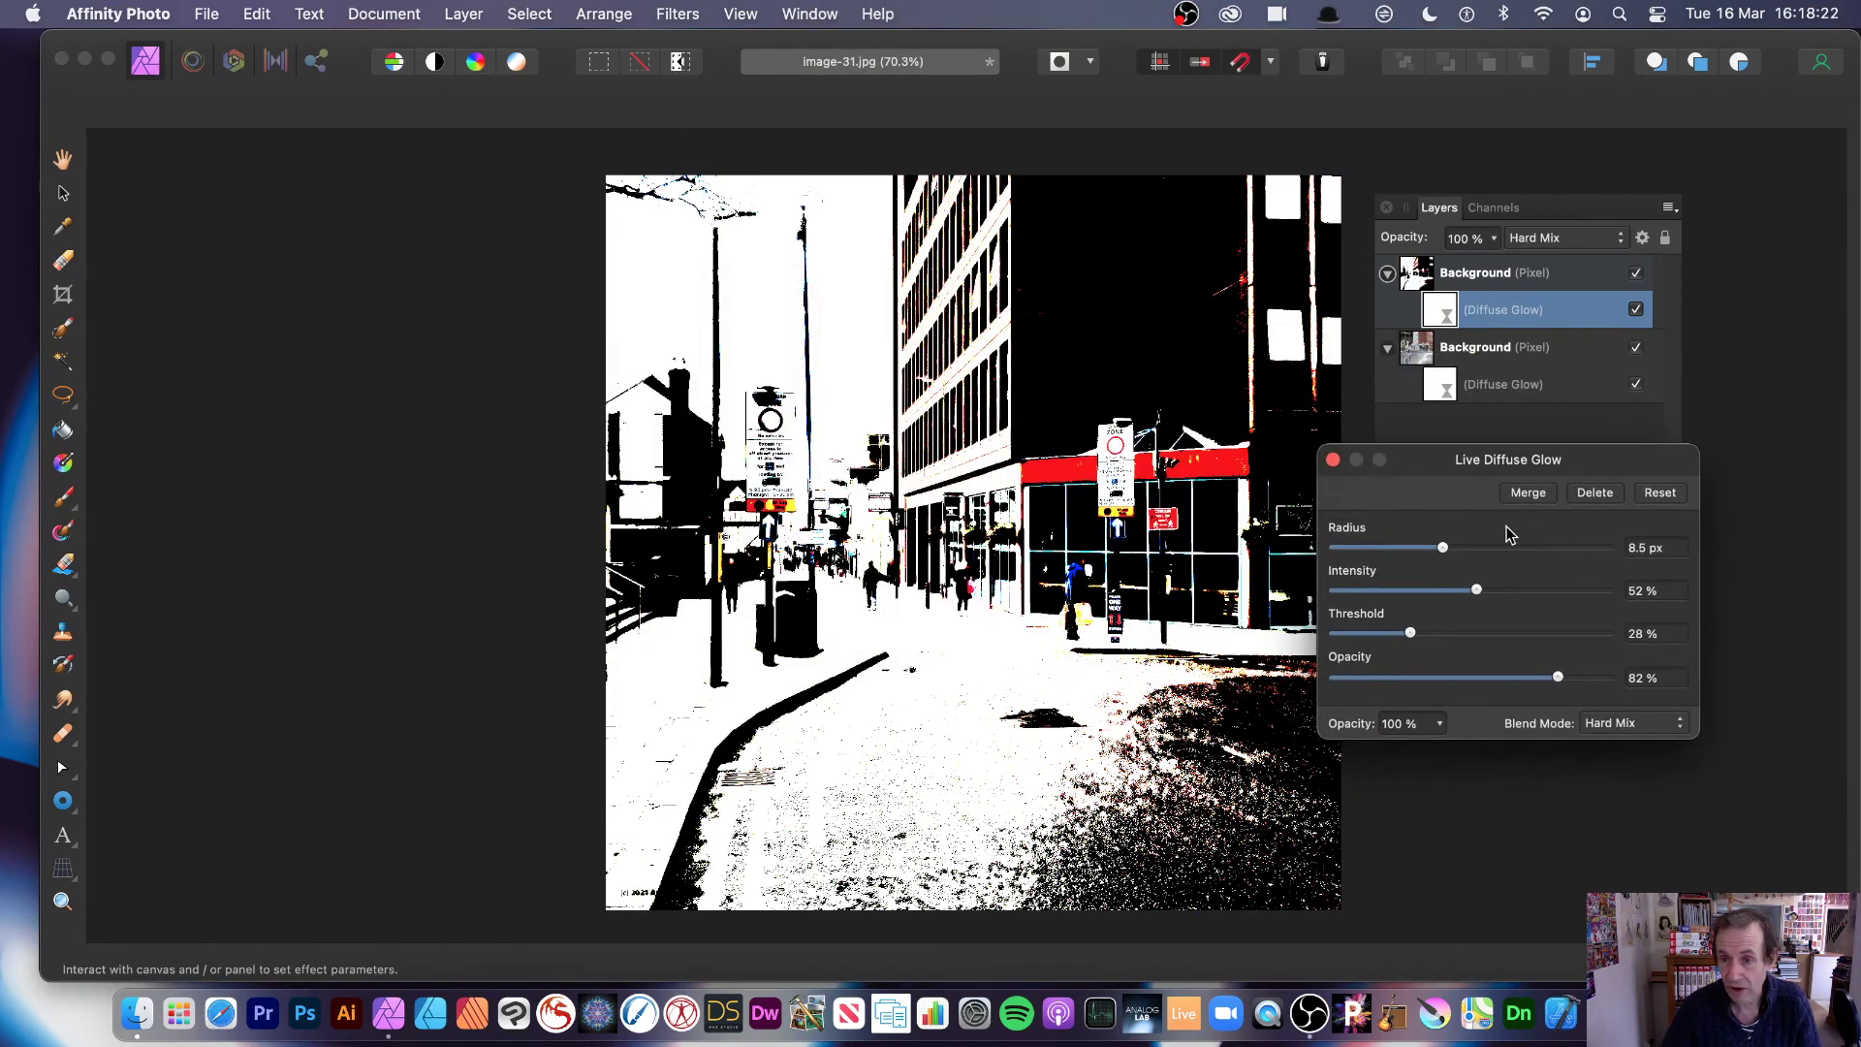
drag(1441, 547, 1452, 633)
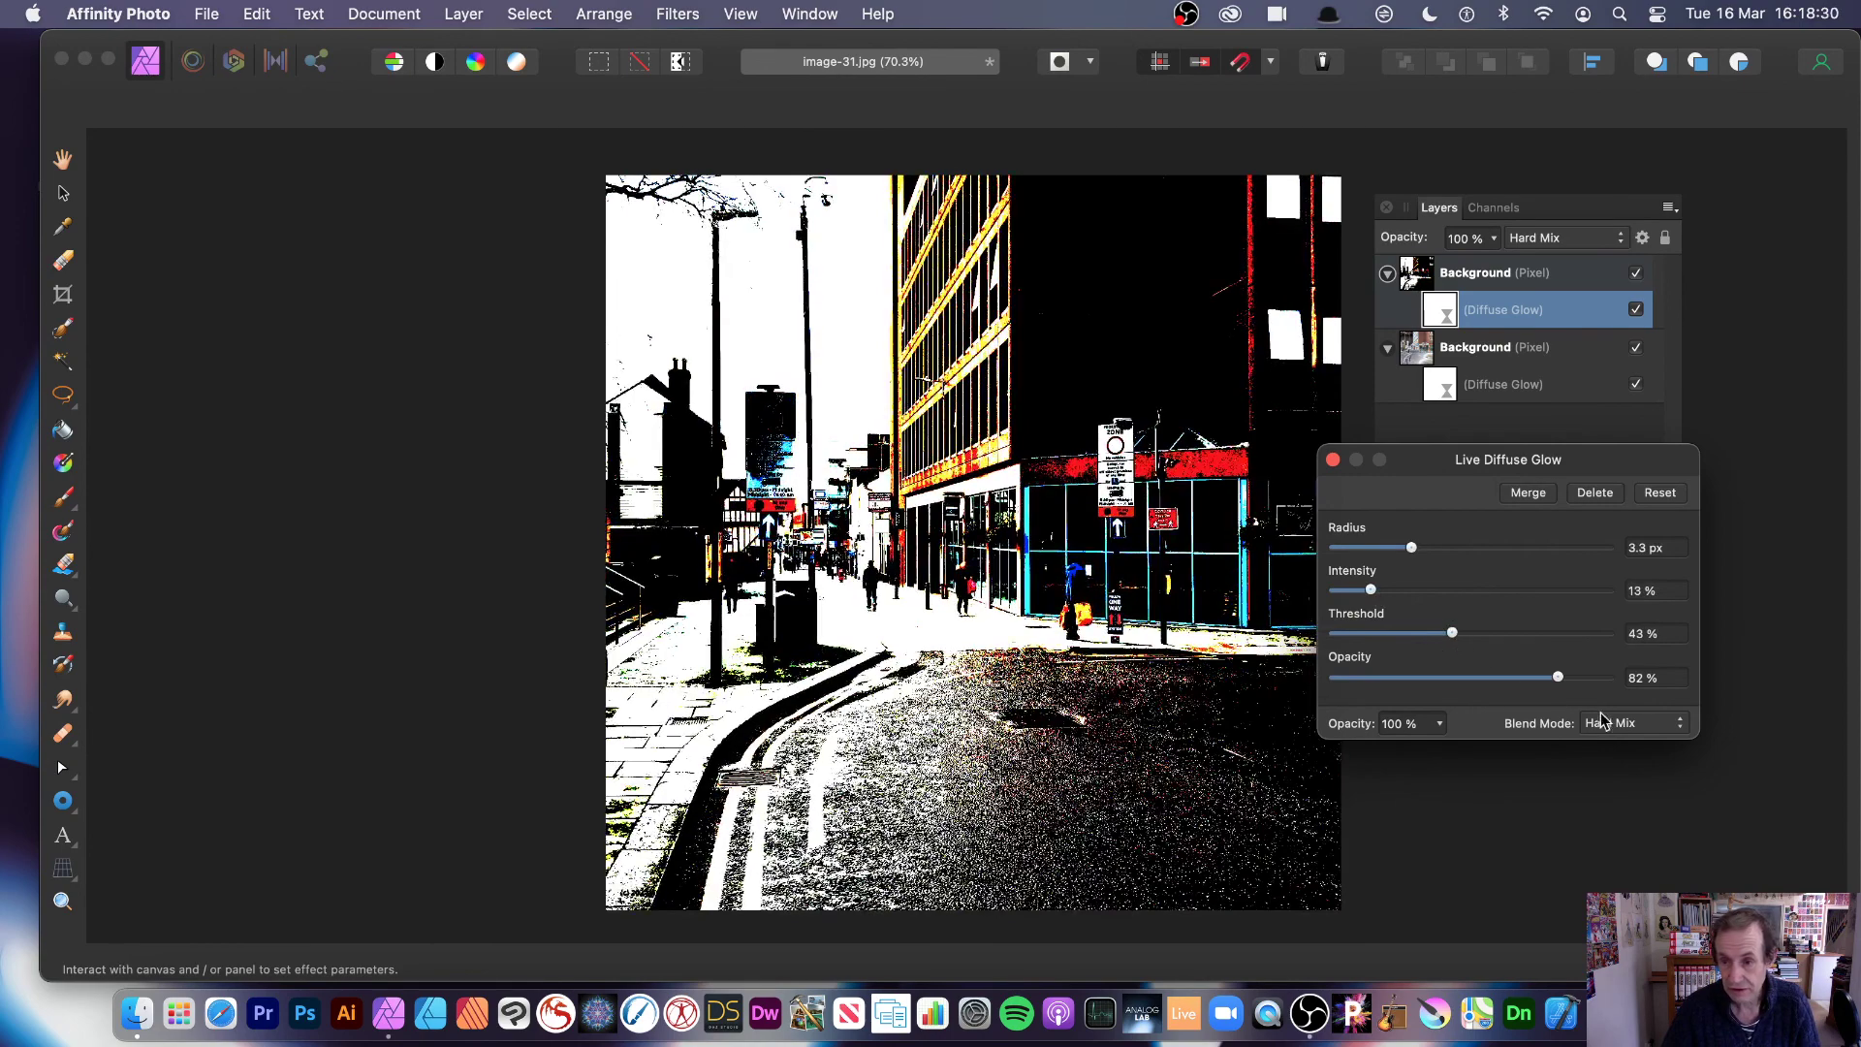
click(1333, 459)
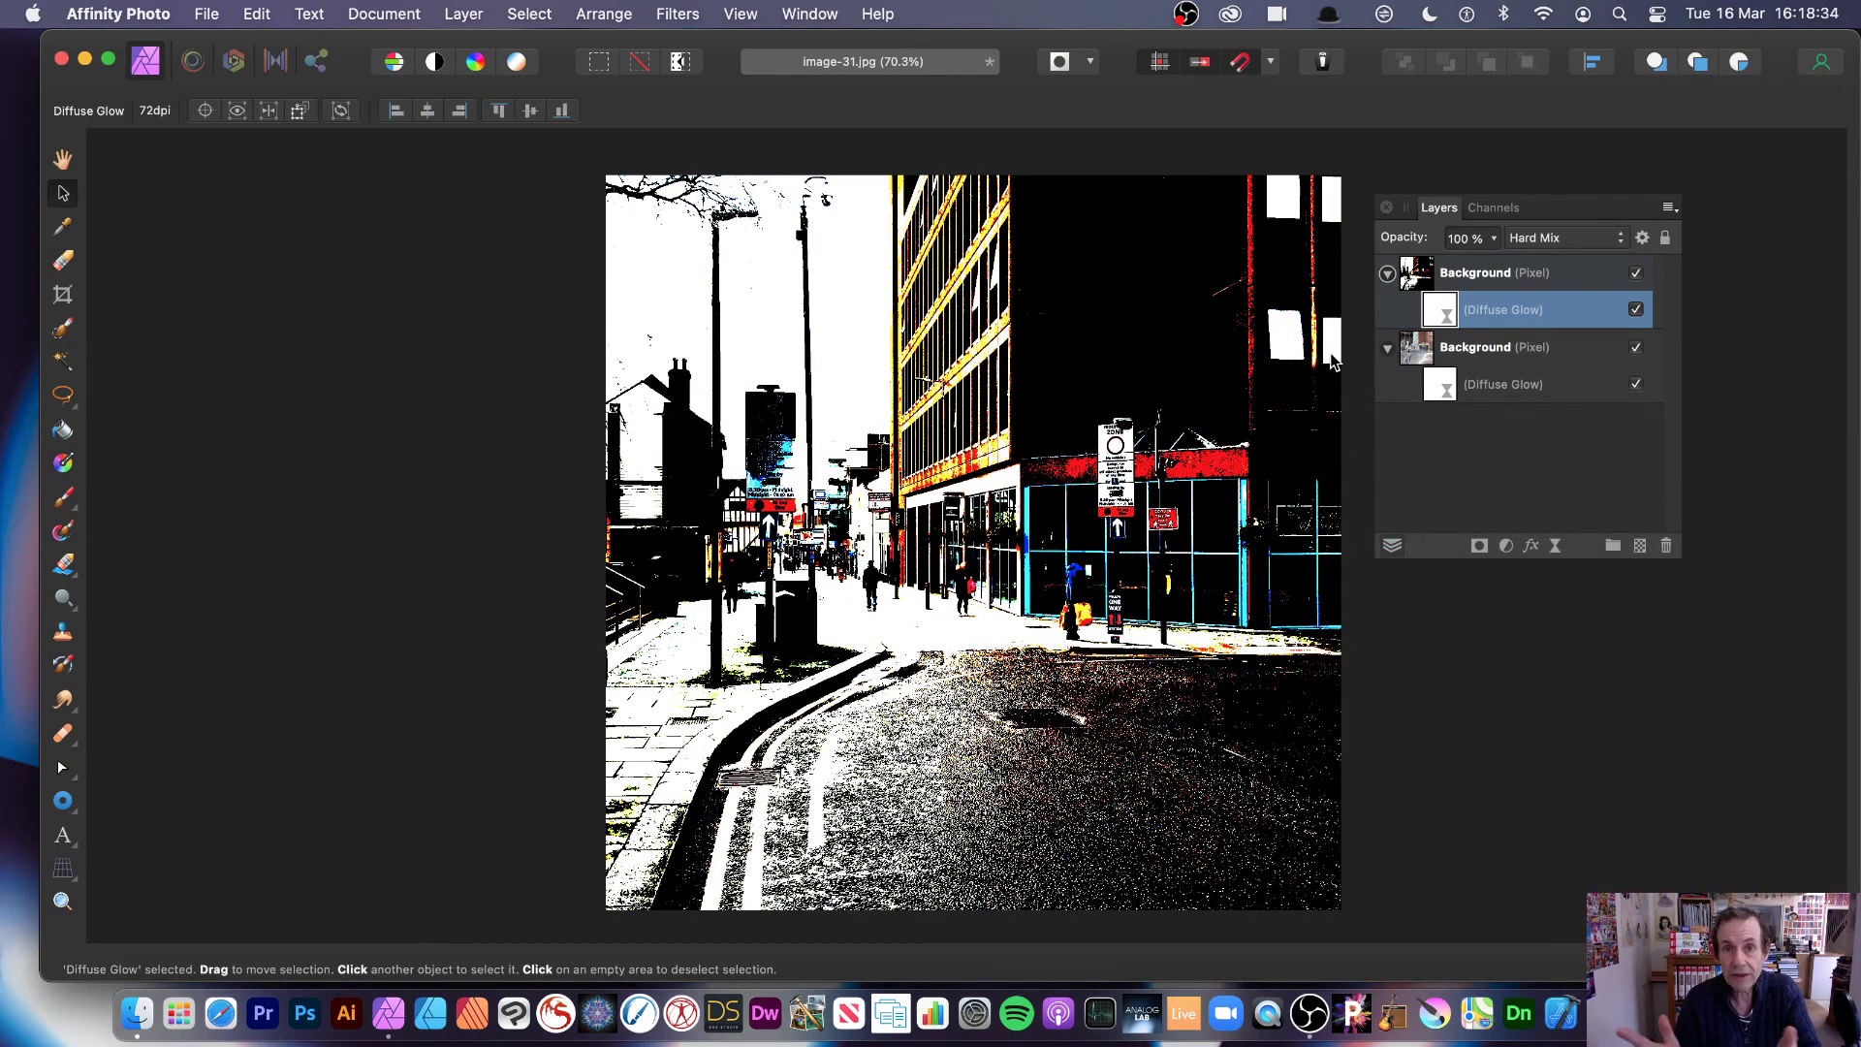